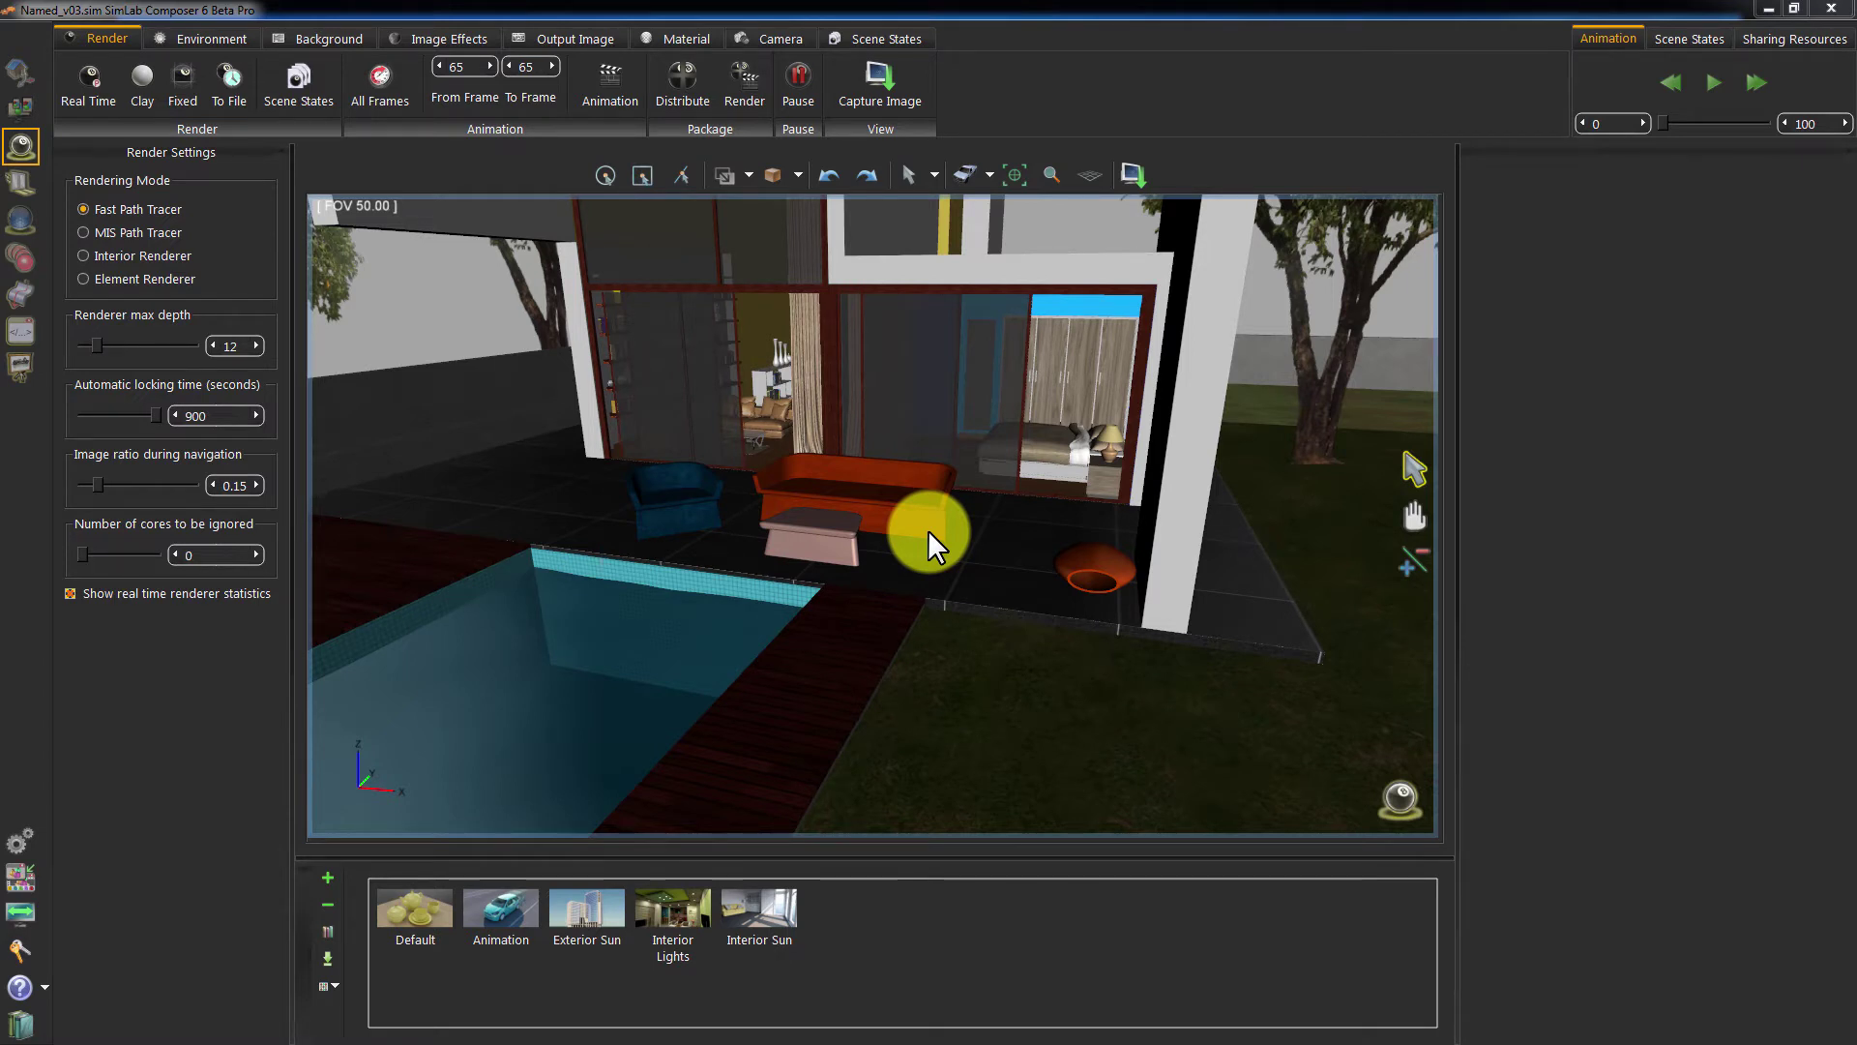
# - Run a real-time Fast Path Tracer render of the house exterior and the living room interior, then stop rendering
pyautogui.click(81, 87)
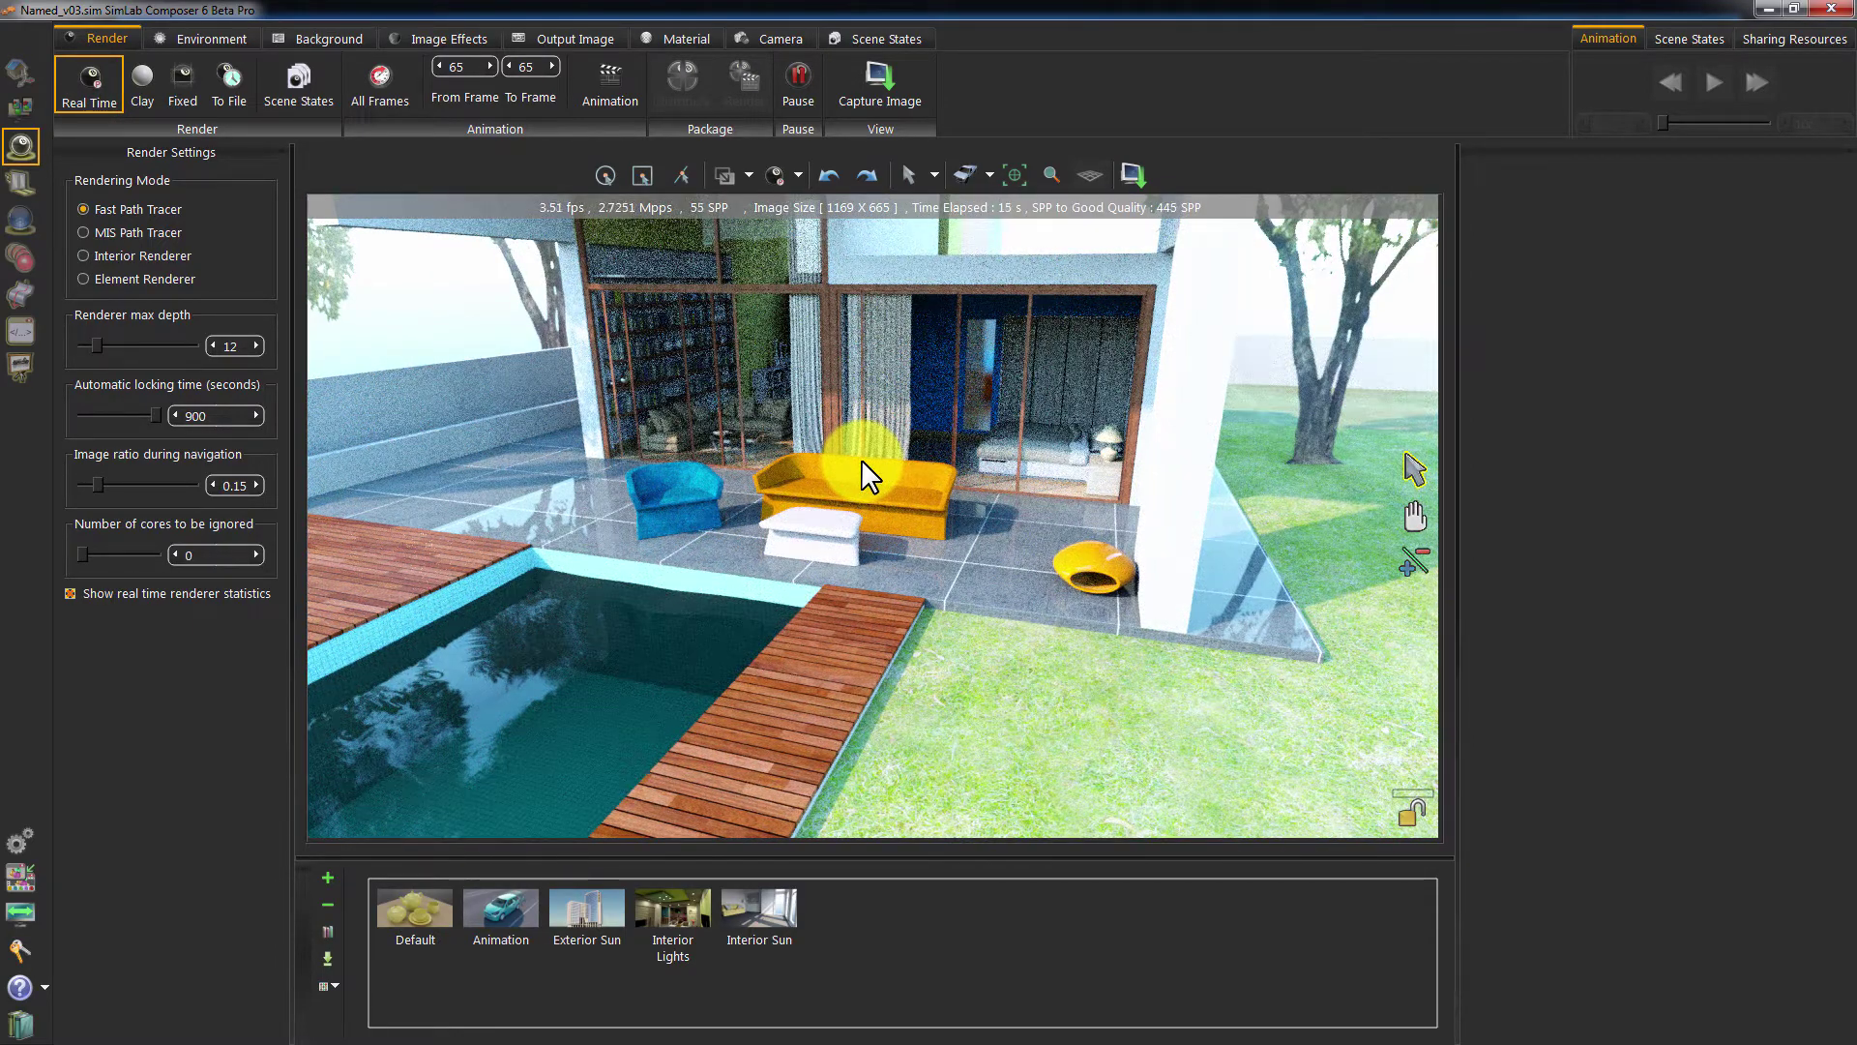
pyautogui.click(770, 418)
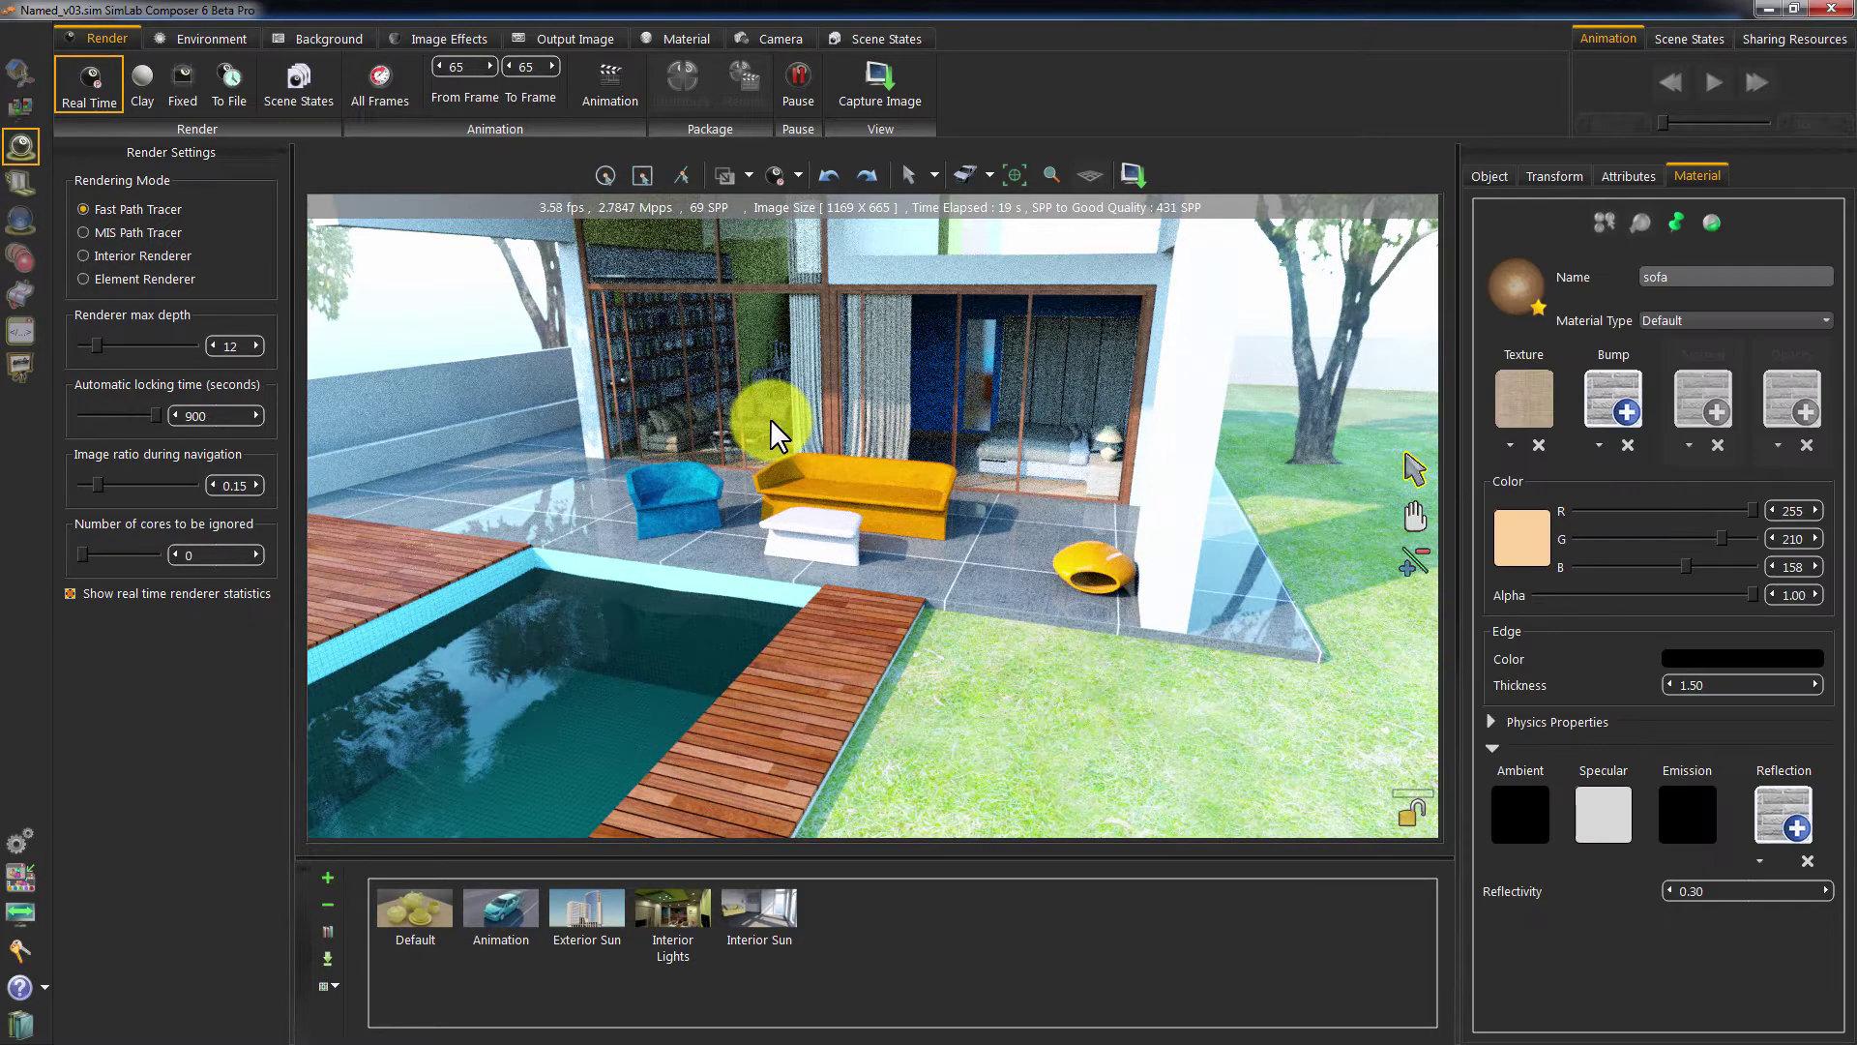
pyautogui.scroll(5, 769, 417)
pyautogui.moveTo(807, 373); pyautogui.dragTo(960, 497, button='middle')
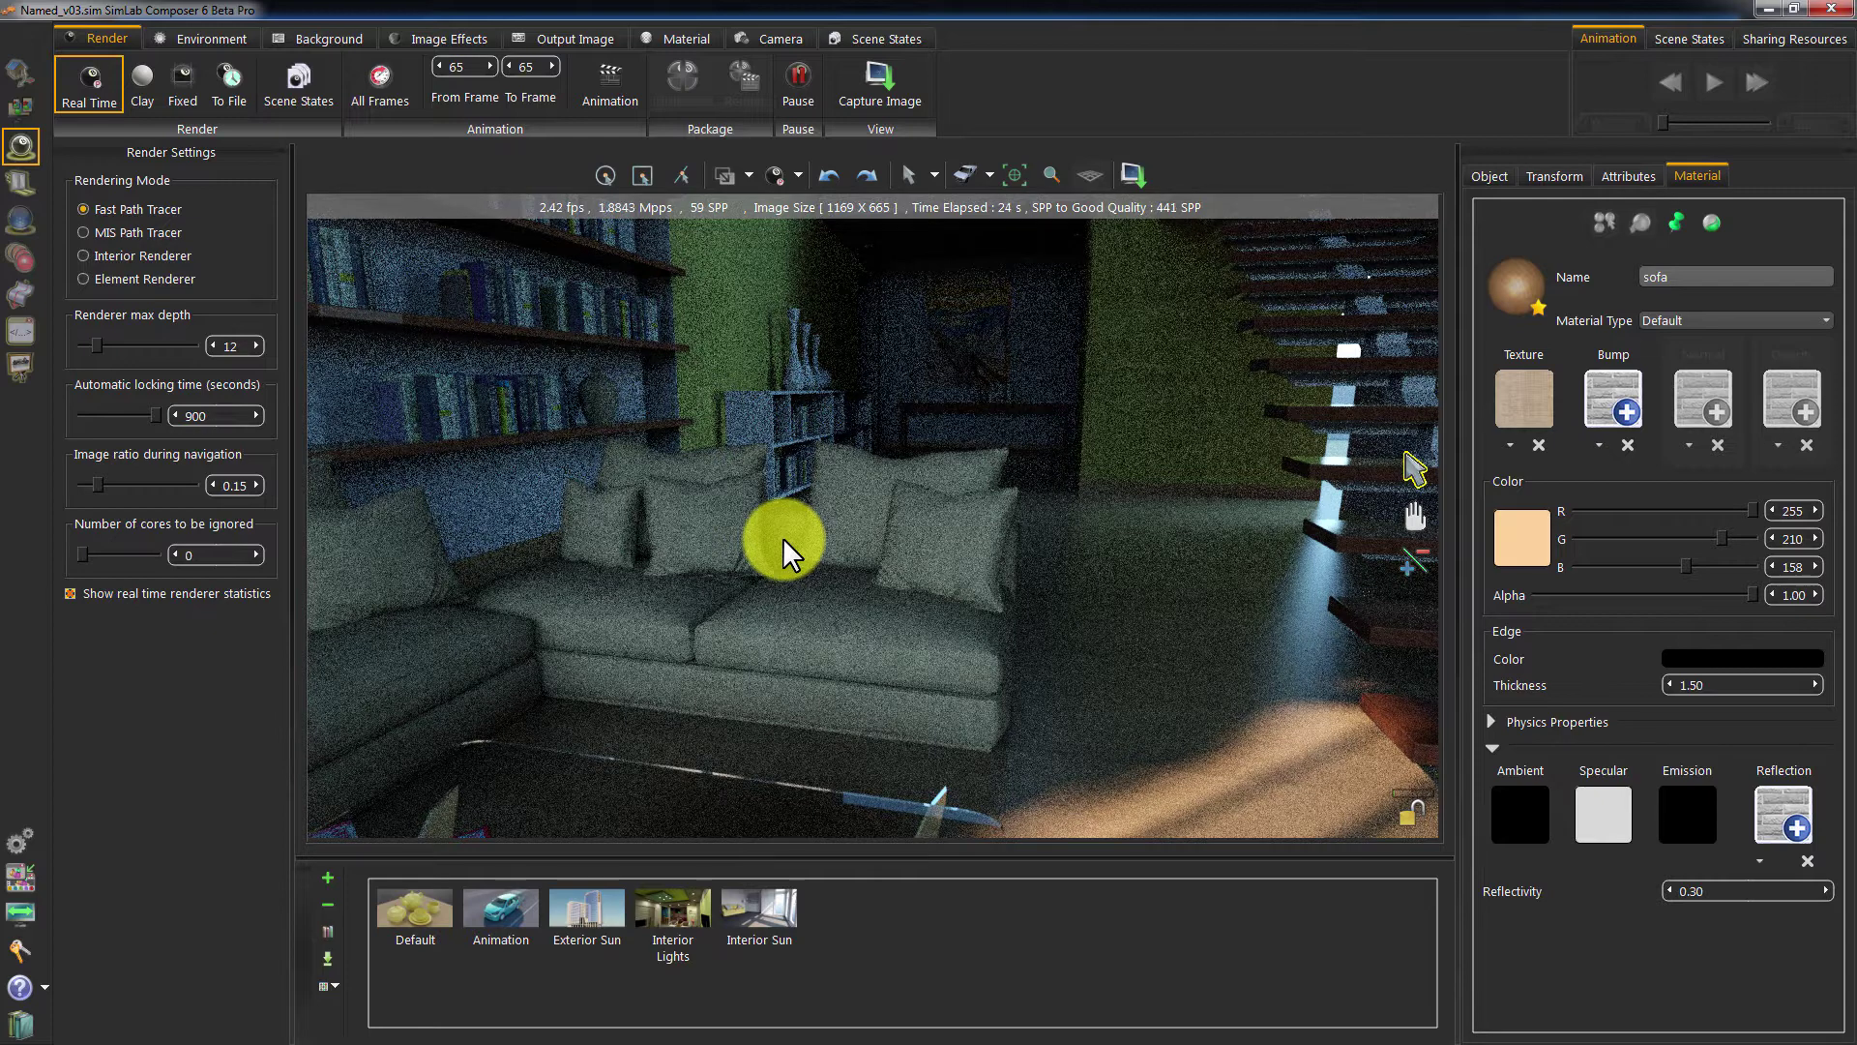
pyautogui.click(91, 76)
# - Rotate the sun direction to about 26.3 elevation and 264.2 horizontal, and preview the sunlight entering the living room in real time
pyautogui.scroll(-4, 987, 529)
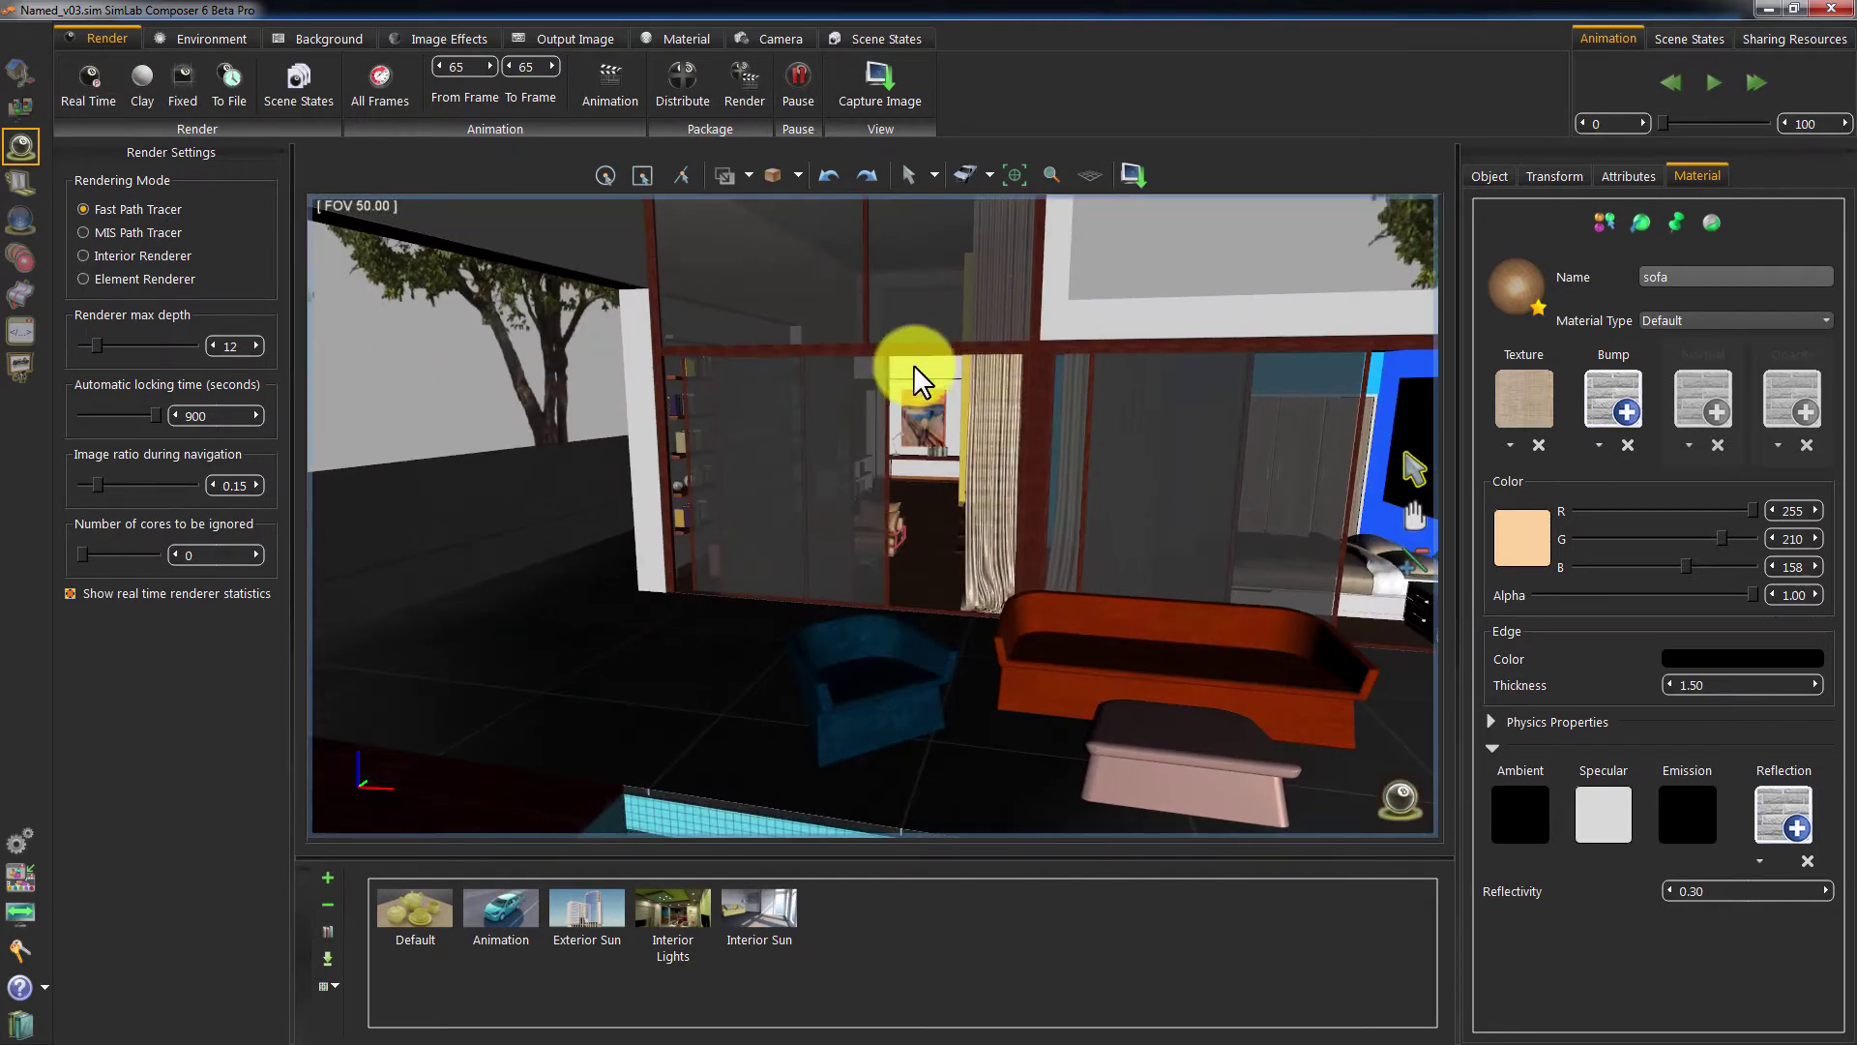
pyautogui.scroll(-1, 867, 498)
pyautogui.click(234, 39)
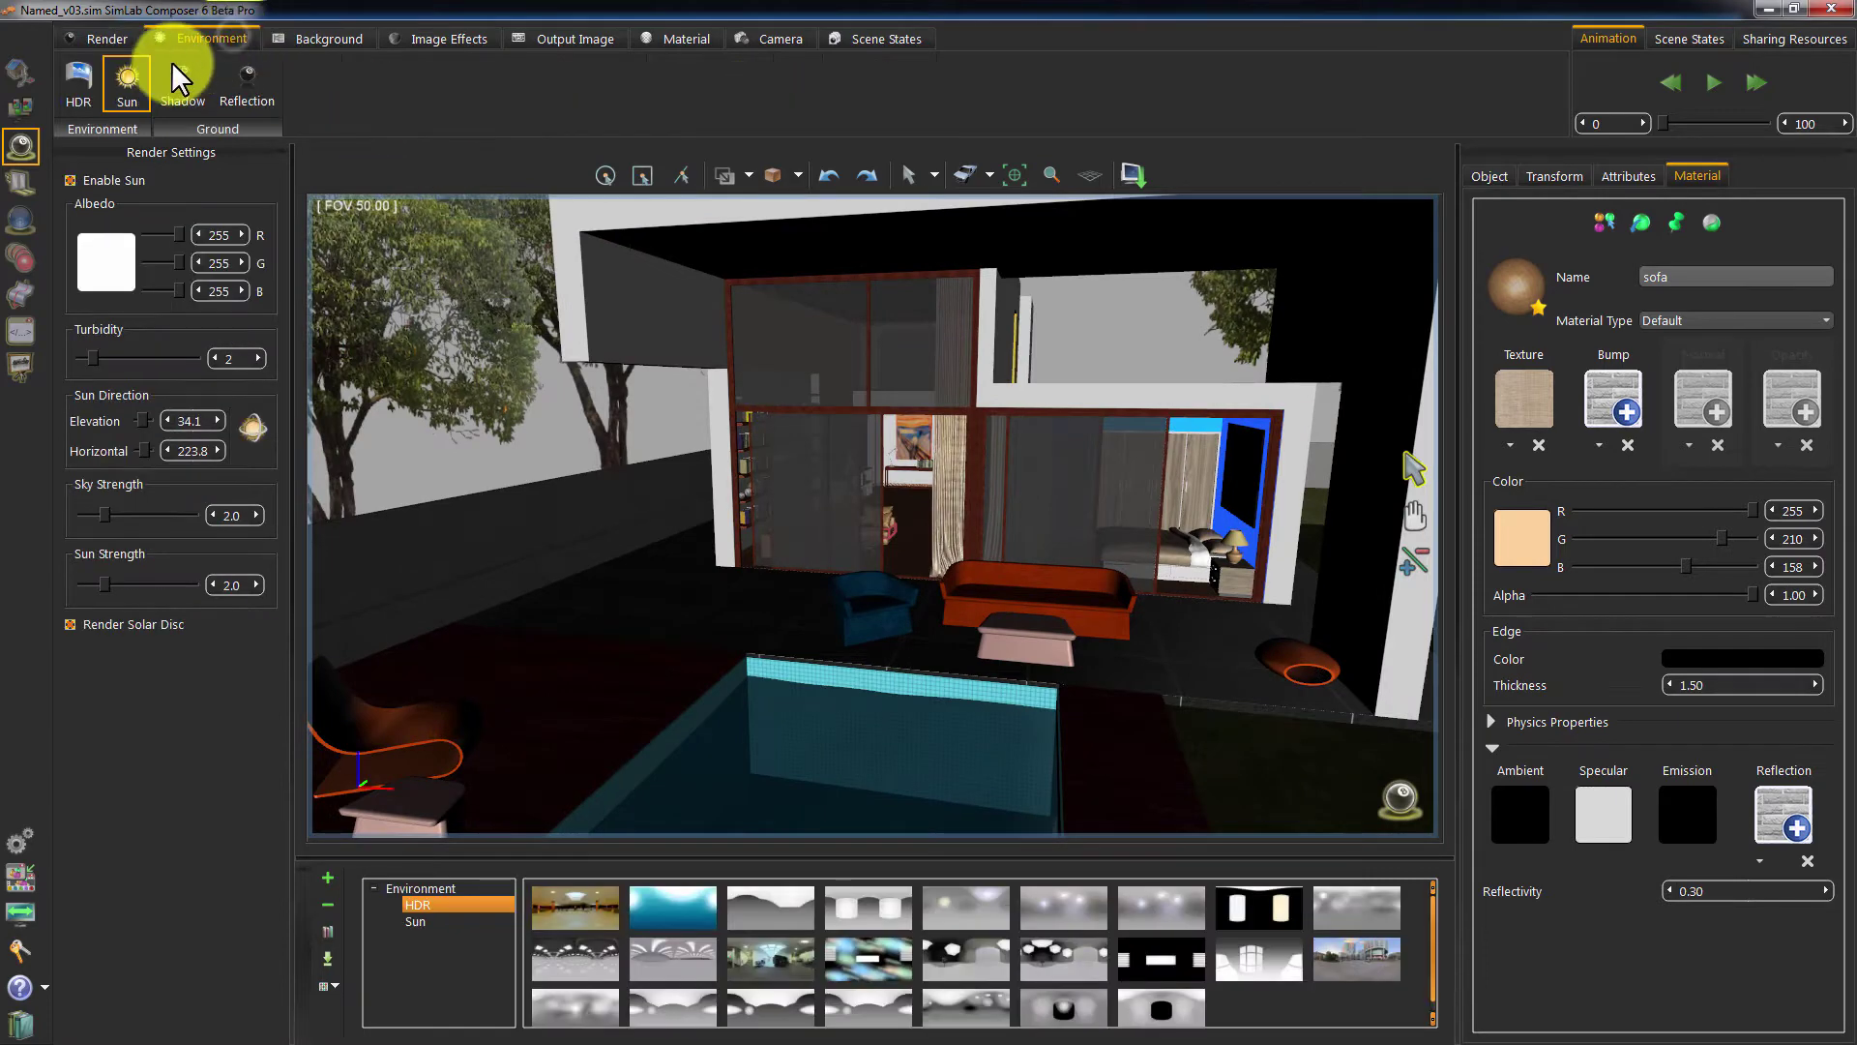
pyautogui.click(253, 426)
pyautogui.moveTo(942, 623); pyautogui.dragTo(768, 468)
pyautogui.moveTo(820, 534); pyautogui.dragTo(856, 520)
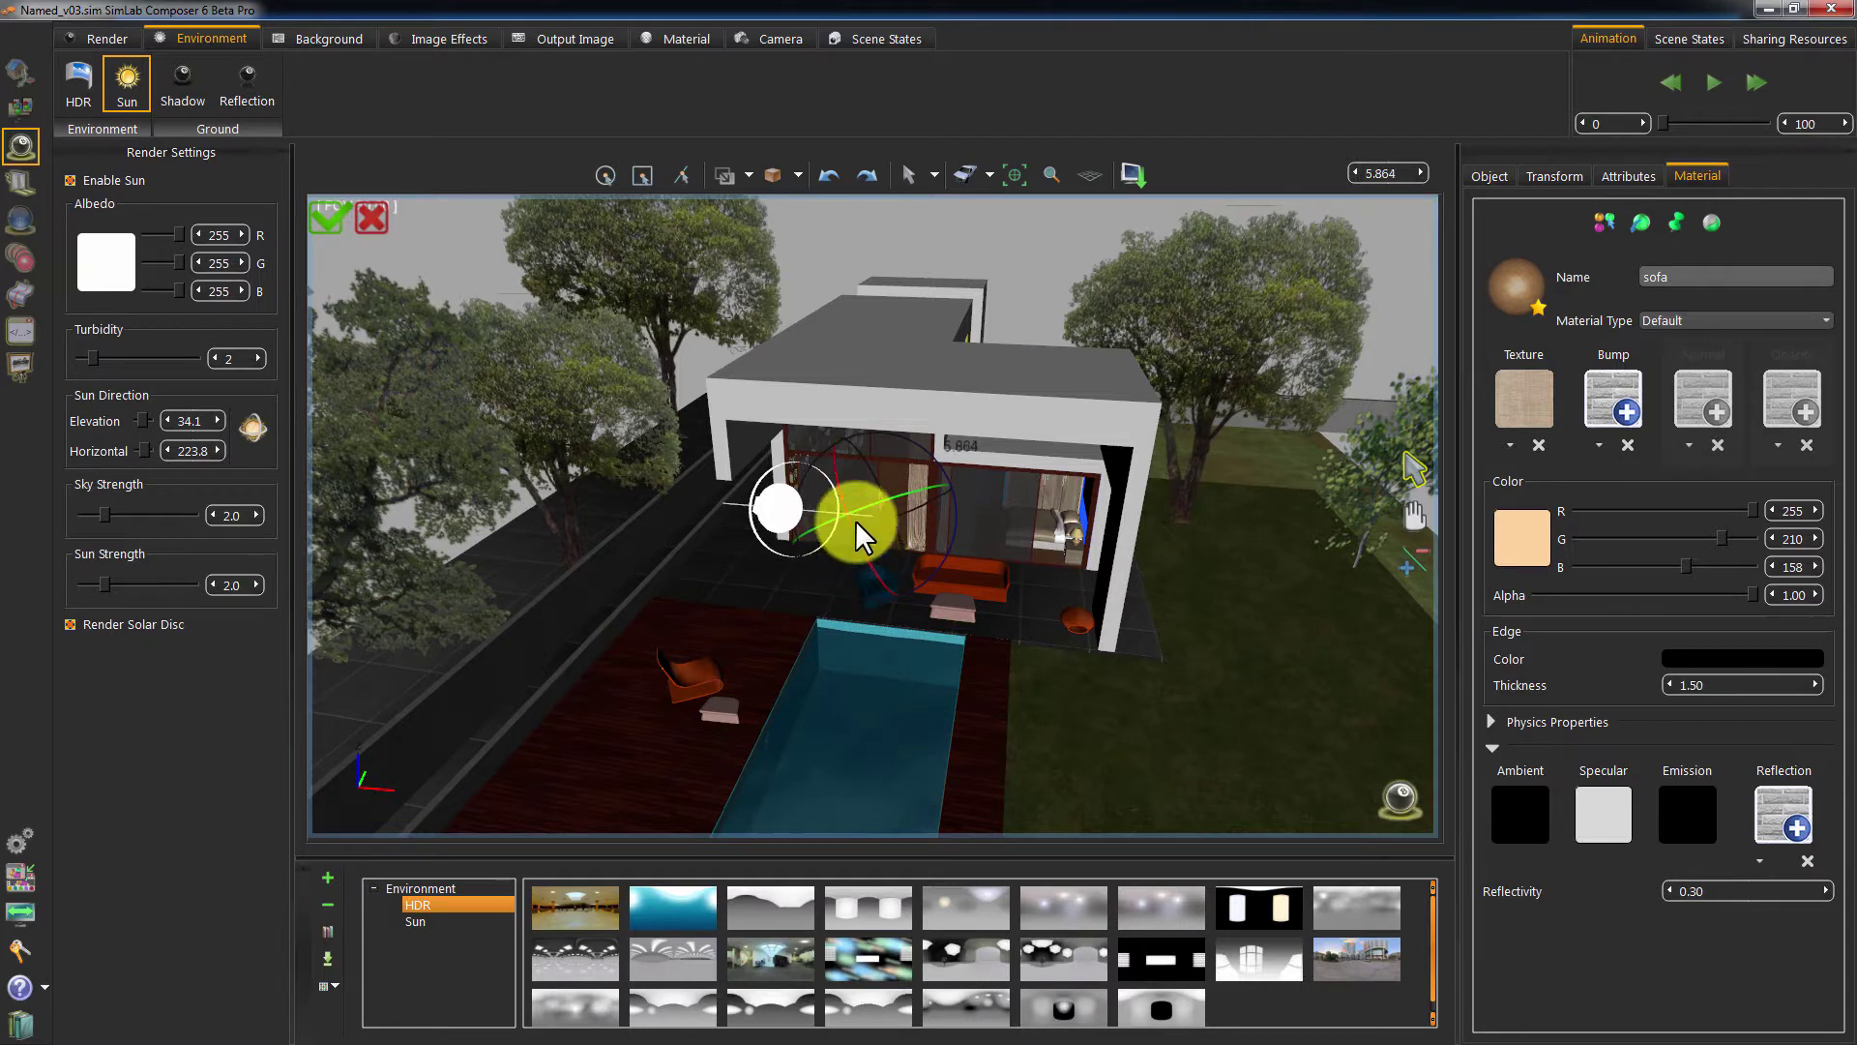
pyautogui.scroll(6, 896, 580)
pyautogui.moveTo(907, 520); pyautogui.dragTo(965, 405, button='middle')
pyautogui.scroll(4, 1014, 552)
pyautogui.moveTo(1017, 560); pyautogui.dragTo(805, 571, button='middle')
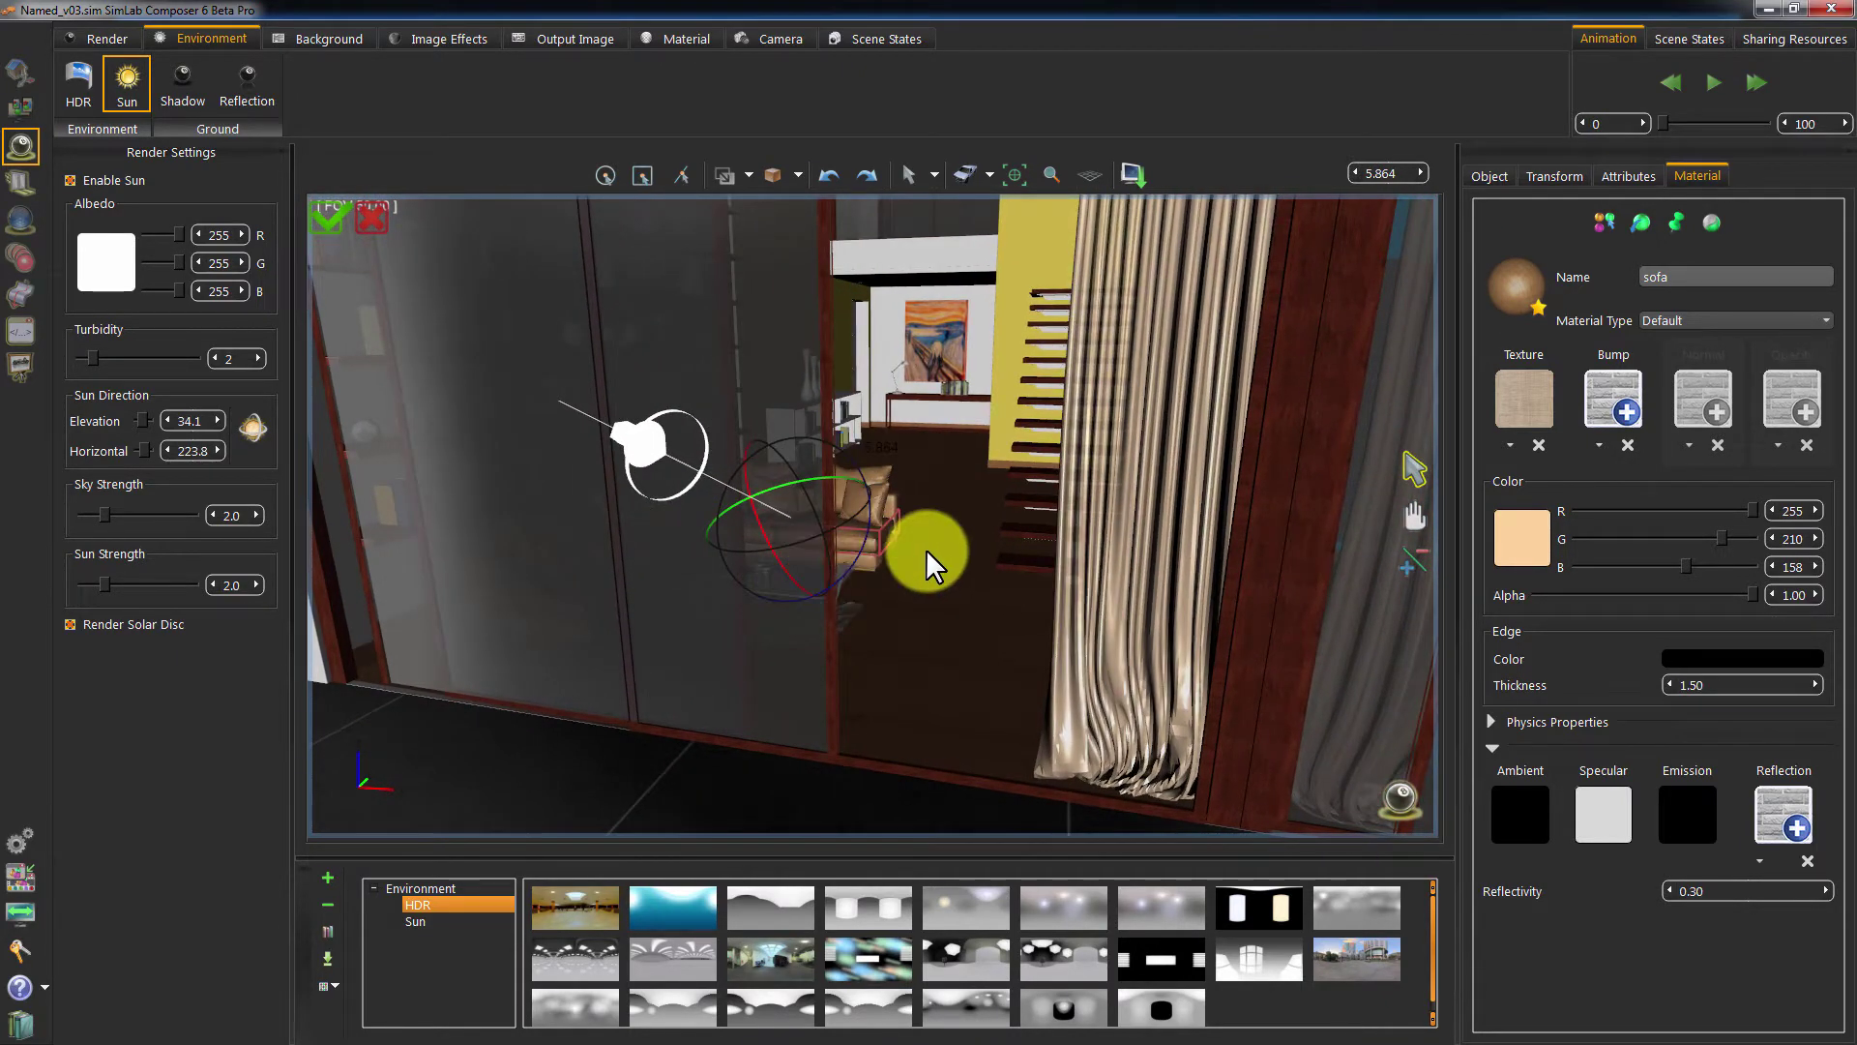
pyautogui.click(411, 246)
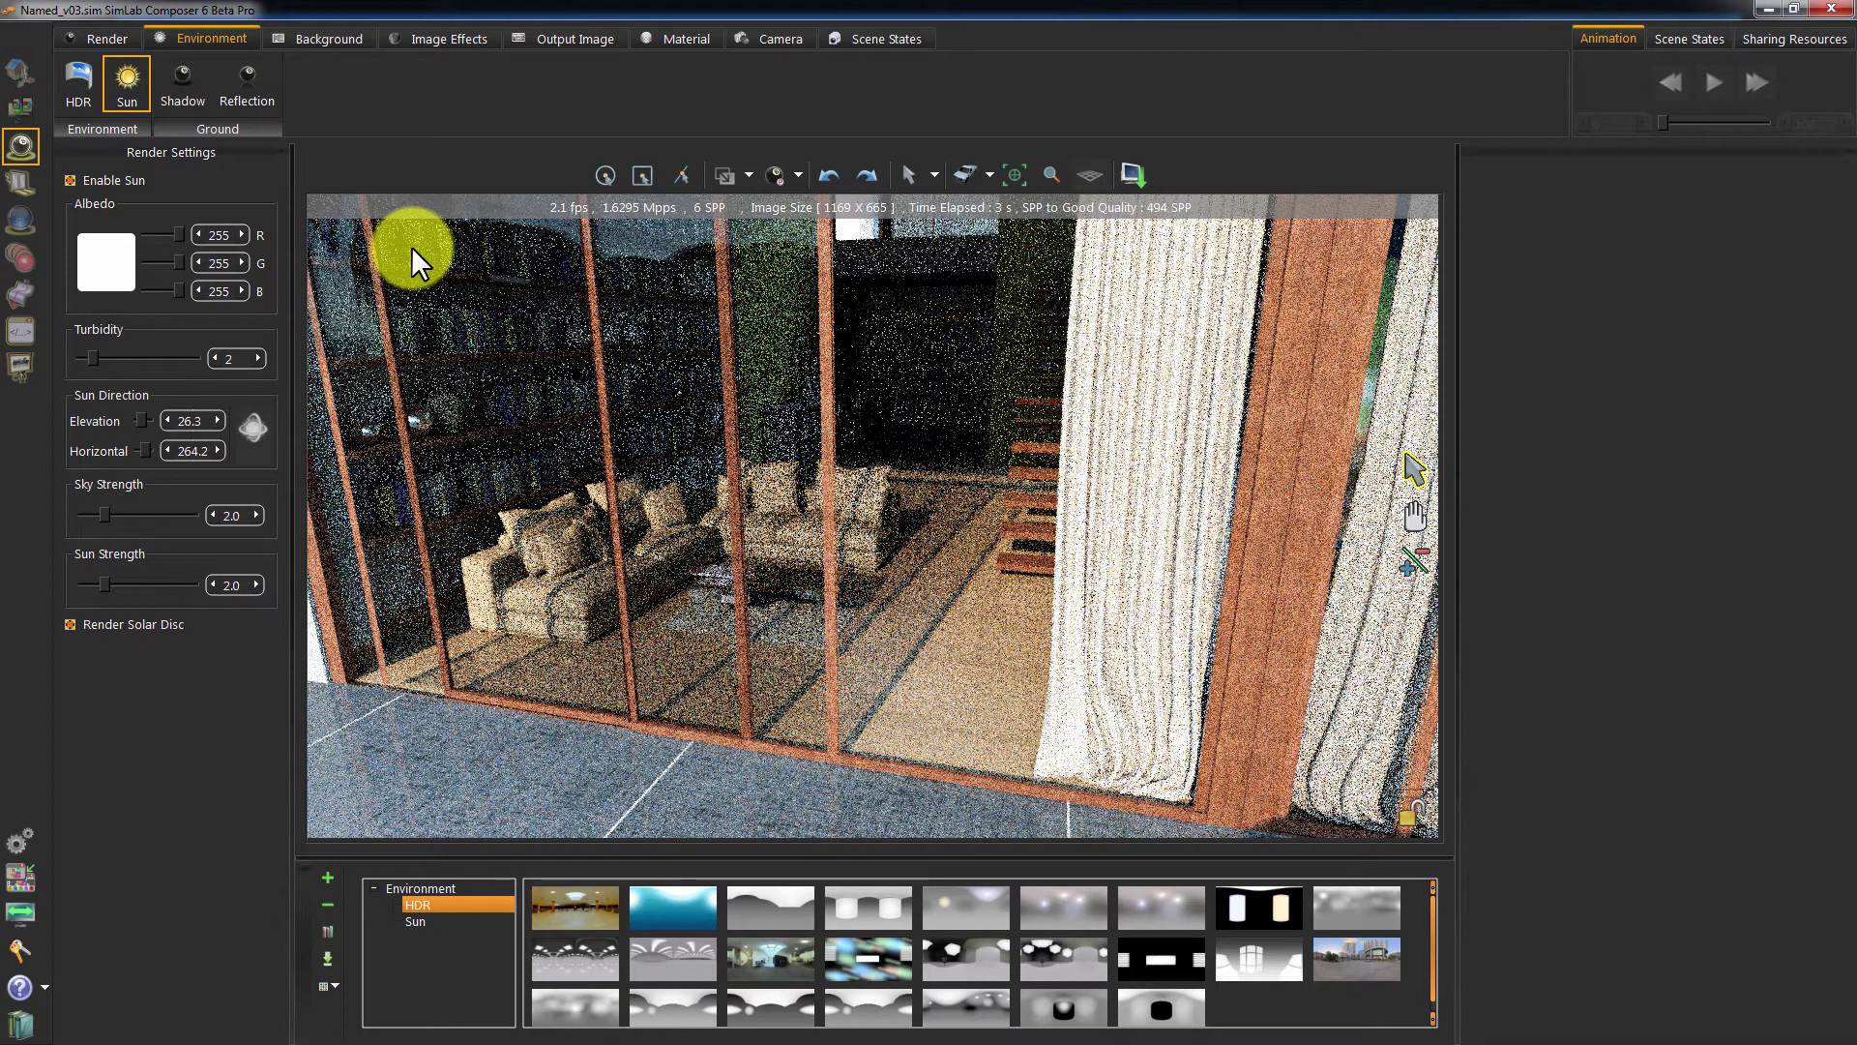
pyautogui.click(410, 246)
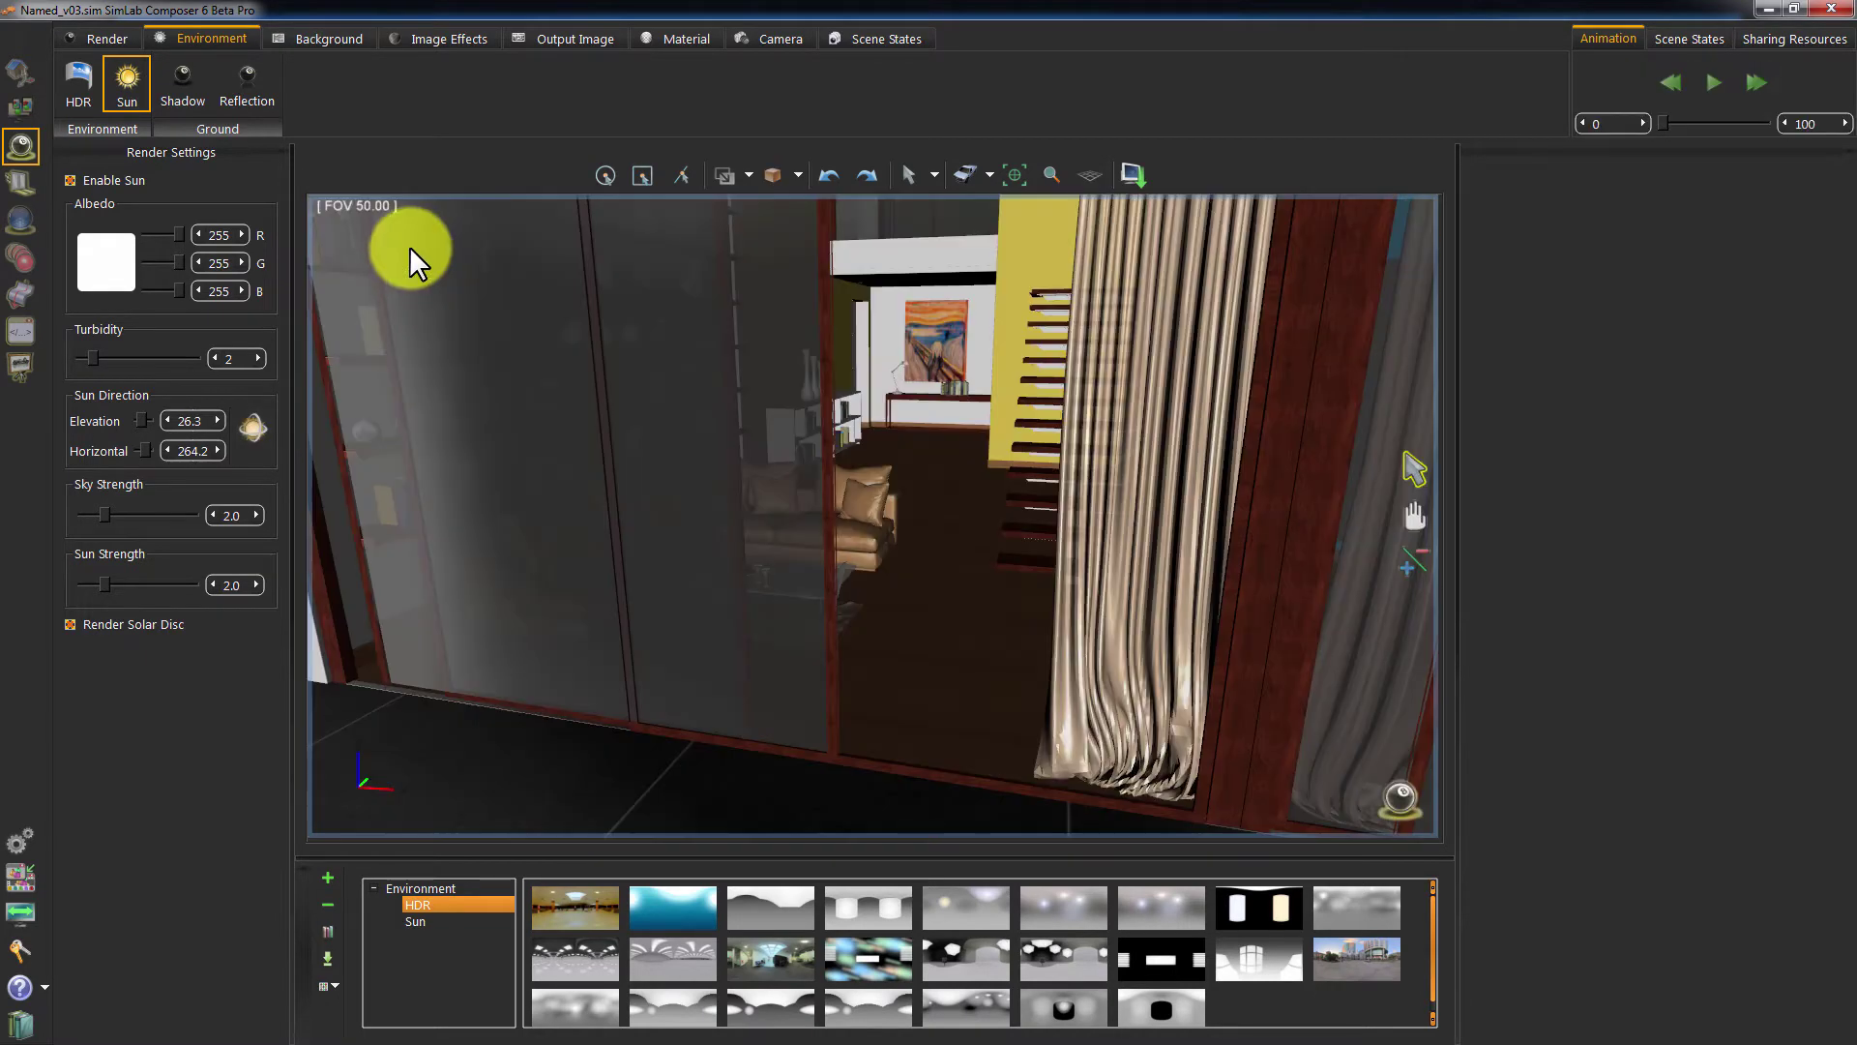
# - Fine-tune the sun direction to about 25.4 elevation and 256.5 horizontal
pyautogui.click(257, 429)
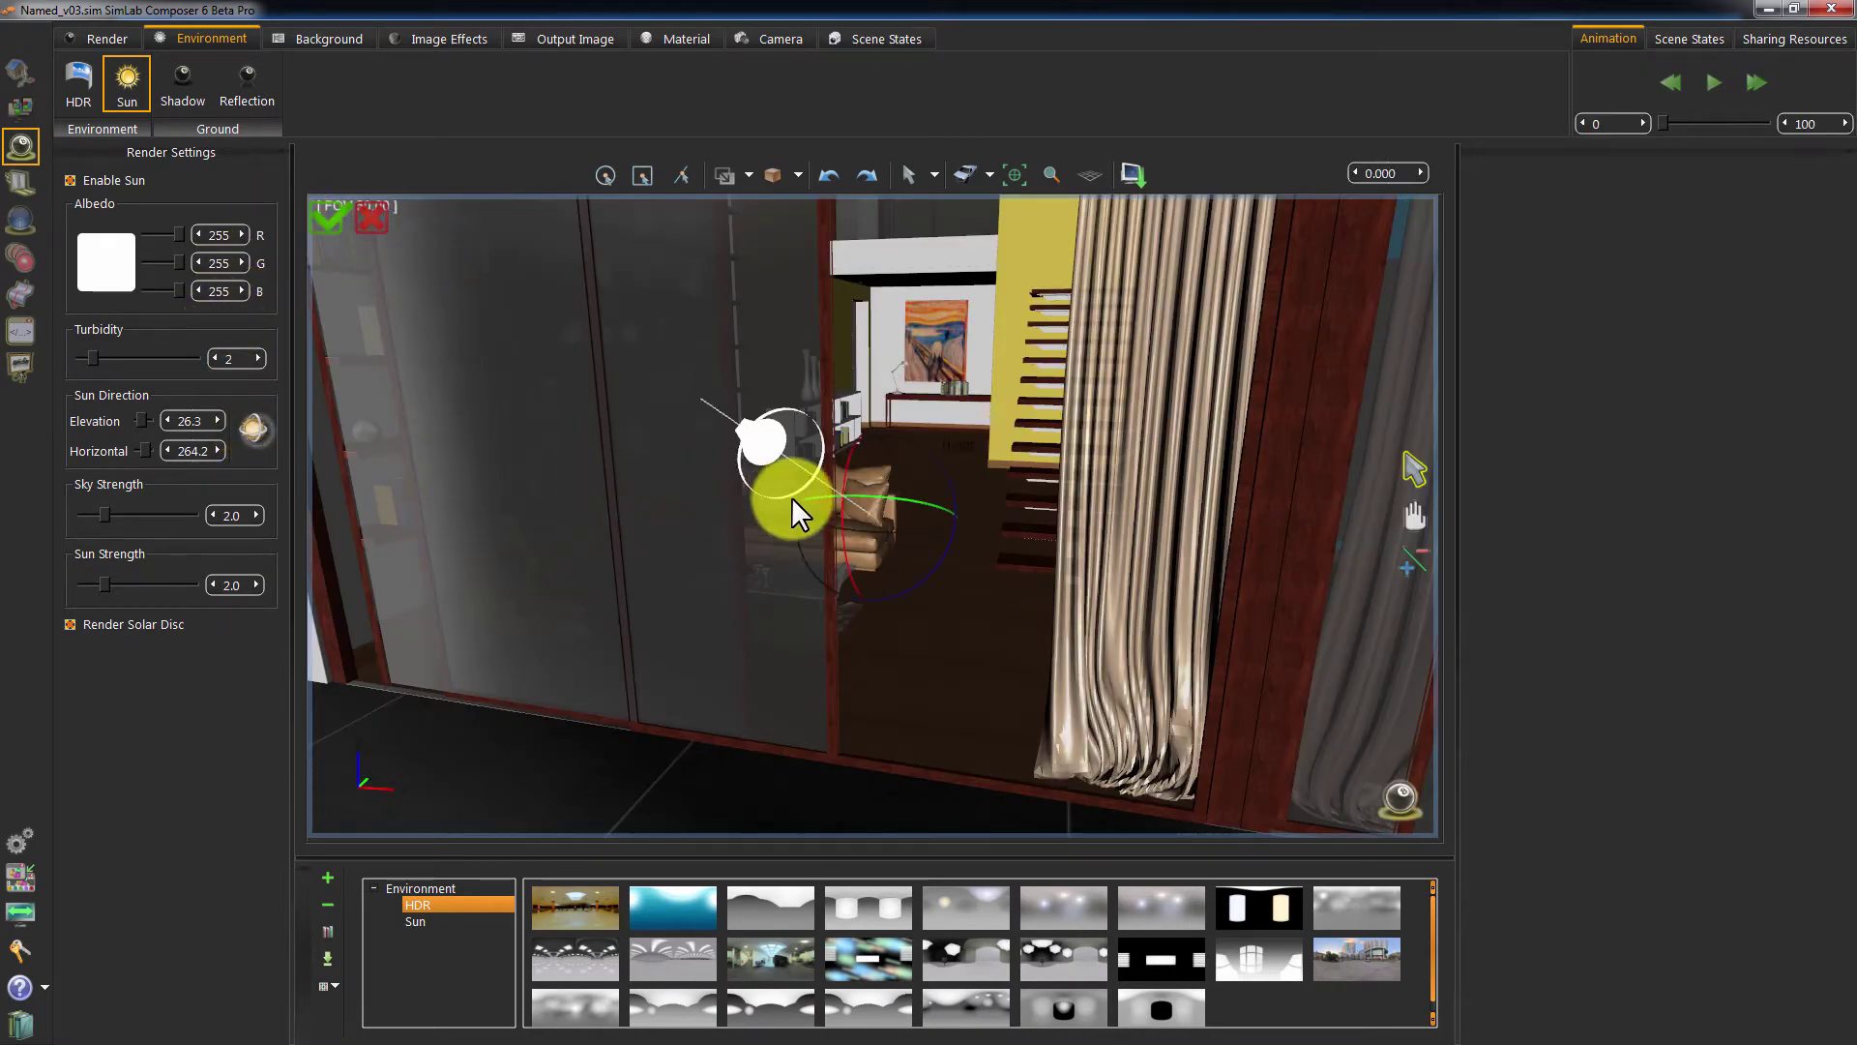
pyautogui.moveTo(878, 495); pyautogui.dragTo(859, 495)
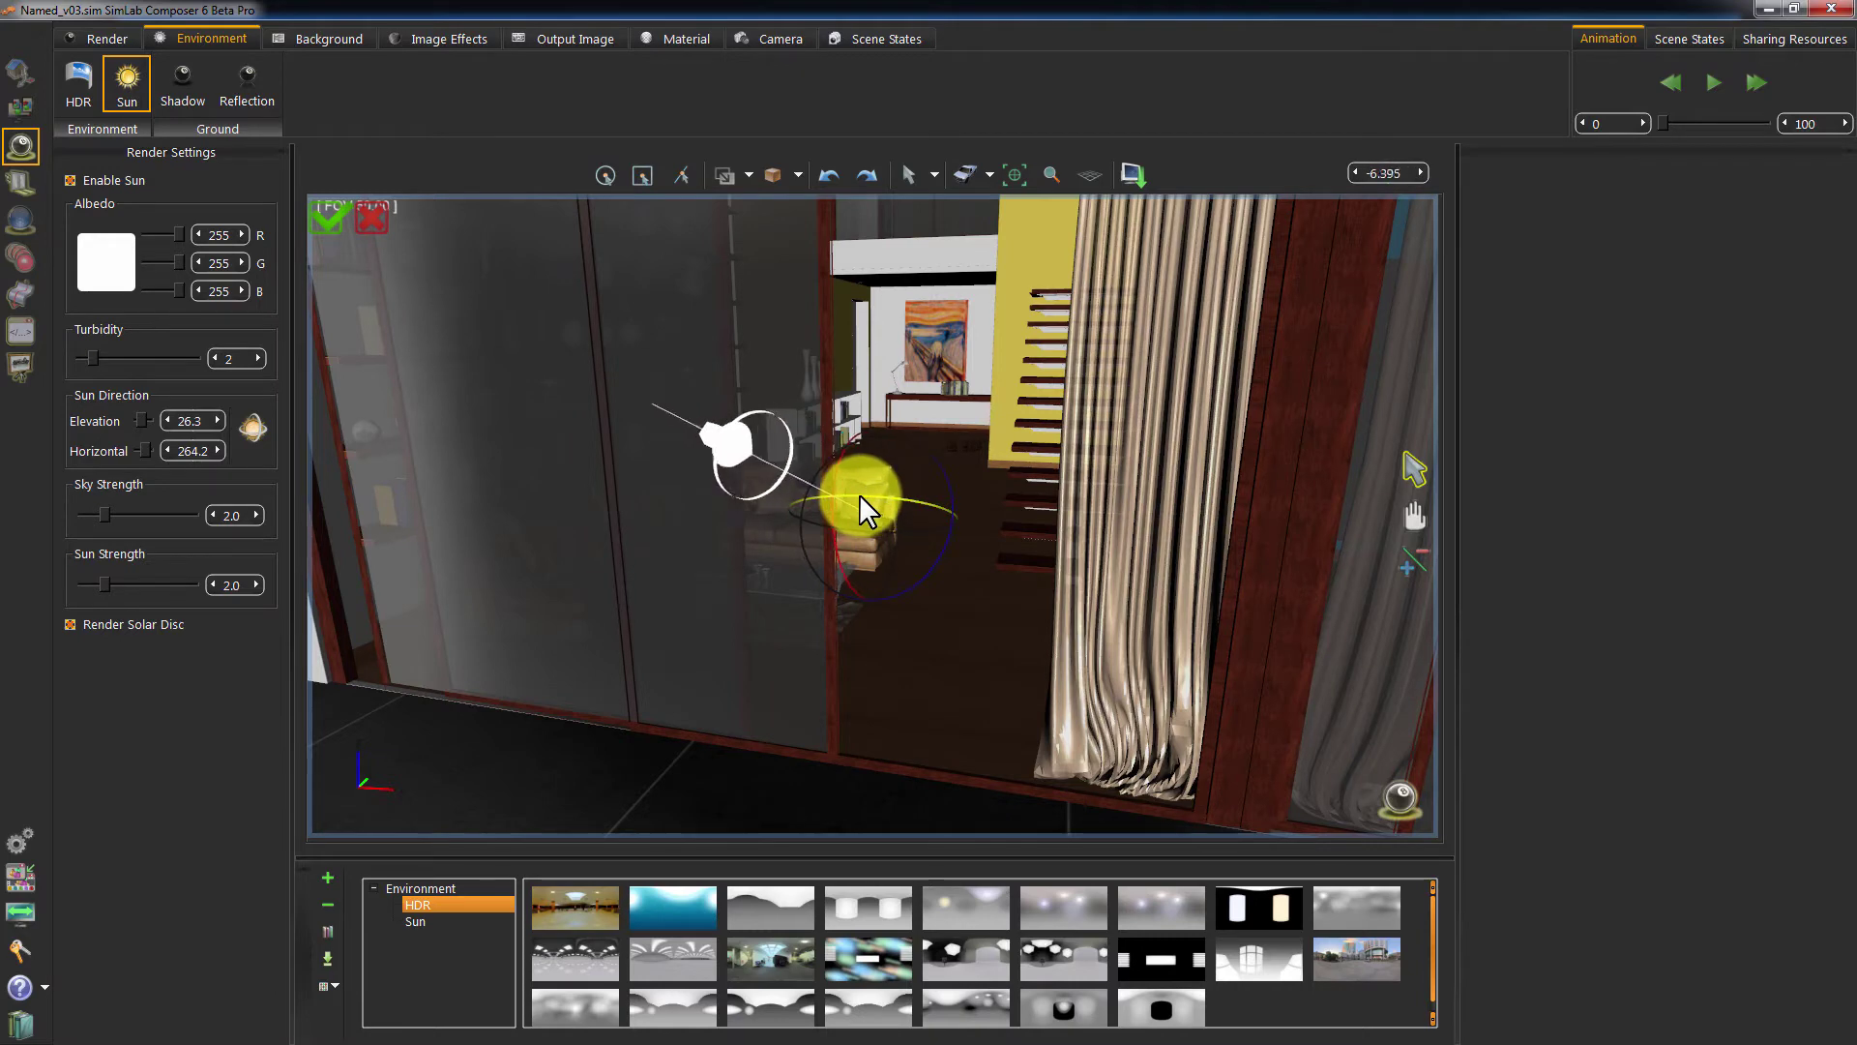
pyautogui.click(329, 215)
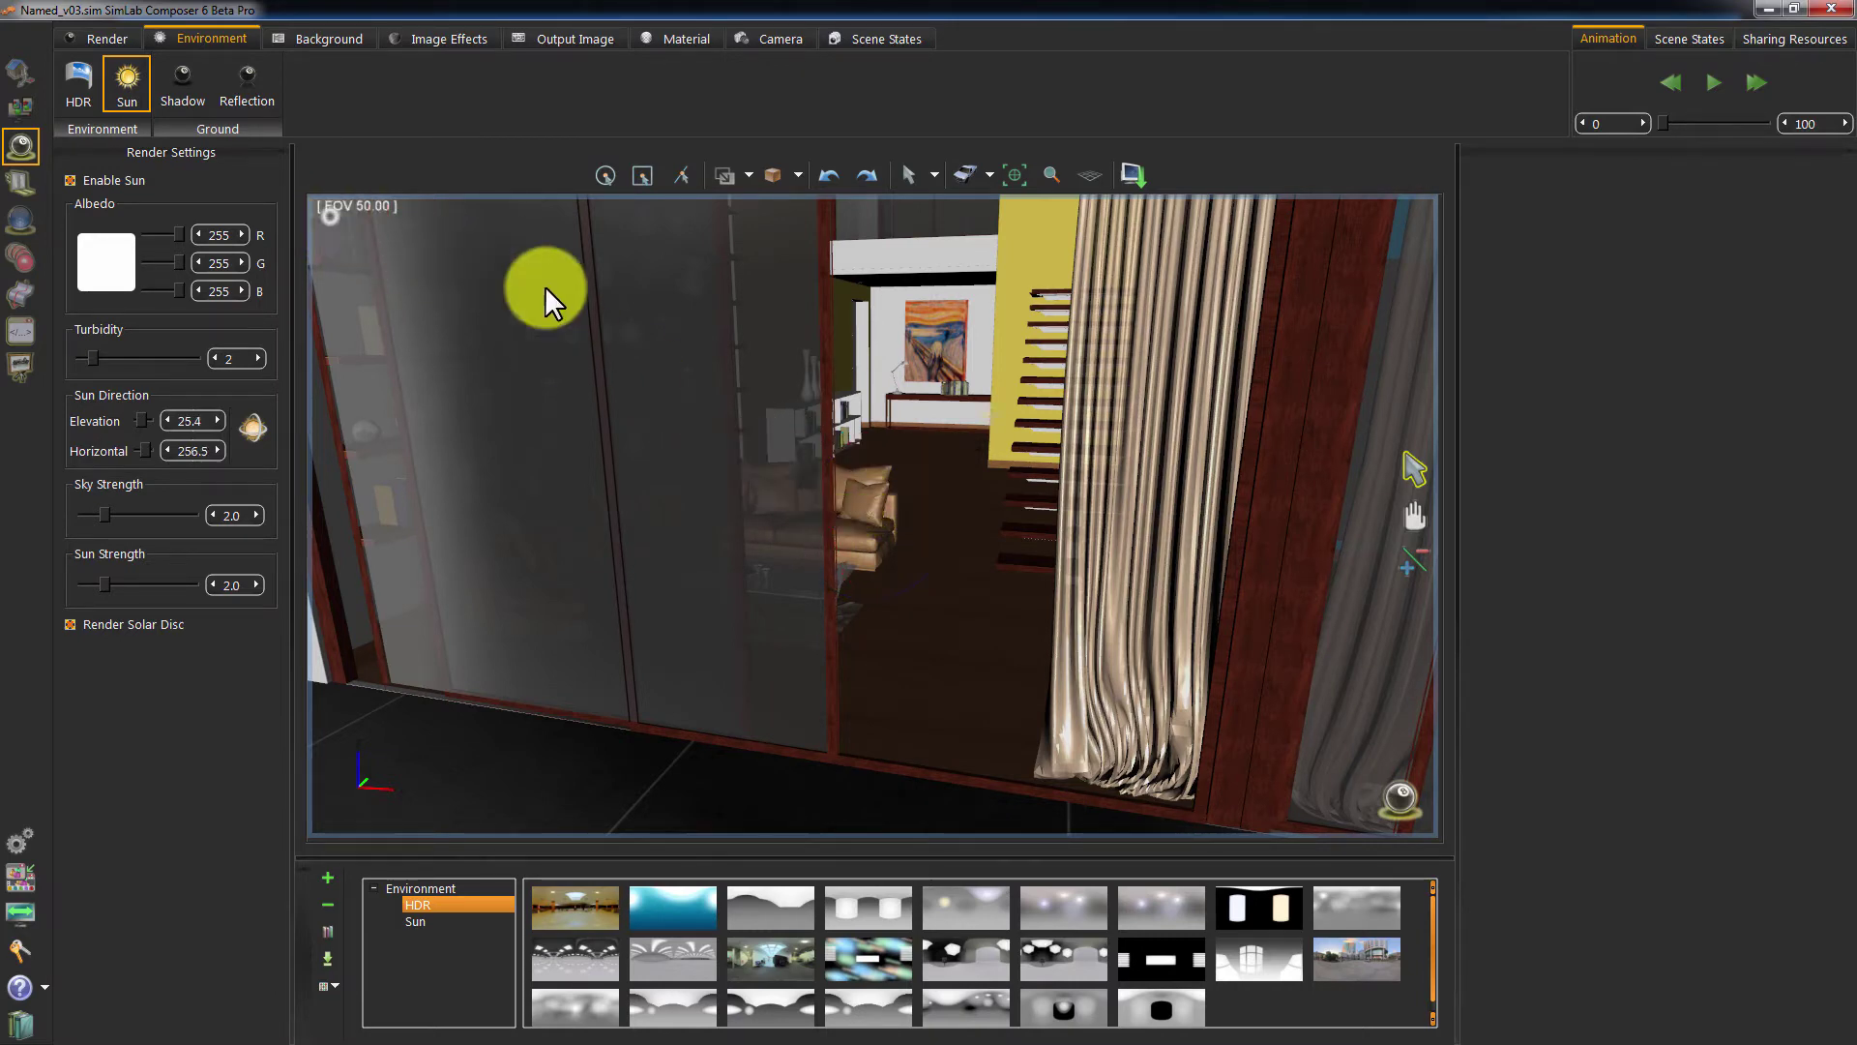
# - Render the living room in real time from inside with the adjusted sun, then stop rendering
pyautogui.moveTo(840, 425); pyautogui.dragTo(803, 563)
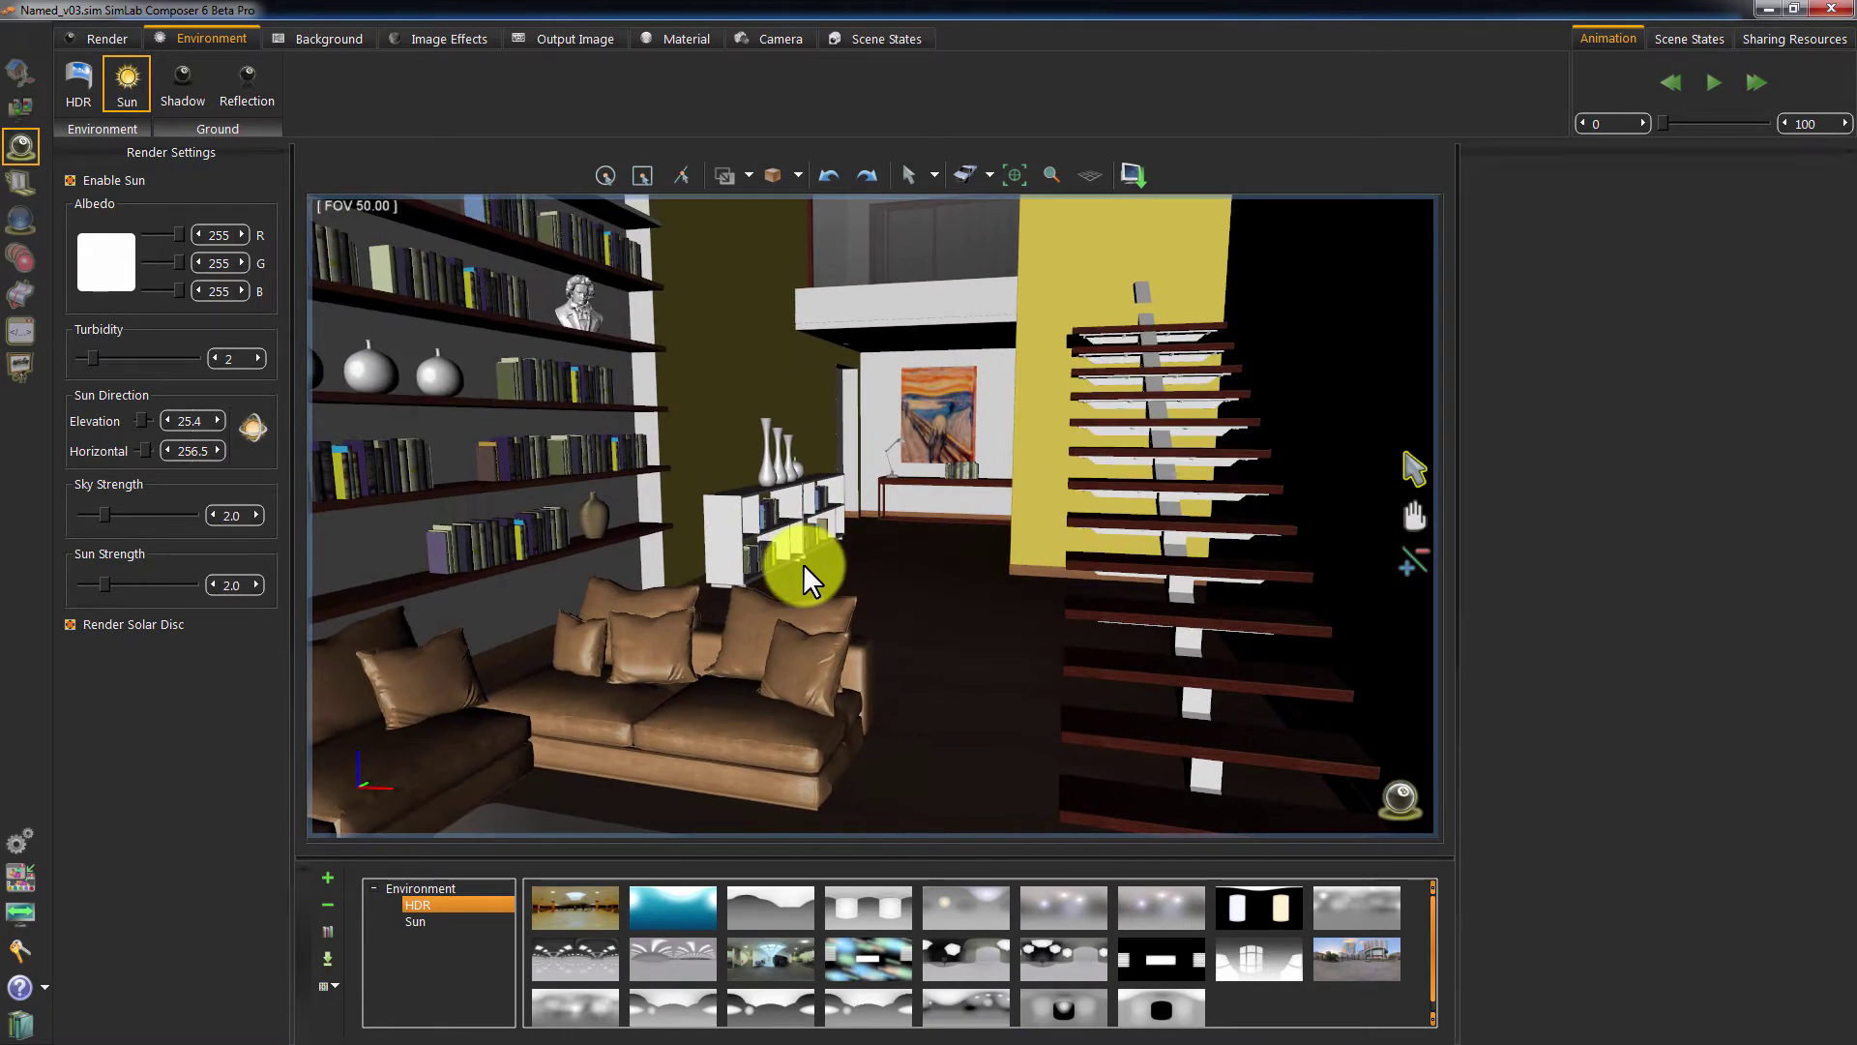
pyautogui.hotkey('ctrl', 'r')
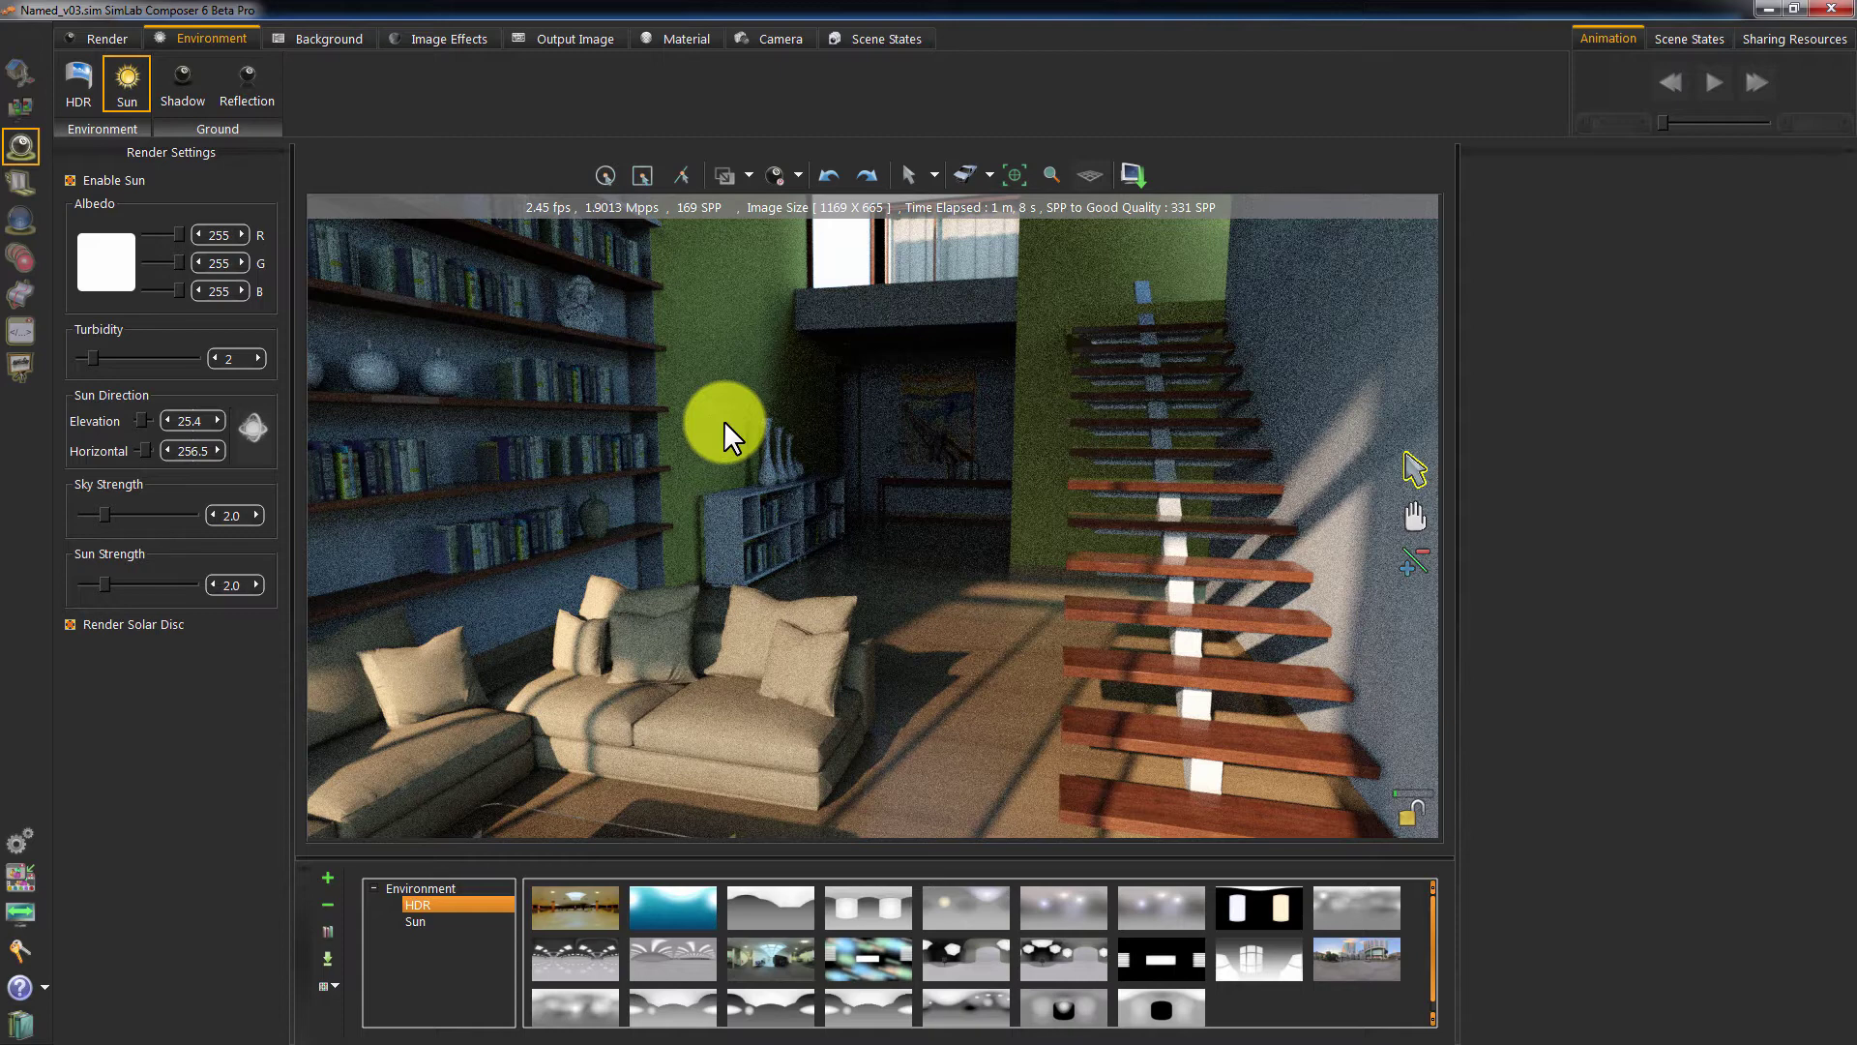
pyautogui.press('Escape')
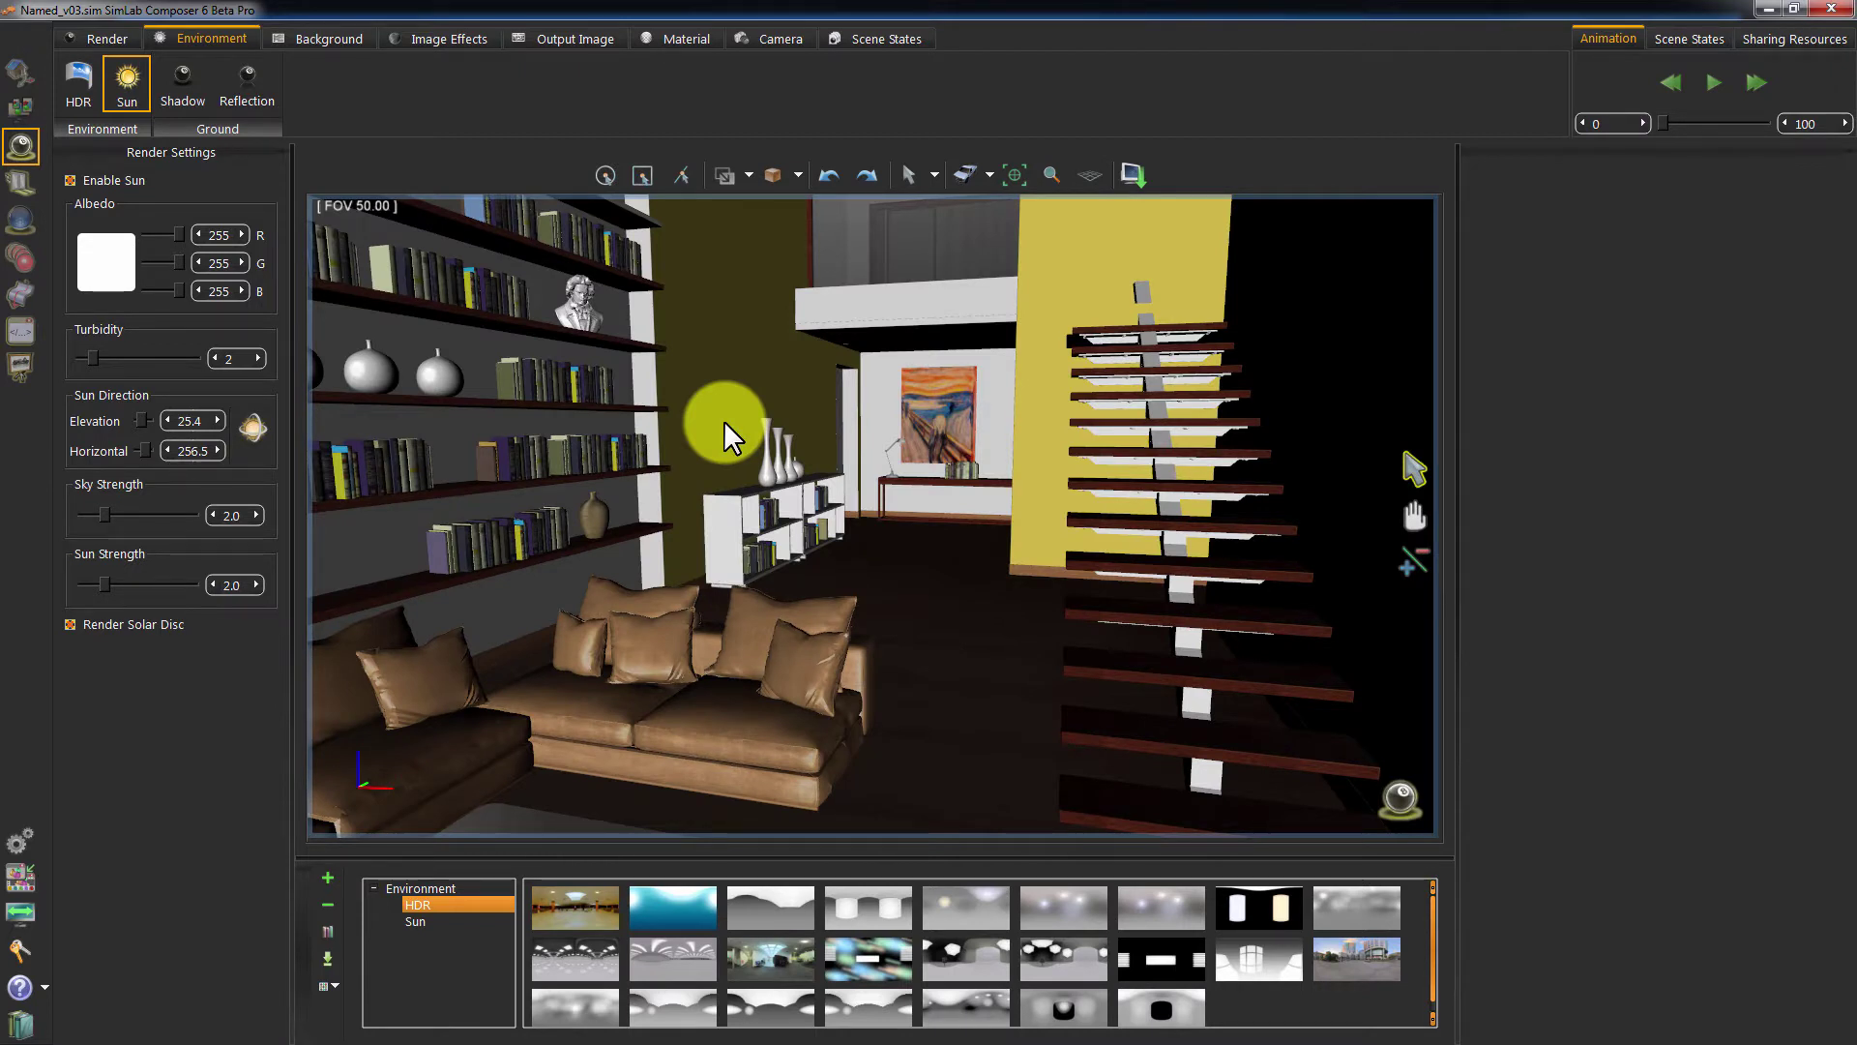
# - Create a new light portal in front of the house's glazed facade
pyautogui.scroll(-8, 726, 436)
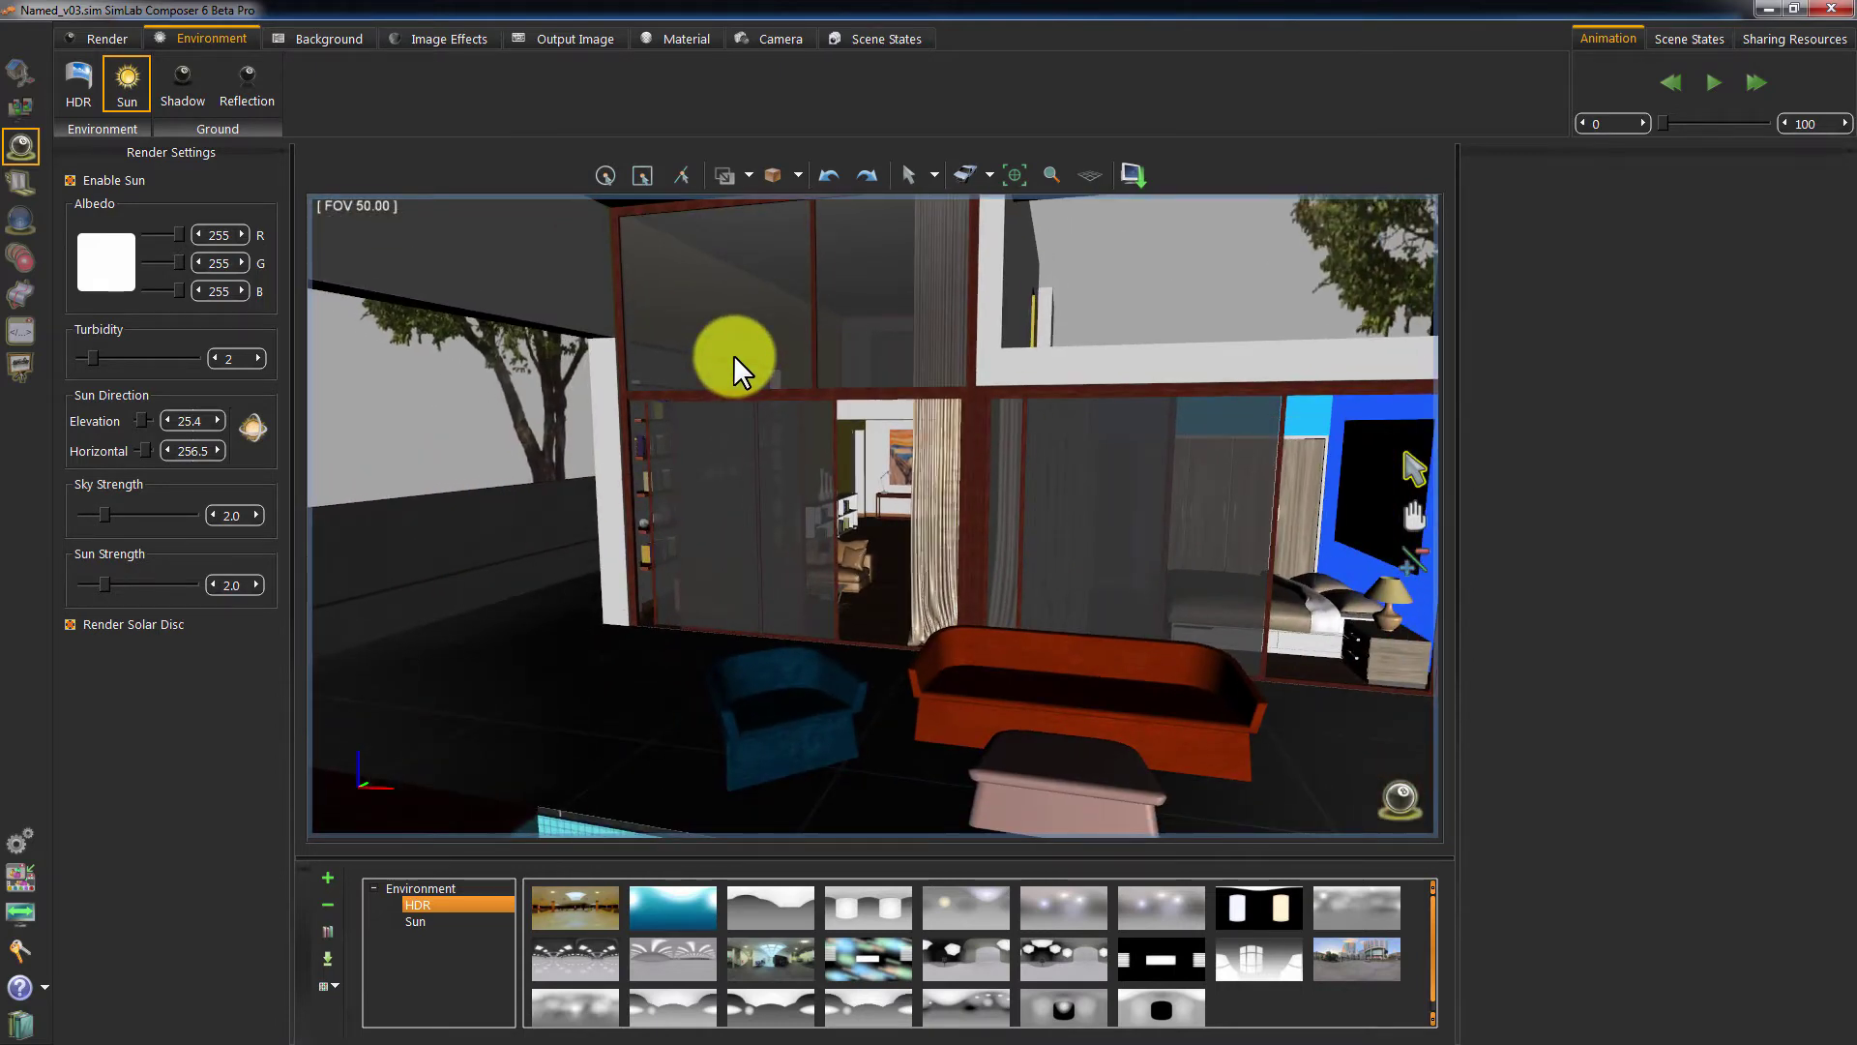
pyautogui.click(21, 182)
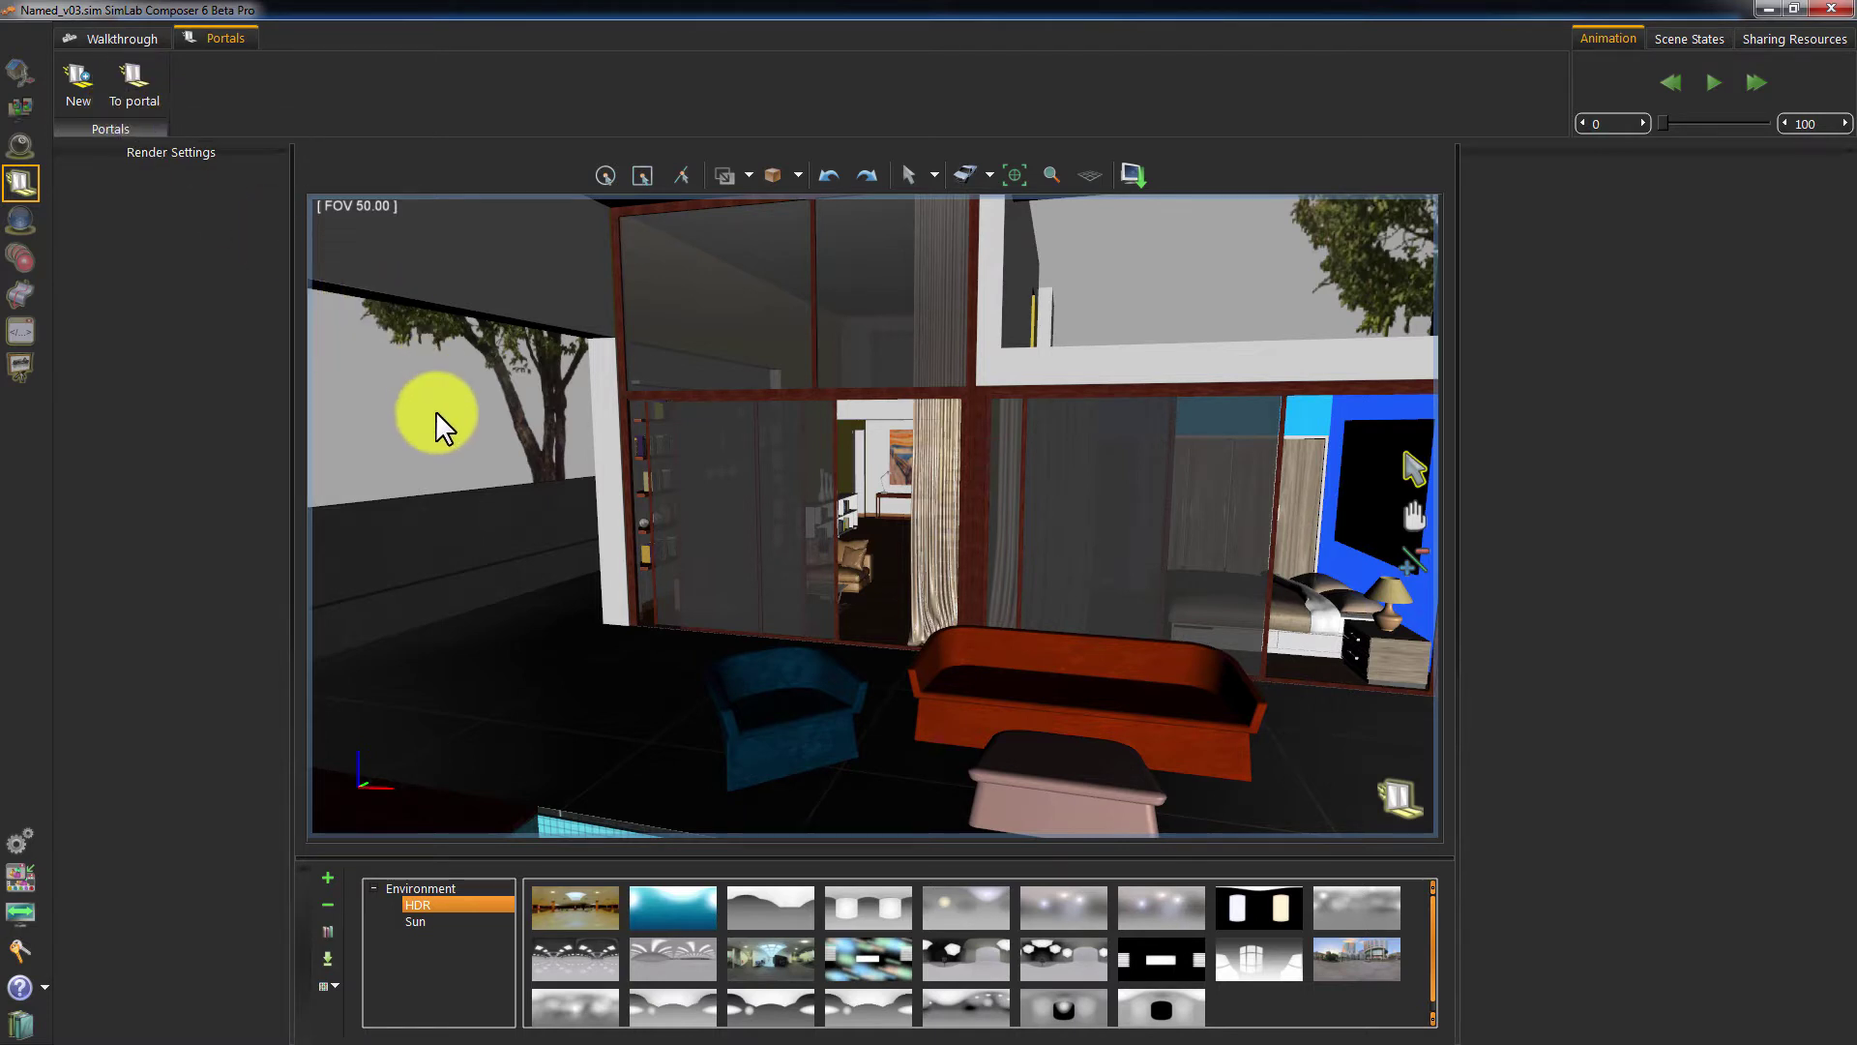
pyautogui.click(704, 498)
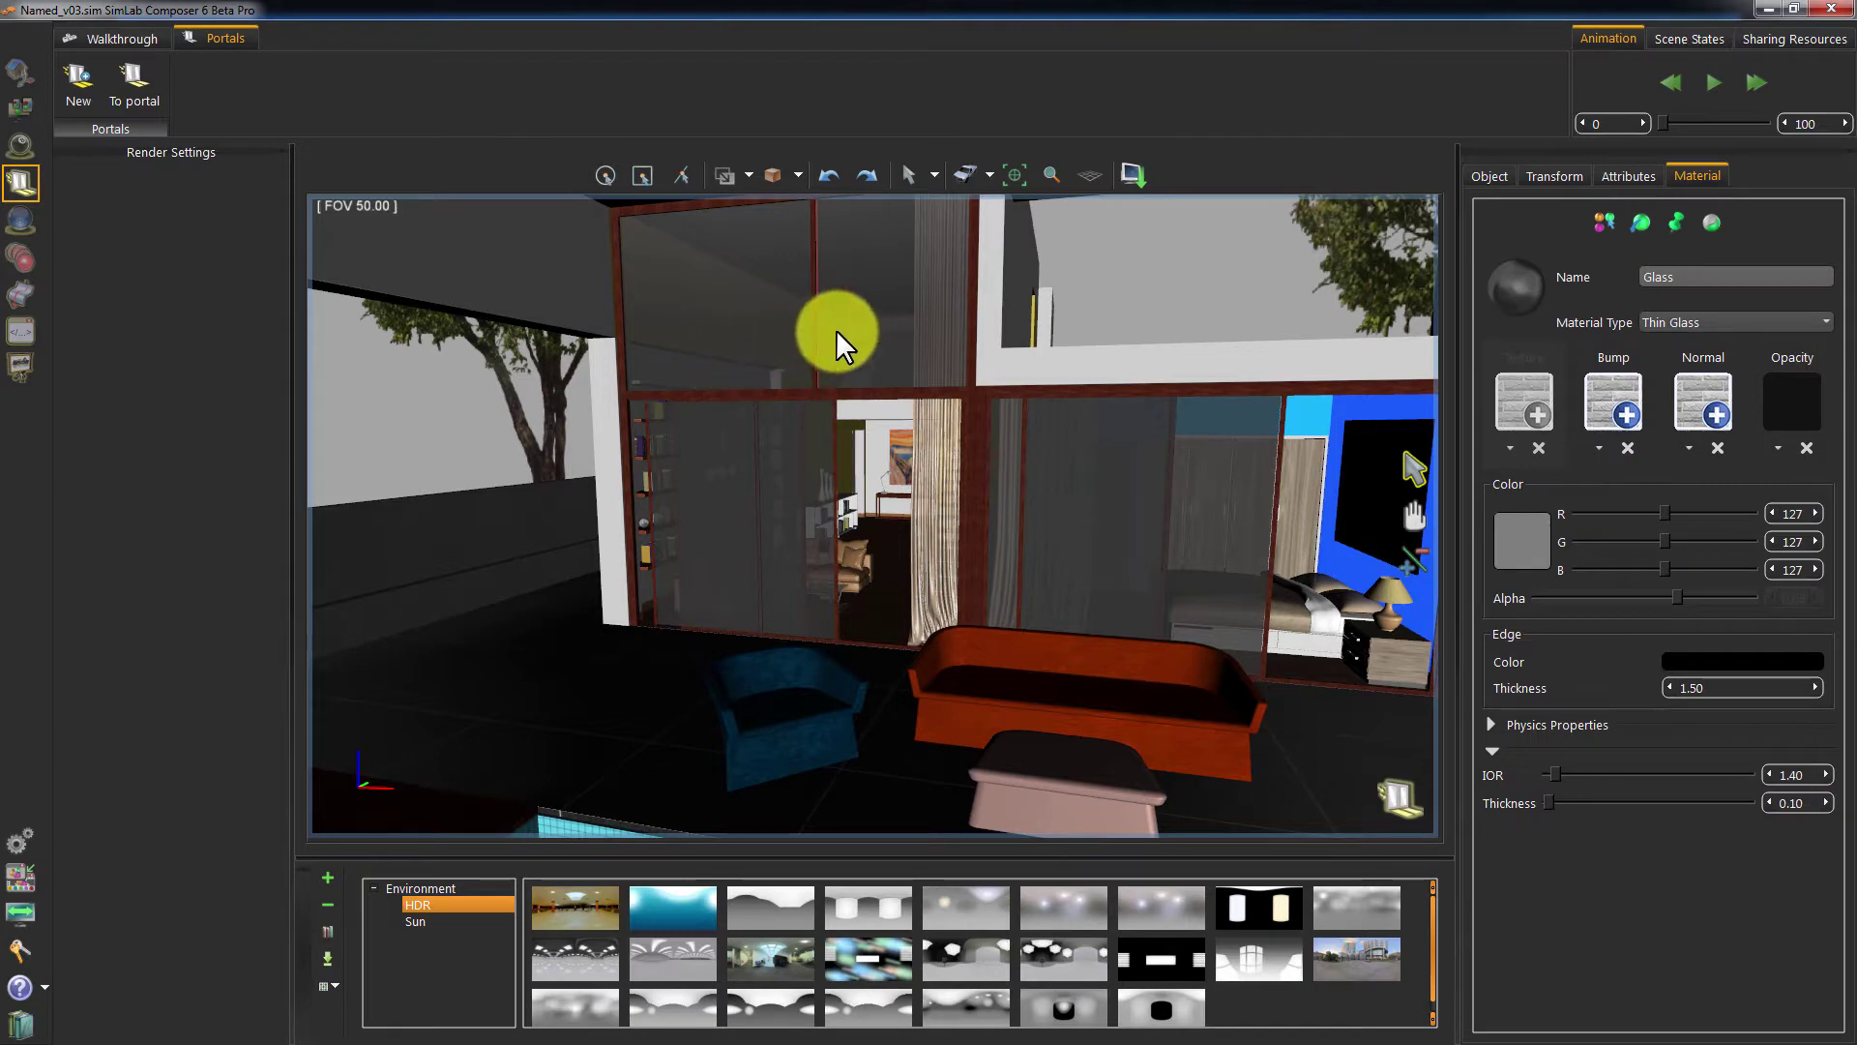
pyautogui.click(898, 322)
pyautogui.scroll(-6, 972, 406)
pyautogui.moveTo(972, 402); pyautogui.dragTo(811, 381)
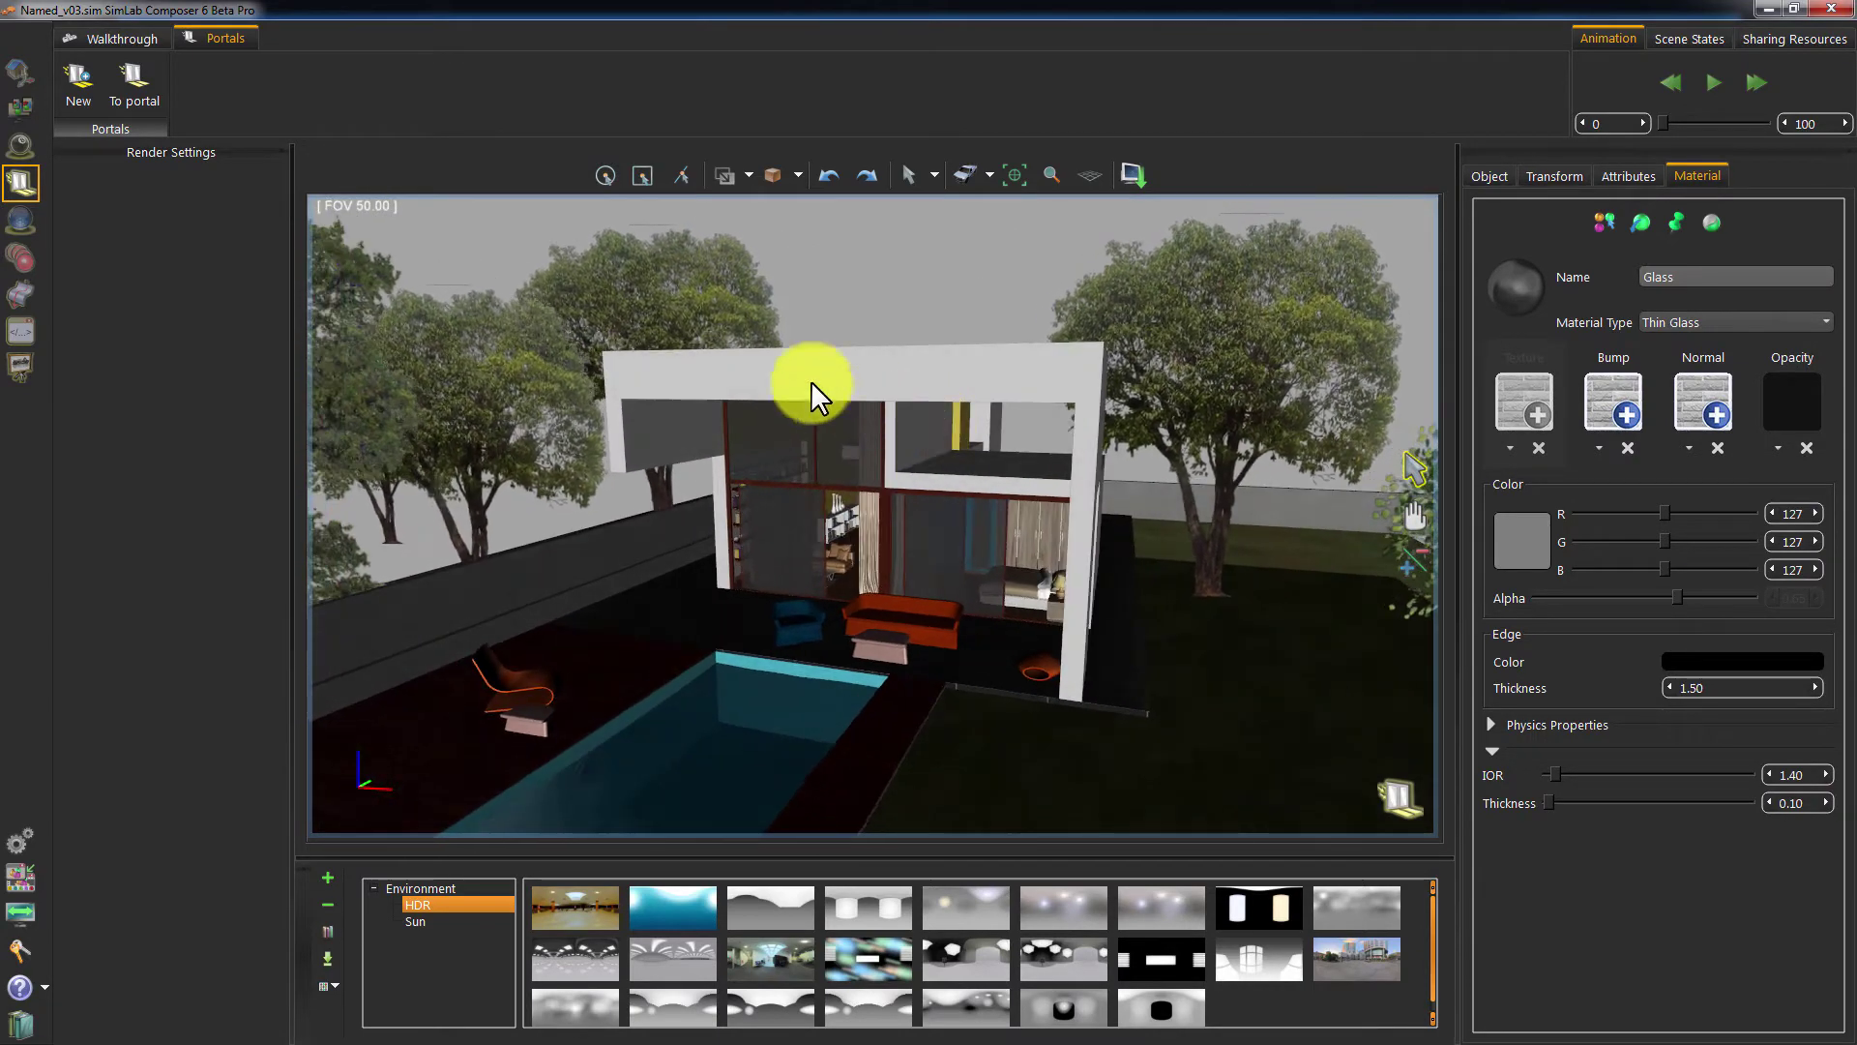
pyautogui.click(73, 91)
pyautogui.click(944, 543)
pyautogui.moveTo(898, 528); pyautogui.dragTo(879, 536)
pyautogui.scroll(5, 875, 586)
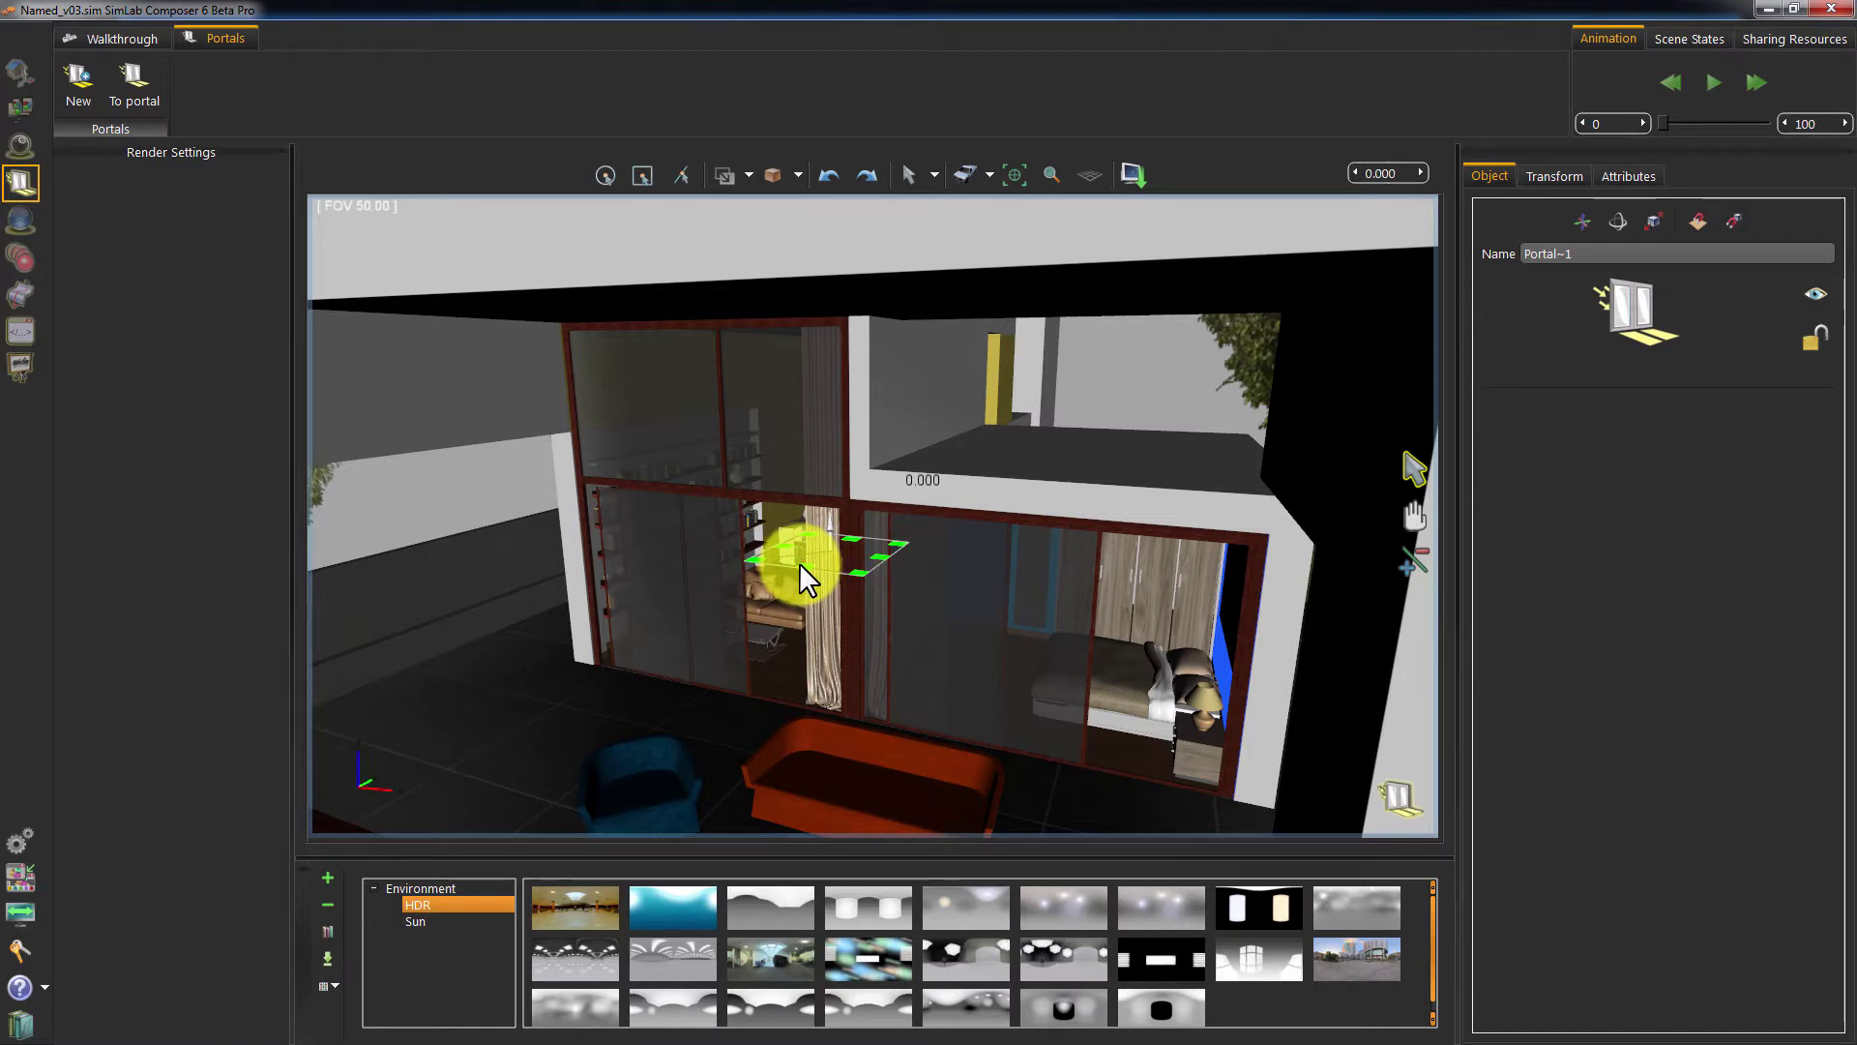
# - Rotate the portal by exactly -90 degrees so it stands upright, parallel to the windows
pyautogui.click(799, 561)
pyautogui.moveTo(791, 570); pyautogui.dragTo(702, 509)
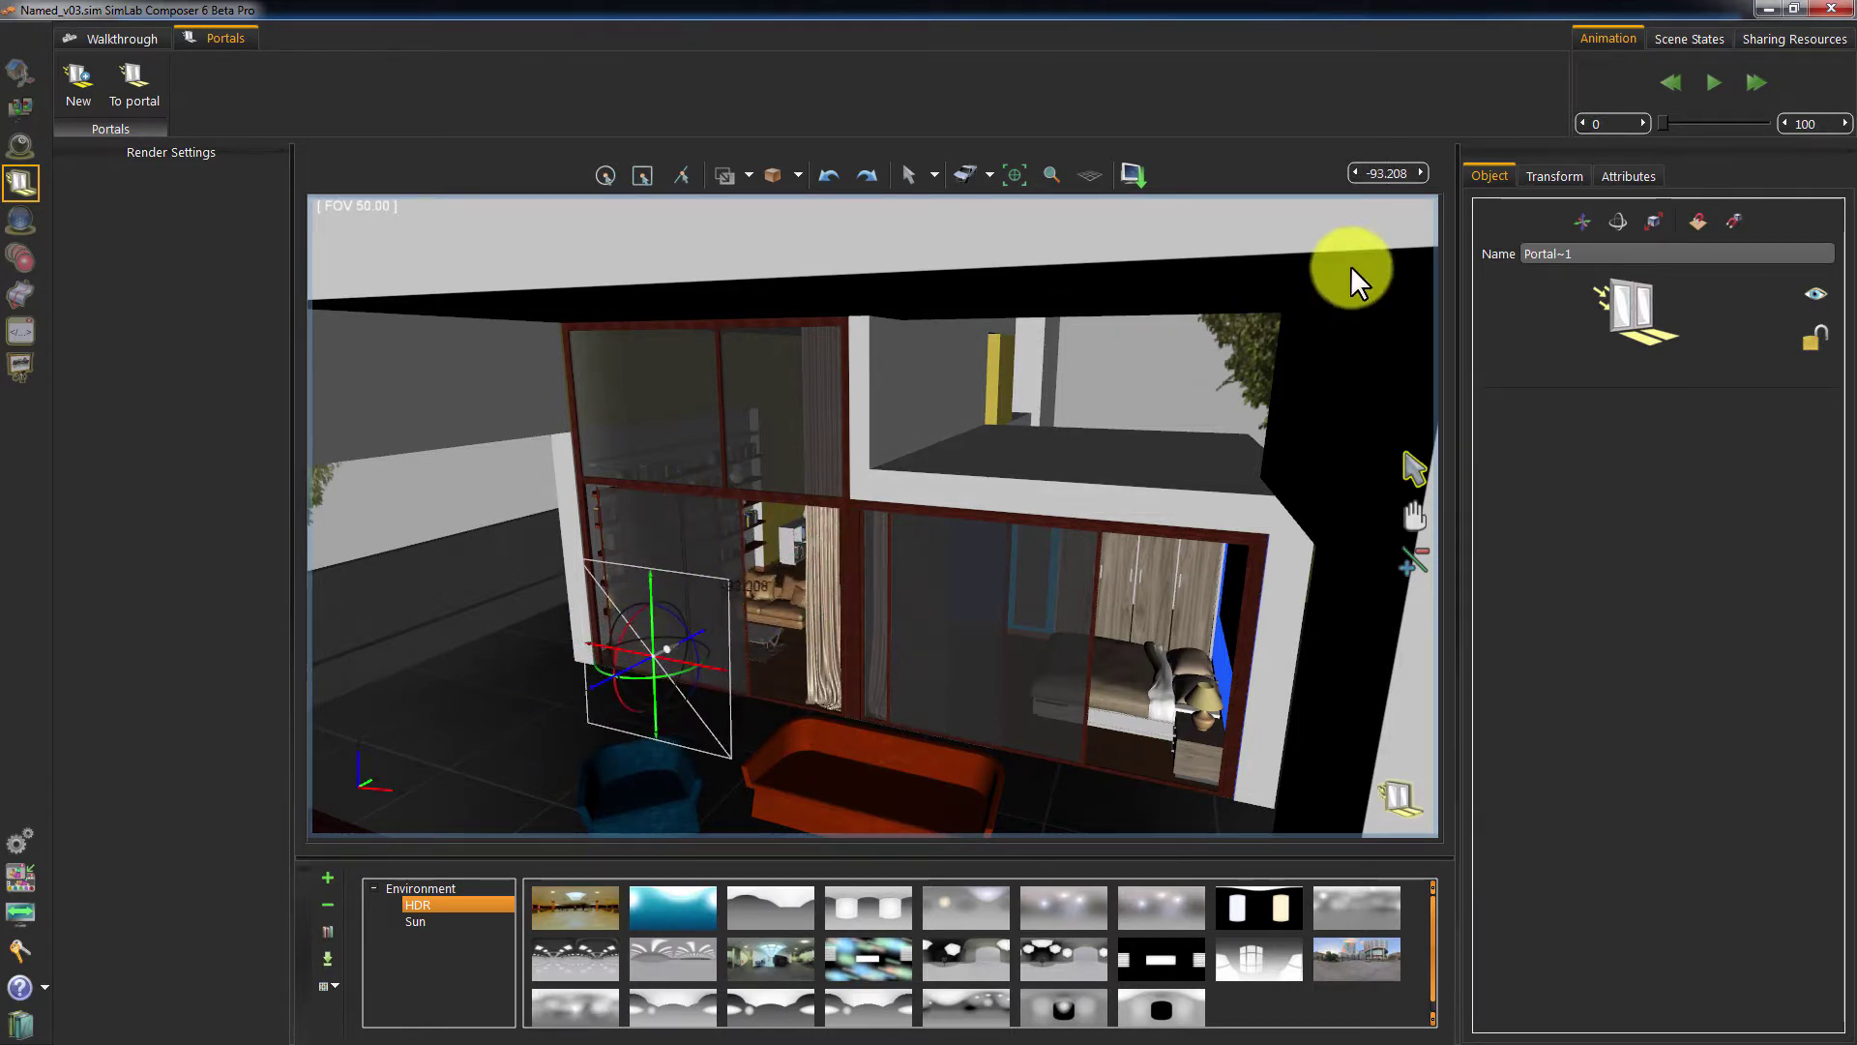
pyautogui.moveTo(1413, 175); pyautogui.dragTo(1385, 178)
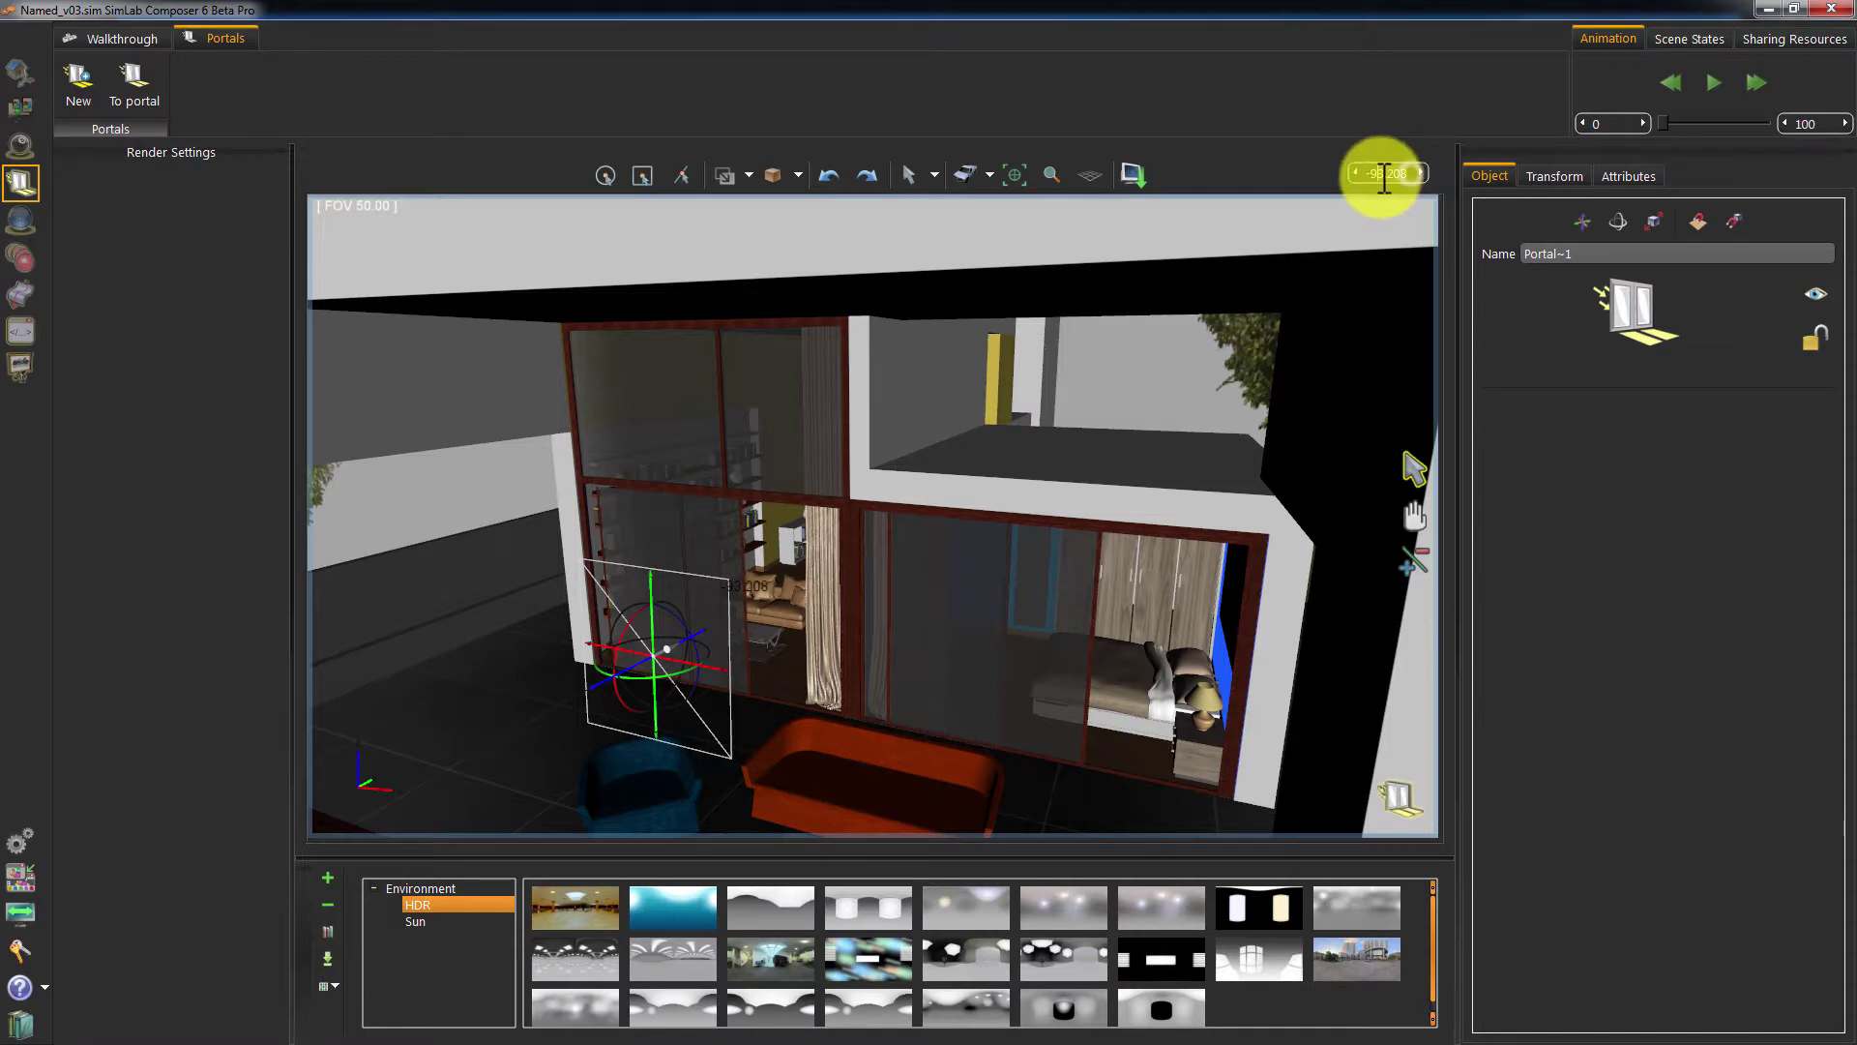
pyautogui.write('0')
pyautogui.press('Return')
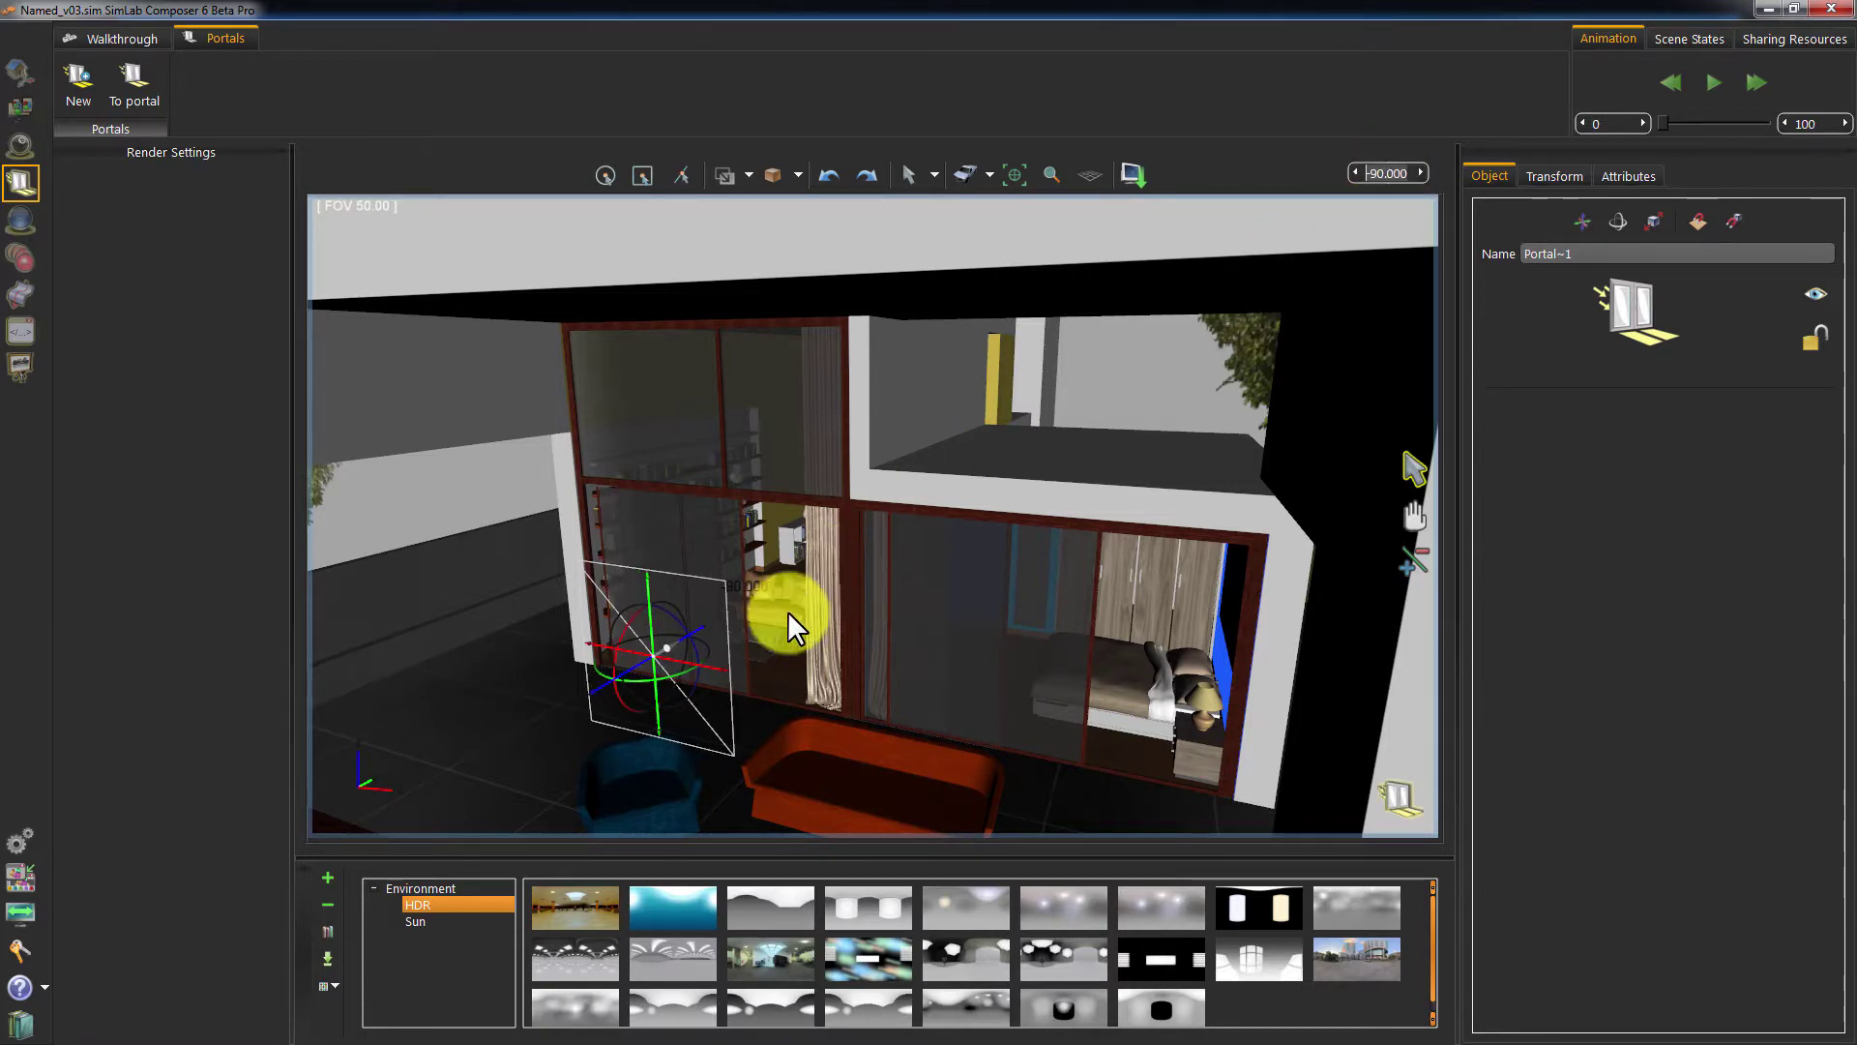
# - Move the upright portal sideways along the facade to the middle of the ground-floor windows
pyautogui.scroll(-2, 778, 592)
pyautogui.moveTo(781, 629); pyautogui.dragTo(878, 656)
pyautogui.moveTo(696, 710); pyautogui.dragTo(900, 666, button='middle')
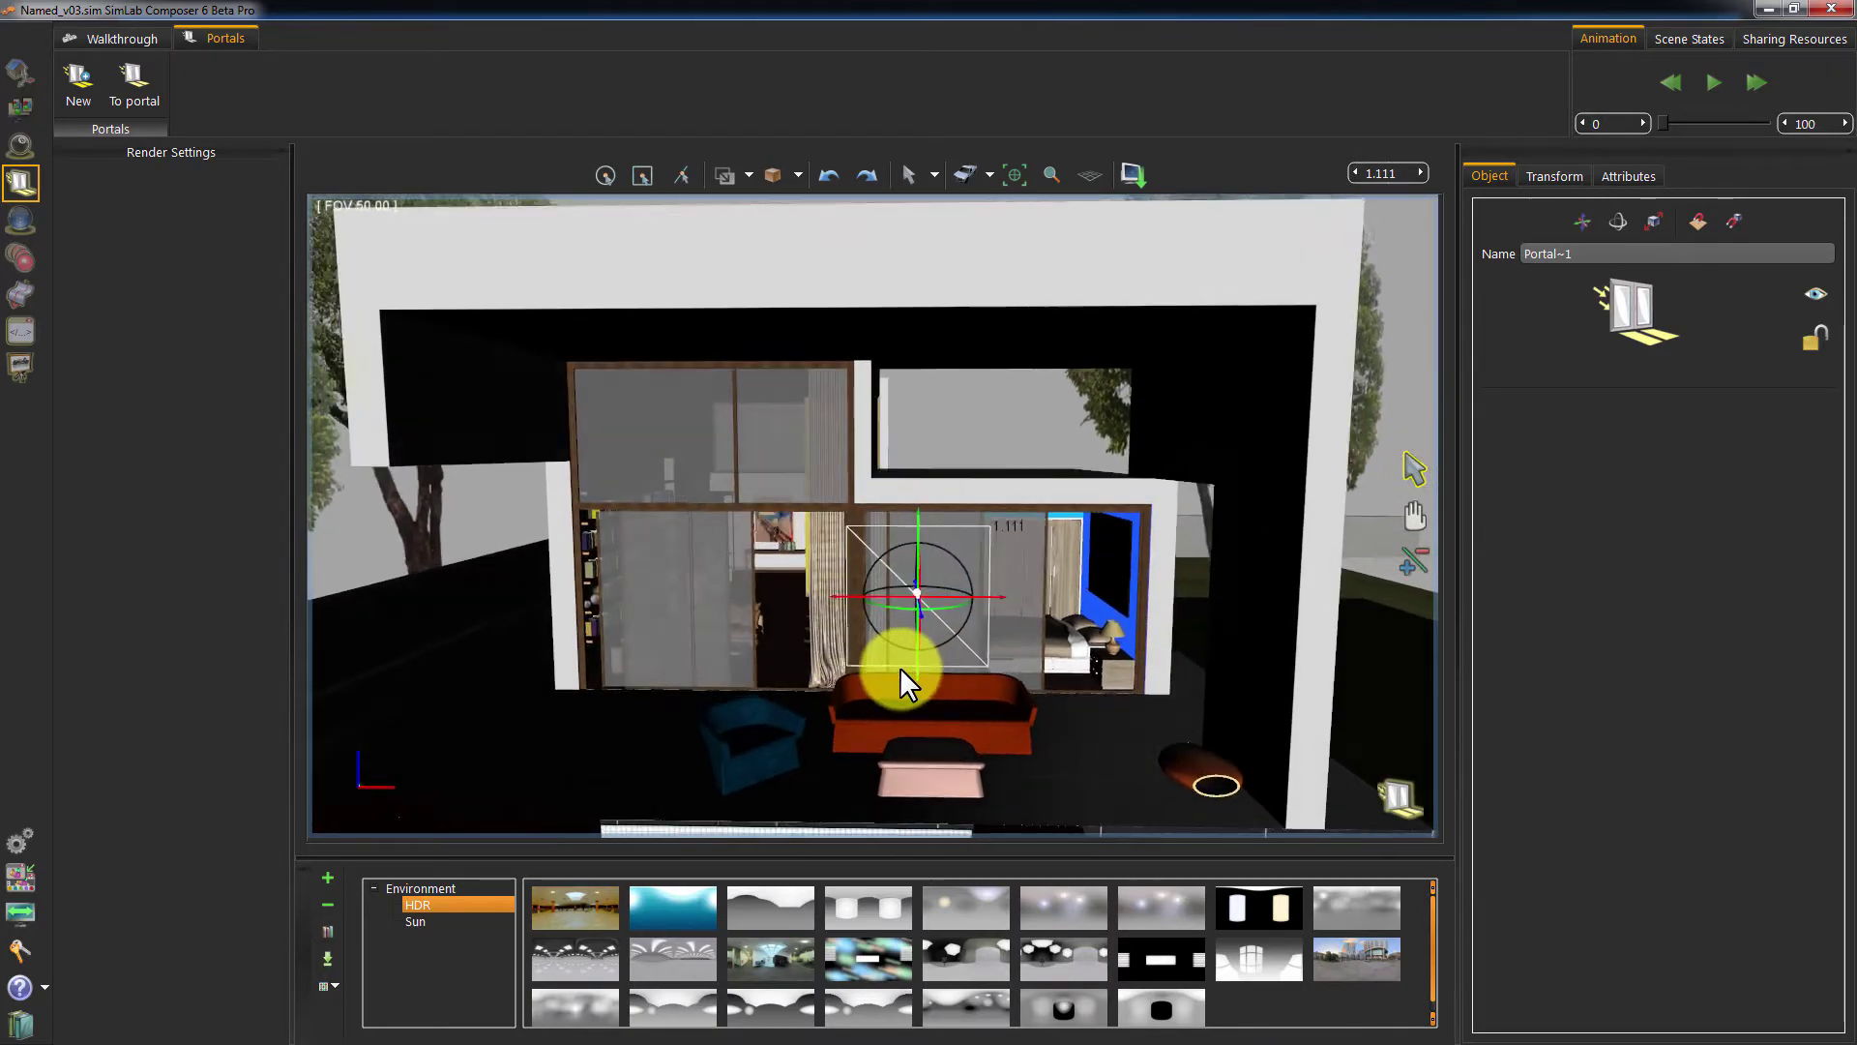
# - Stretch the portal on all four sides to cover the glazing of both floors, and position it in front of the facade
pyautogui.press('space')
pyautogui.moveTo(852, 593); pyautogui.dragTo(545, 592)
pyautogui.moveTo(921, 592); pyautogui.dragTo(1209, 598)
pyautogui.moveTo(880, 663); pyautogui.dragTo(884, 795)
pyautogui.moveTo(871, 530); pyautogui.dragTo(854, 329)
pyautogui.moveTo(1289, 580); pyautogui.dragTo(776, 594, button='middle')
pyautogui.press('space')
pyautogui.moveTo(763, 562); pyautogui.dragTo(868, 521)
pyautogui.moveTo(869, 525); pyautogui.dragTo(723, 616, button='middle')
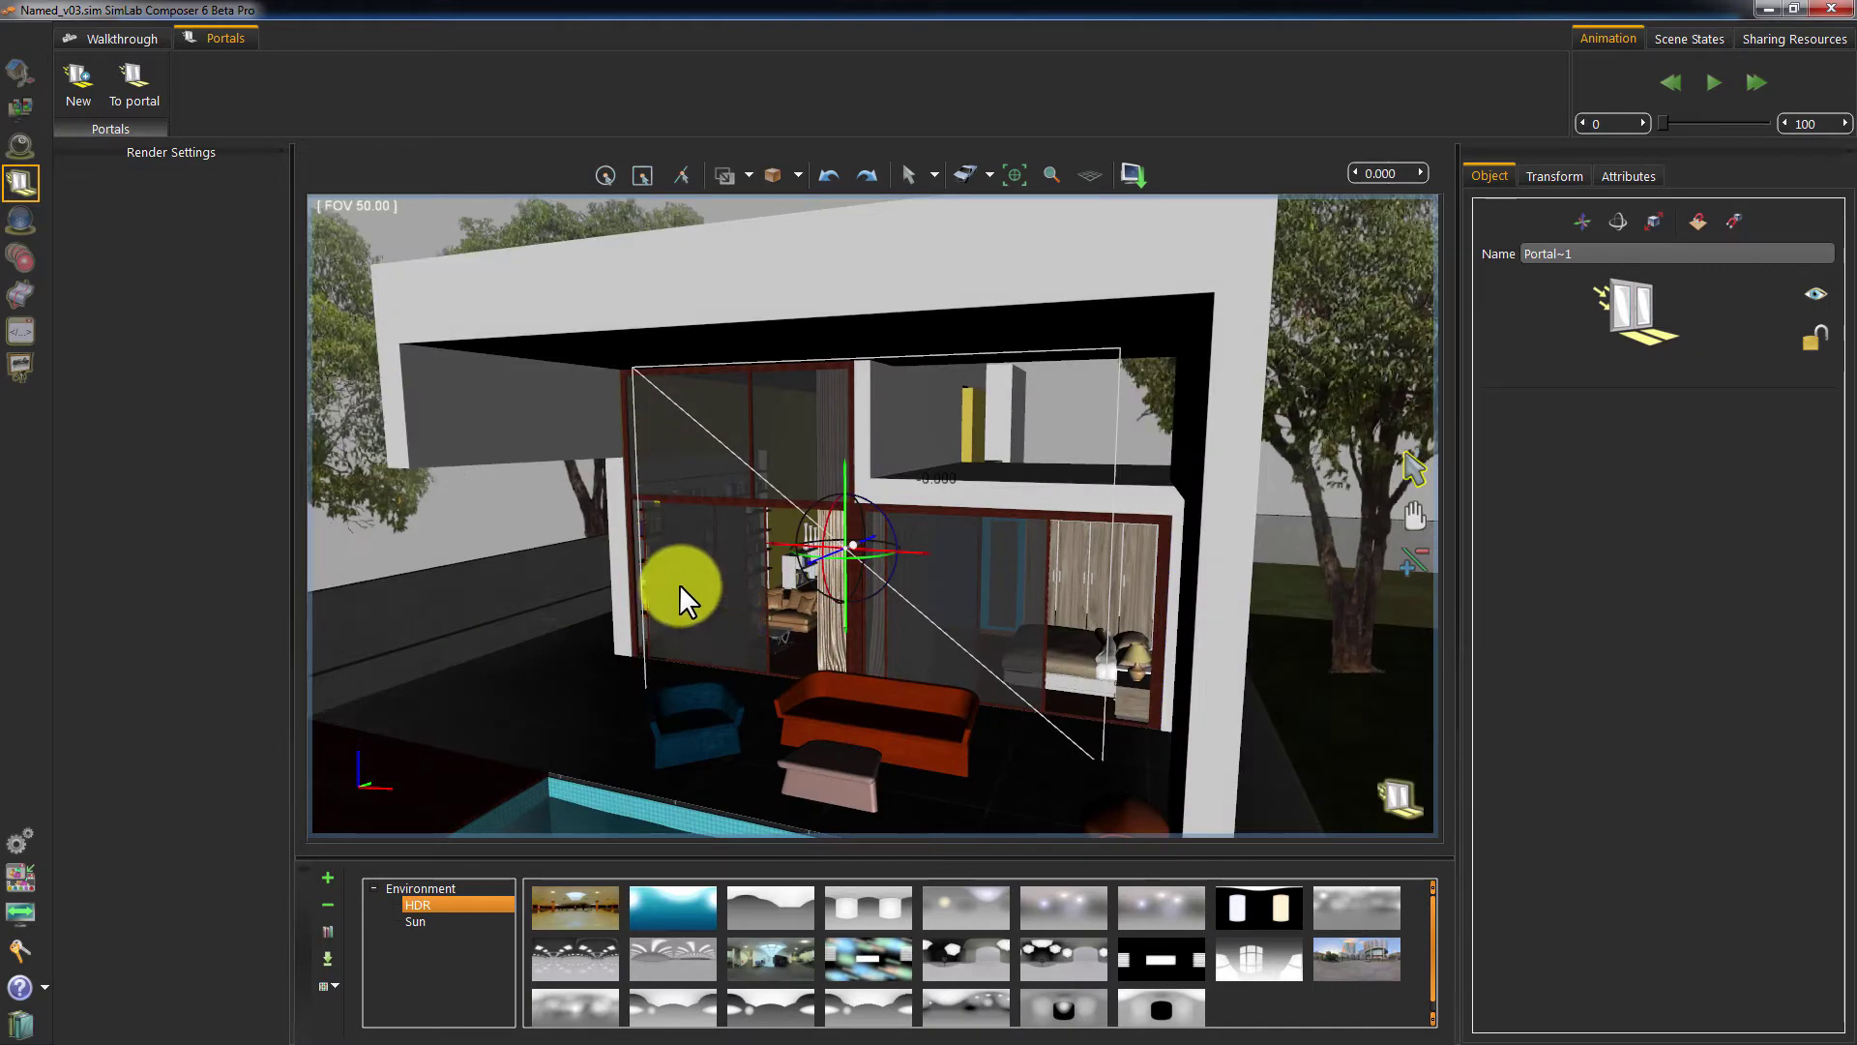
# - Set the rendering mode to Interior Renderer in the render settings
pyautogui.click(23, 141)
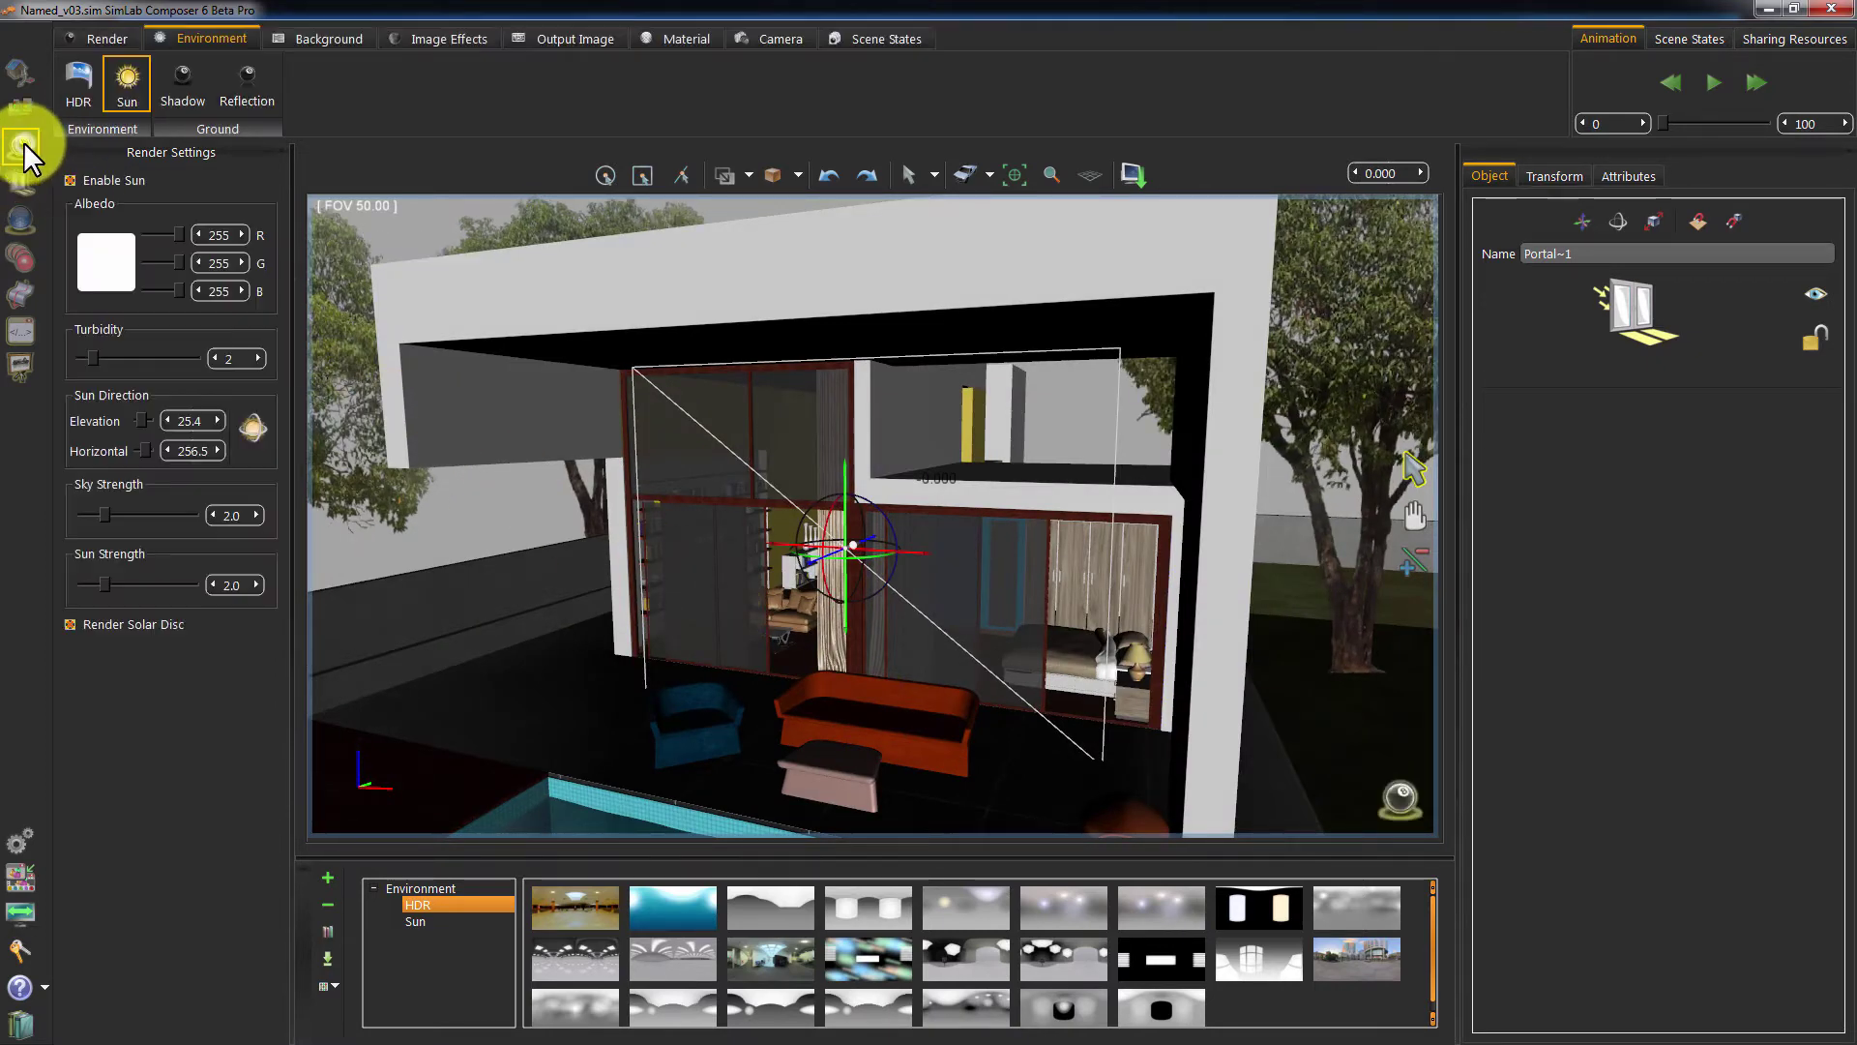
pyautogui.click(105, 41)
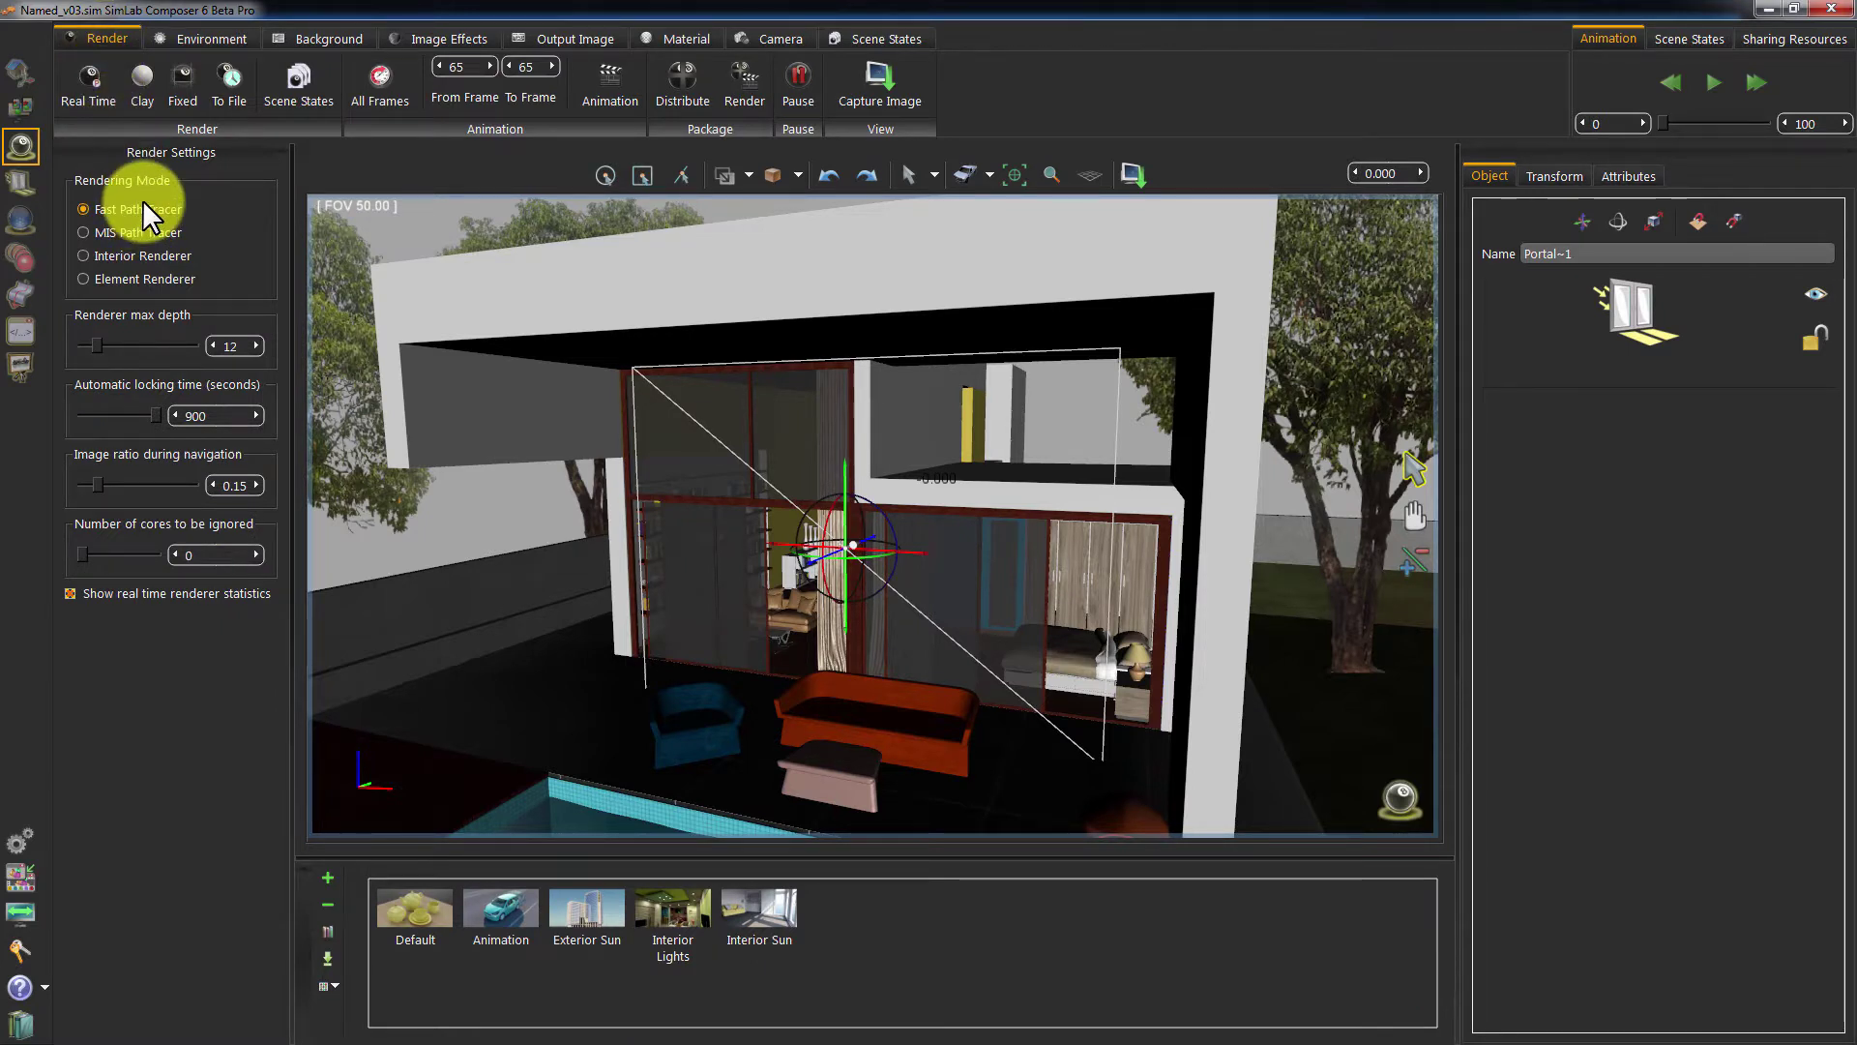
pyautogui.click(114, 254)
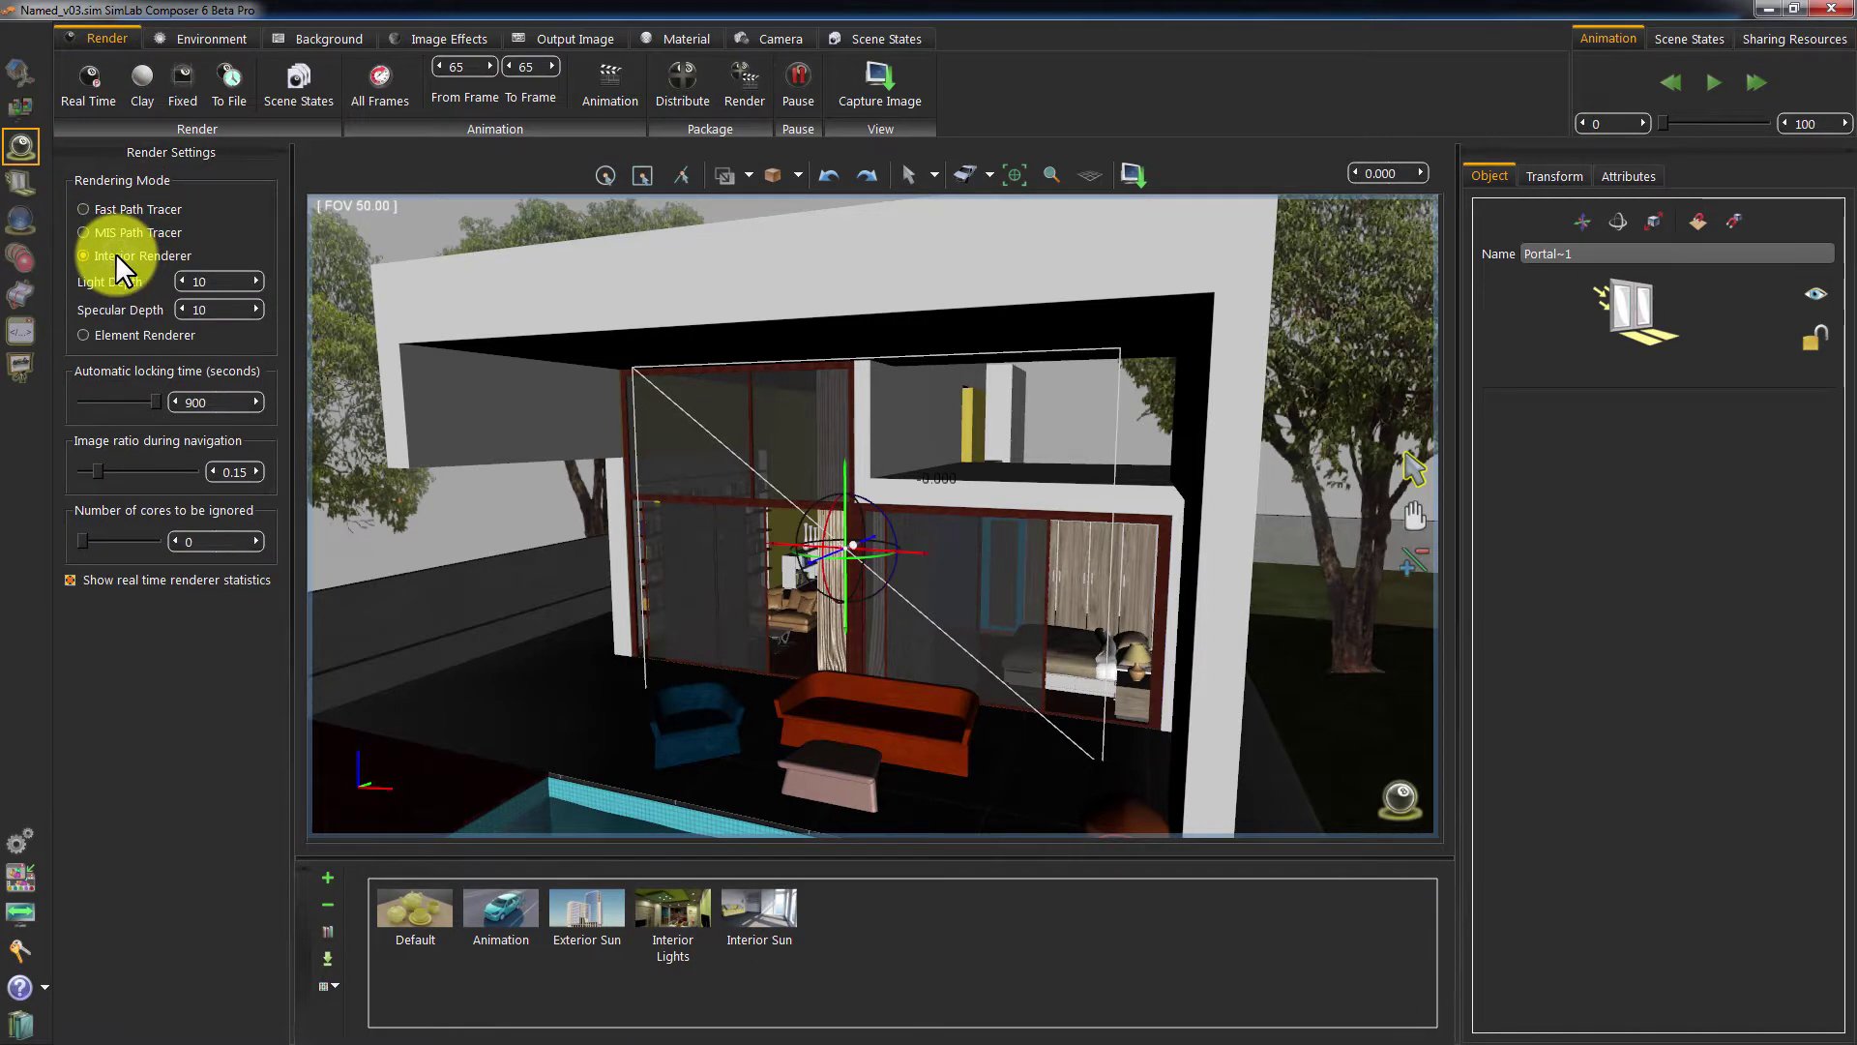
# - Frame the living room with the sofa, bookshelves and staircase, and start a real-time render with the Interior Renderer
pyautogui.click(793, 600)
pyautogui.scroll(8, 784, 698)
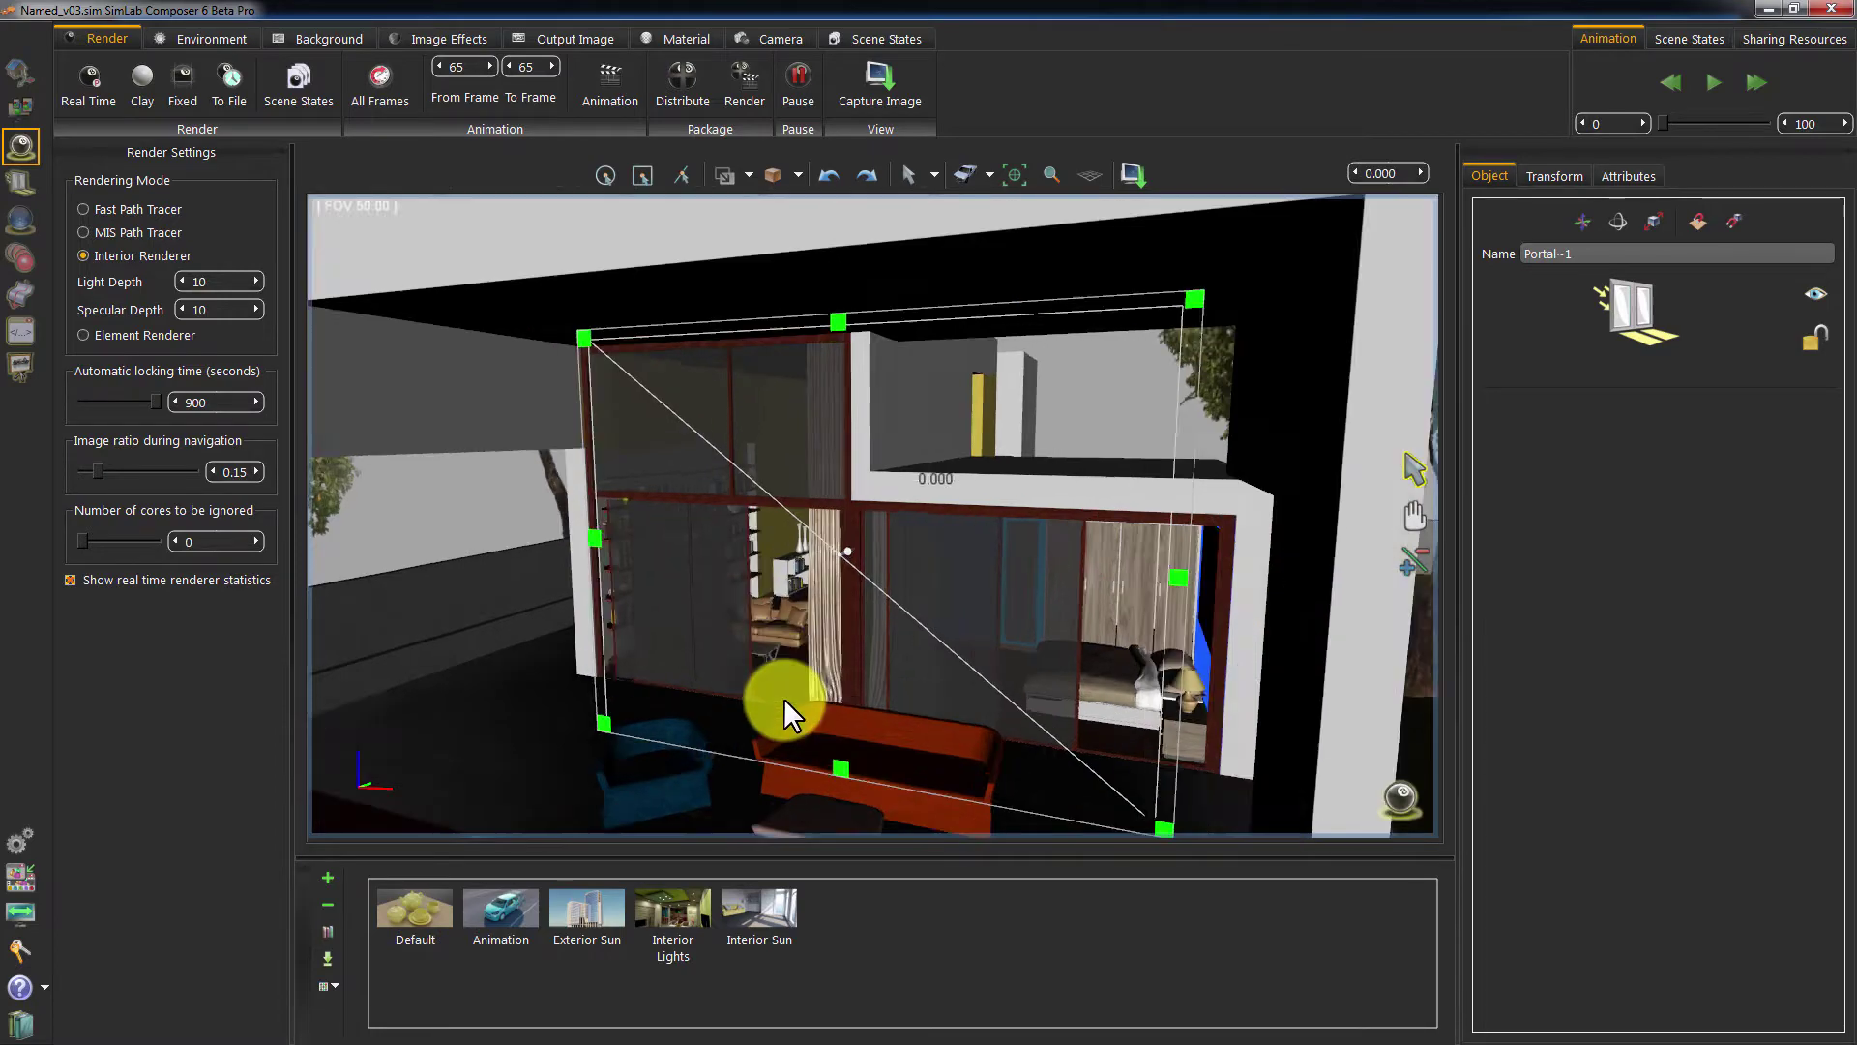
pyautogui.moveTo(712, 694); pyautogui.dragTo(1115, 371, button='middle')
pyautogui.scroll(10, 733, 601)
pyautogui.moveTo(637, 658); pyautogui.dragTo(729, 584, button='middle')
pyautogui.moveTo(730, 583)
pyautogui.mouseDown()
pyautogui.moveTo(739, 549)
pyautogui.moveTo(773, 579)
pyautogui.mouseUp()
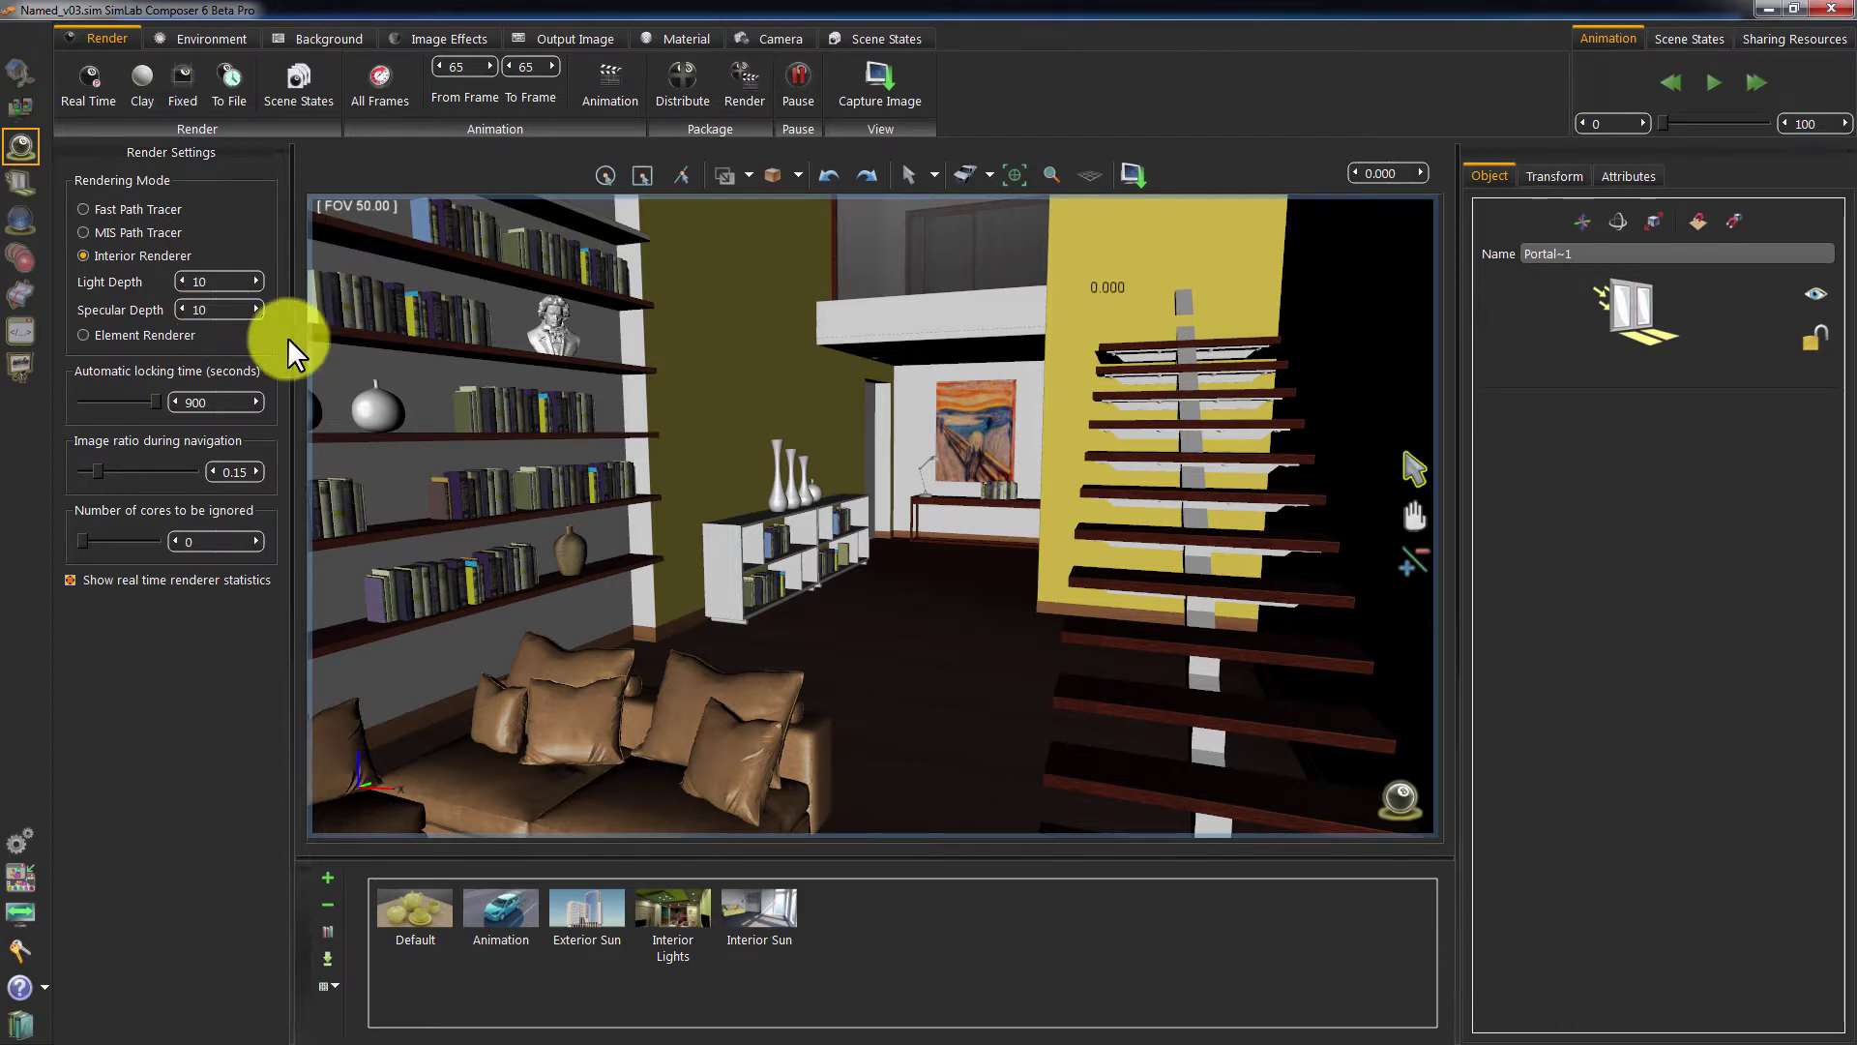
pyautogui.moveTo(1110, 573); pyautogui.dragTo(1124, 569, button='middle')
pyautogui.moveTo(1123, 566); pyautogui.dragTo(932, 379)
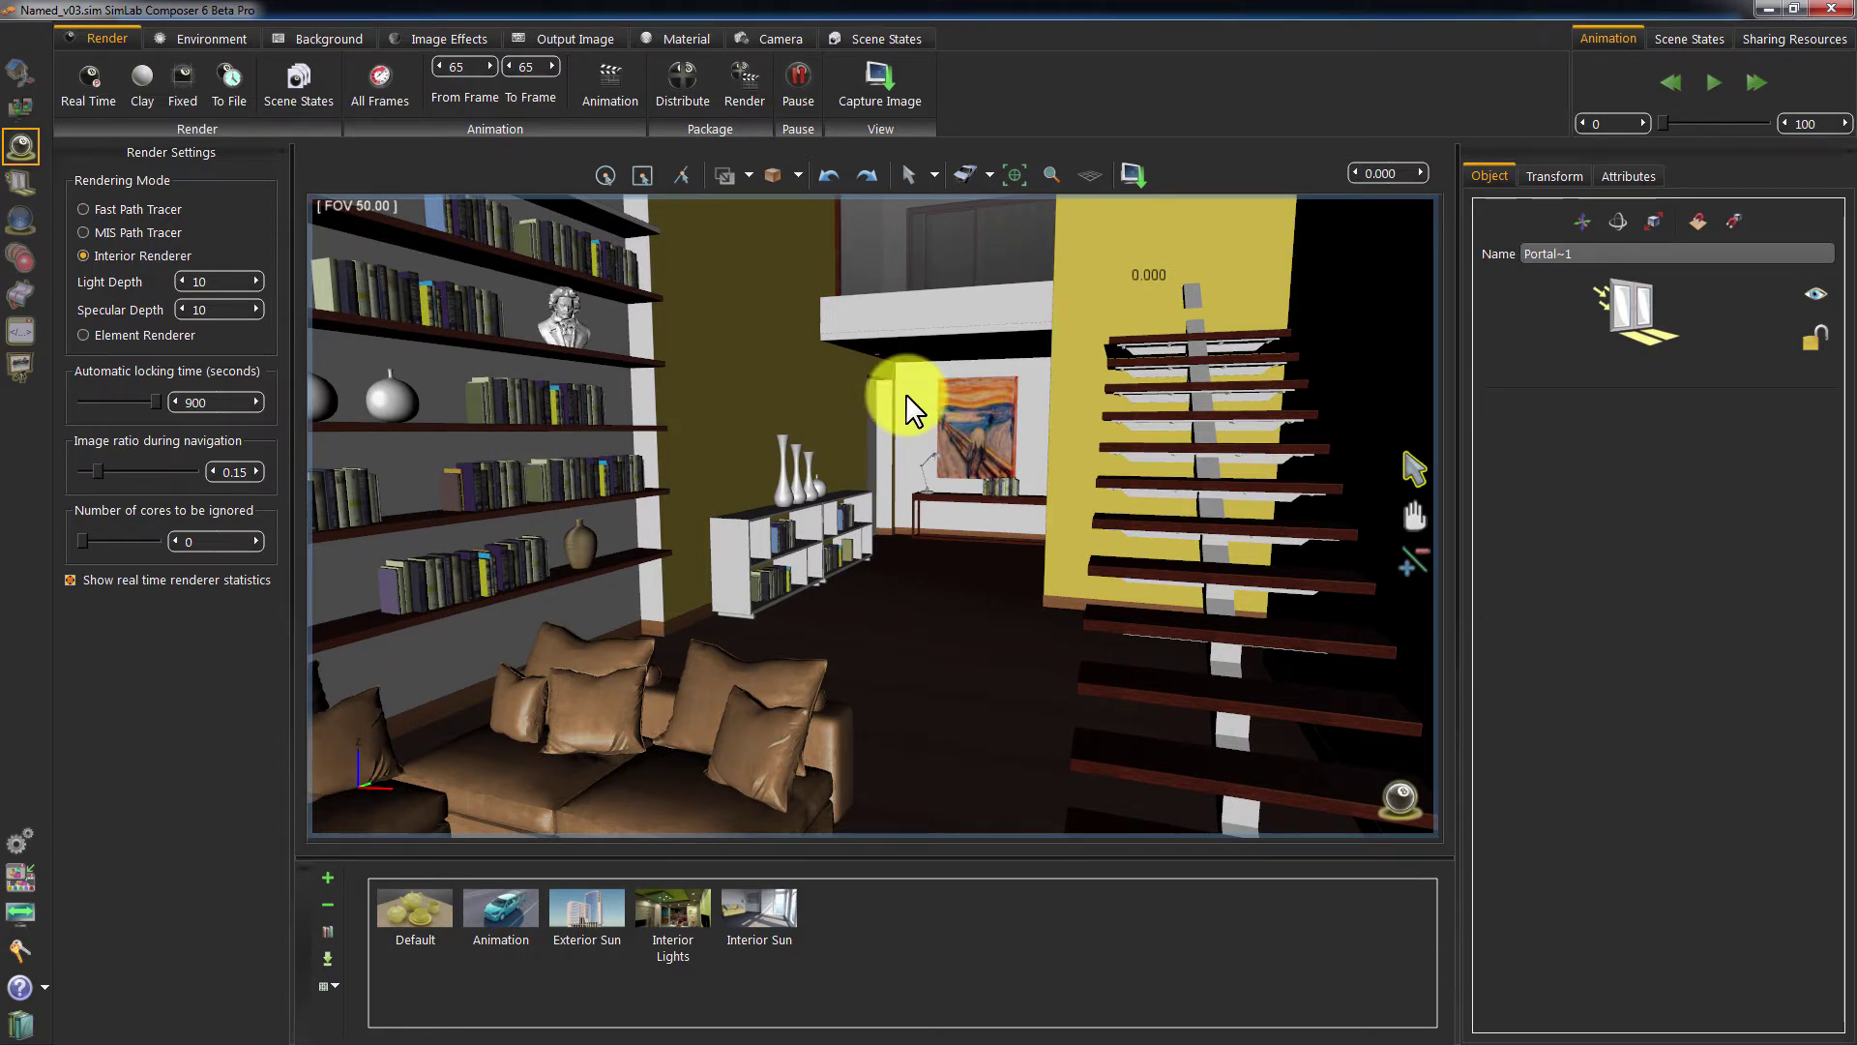
pyautogui.hotkey('ctrl', 'r')
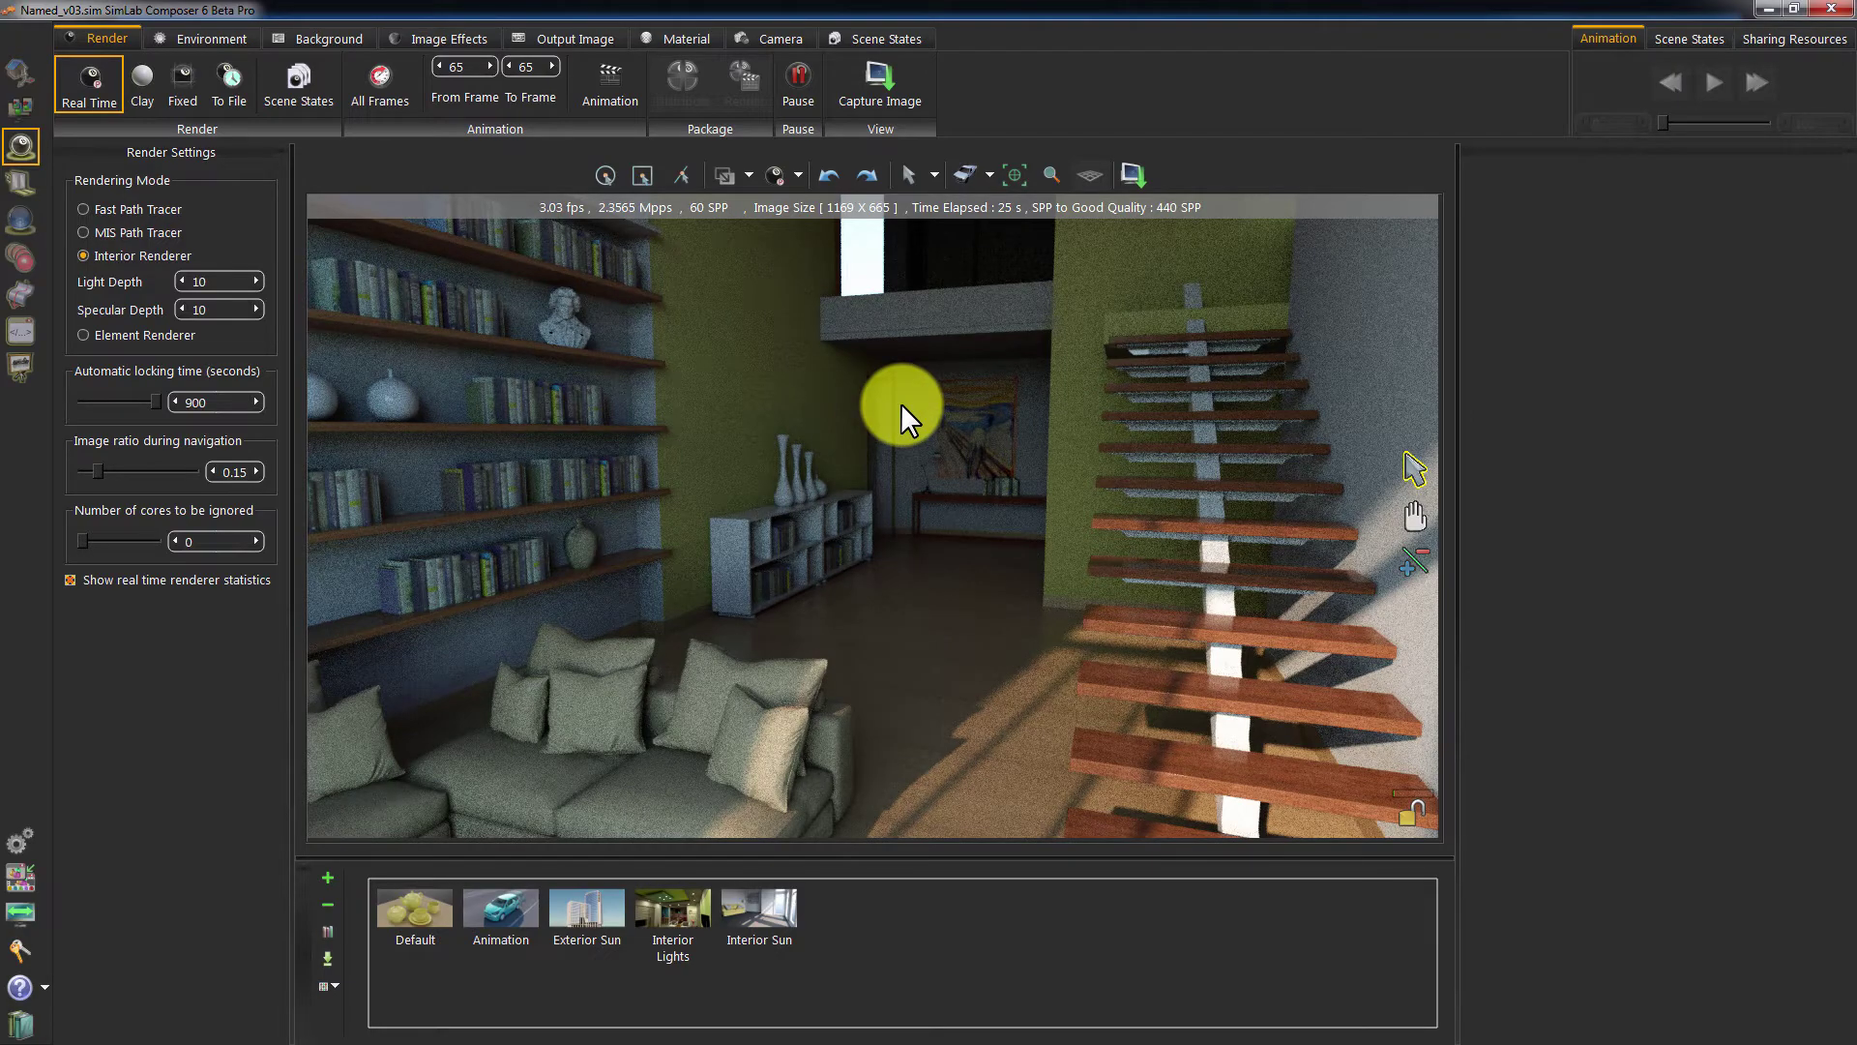
# - Examine the Interior Renderer result from outside the house and return to the living room view
pyautogui.moveTo(851, 619); pyautogui.dragTo(1109, 532)
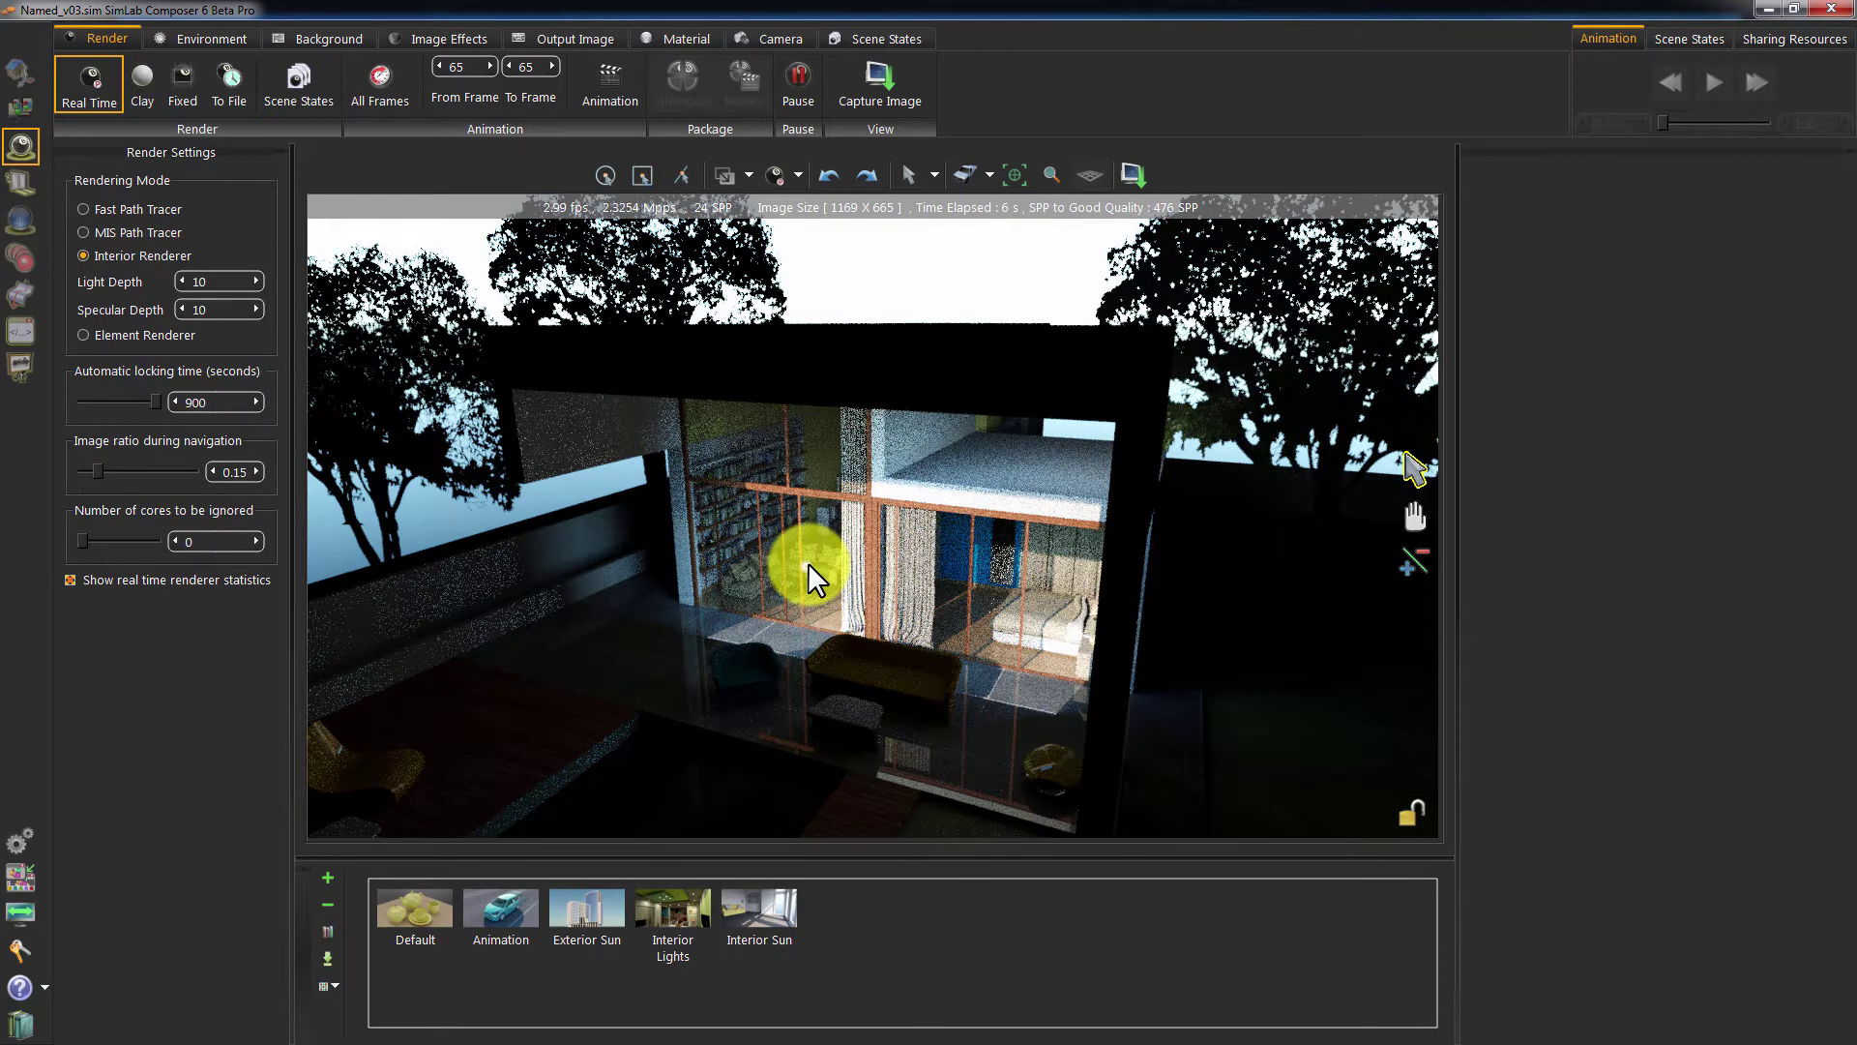
pyautogui.moveTo(809, 565); pyautogui.dragTo(803, 567, button='middle')
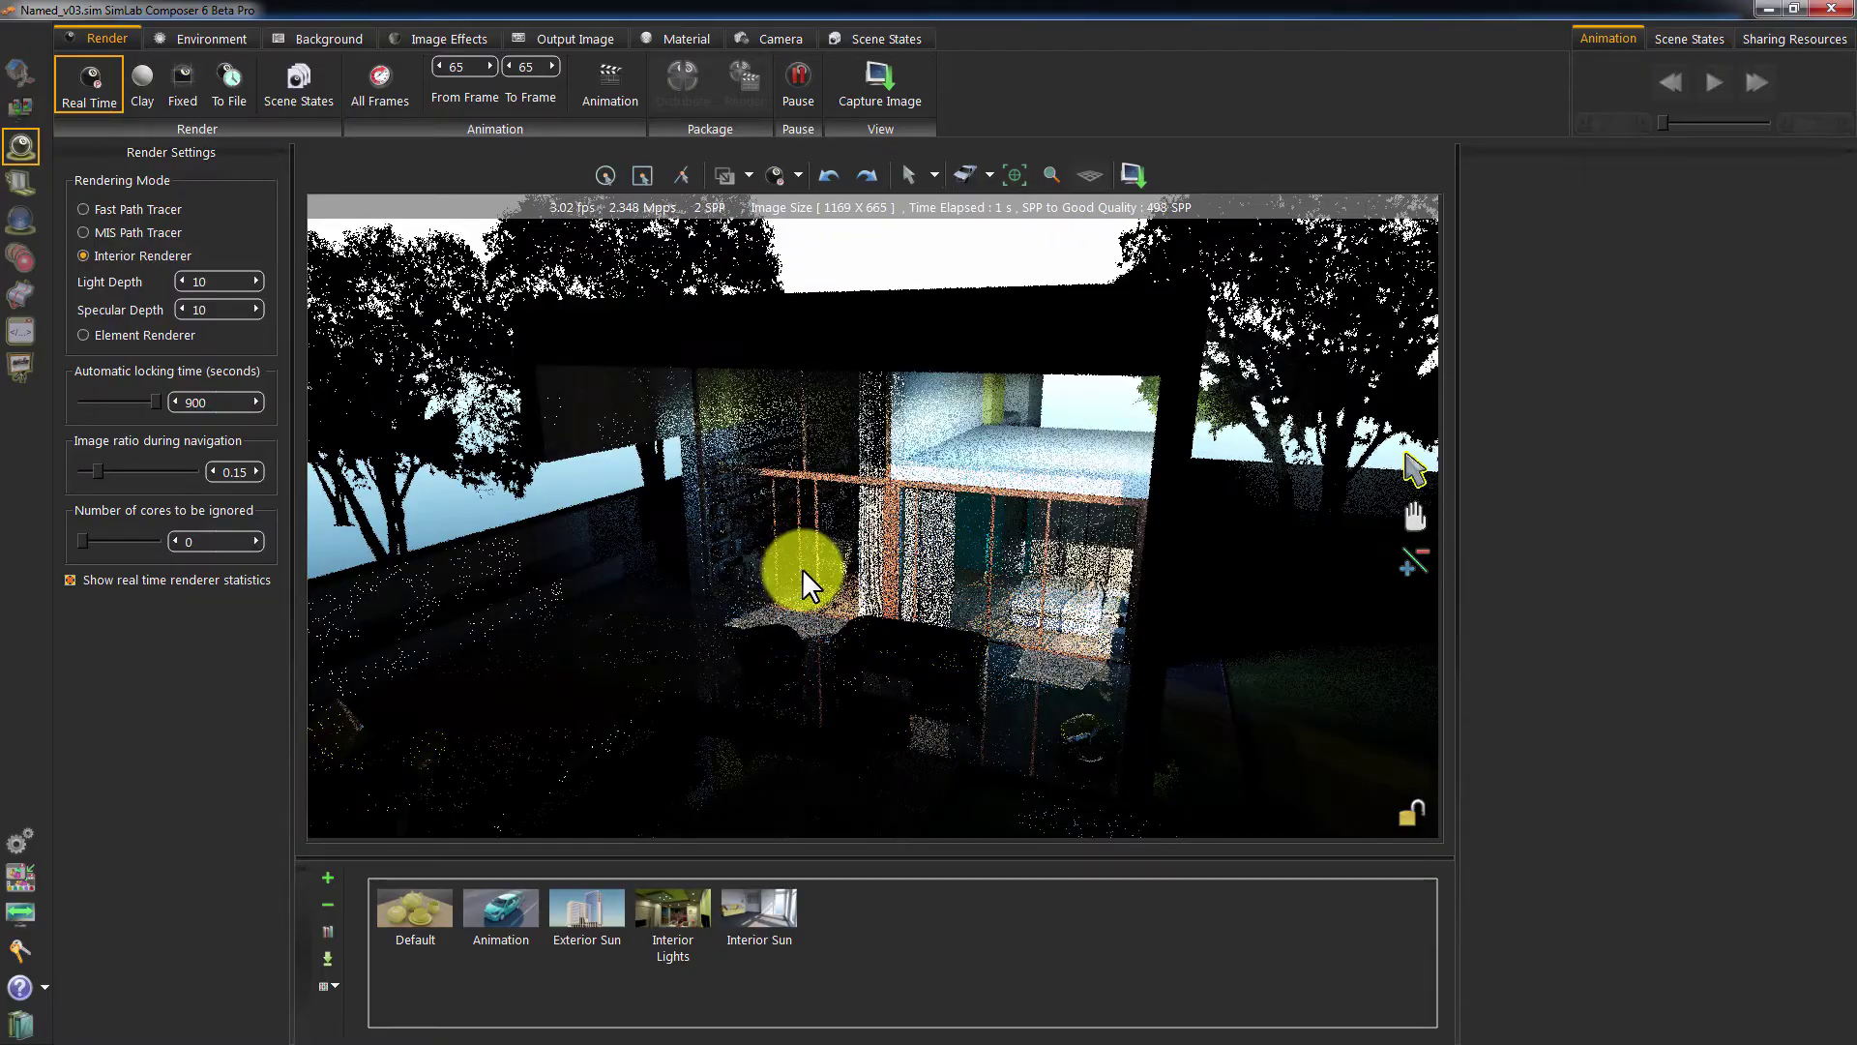
pyautogui.moveTo(820, 574); pyautogui.dragTo(1077, 606)
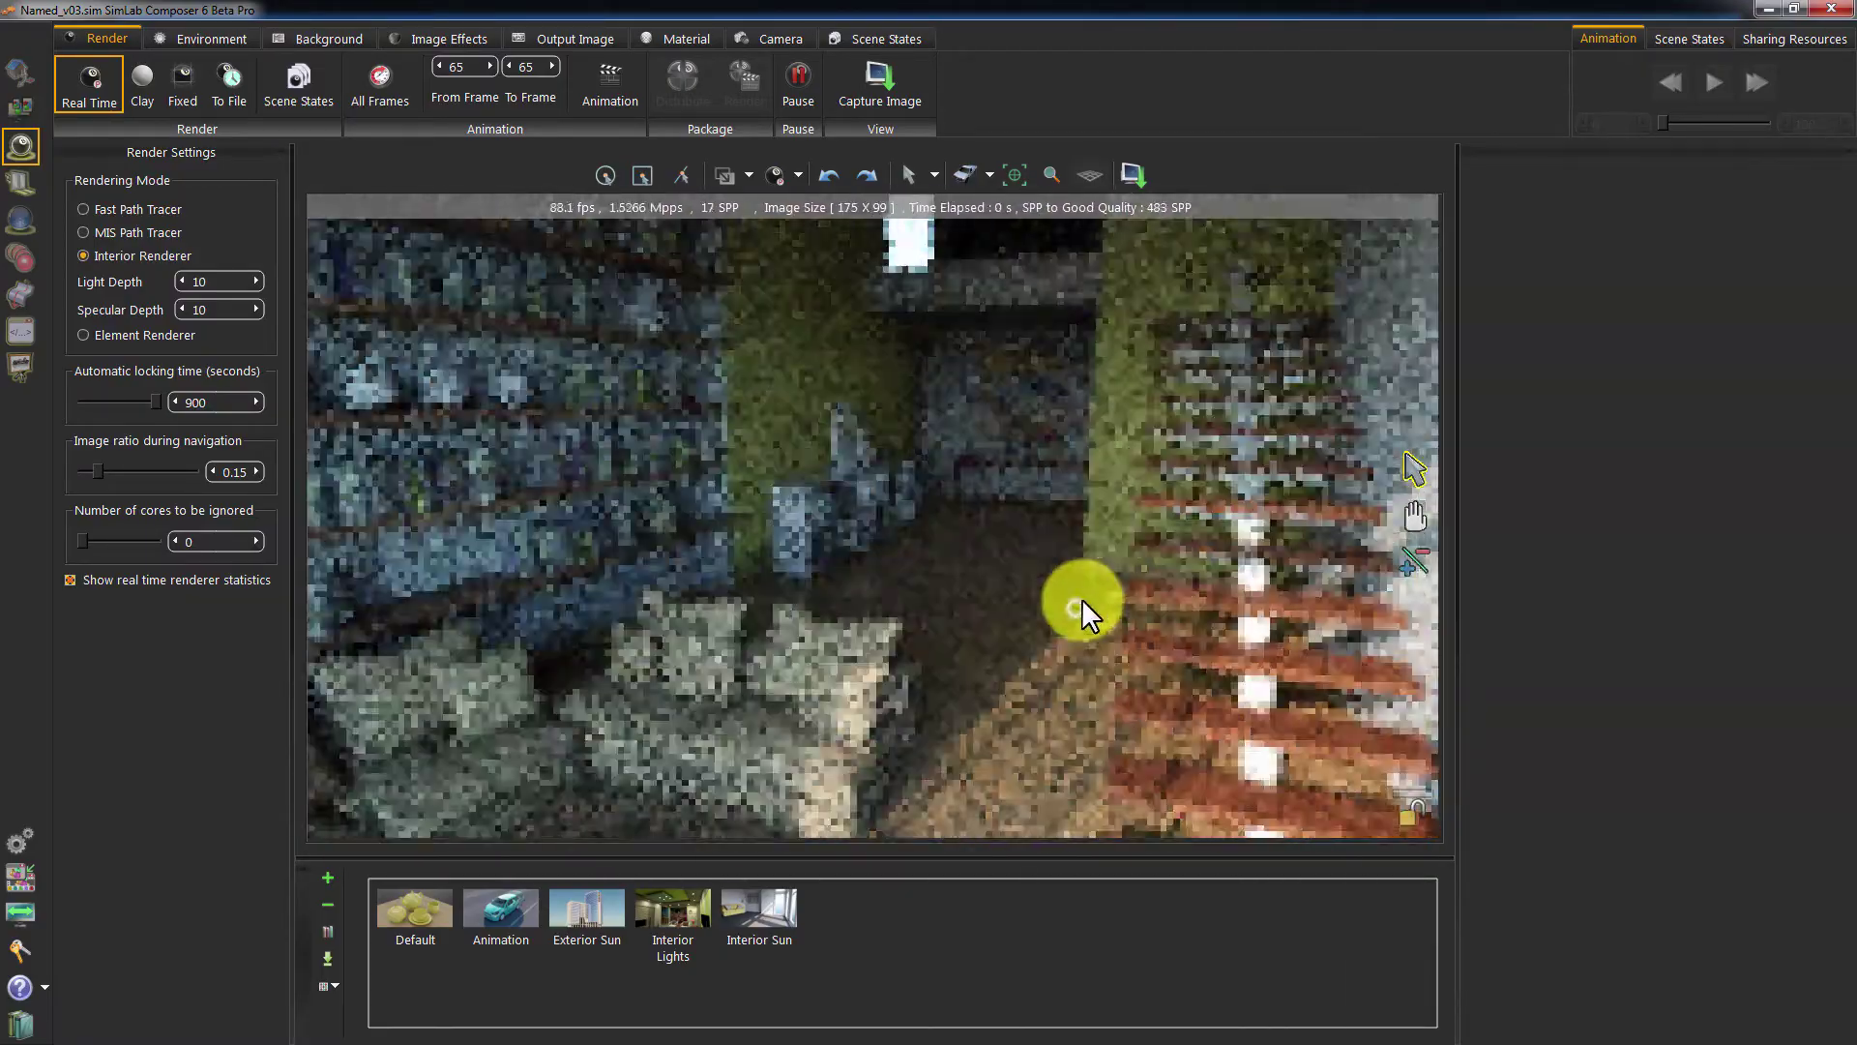
# - Raise the sky strength in the sun environment to 7.0 to brighten the living room render
pyautogui.click(212, 38)
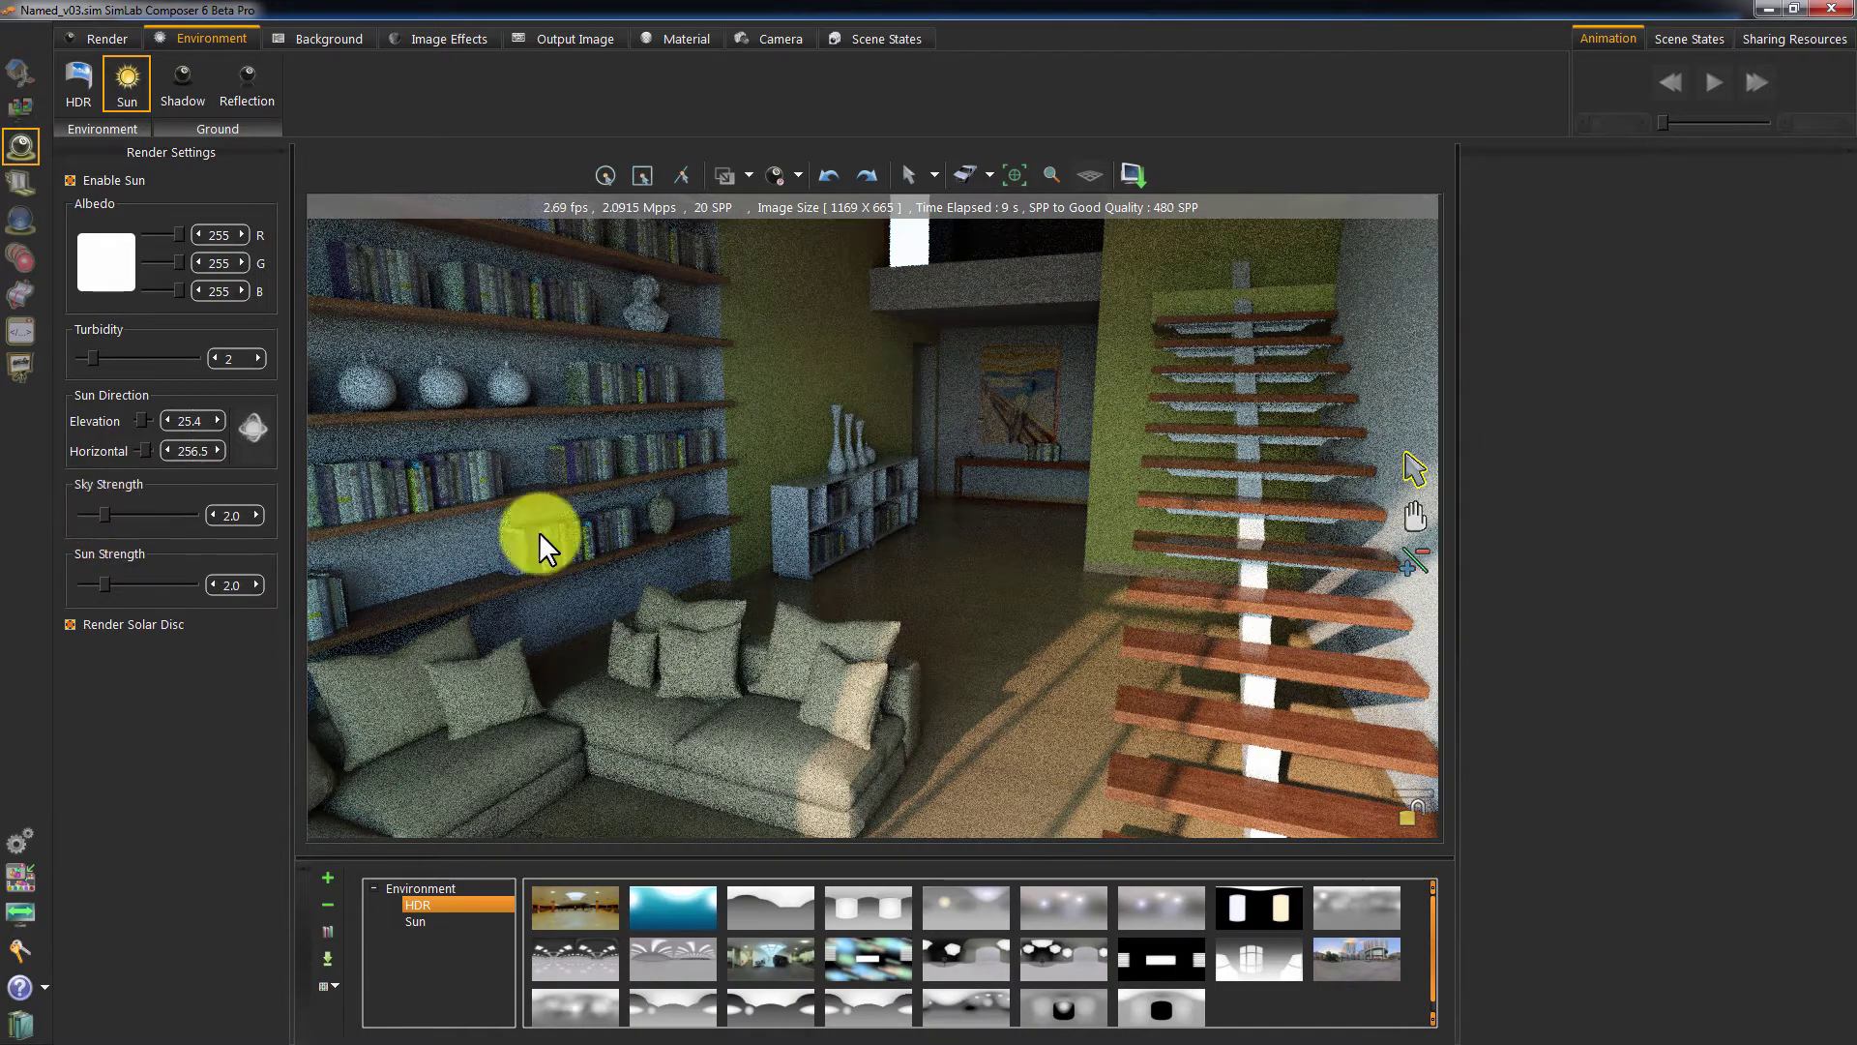
pyautogui.moveTo(879, 514); pyautogui.dragTo(919, 498)
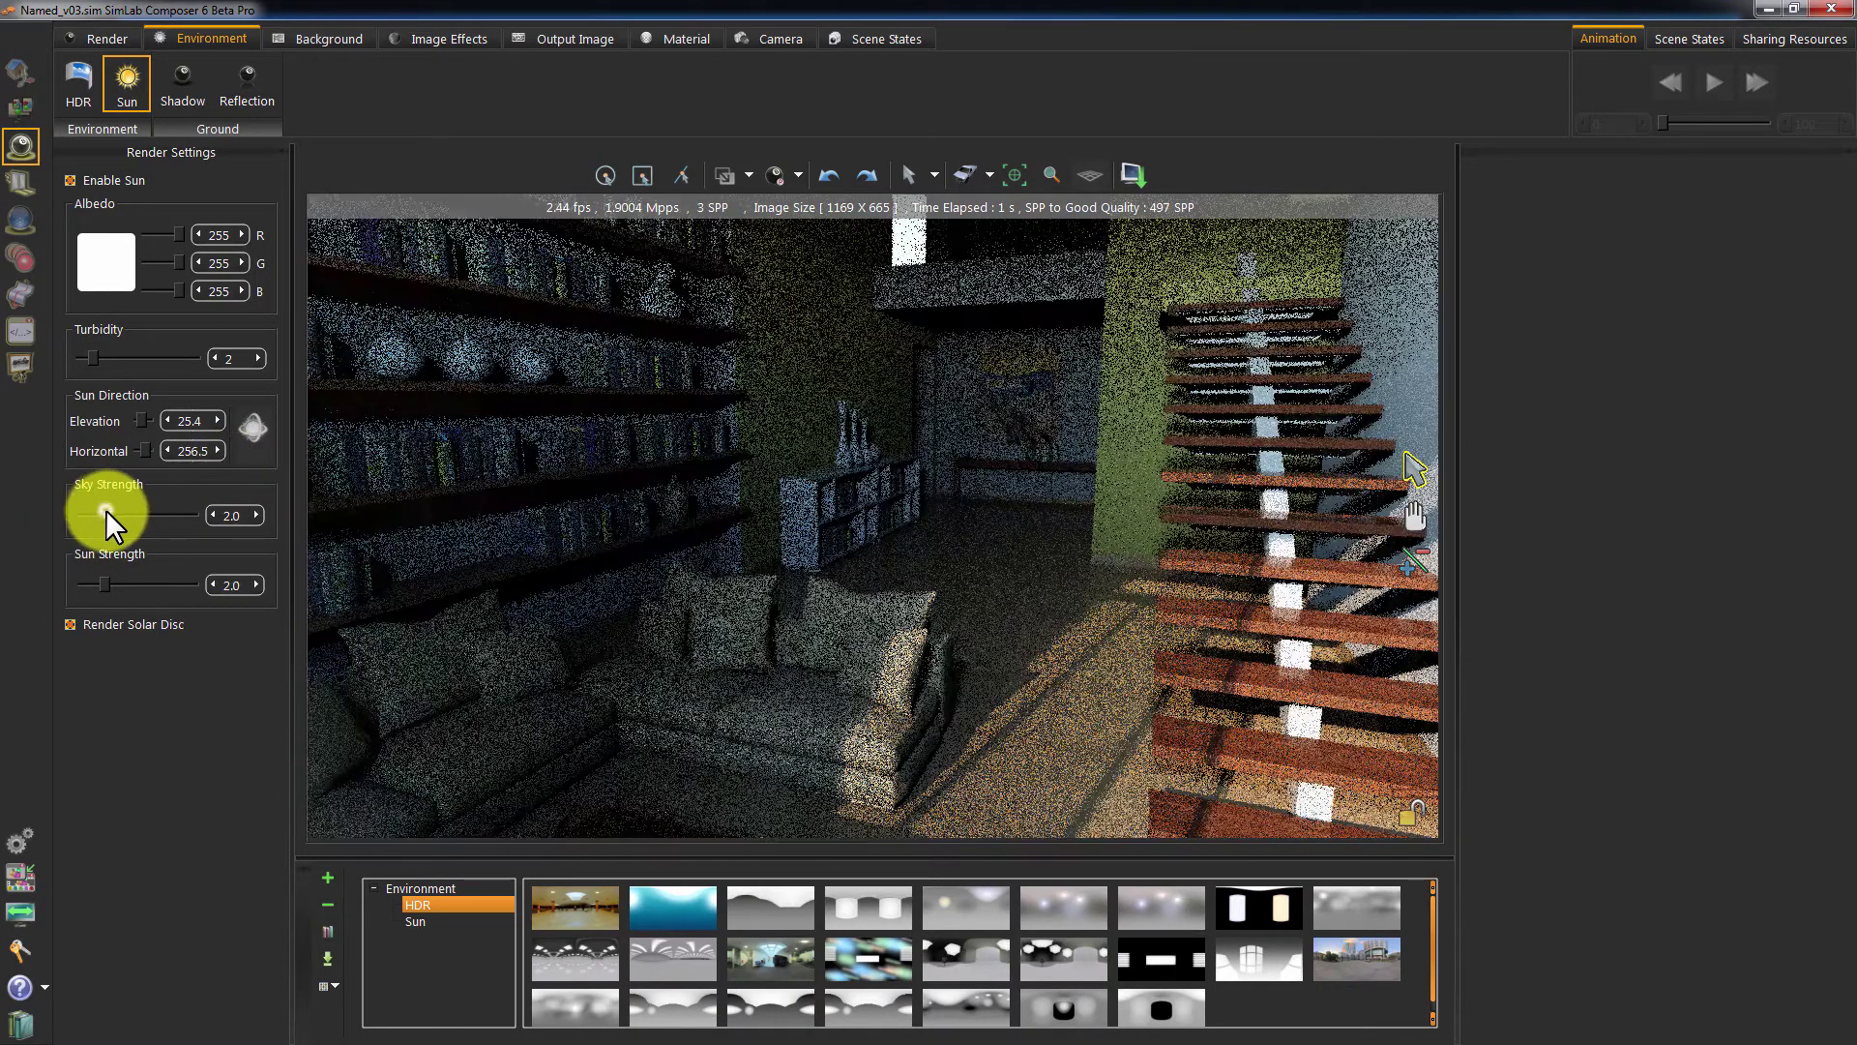
pyautogui.moveTo(107, 507); pyautogui.dragTo(160, 507)
pyautogui.moveTo(855, 502); pyautogui.dragTo(431, 635)
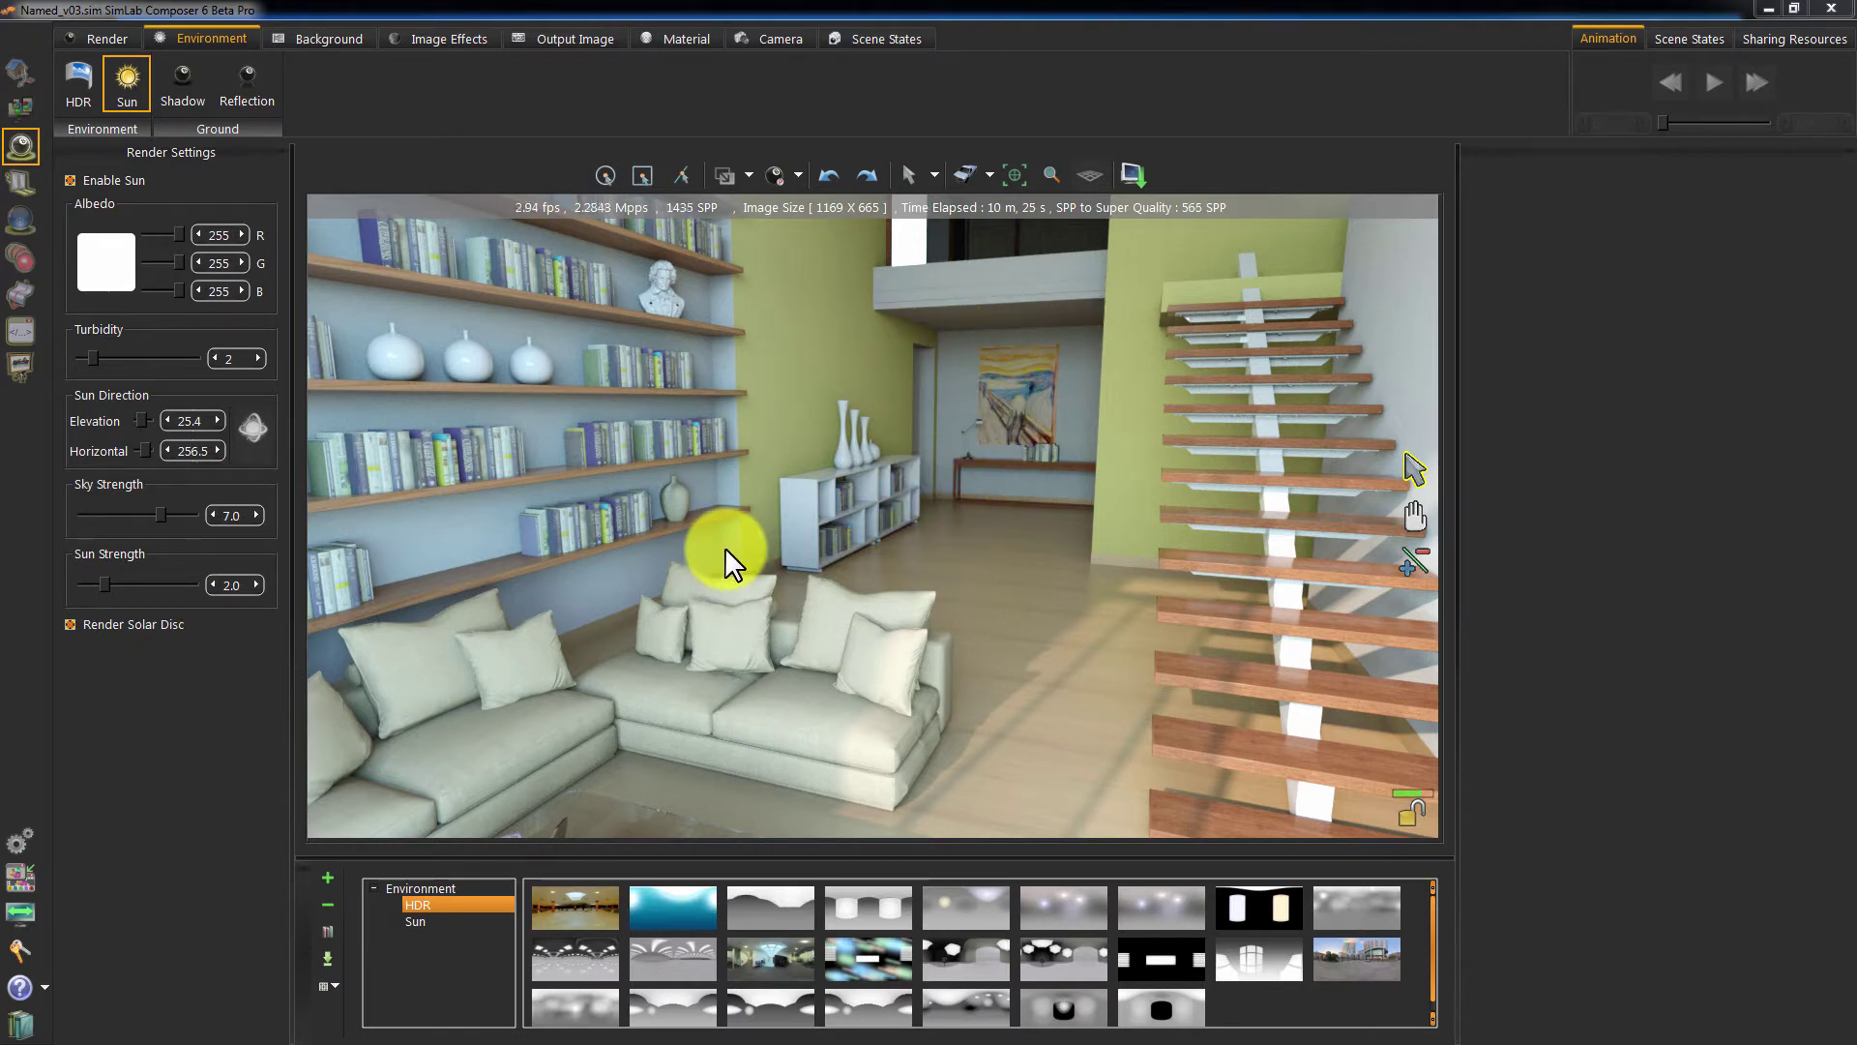
# - Try tone-mapping gamma values of 2.00, 0.60 and 0.70 on the render, and restore the gamma to 1.00
pyautogui.click(439, 31)
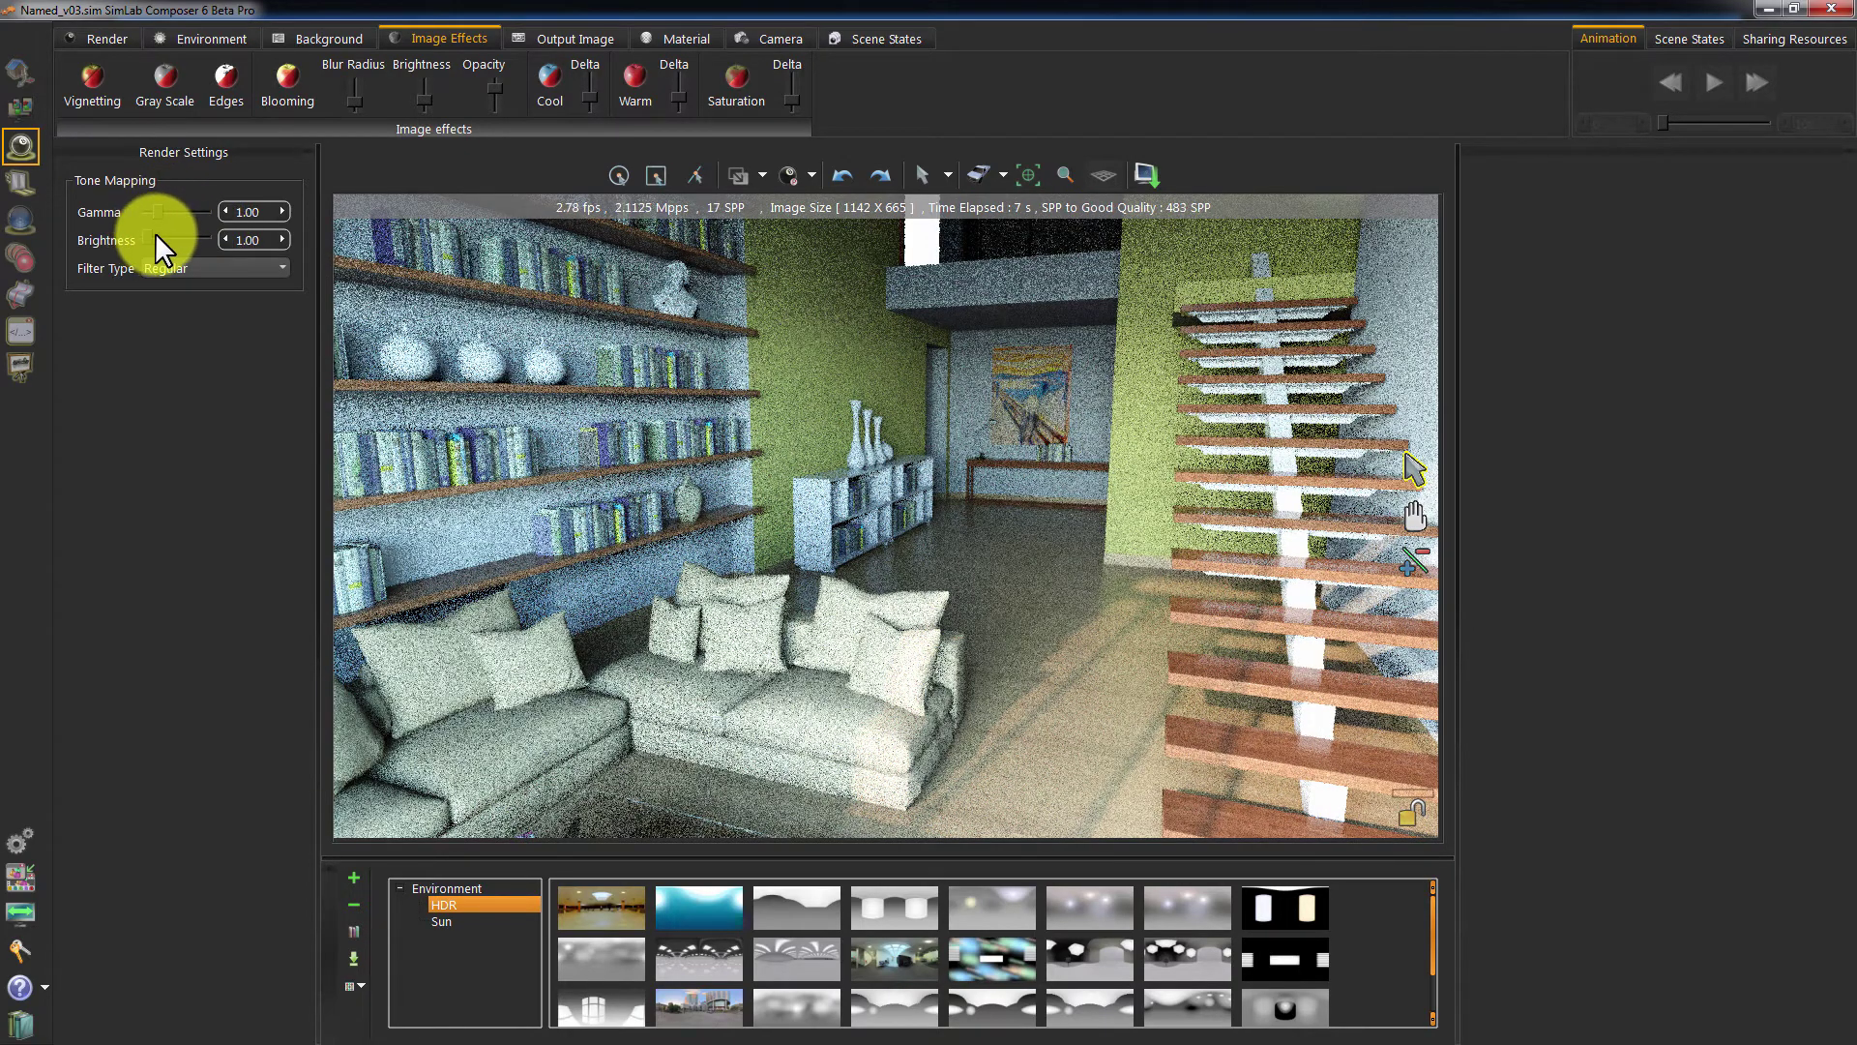
pyautogui.moveTo(154, 205); pyautogui.dragTo(166, 205)
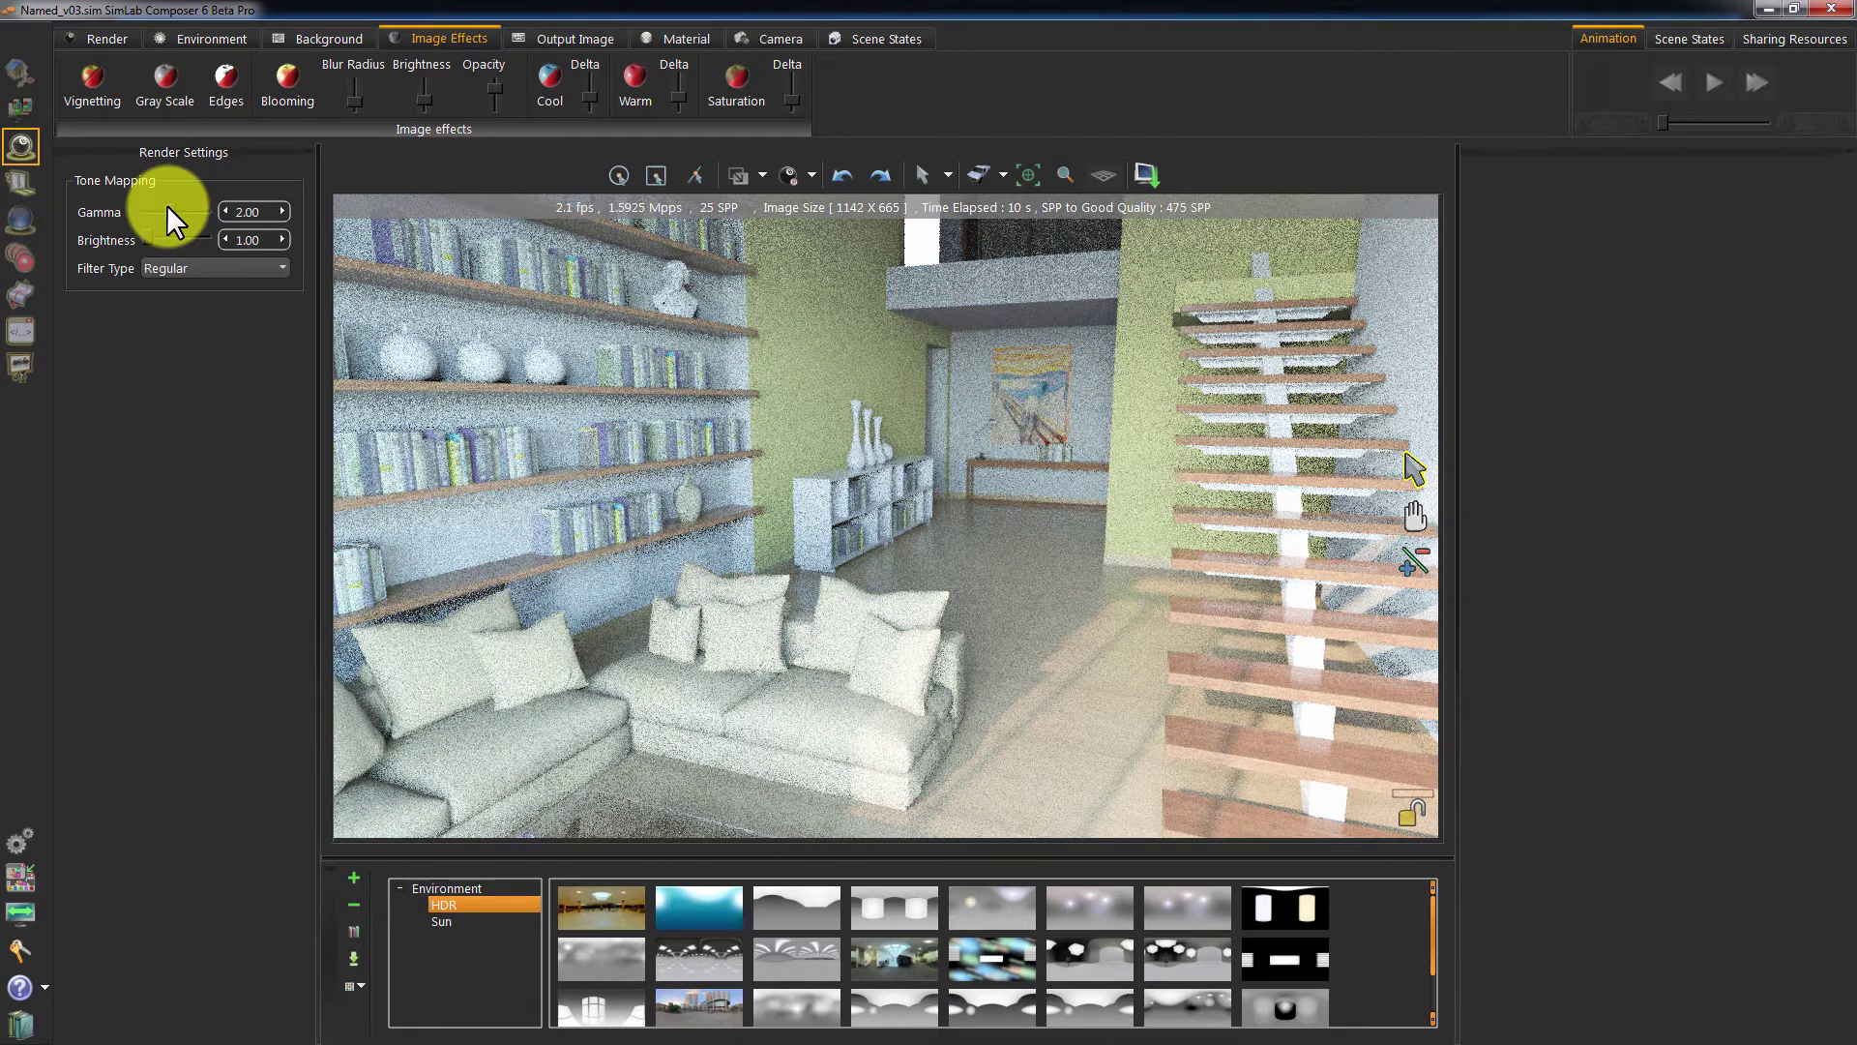
pyautogui.moveTo(166, 205); pyautogui.dragTo(158, 208)
pyautogui.click(153, 210)
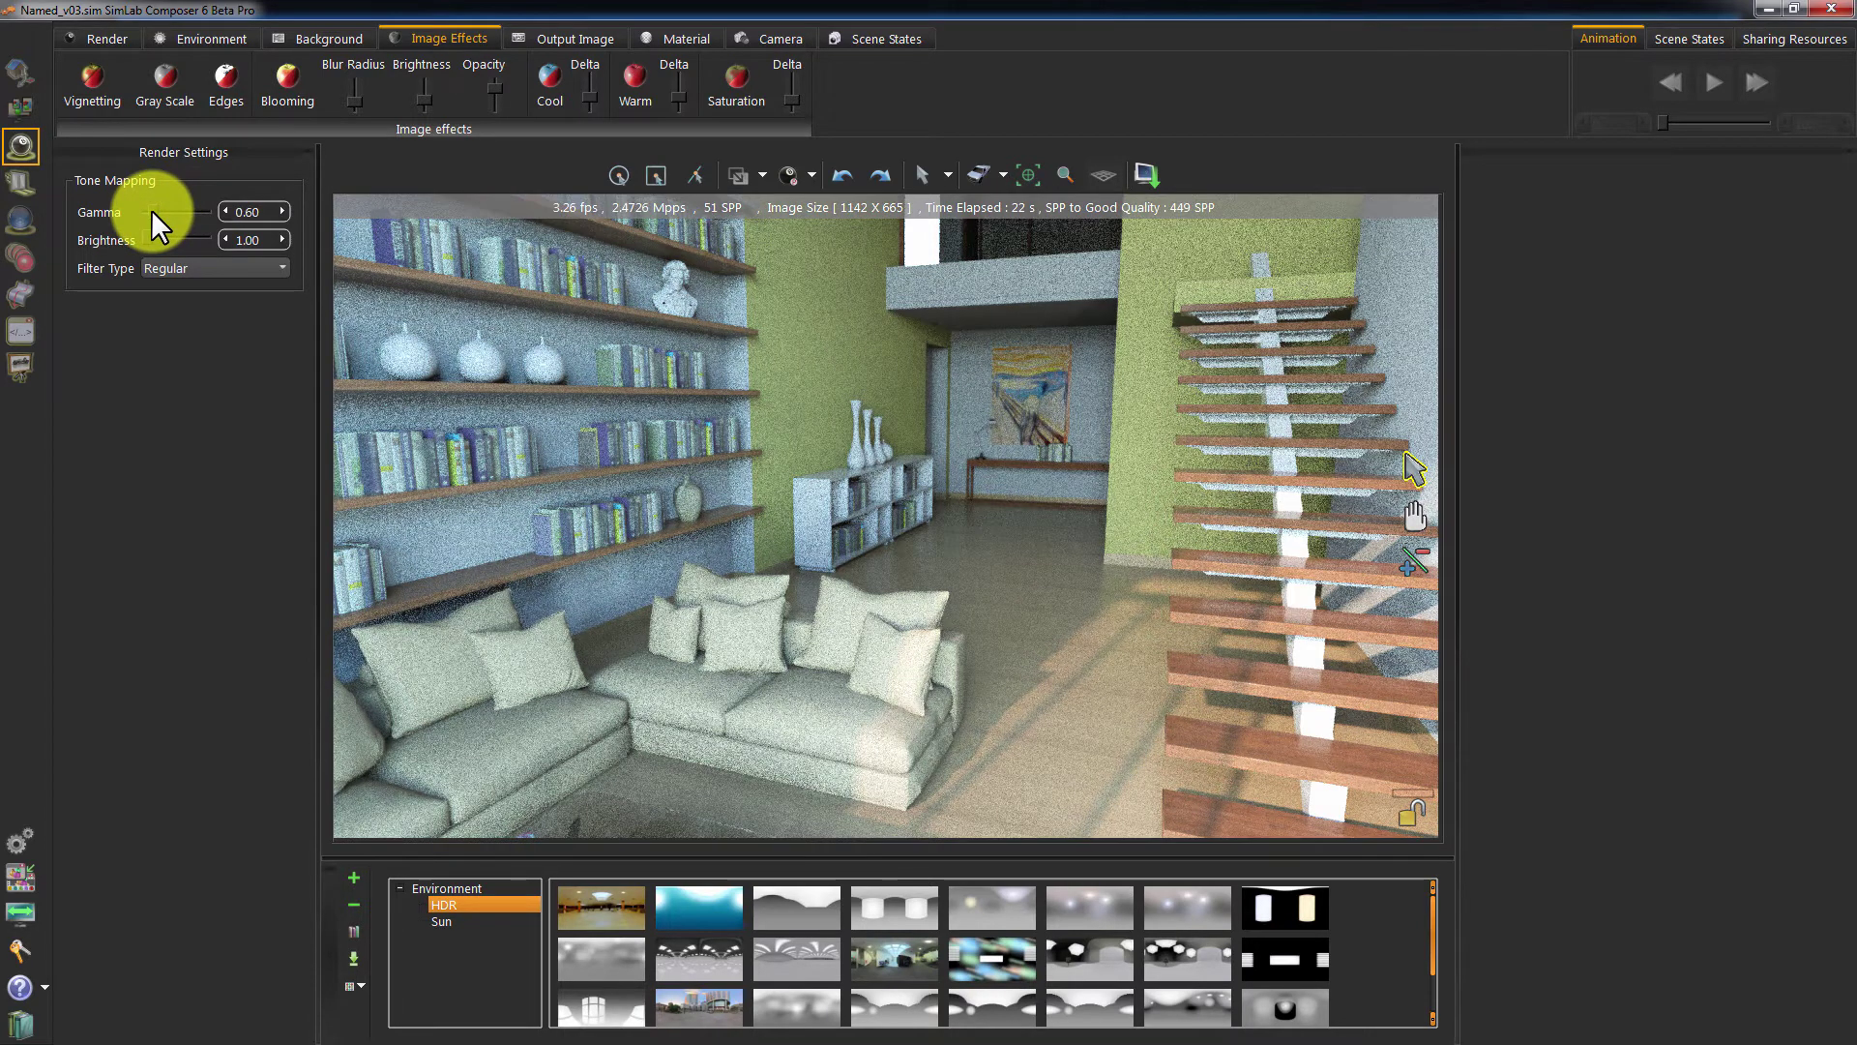
pyautogui.click(153, 210)
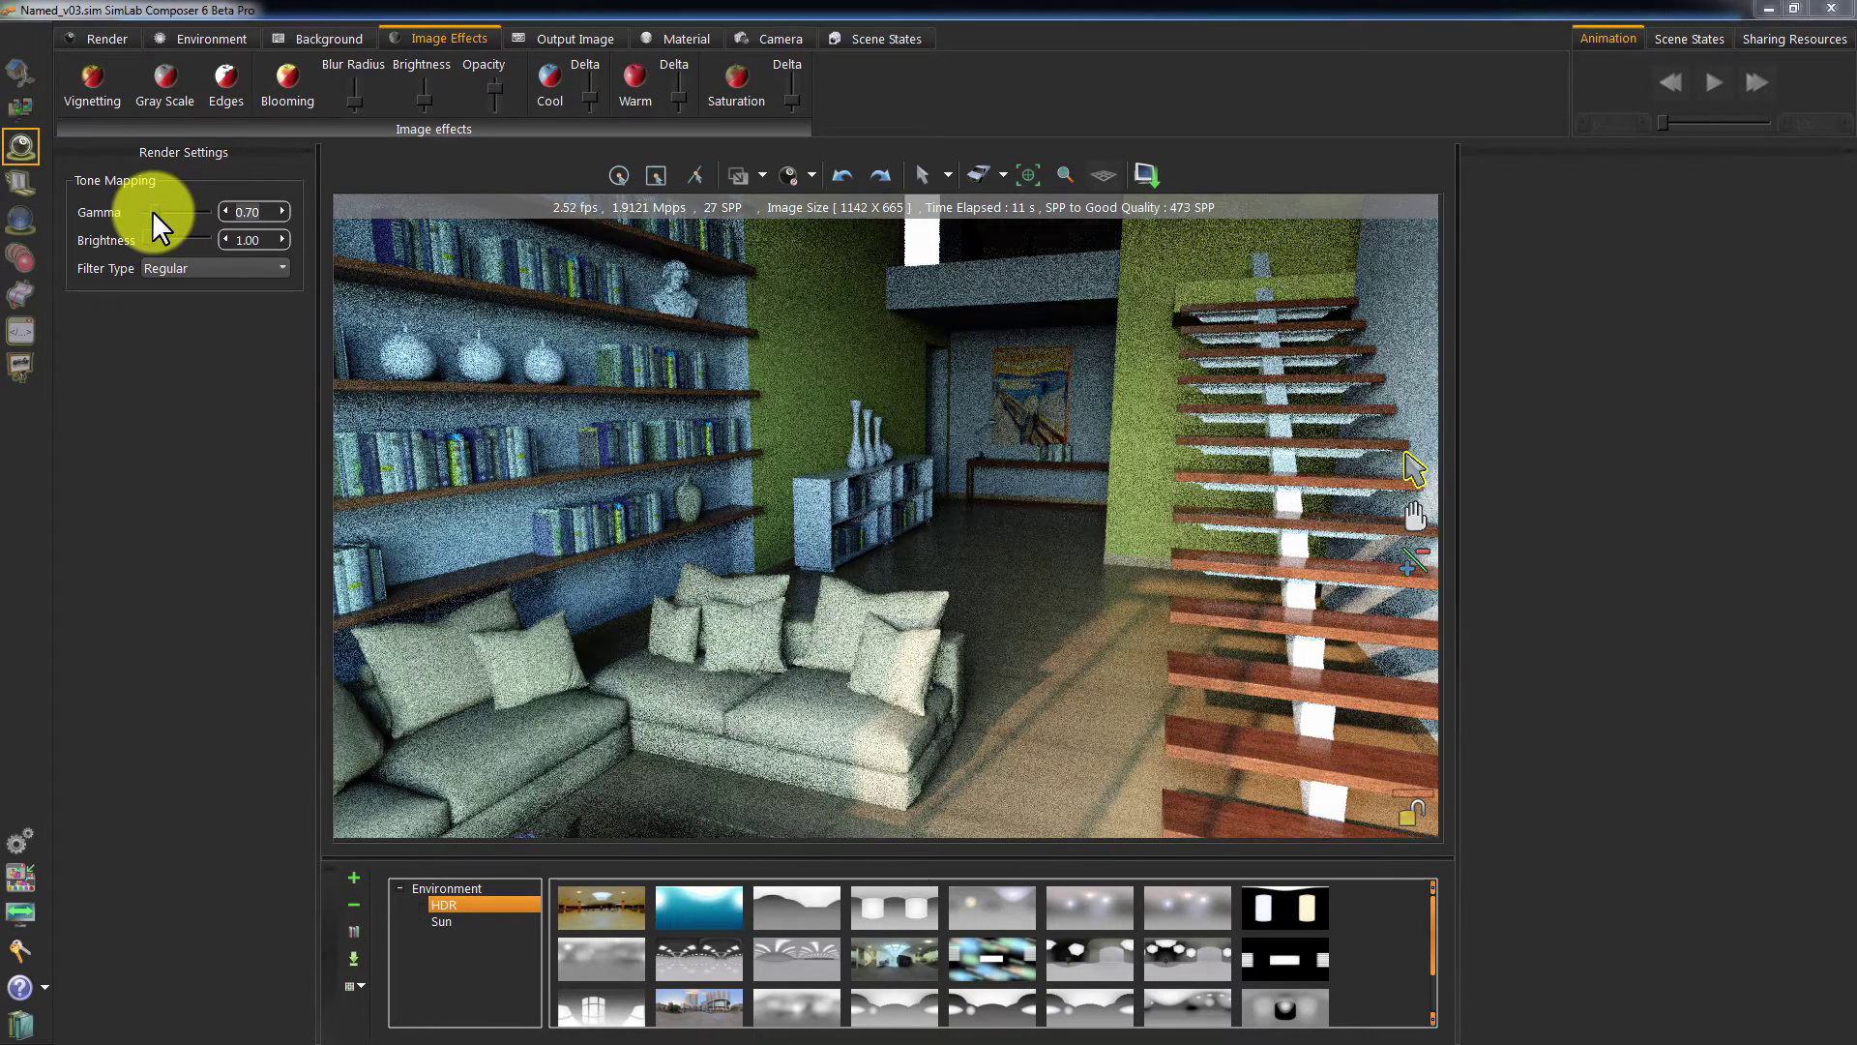
pyautogui.click(284, 207)
pyautogui.click(284, 207)
pyautogui.click(284, 207)
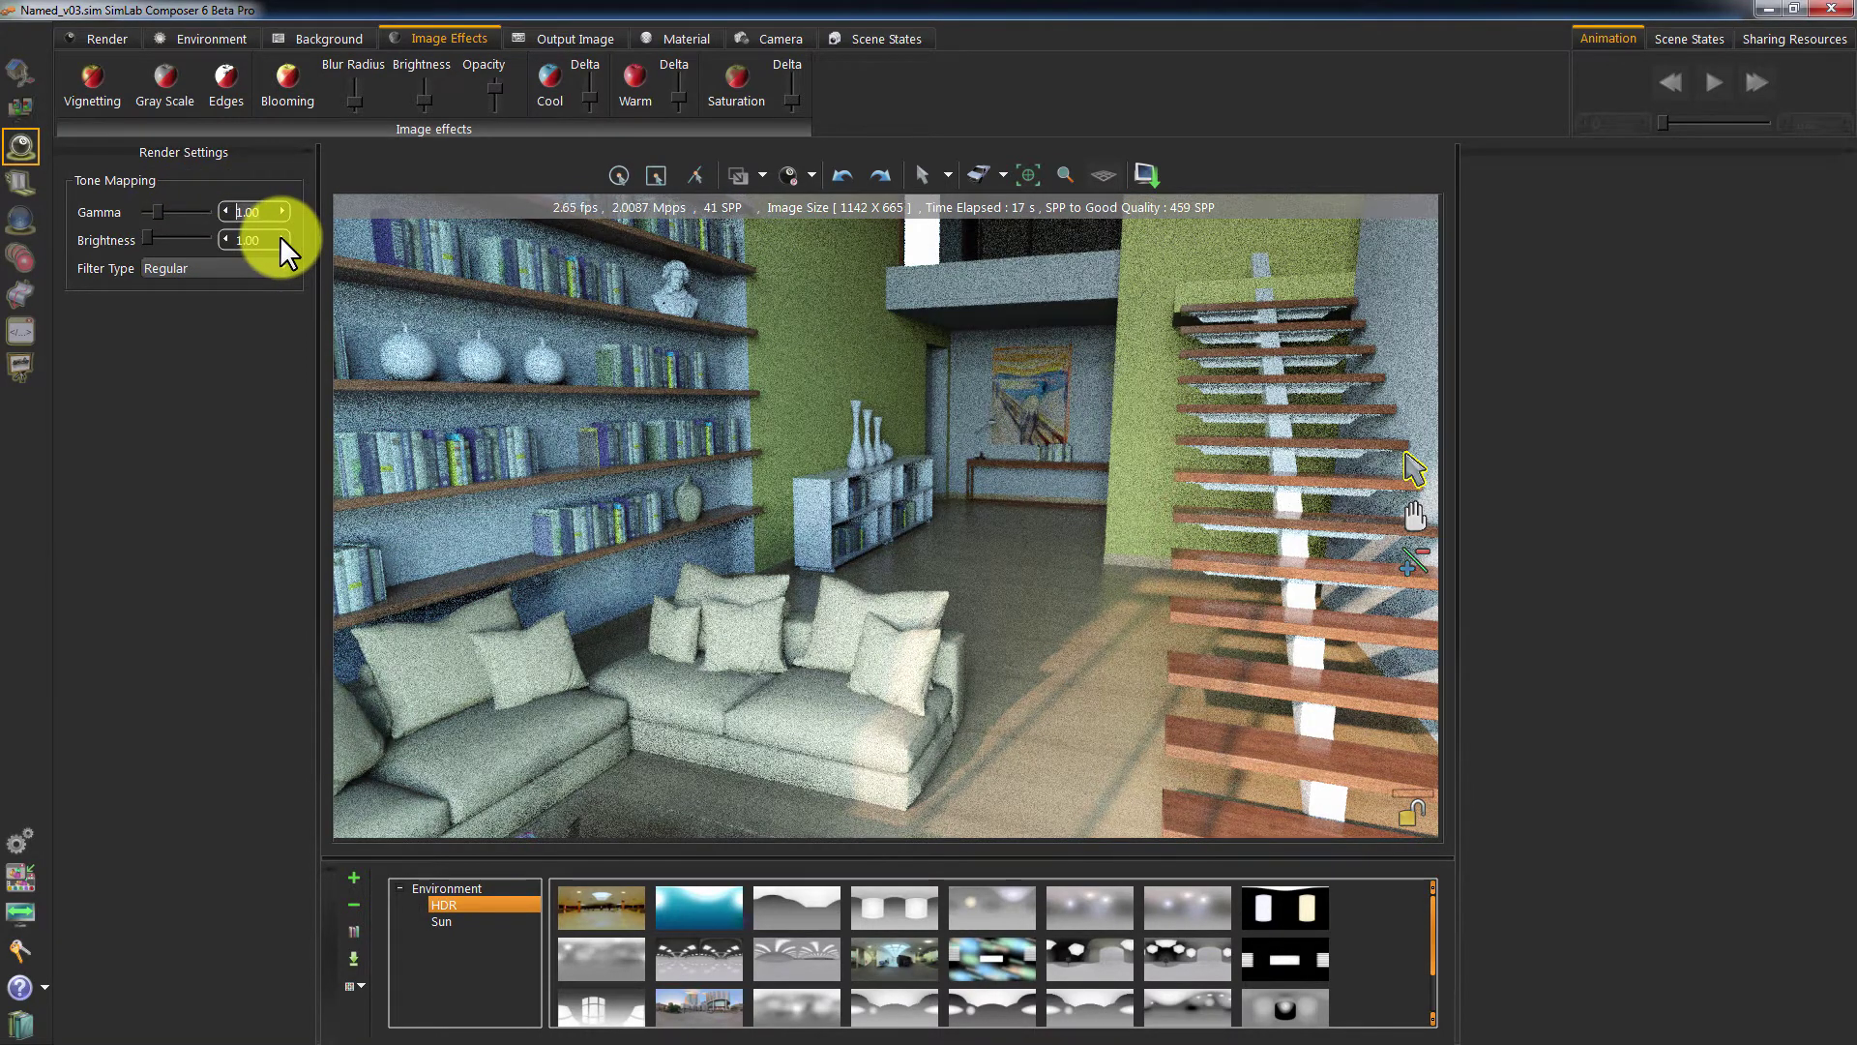
# - Try a higher tone-mapping brightness, restore it to 1.00, and end the real-time render
pyautogui.click(280, 238)
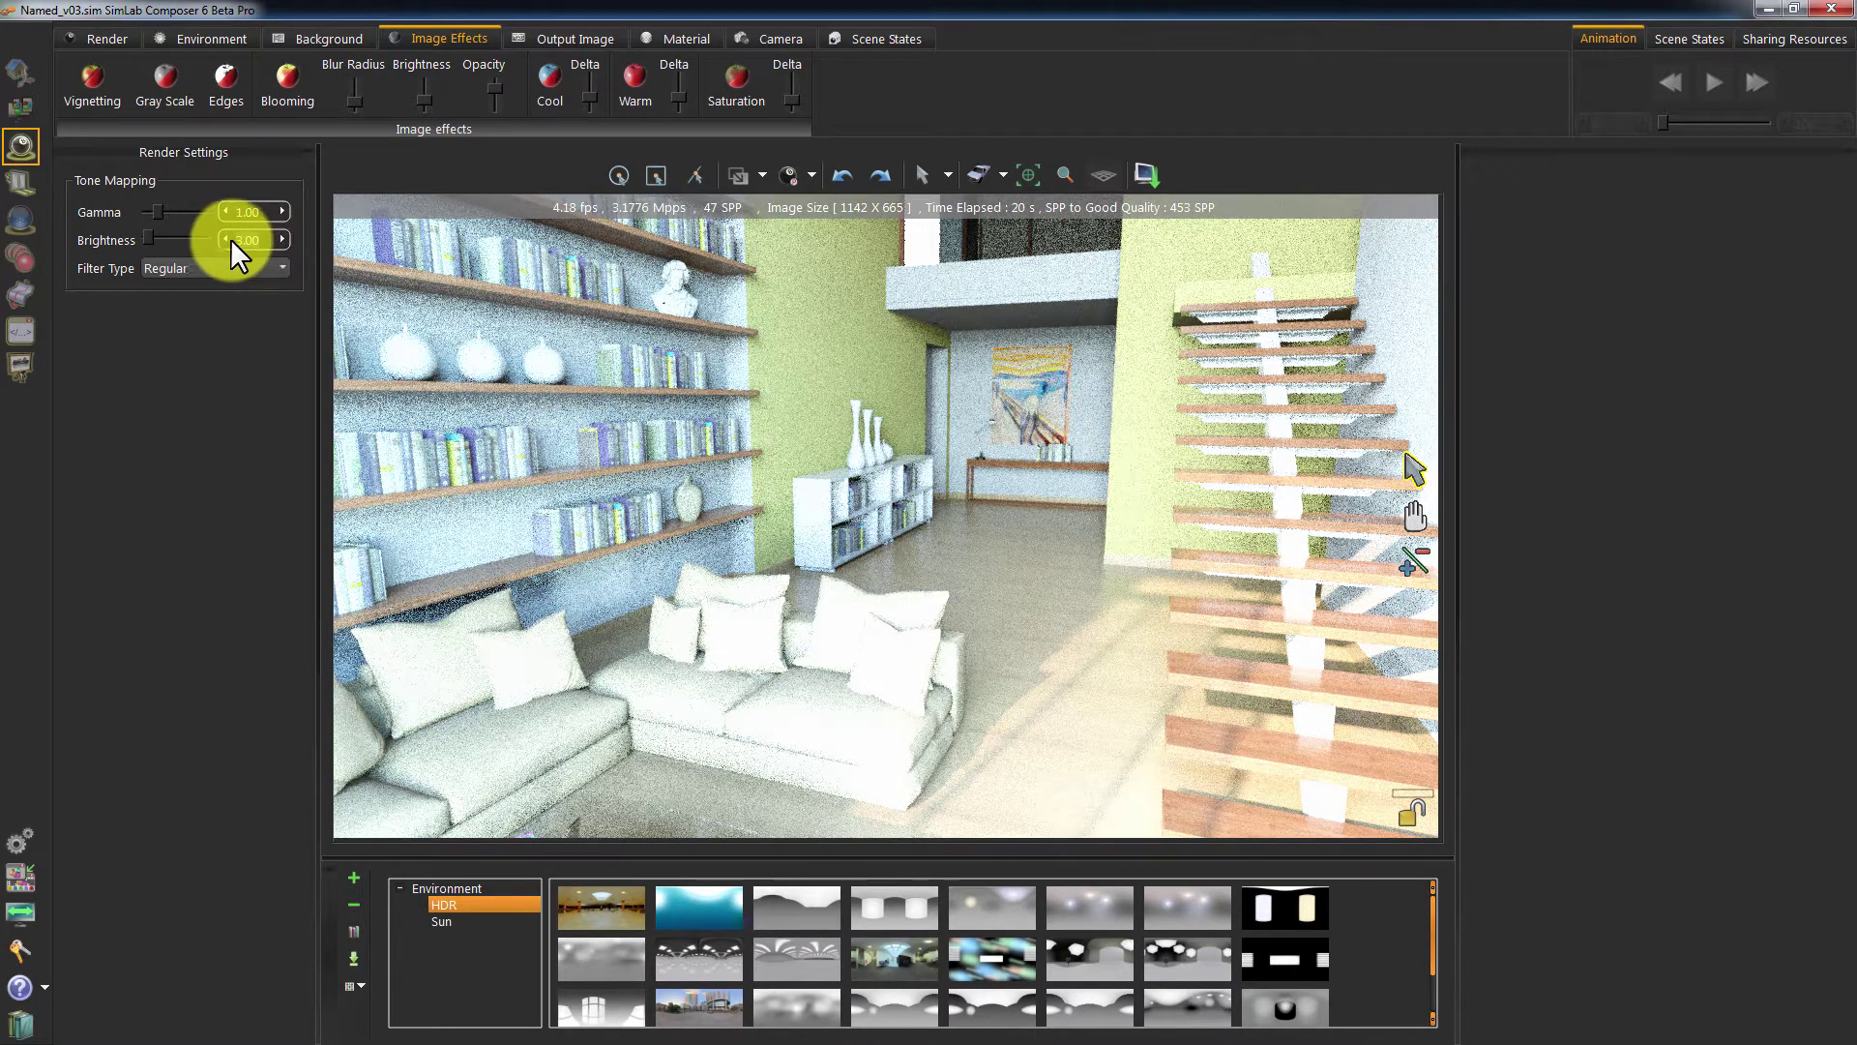
pyautogui.click(224, 239)
pyautogui.click(224, 239)
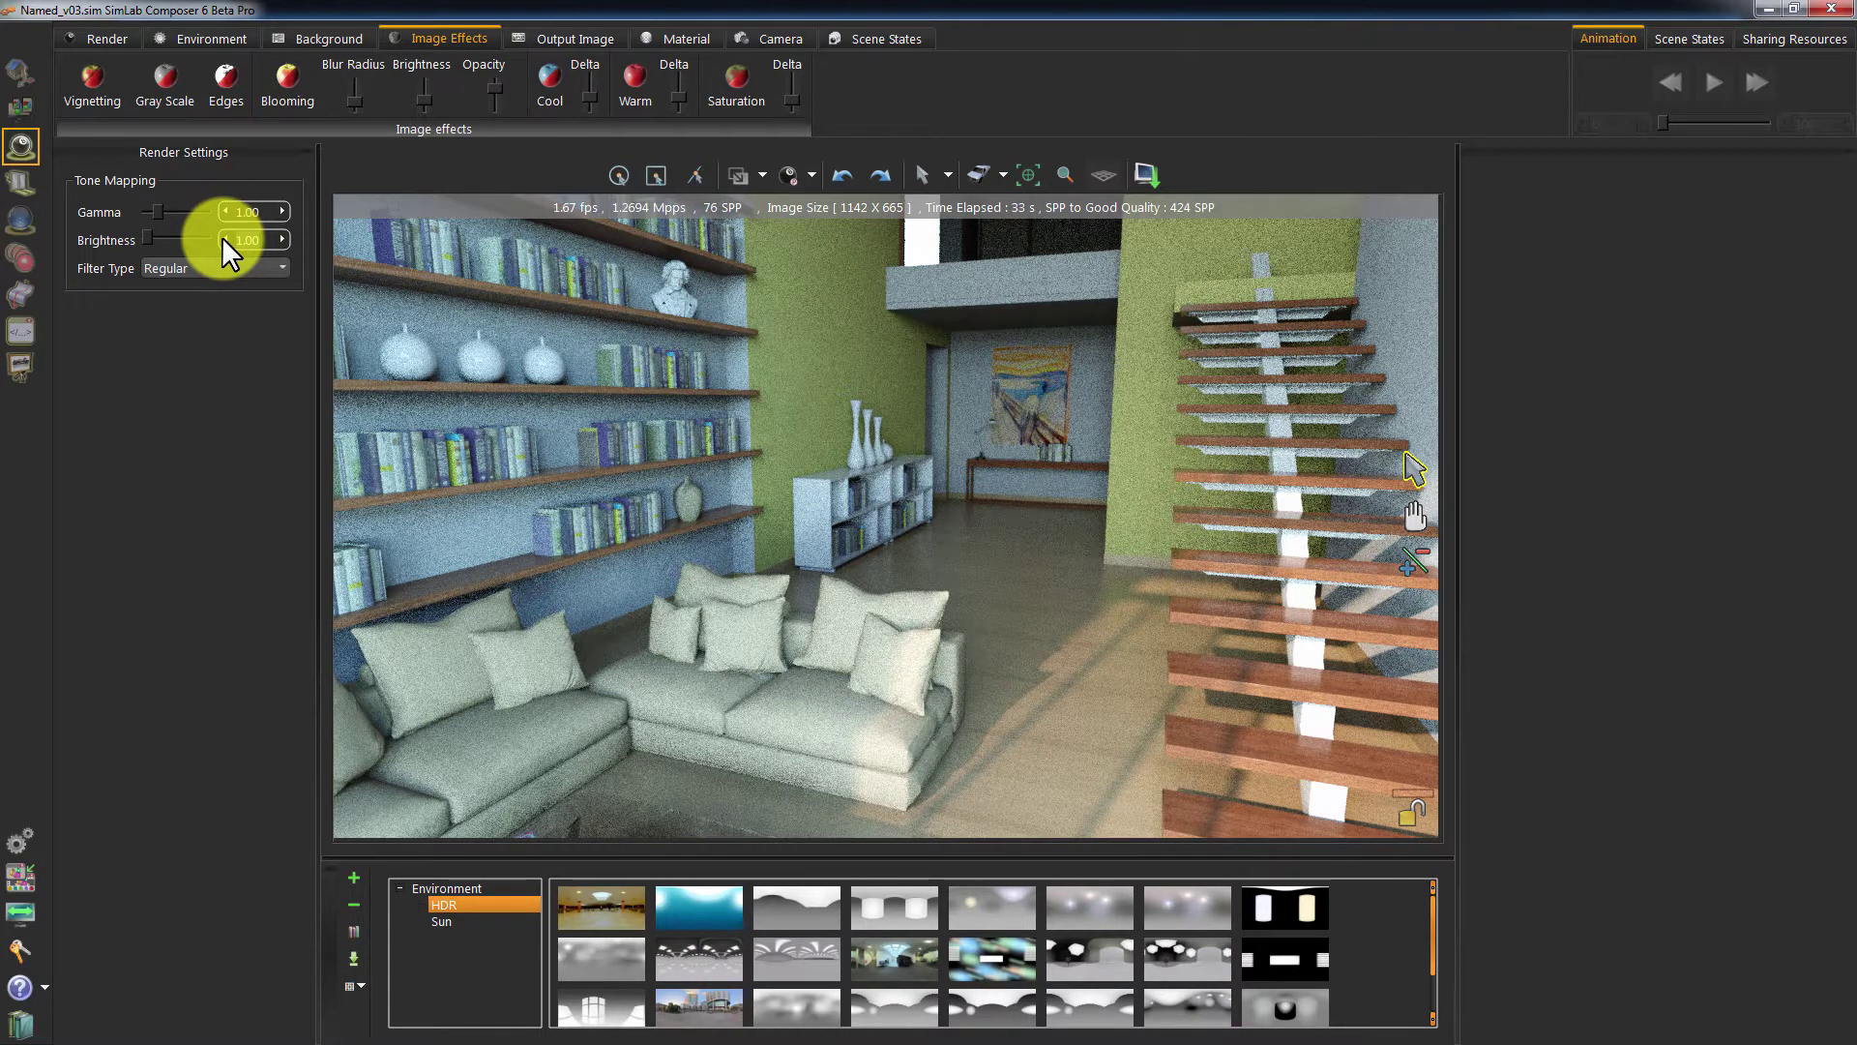
pyautogui.press('Escape')
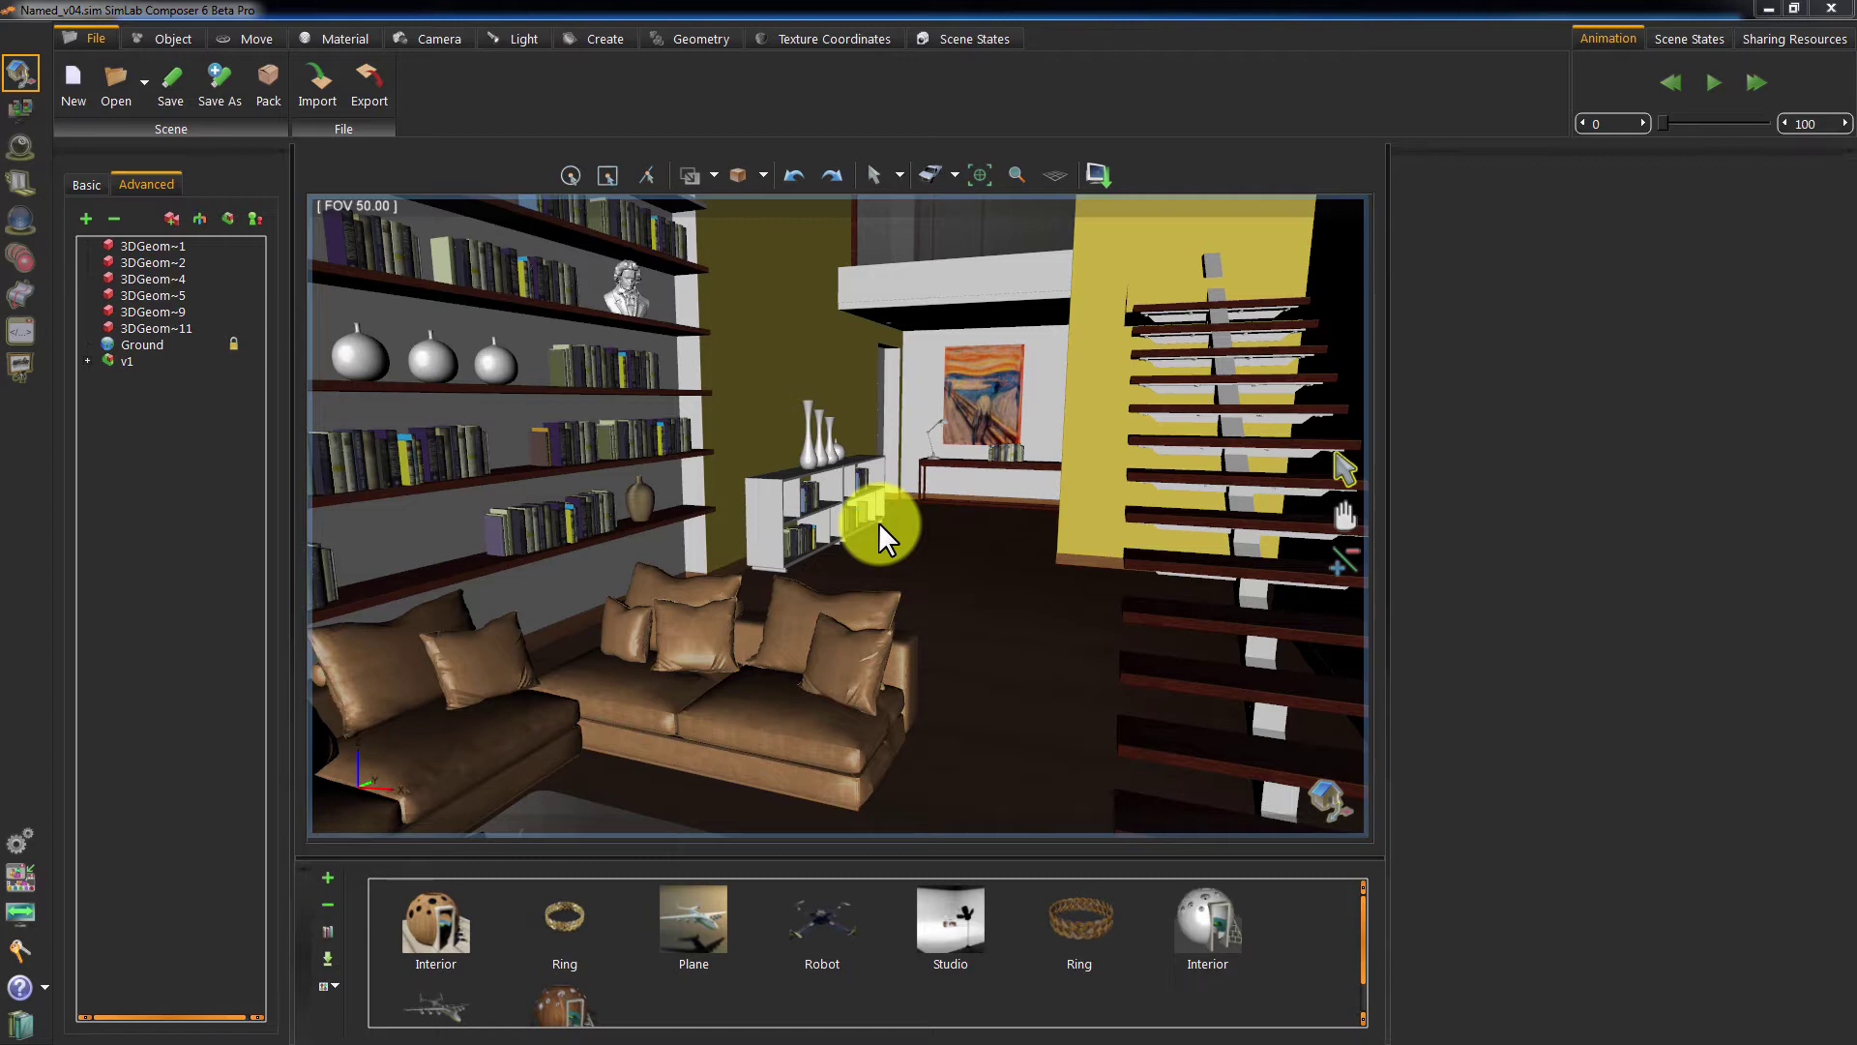
# - Turn off rendering of the solar disc and set the sun strength to 0.0 in the environment settings
pyautogui.moveTo(879, 521); pyautogui.dragTo(861, 644)
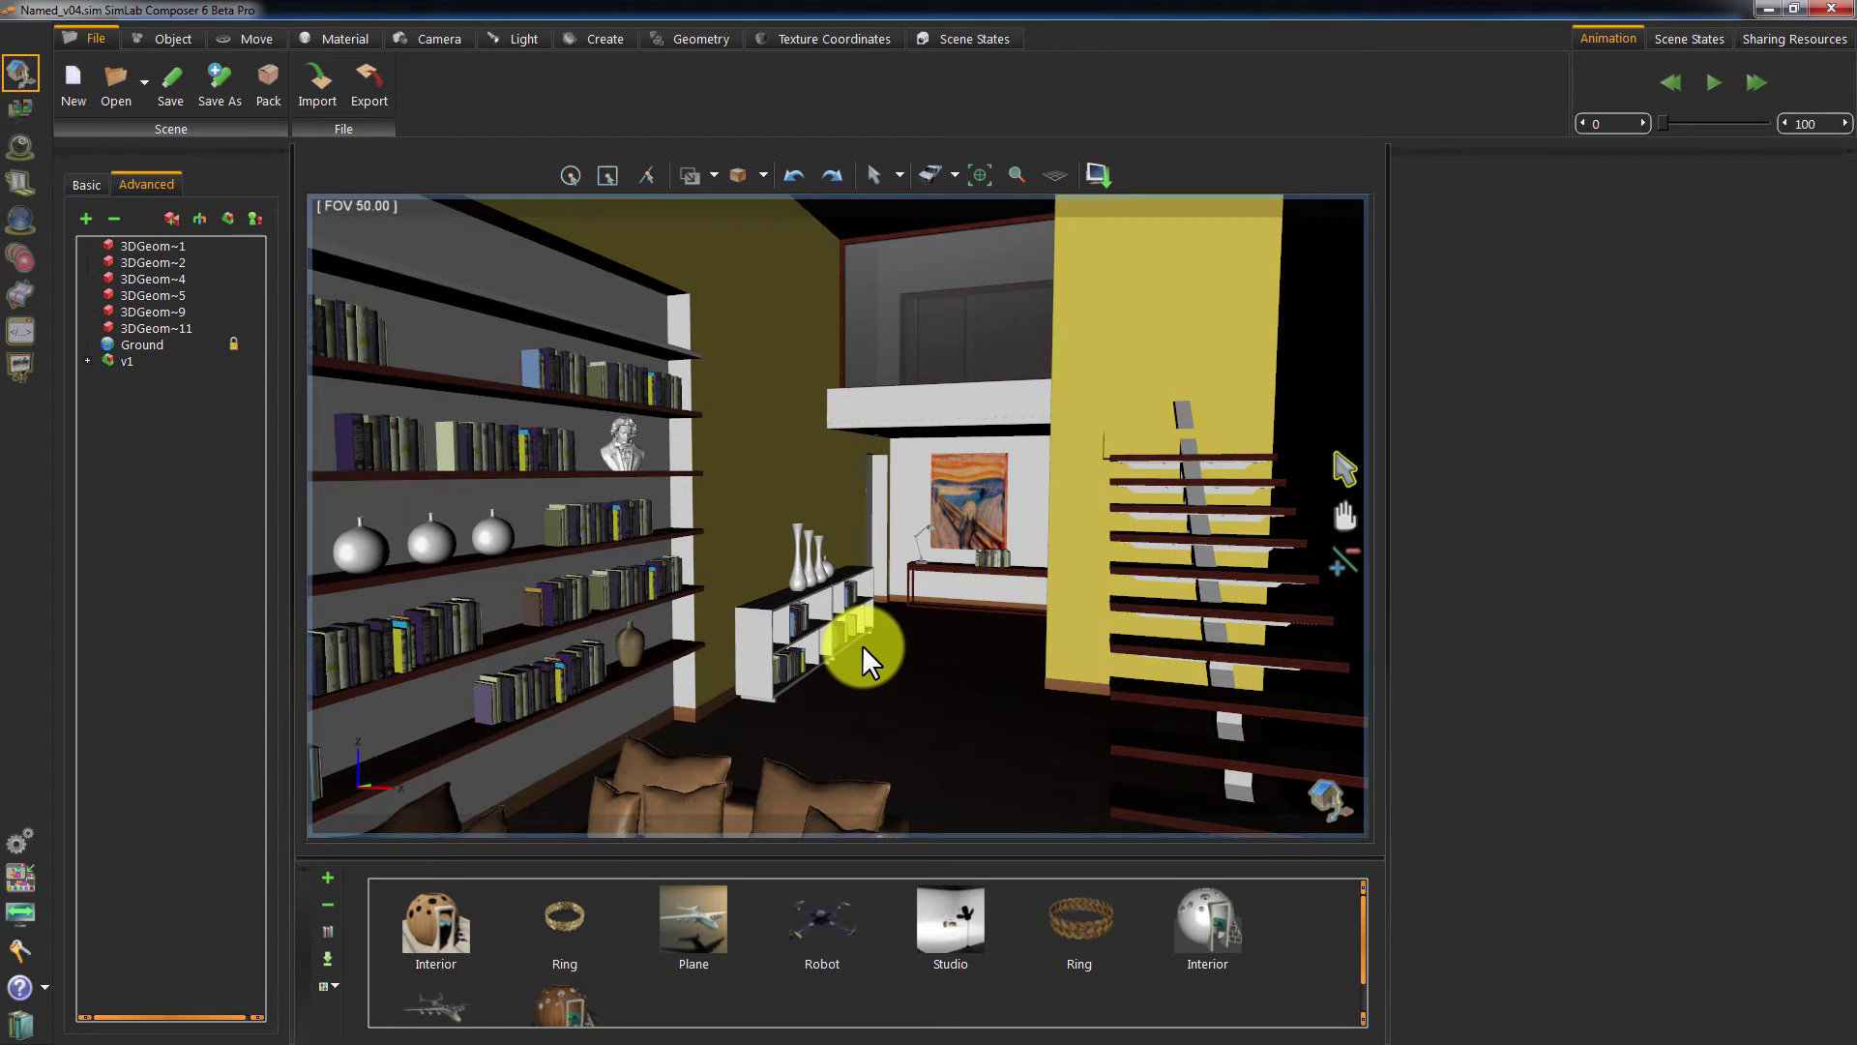
pyautogui.click(16, 145)
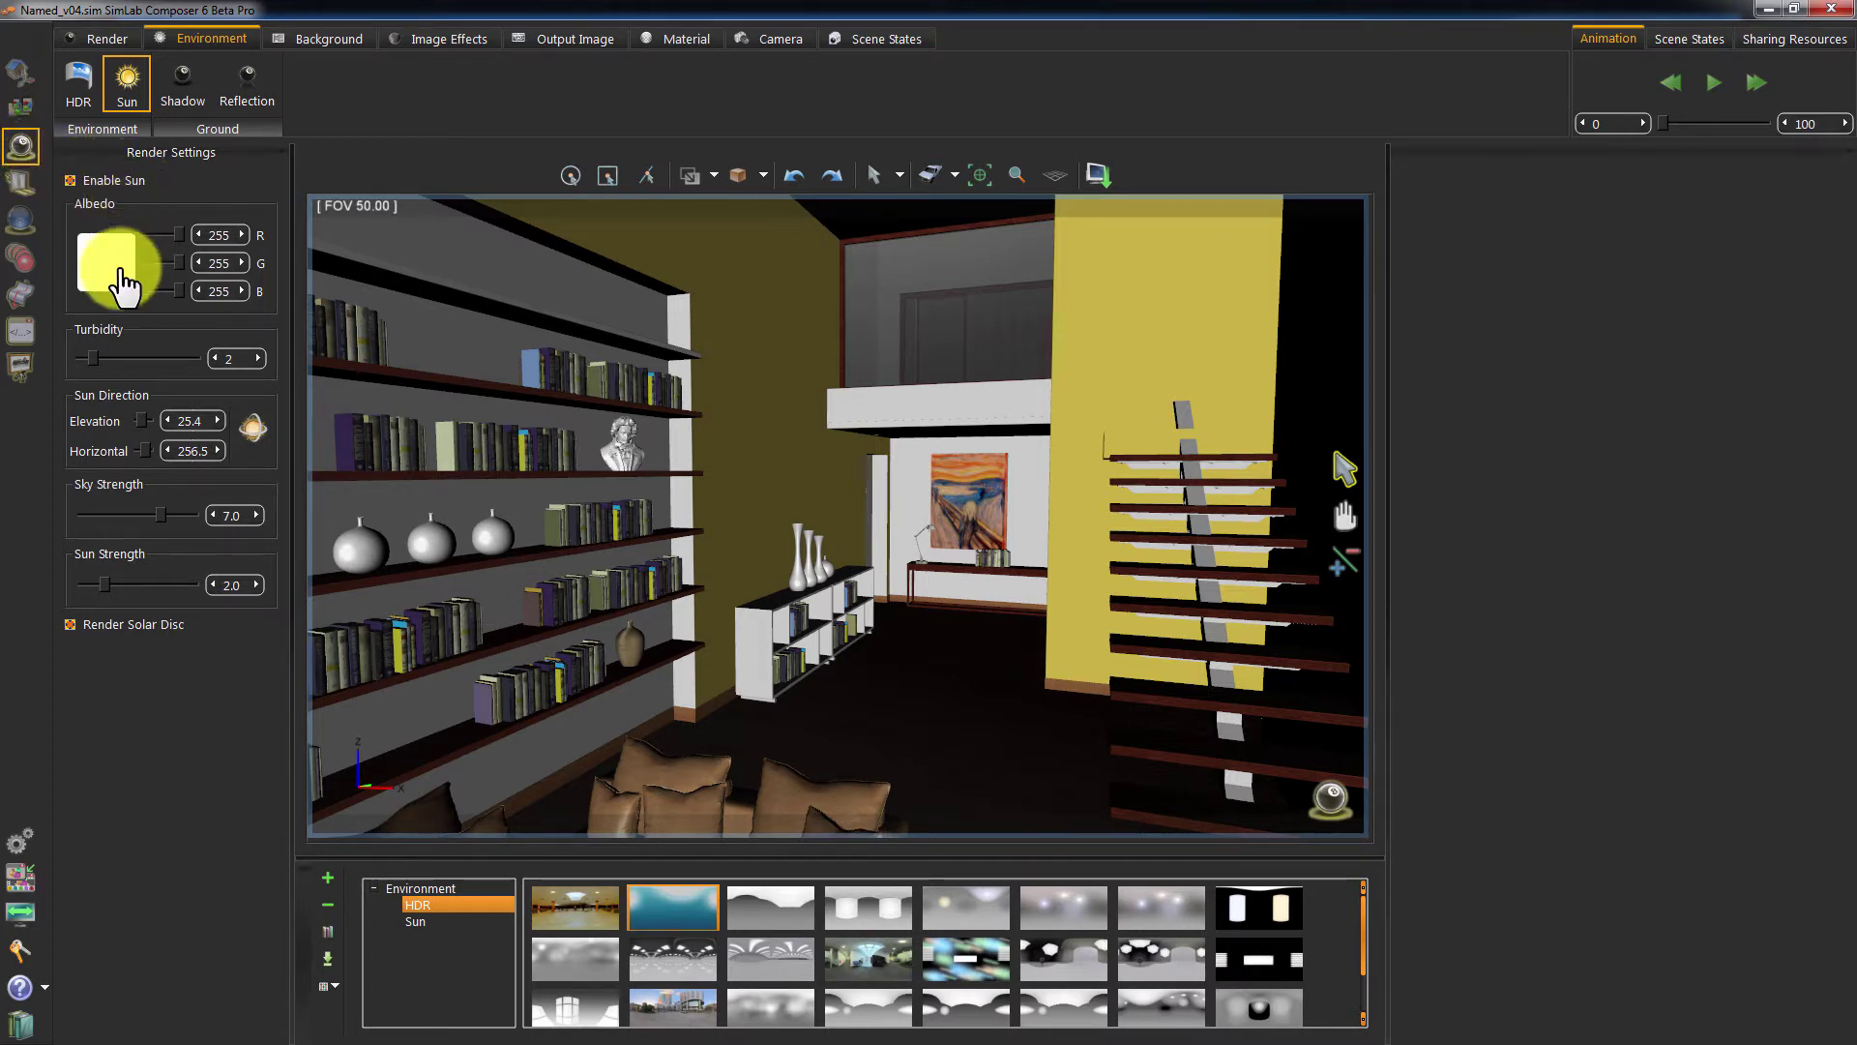
pyautogui.click(70, 625)
pyautogui.moveTo(97, 590); pyautogui.dragTo(66, 592)
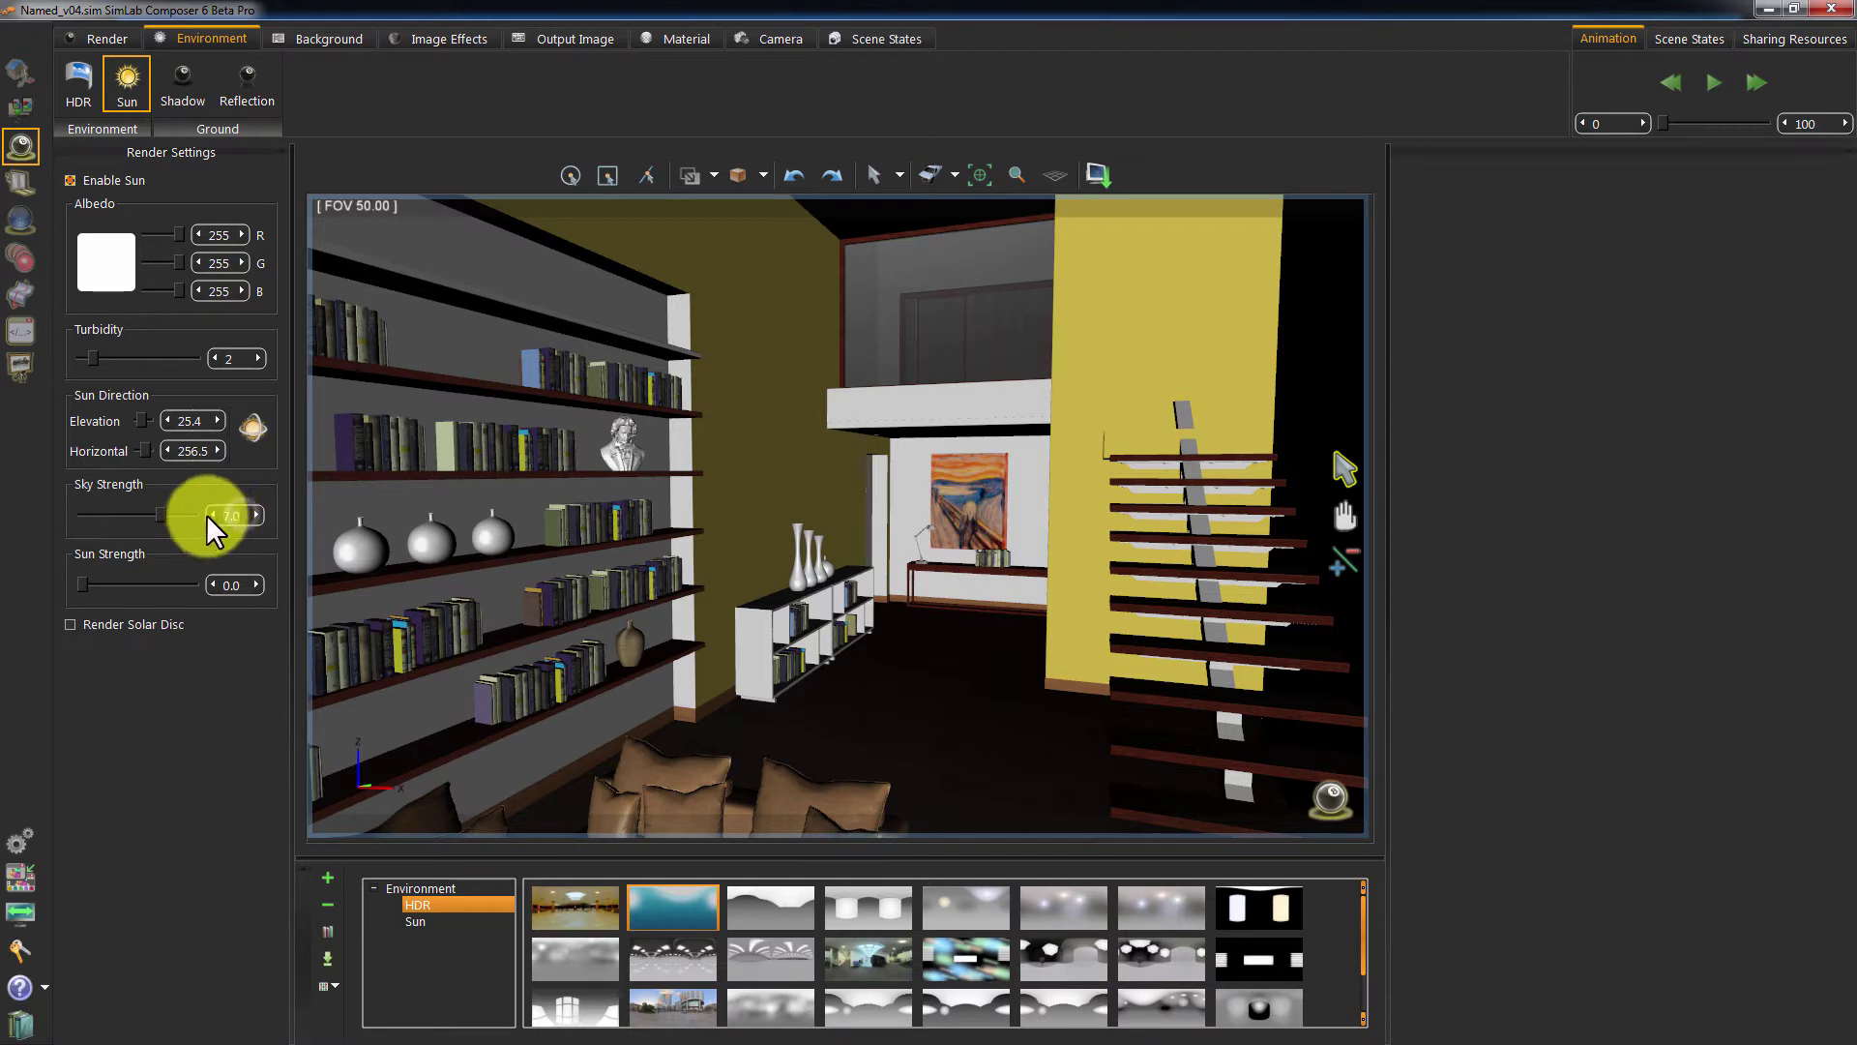
# - Set the sky strength of the sun environment to 1.0
pyautogui.moveTo(227, 513); pyautogui.dragTo(248, 511)
pyautogui.write('1')
pyautogui.press('Return')
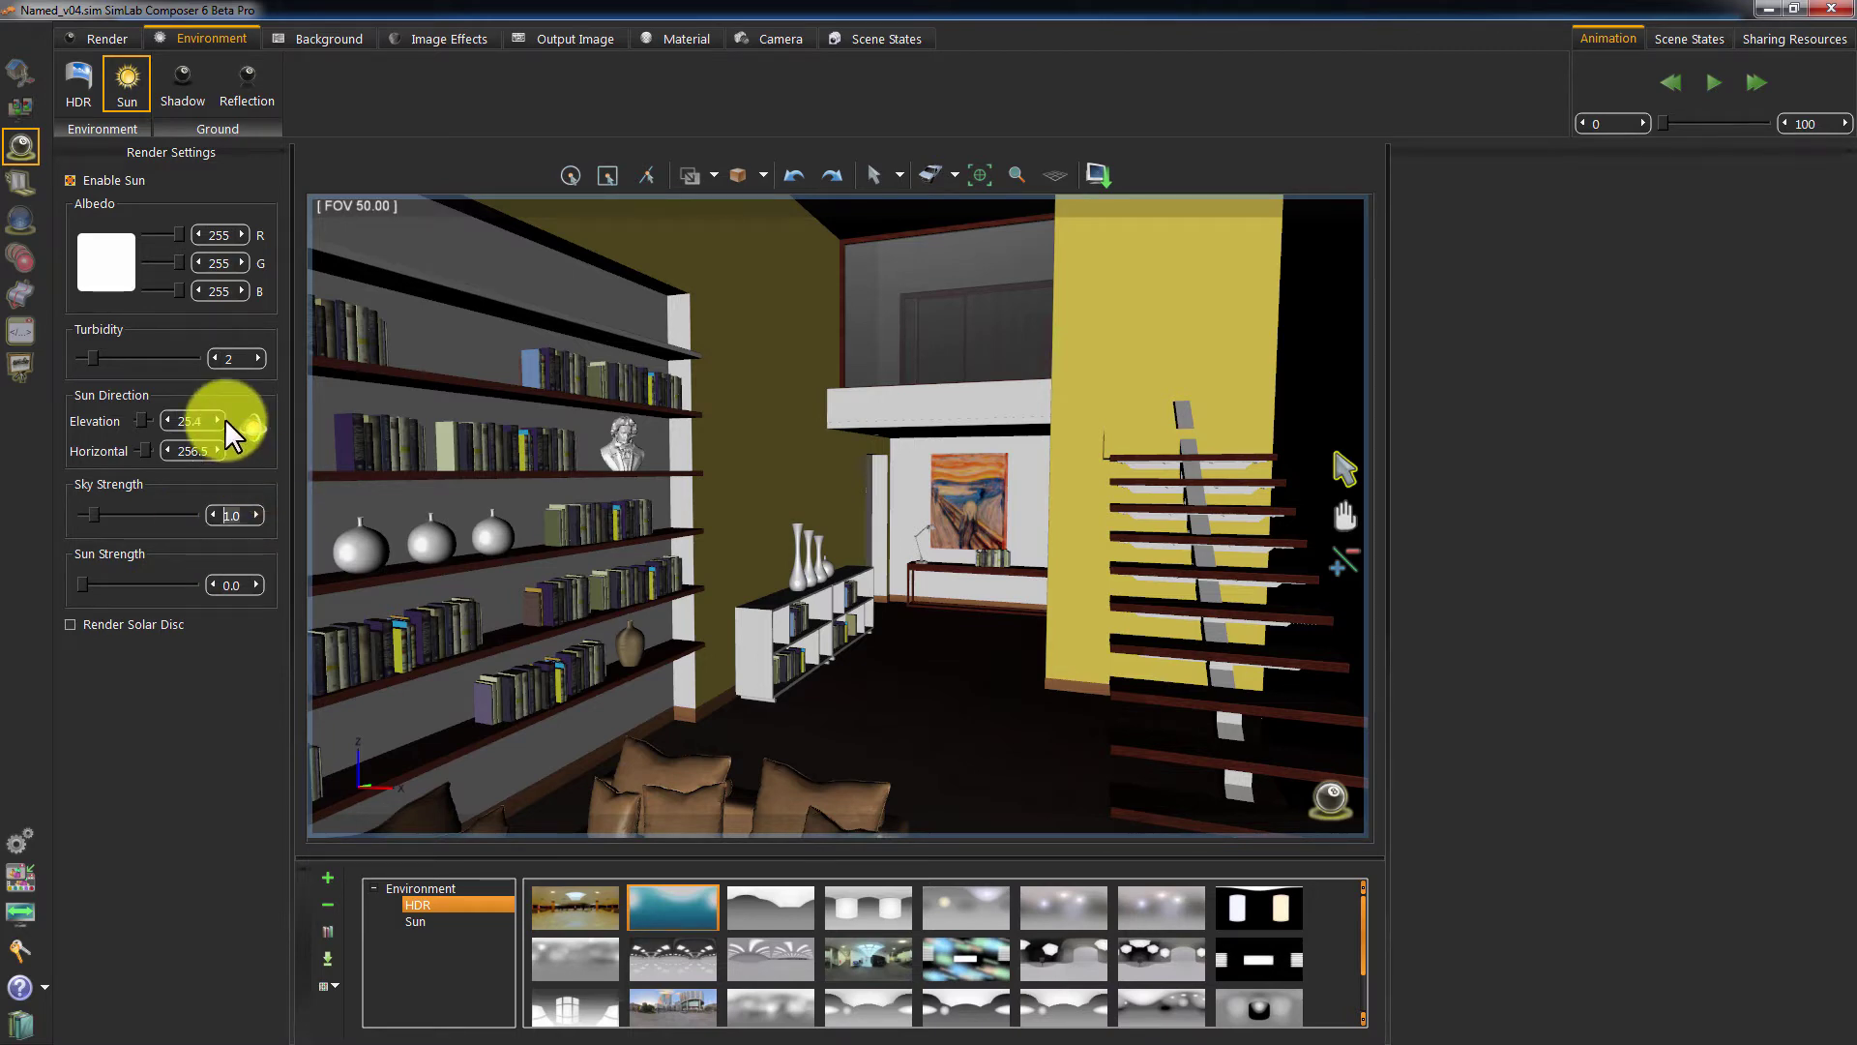
# - Set the sun environment's albedo to a very dark blue with RGB values 14, 15, 26
pyautogui.click(109, 264)
pyautogui.moveTo(1001, 473)
pyautogui.mouseDown()
pyautogui.moveTo(993, 455)
pyautogui.moveTo(988, 477)
pyautogui.mouseUp()
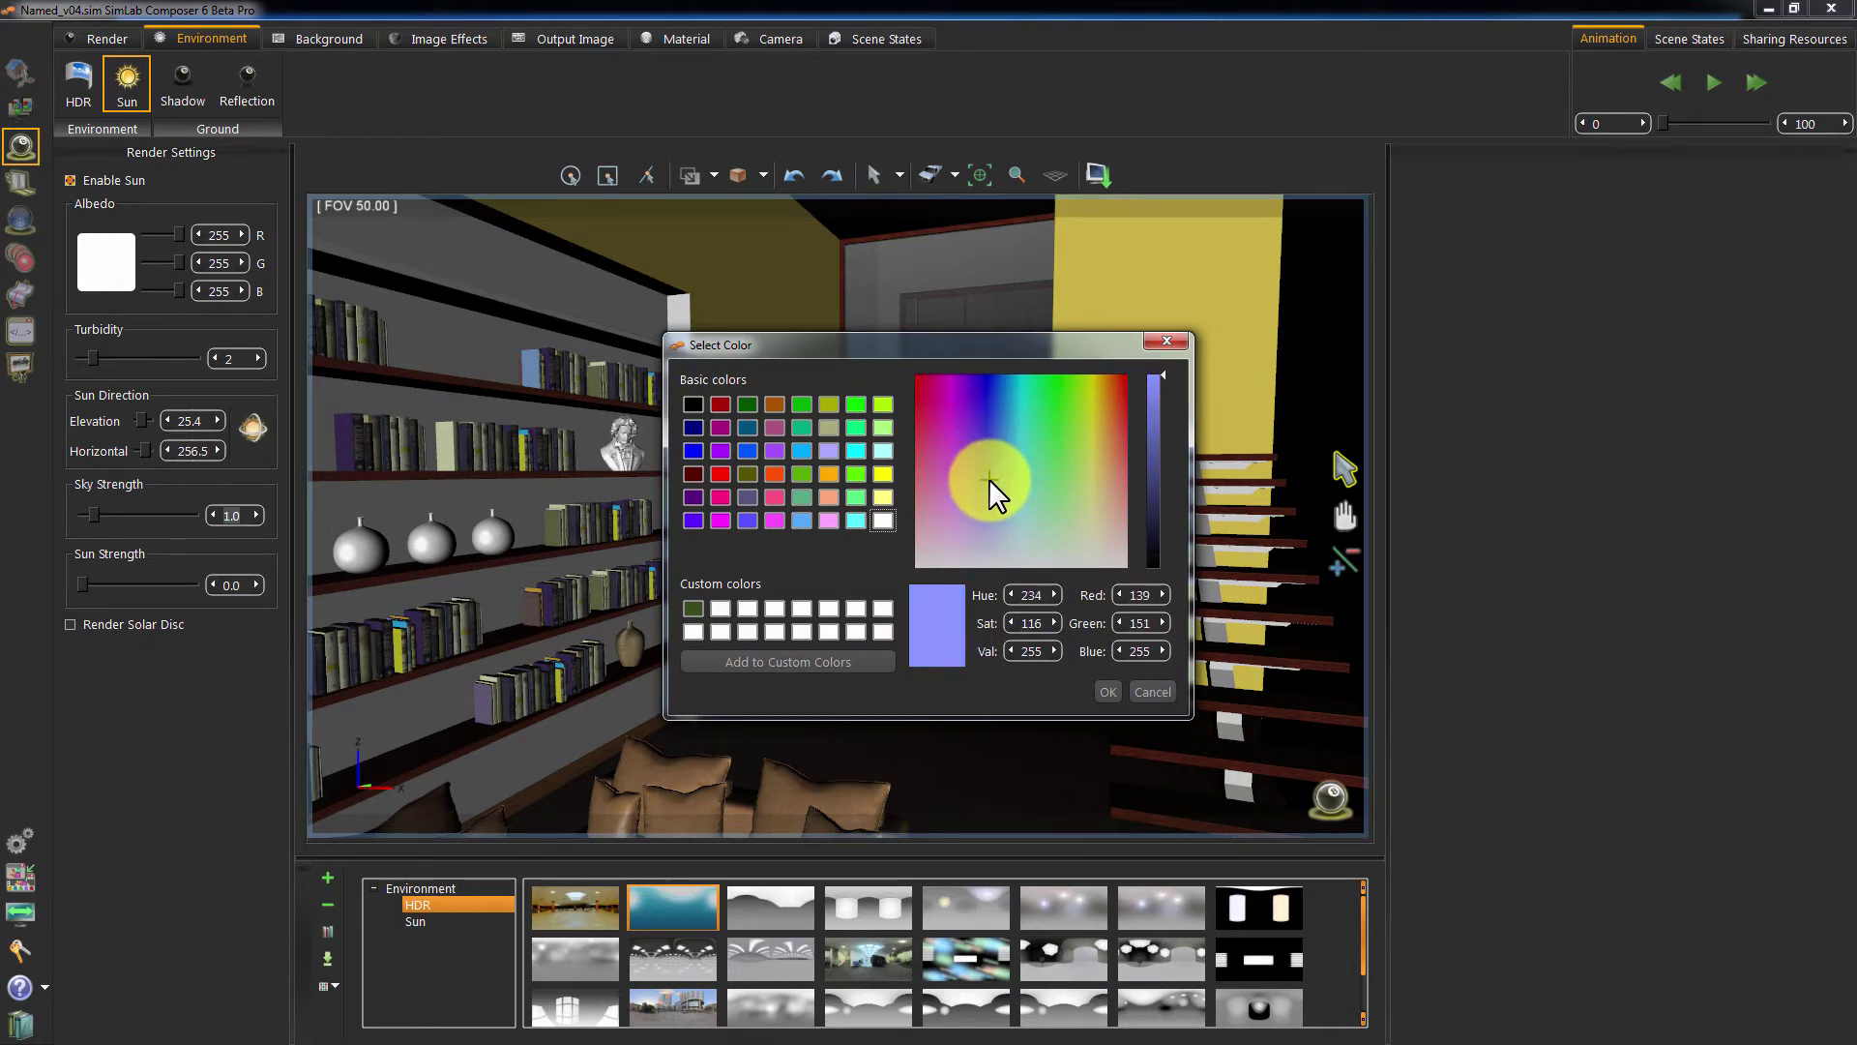
pyautogui.moveTo(1163, 376); pyautogui.dragTo(1157, 545)
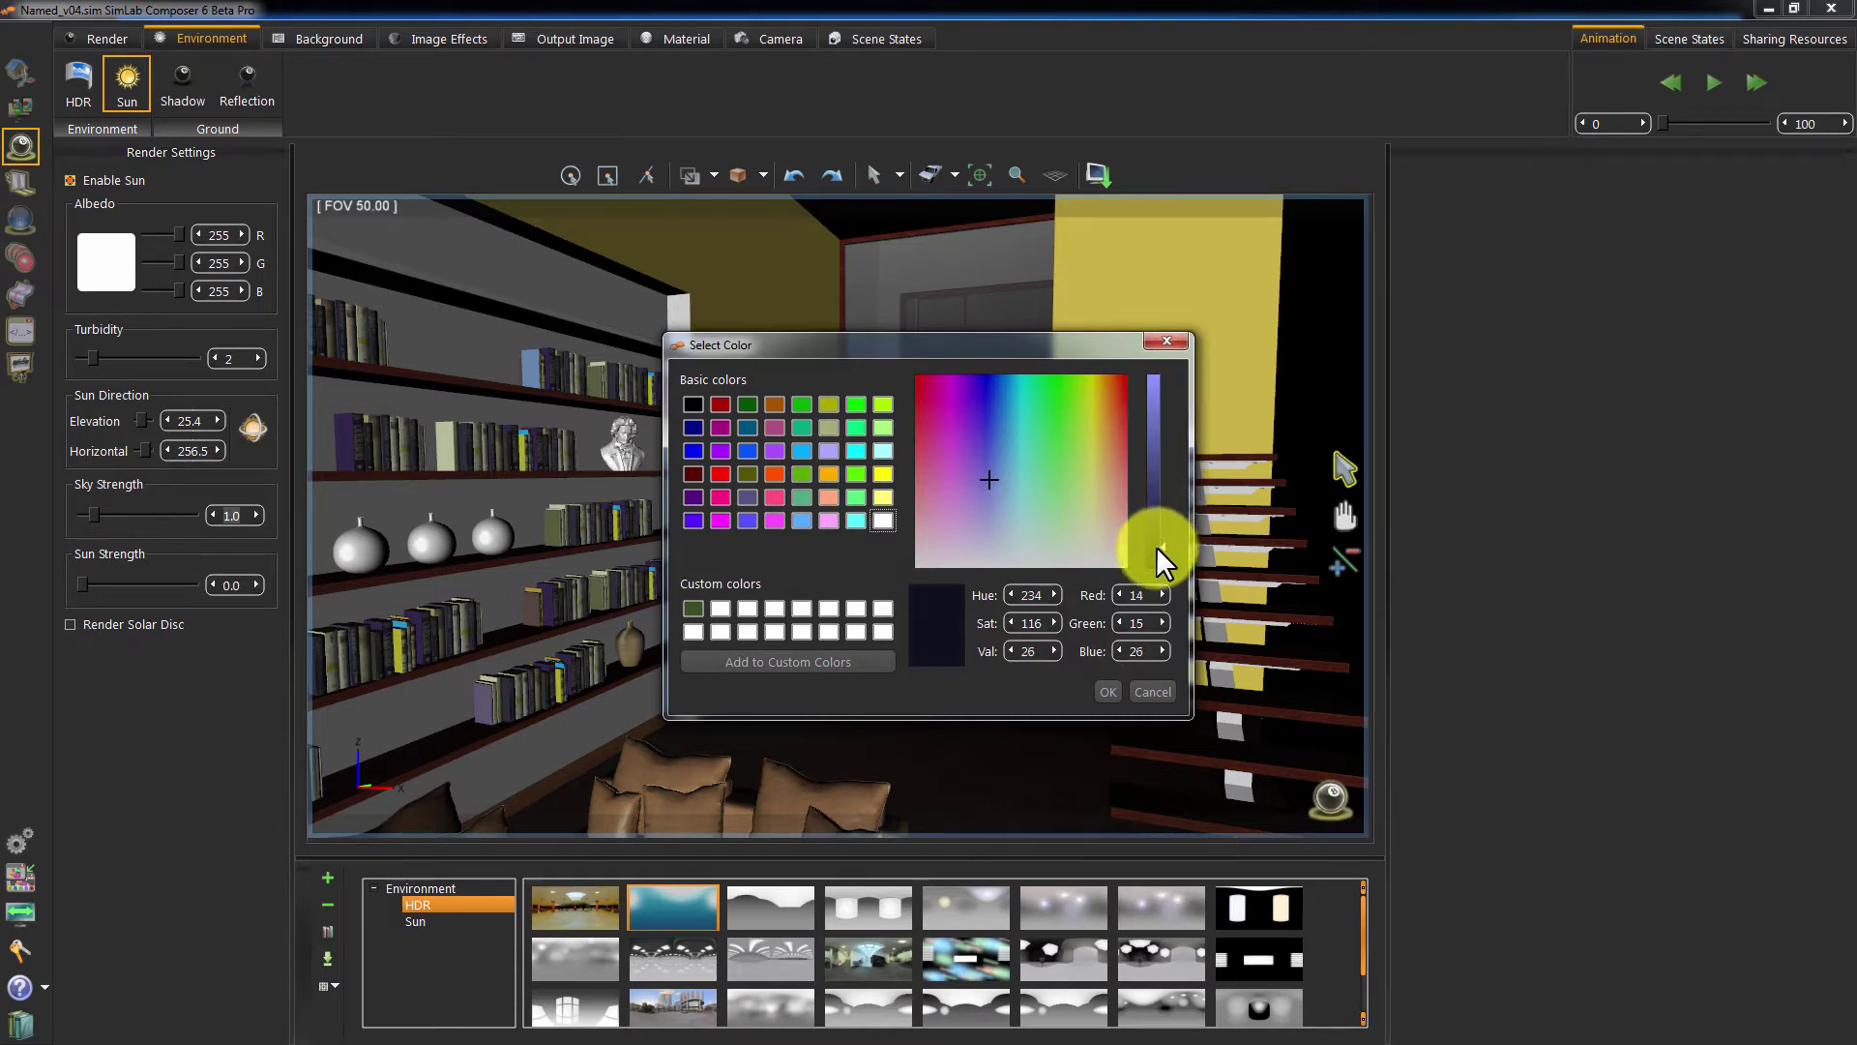
pyautogui.click(1110, 690)
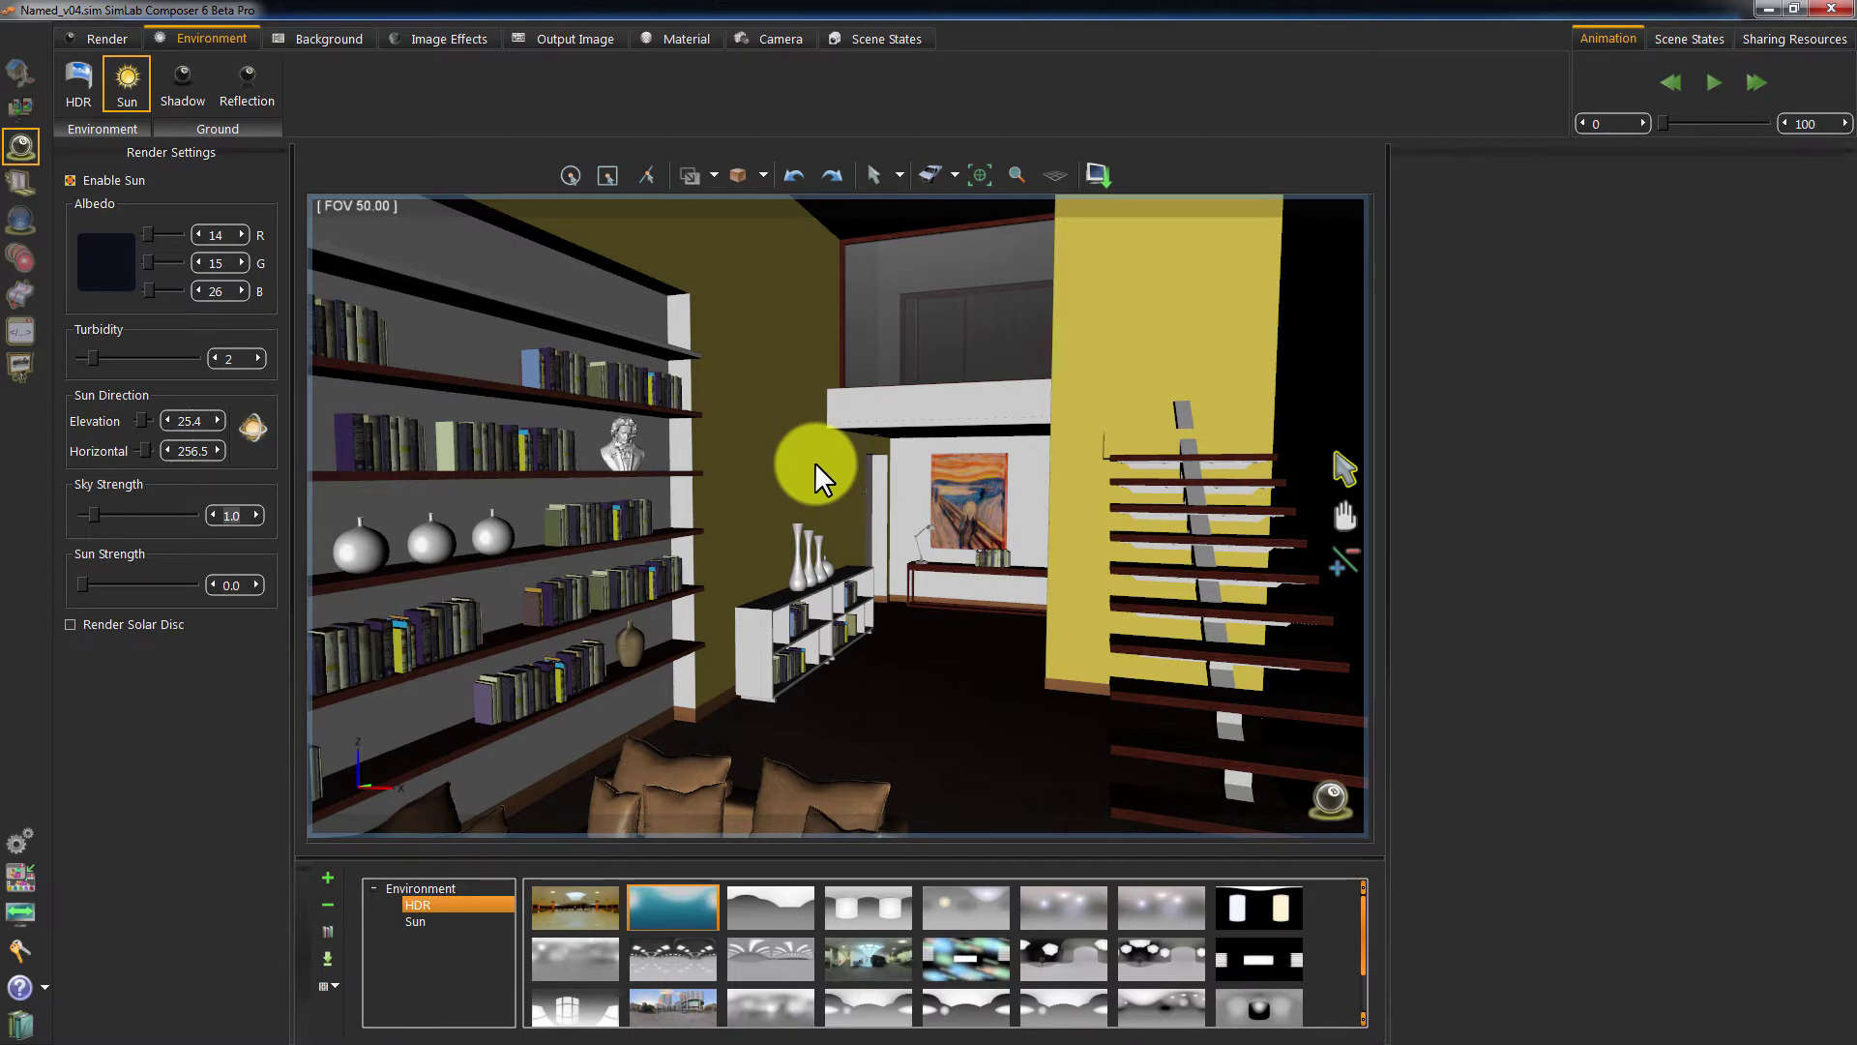
# - Run a real-time render to check the darkened night lighting of the living room
pyautogui.hotkey('ctrl', 'r')
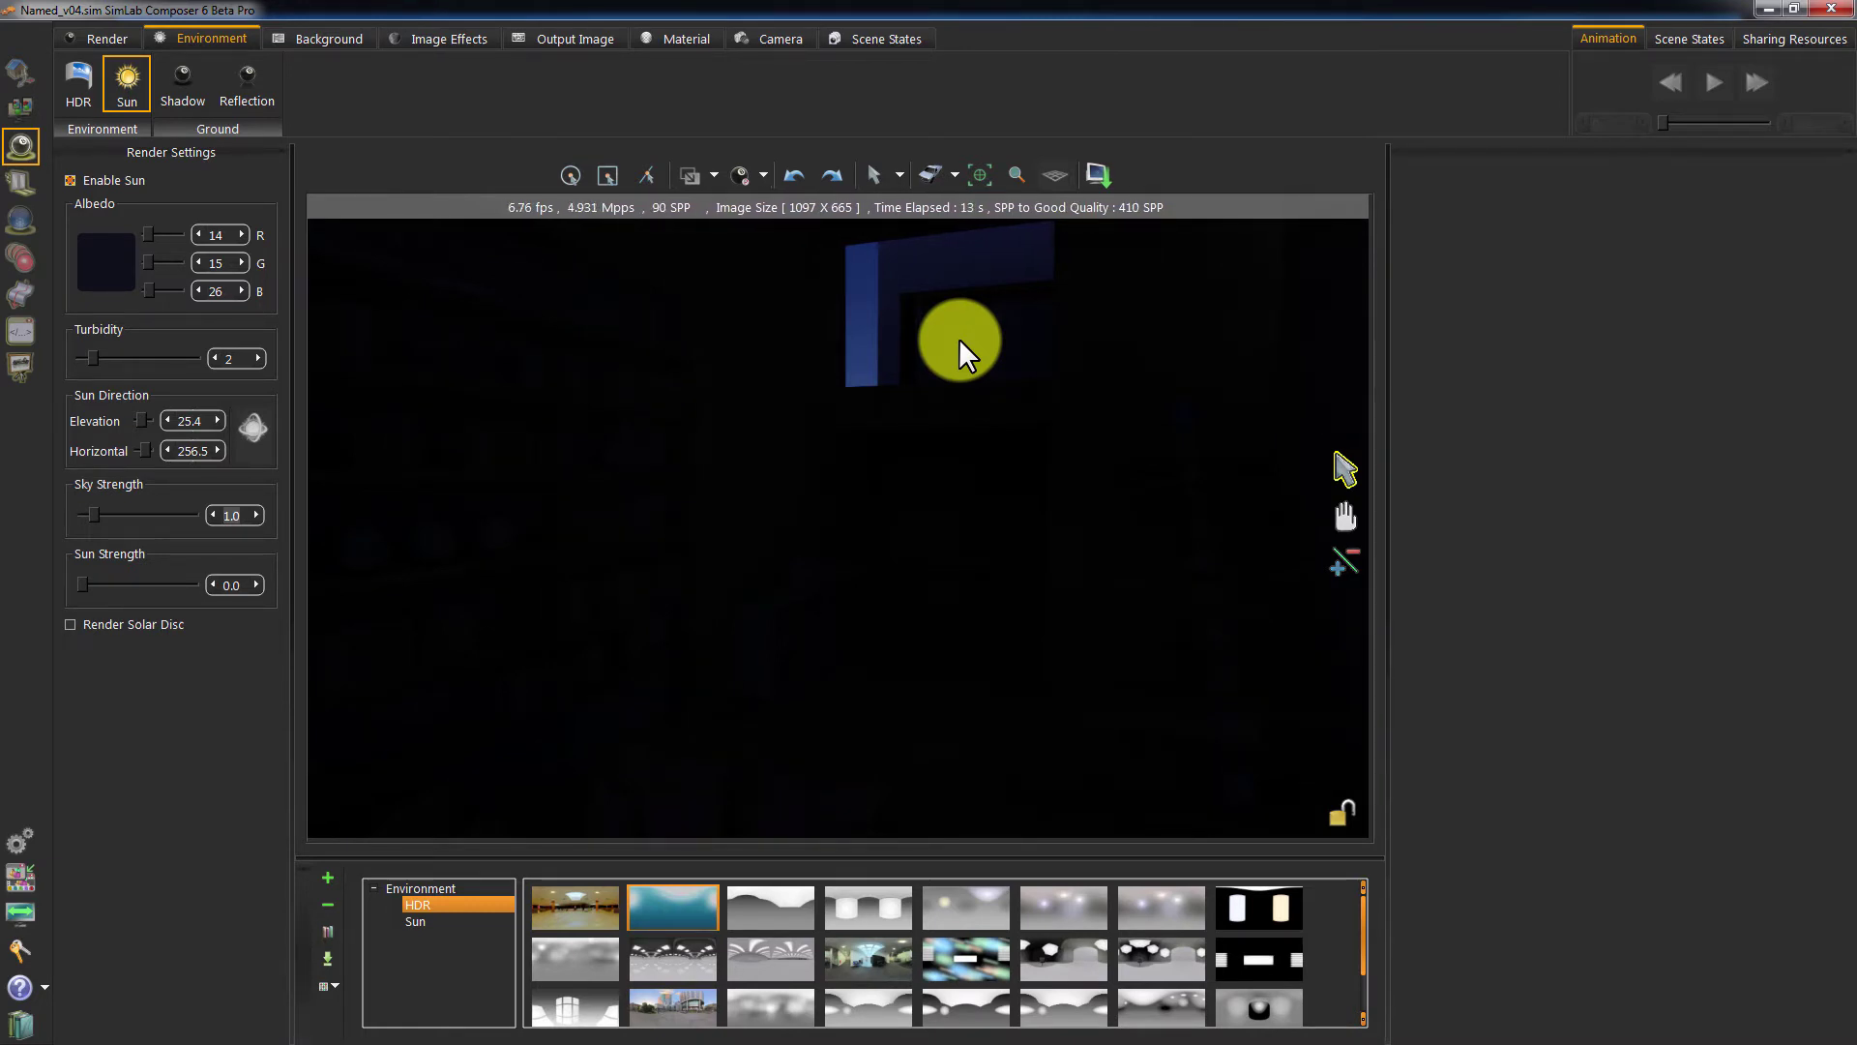
pyautogui.moveTo(960, 338); pyautogui.dragTo(1012, 453, button='middle')
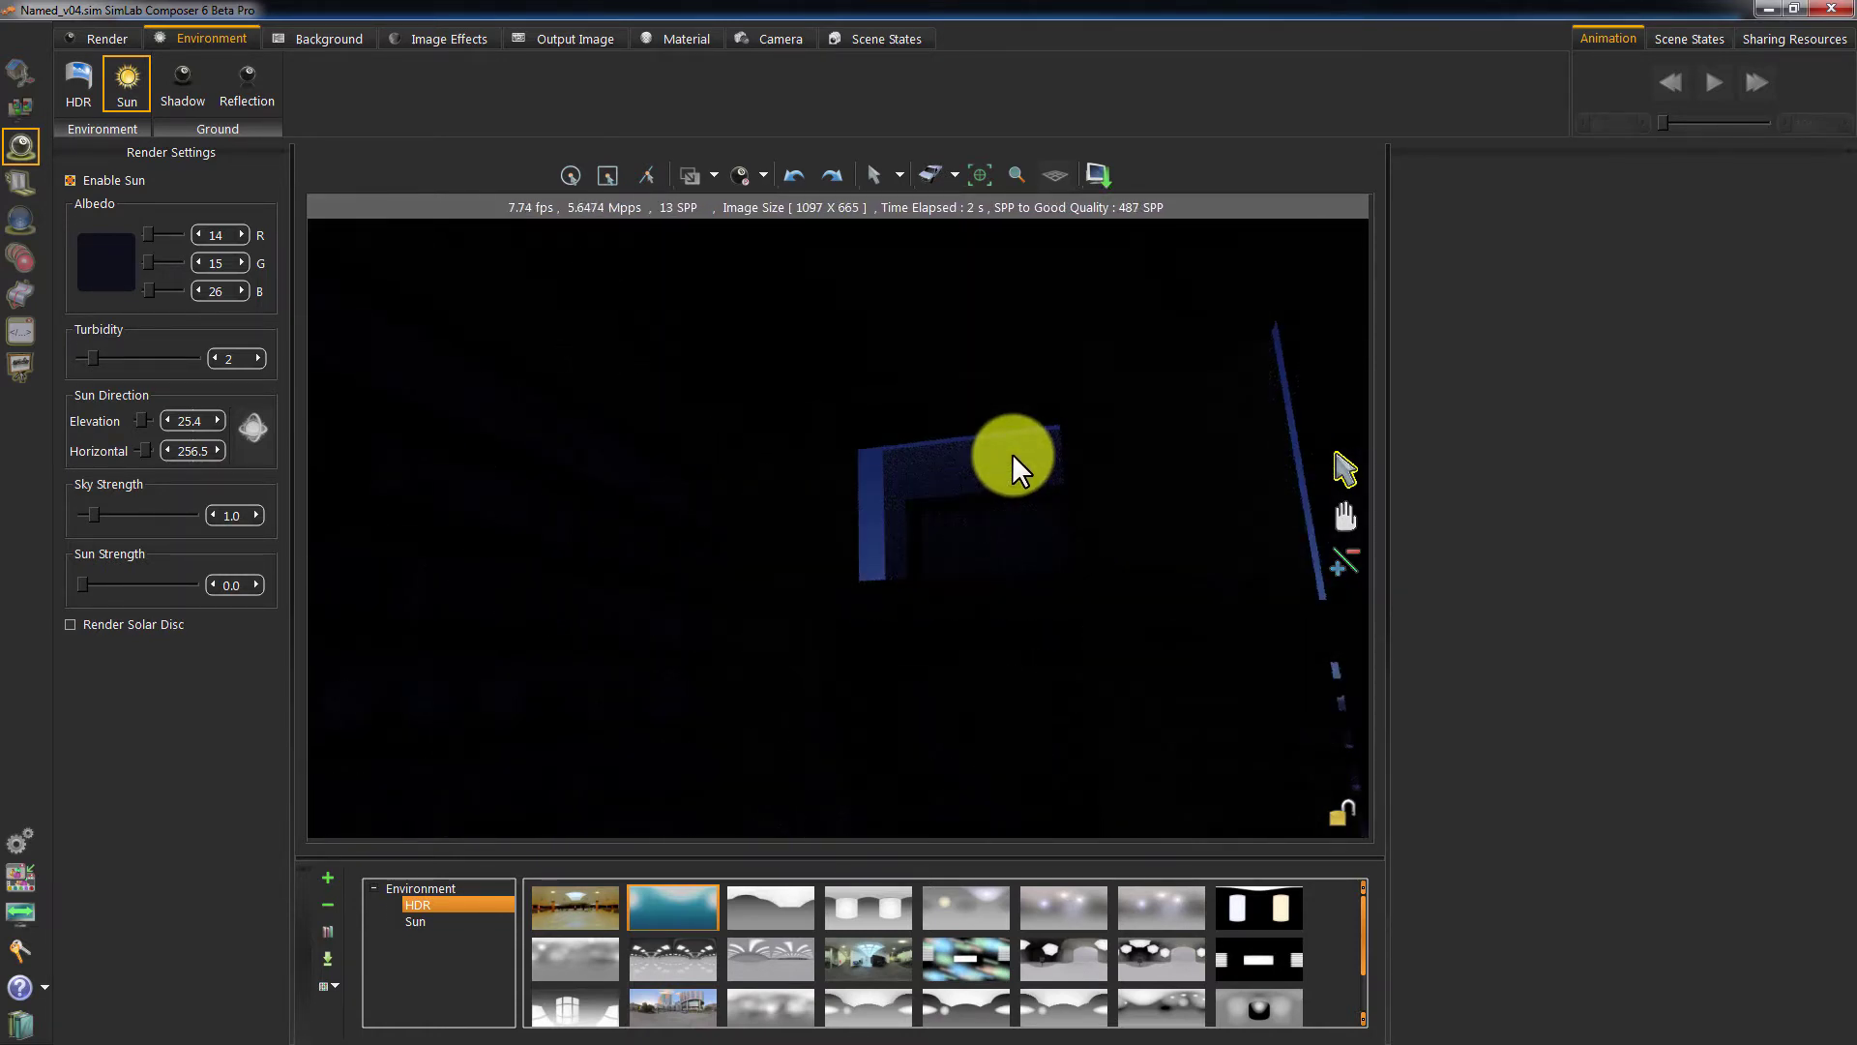
pyautogui.press('Escape')
# - Bring the recessed ceiling fixture into view and add a spot light to the scene
pyautogui.moveTo(1012, 453); pyautogui.dragTo(816, 511, button='middle')
pyautogui.moveTo(693, 414); pyautogui.dragTo(809, 418, button='middle')
pyautogui.moveTo(828, 509); pyautogui.dragTo(641, 375, button='middle')
pyautogui.click(25, 67)
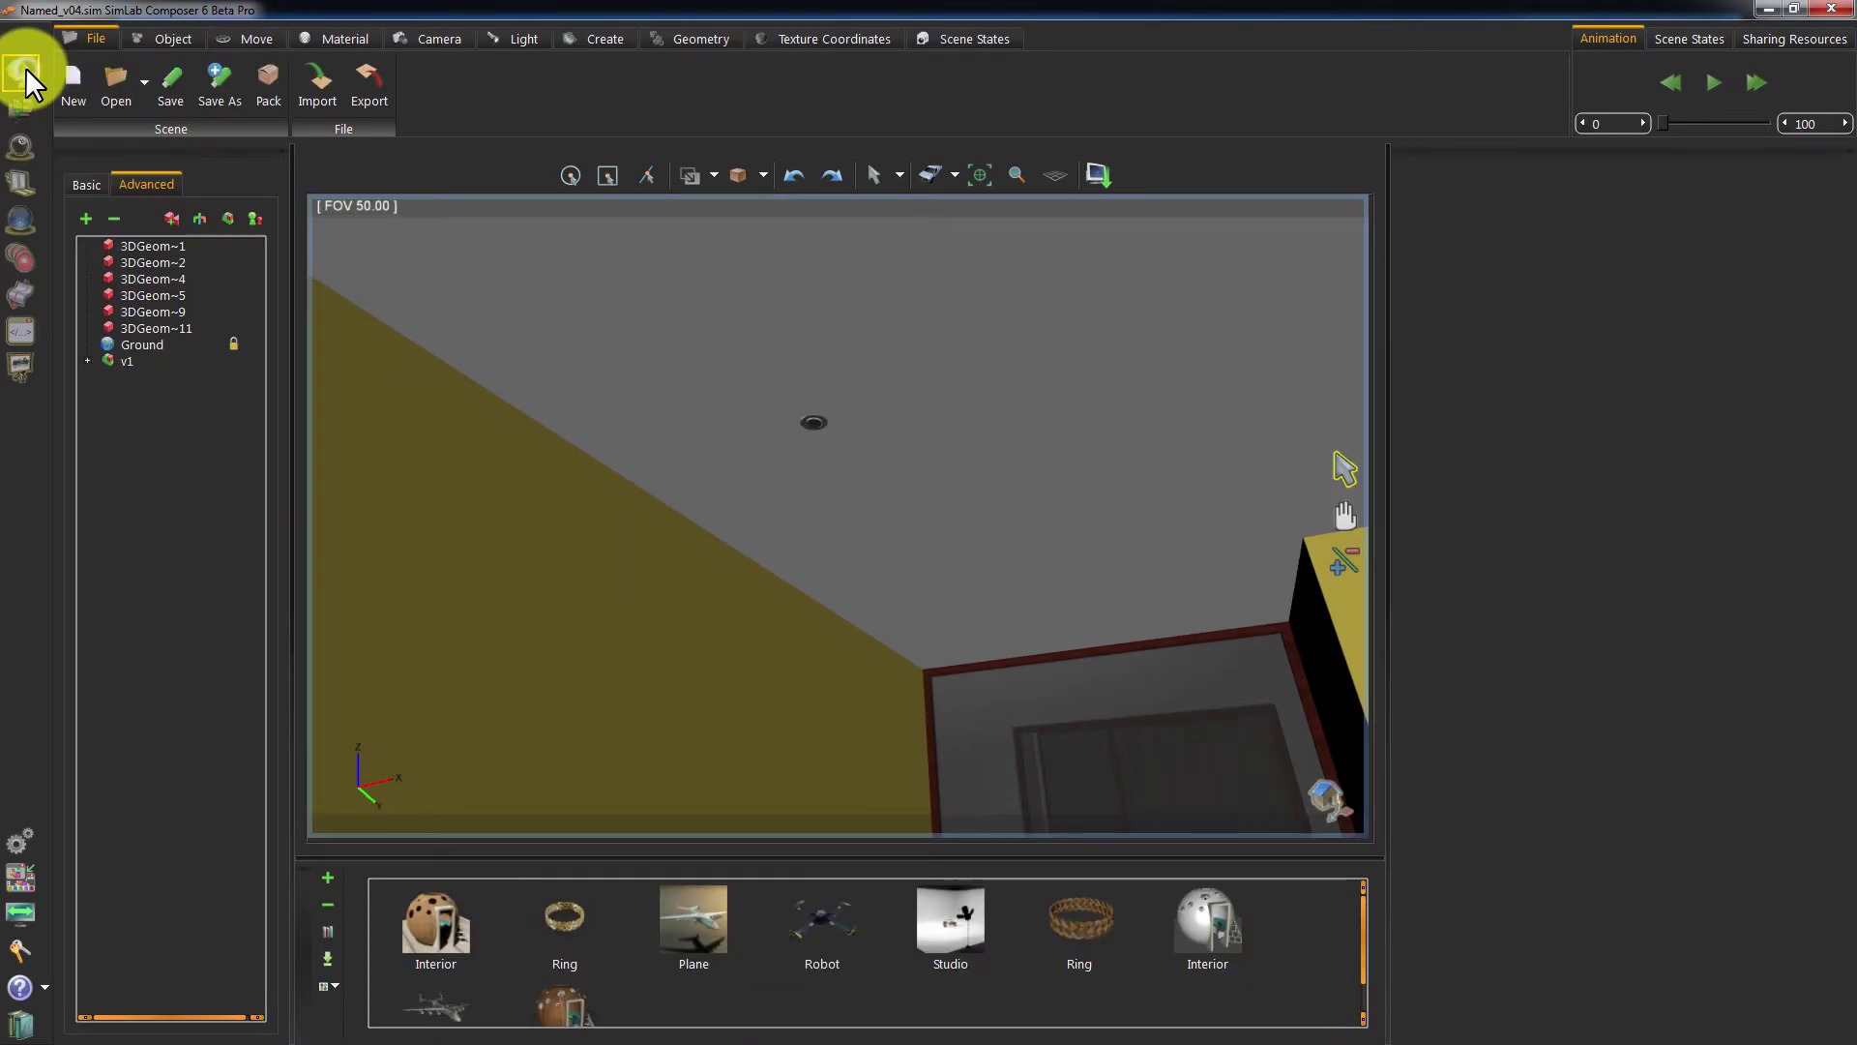
pyautogui.click(496, 38)
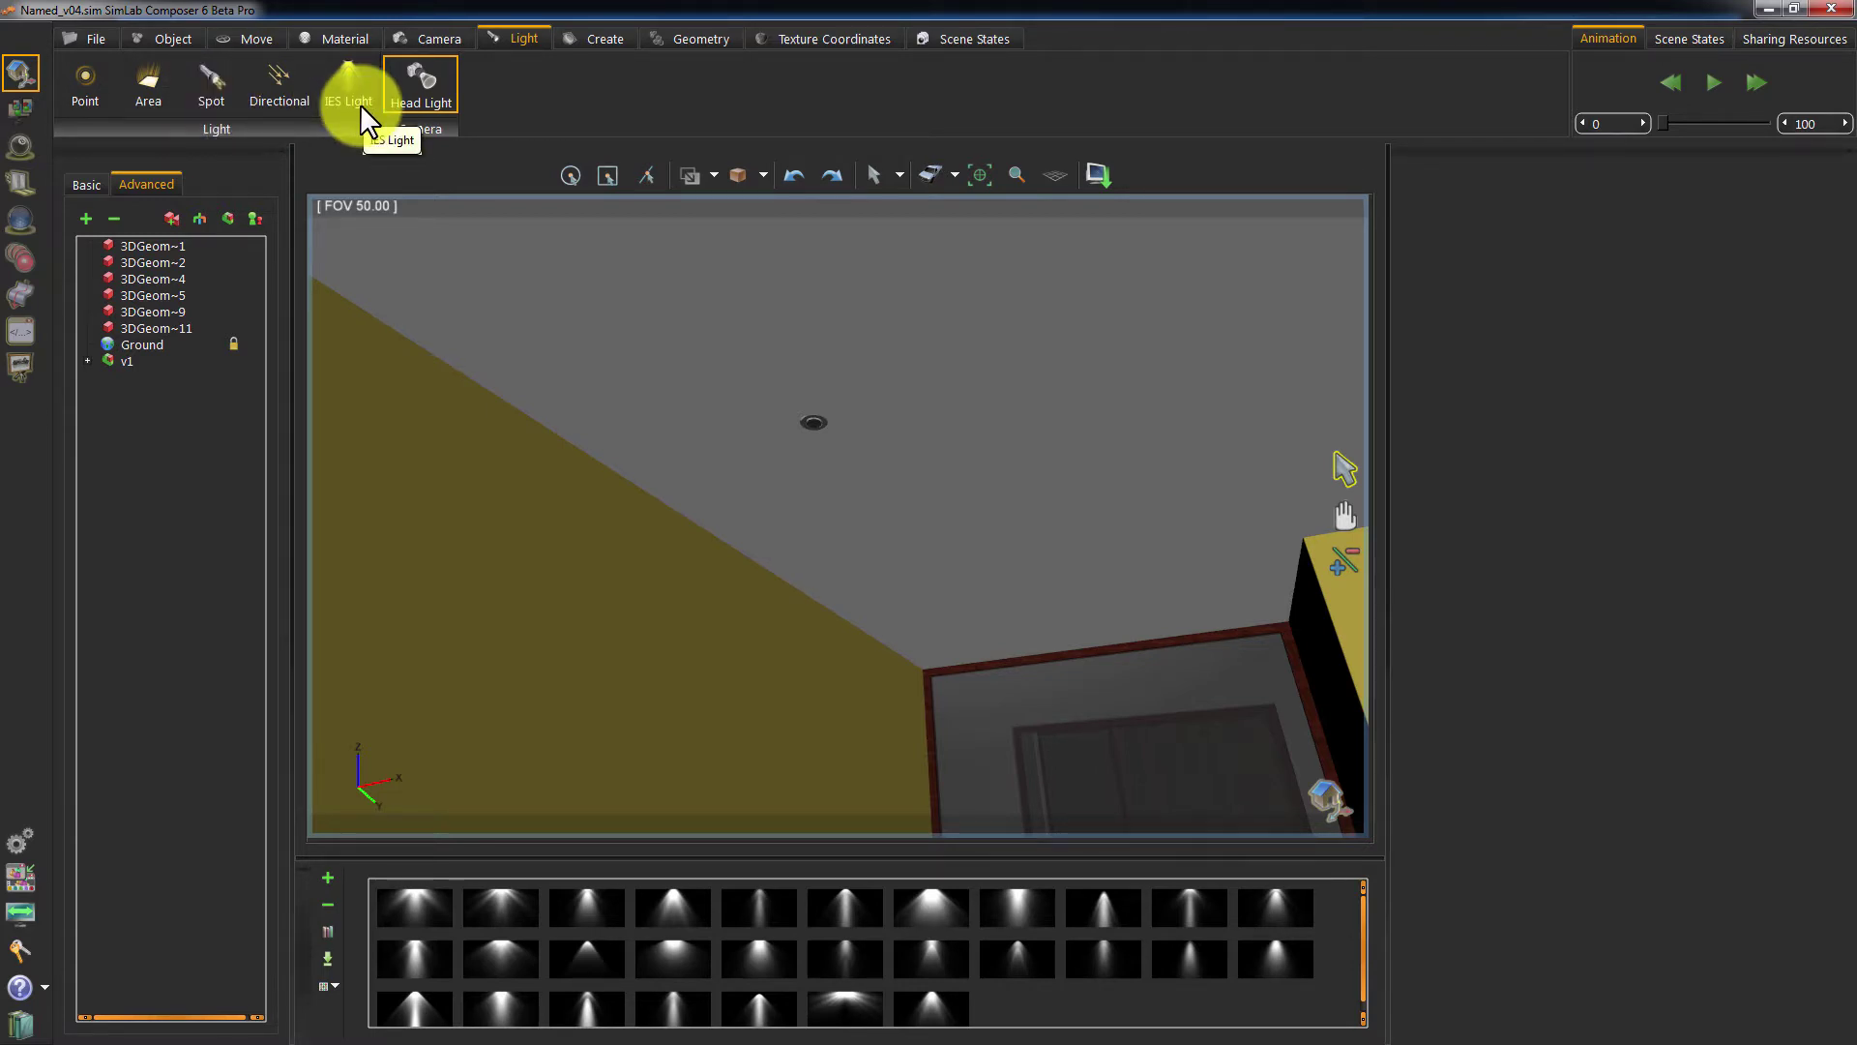
pyautogui.click(212, 103)
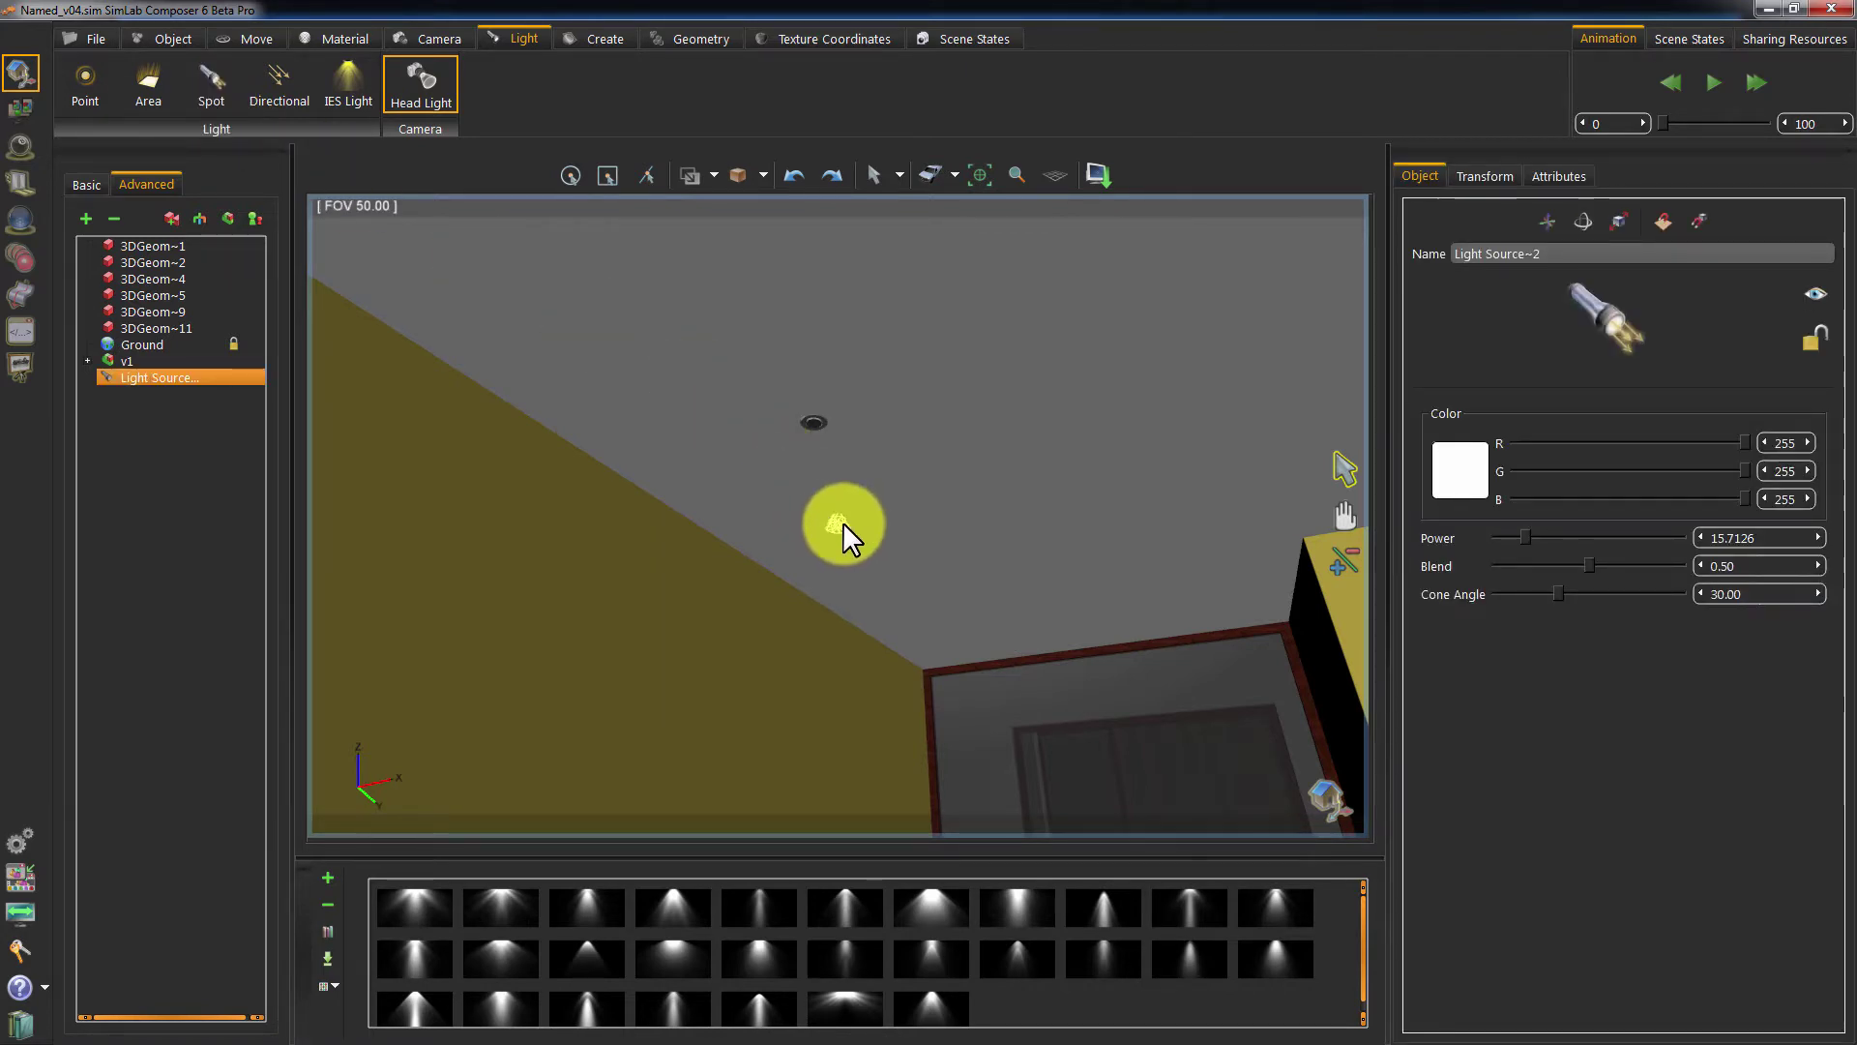
# - Snap the new spot light to the recessed ceiling fixture
pyautogui.moveTo(889, 425); pyautogui.dragTo(886, 520)
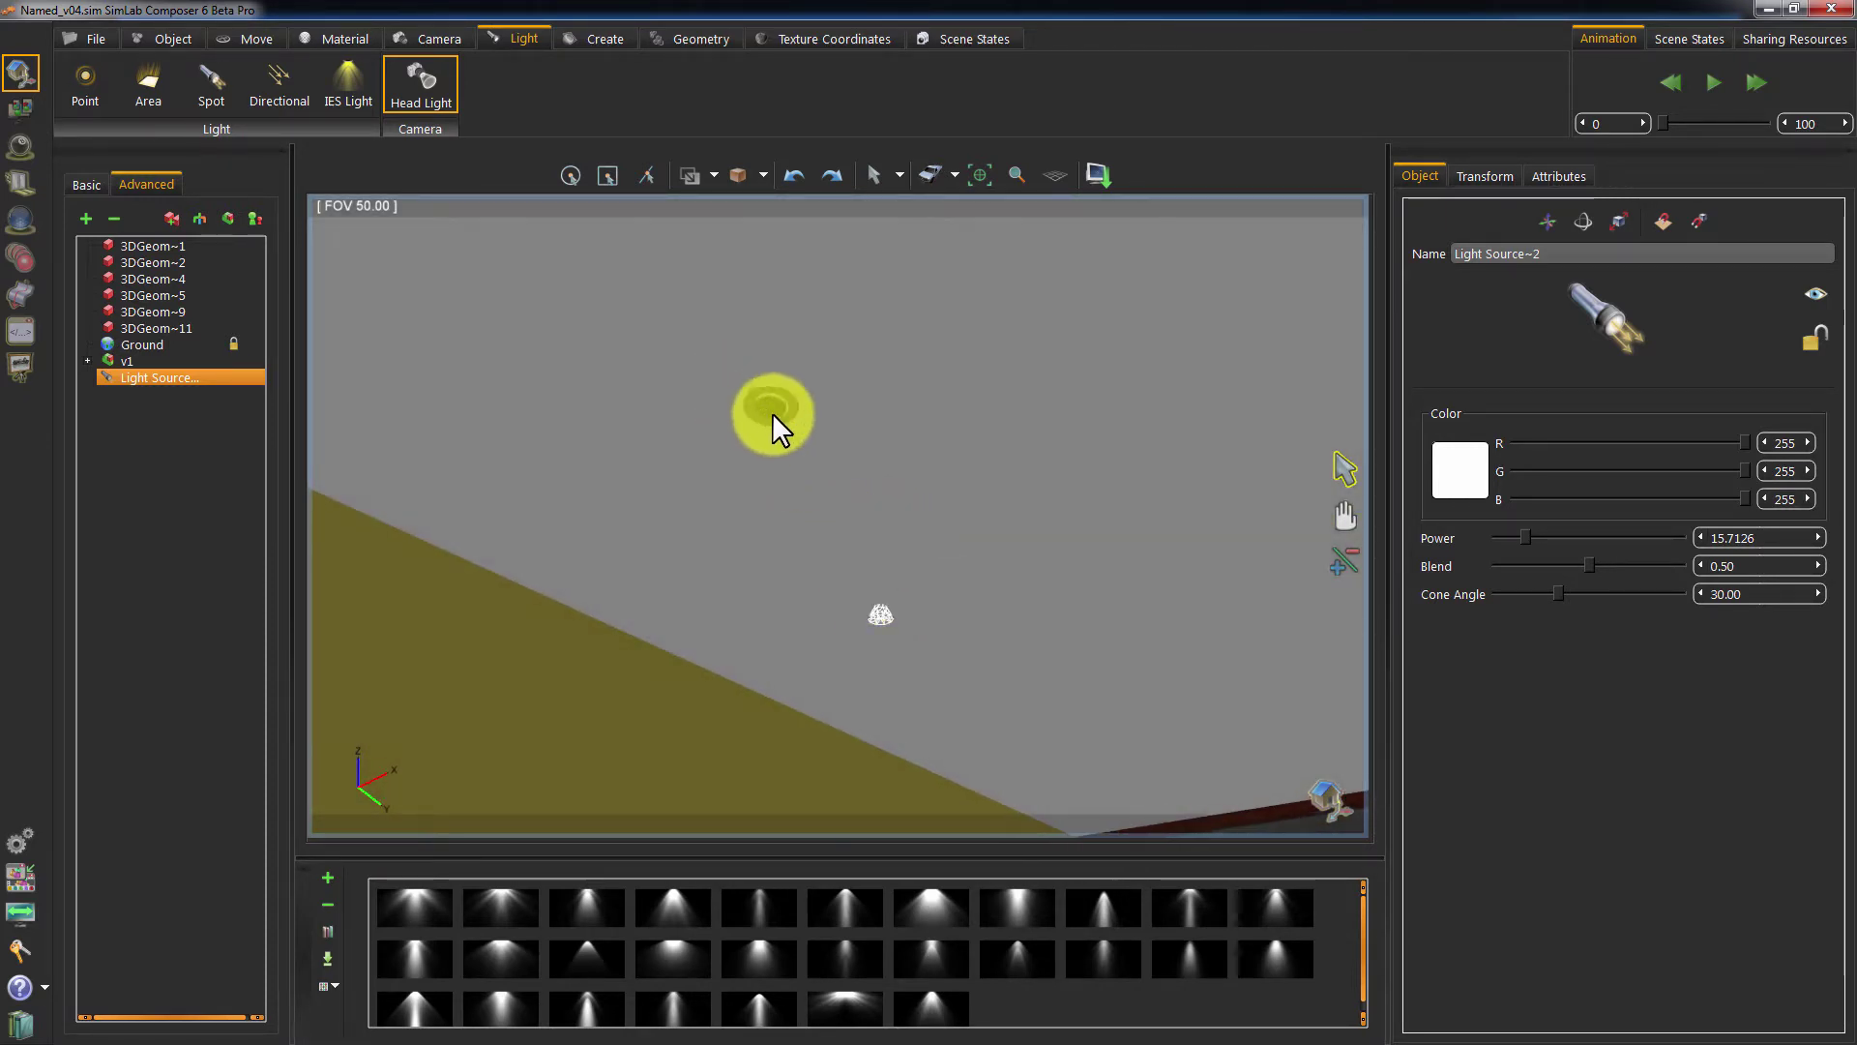
pyautogui.click(251, 38)
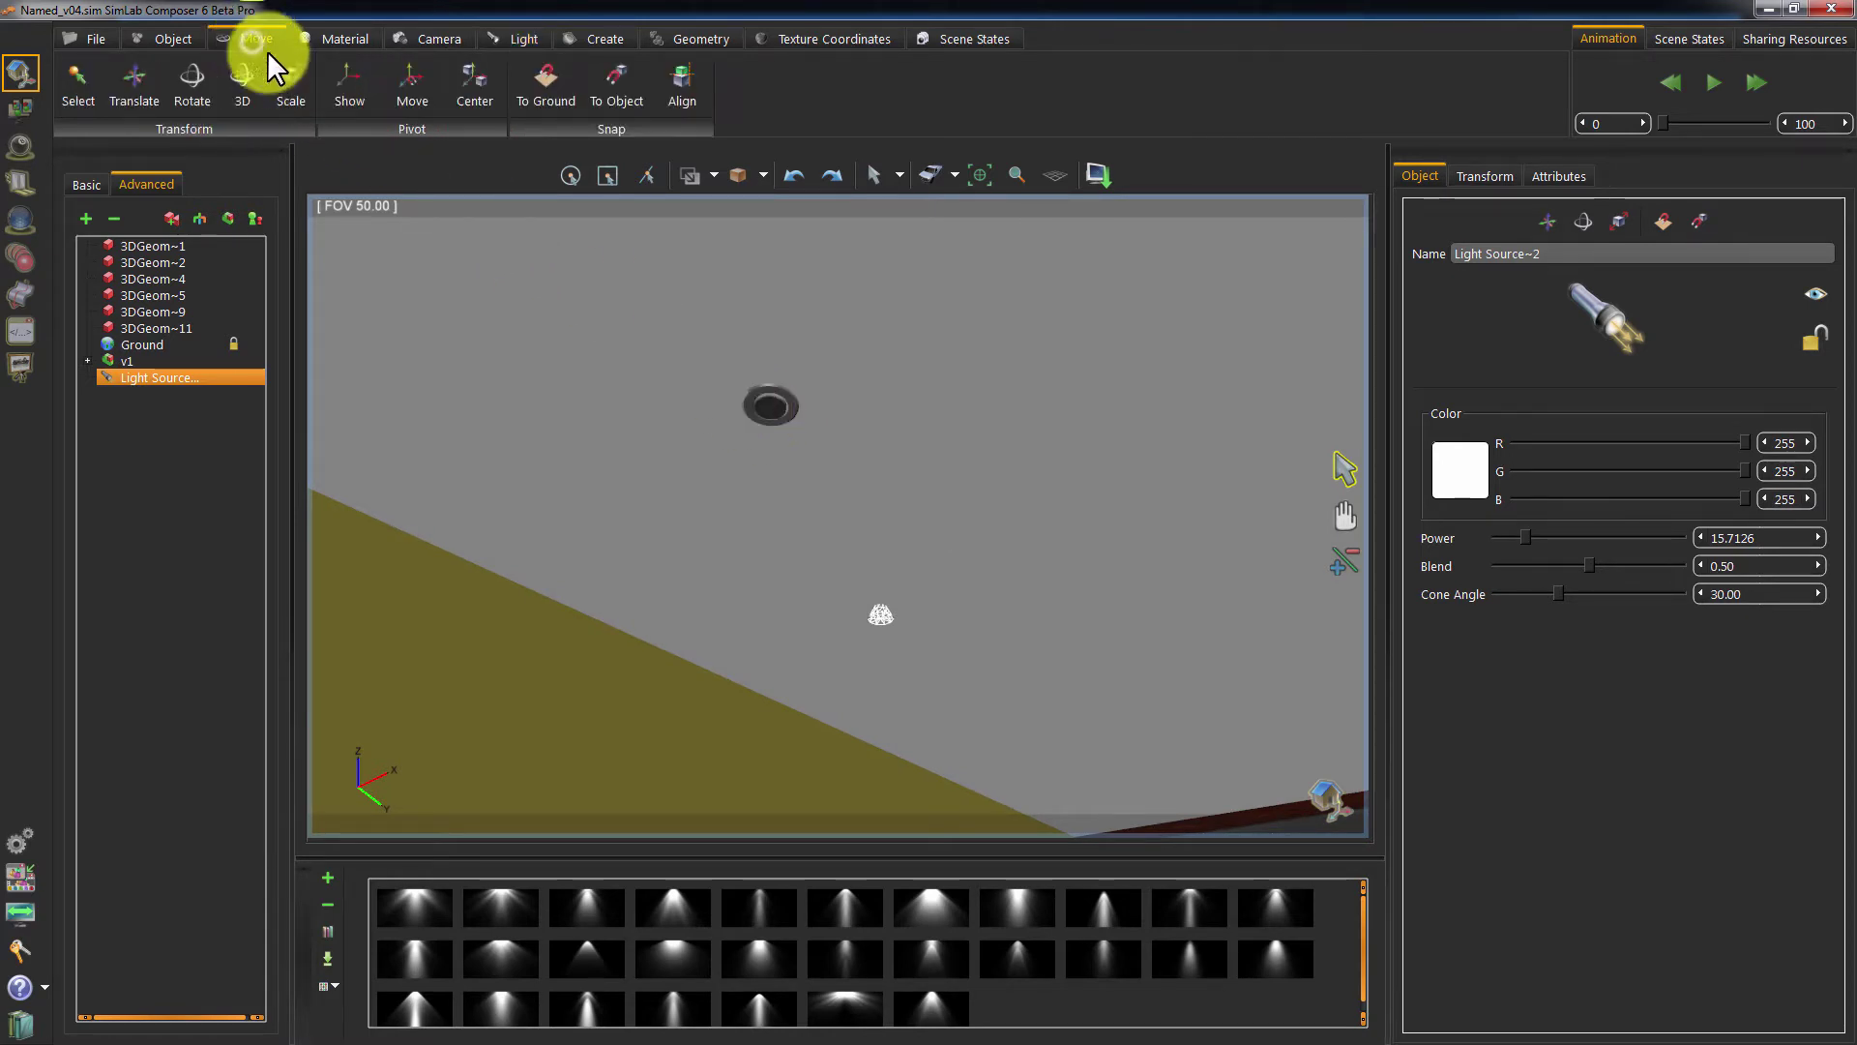
pyautogui.click(620, 83)
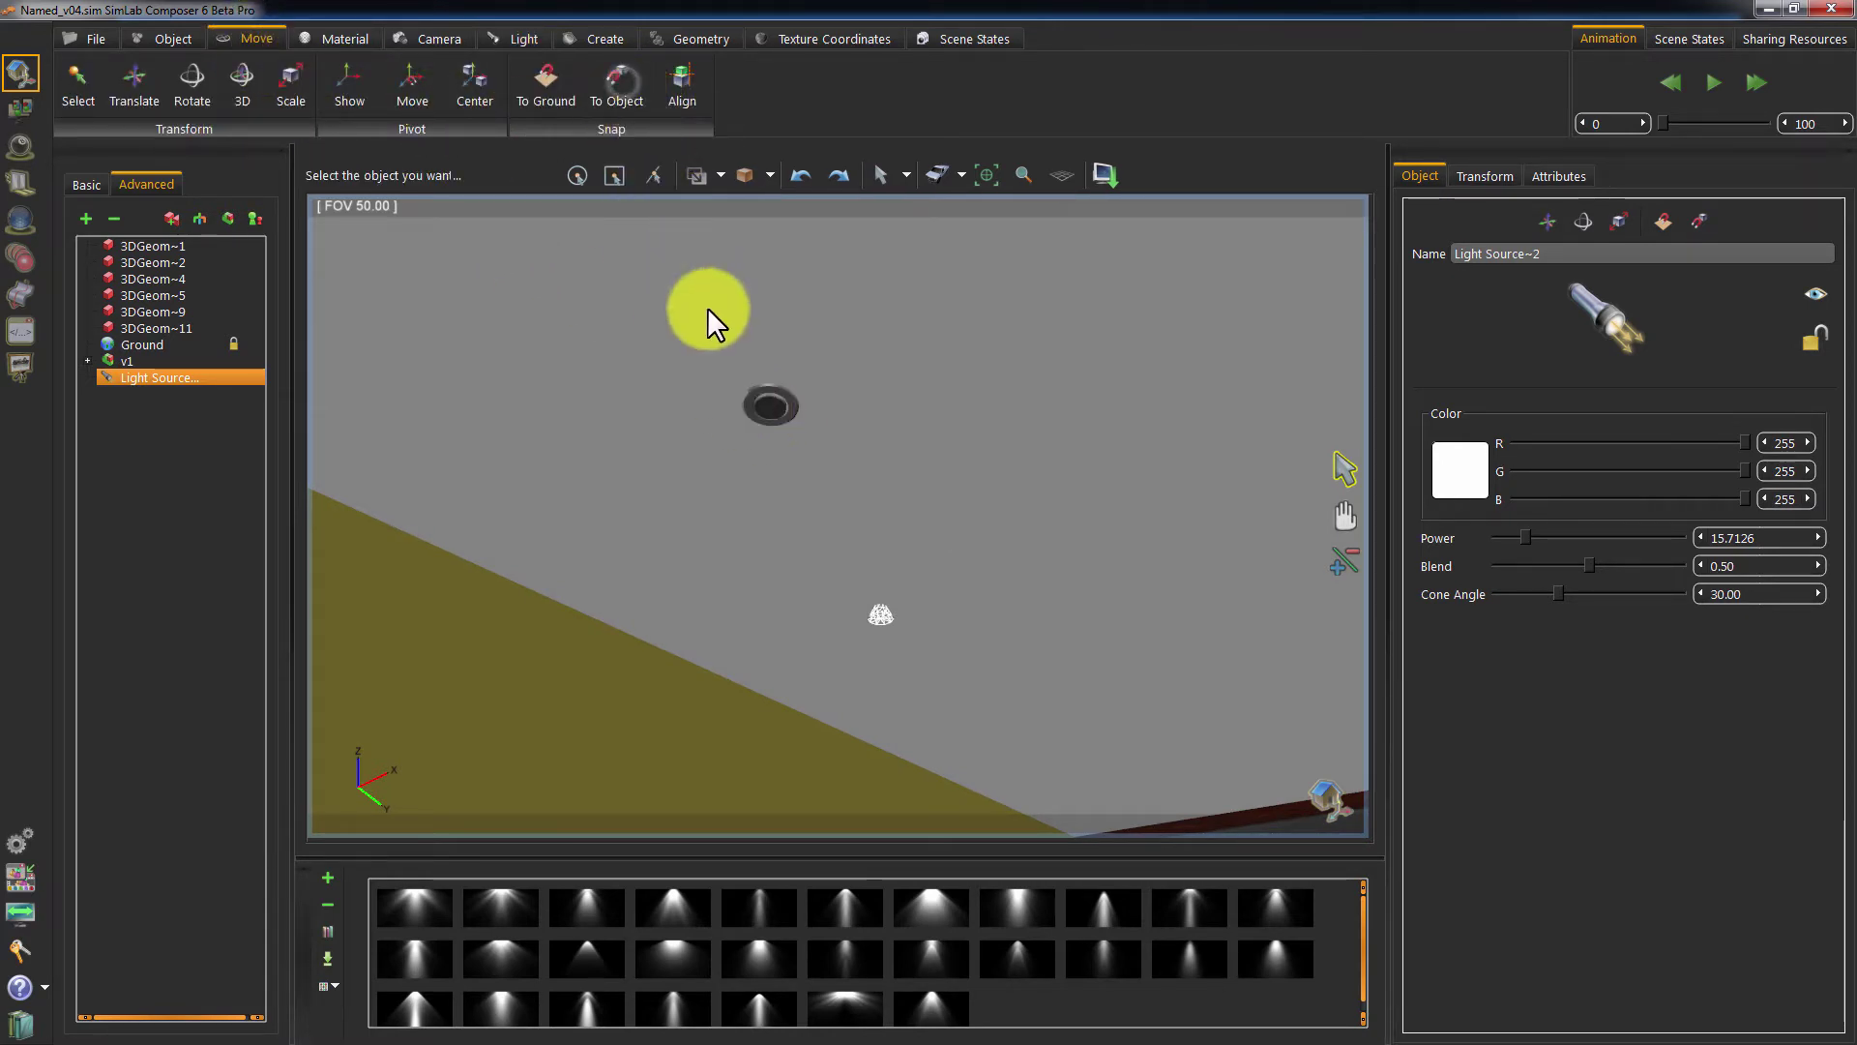
pyautogui.click(768, 405)
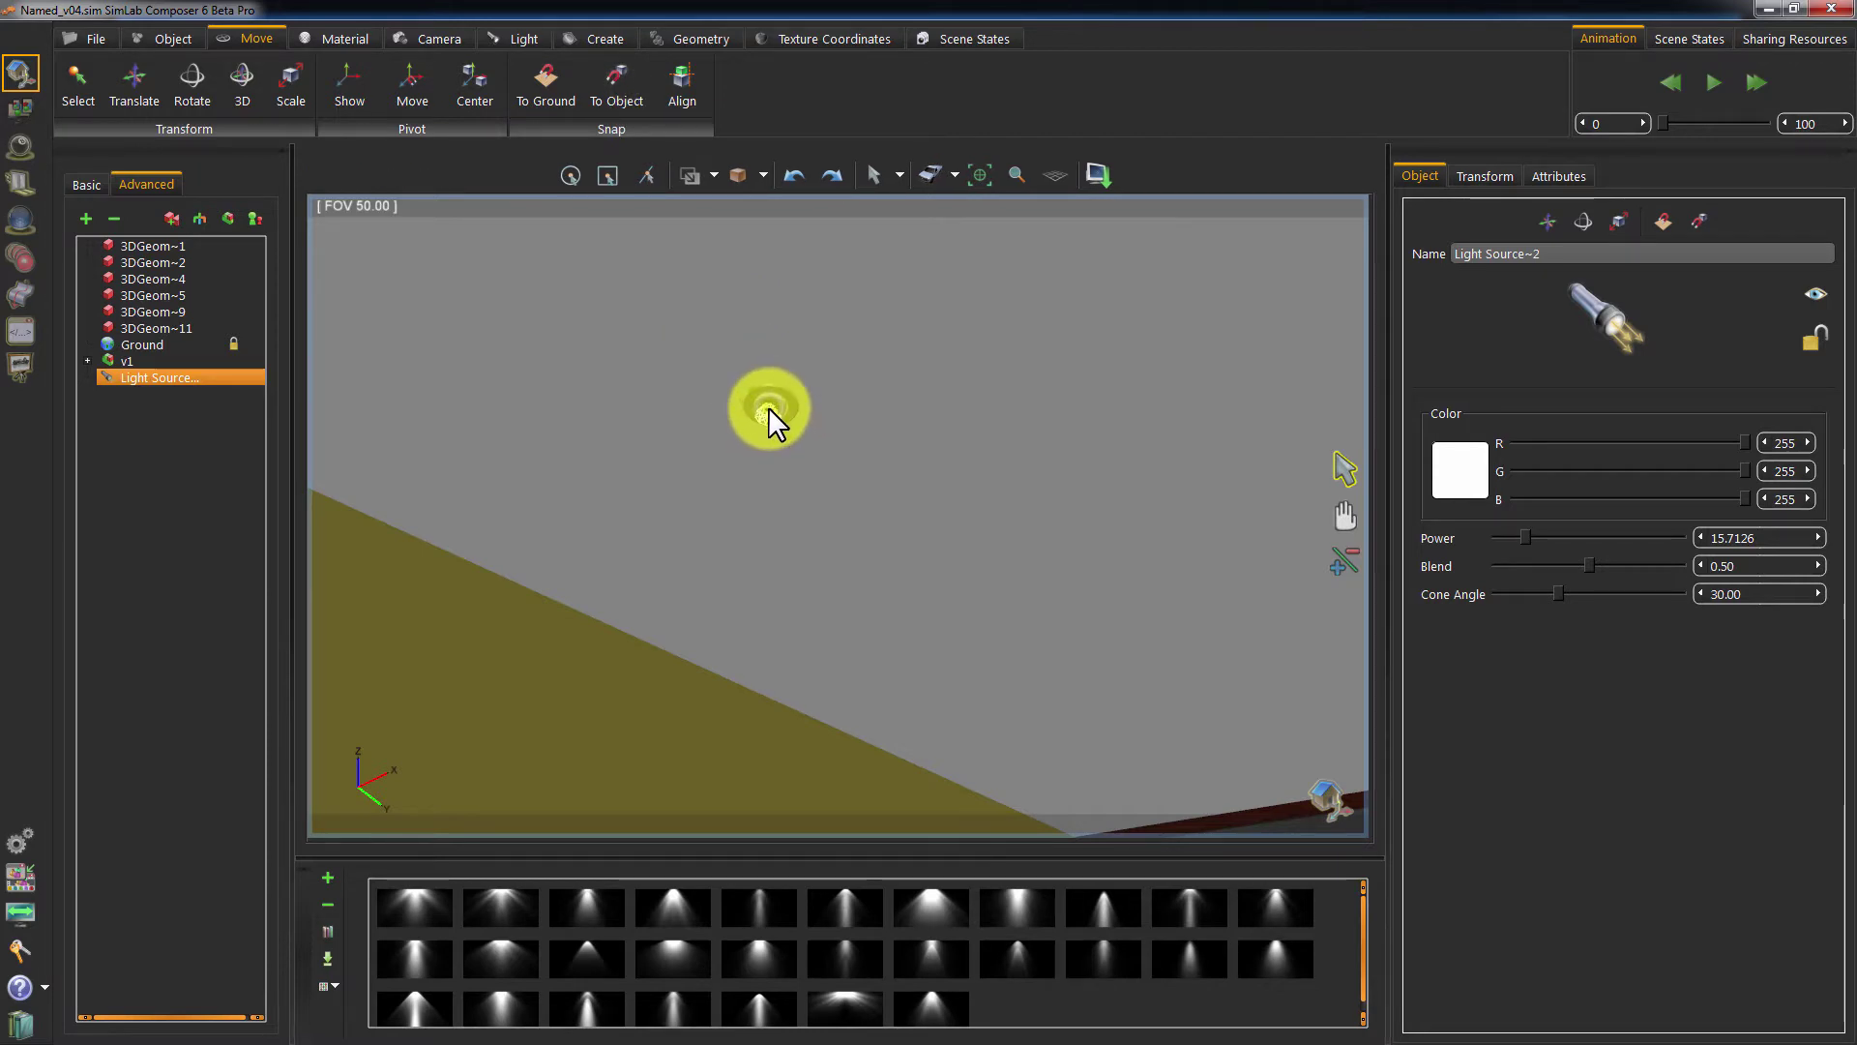
# - Set the spot light's blend to 1.00 and its cone angle to 90.00
pyautogui.moveTo(653, 516)
pyautogui.mouseDown()
pyautogui.moveTo(728, 593)
pyautogui.moveTo(826, 601)
pyautogui.moveTo(868, 567)
pyautogui.moveTo(803, 616)
pyautogui.moveTo(753, 631)
pyautogui.moveTo(855, 540)
pyautogui.moveTo(838, 430)
pyautogui.moveTo(865, 583)
pyautogui.moveTo(904, 451)
pyautogui.moveTo(972, 467)
pyautogui.moveTo(970, 553)
pyautogui.mouseUp()
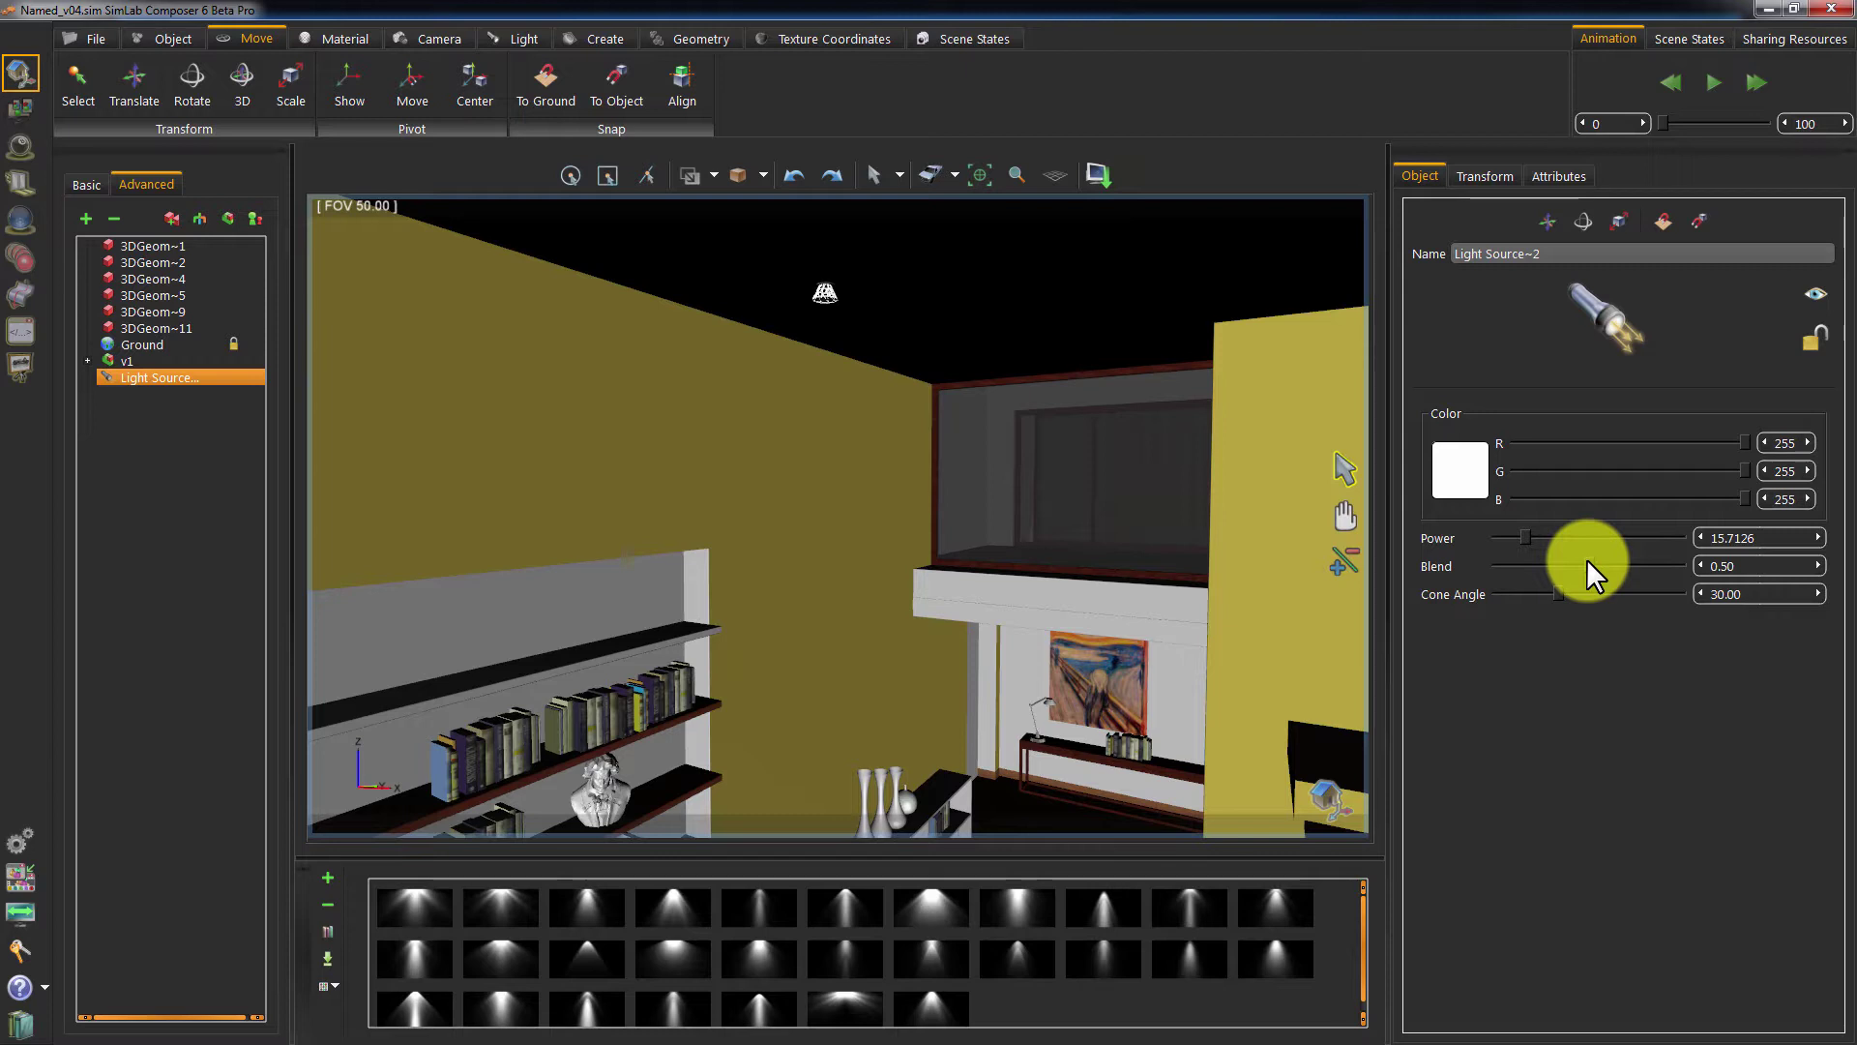
pyautogui.moveTo(1590, 561); pyautogui.dragTo(1705, 563)
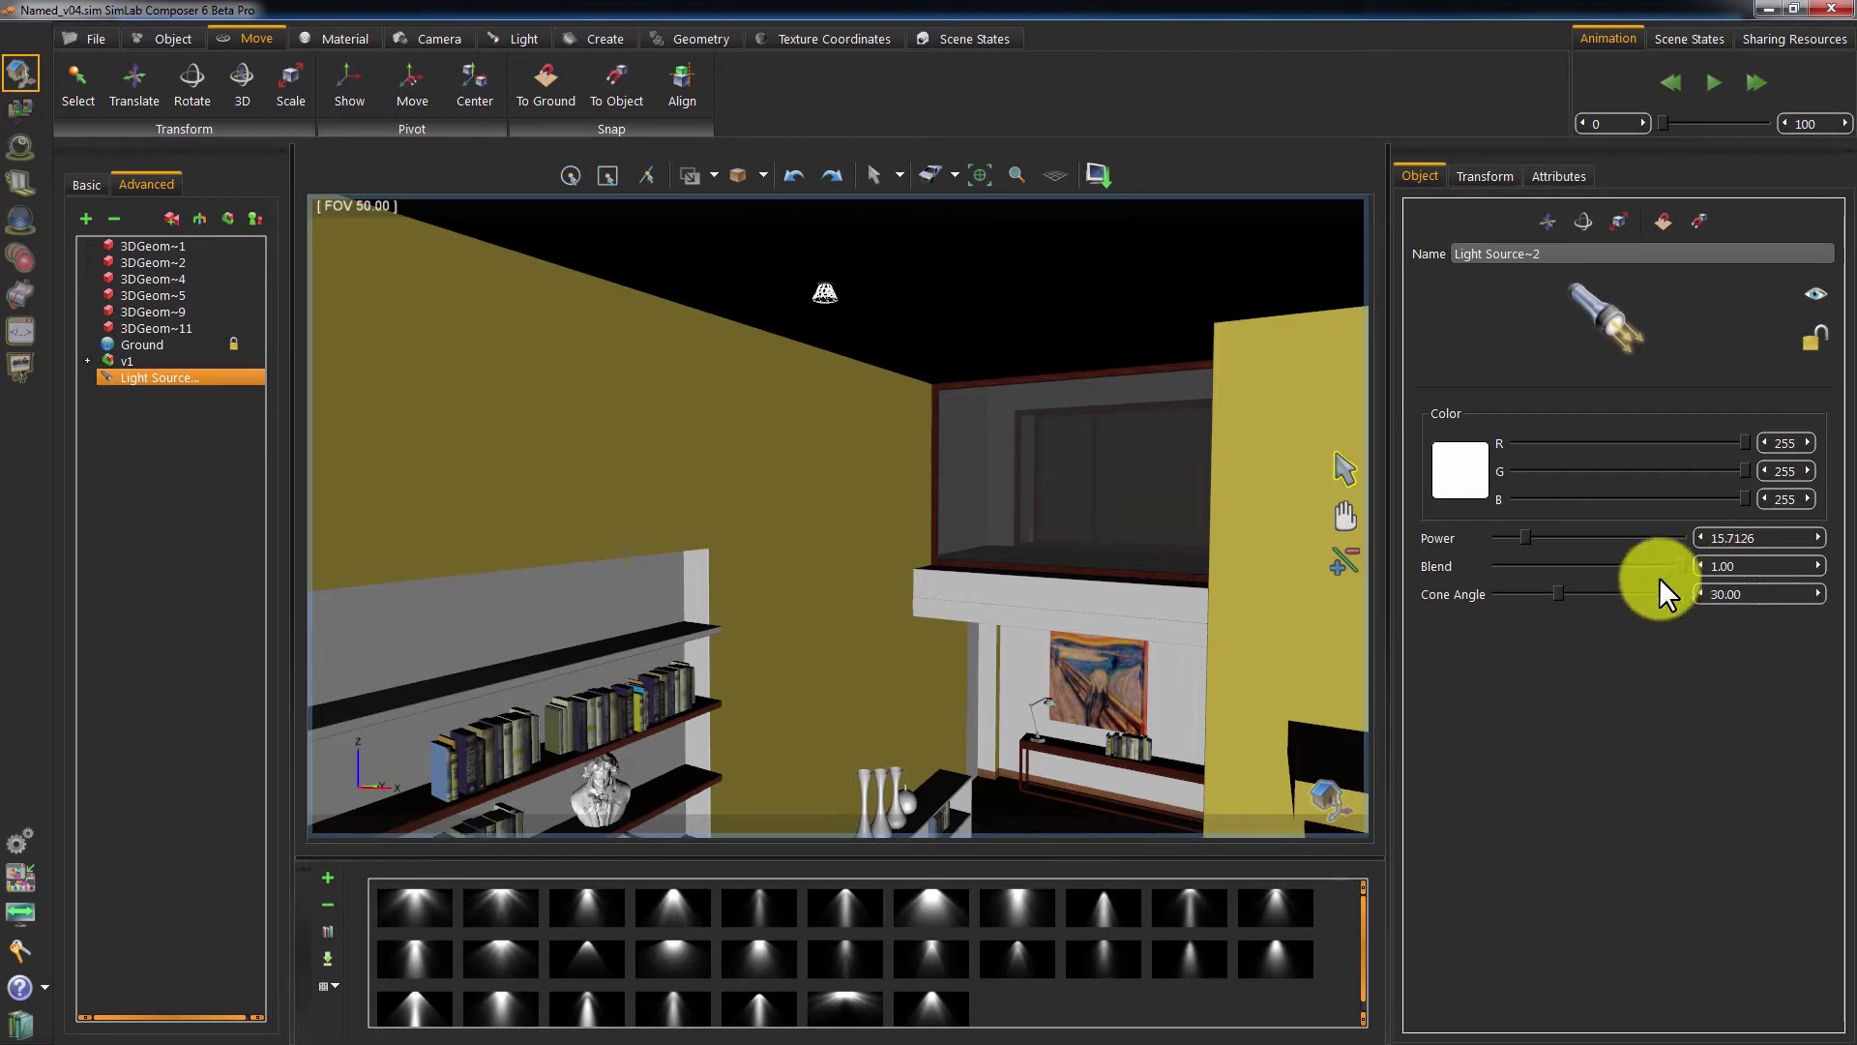
pyautogui.moveTo(1562, 590); pyautogui.dragTo(1707, 594)
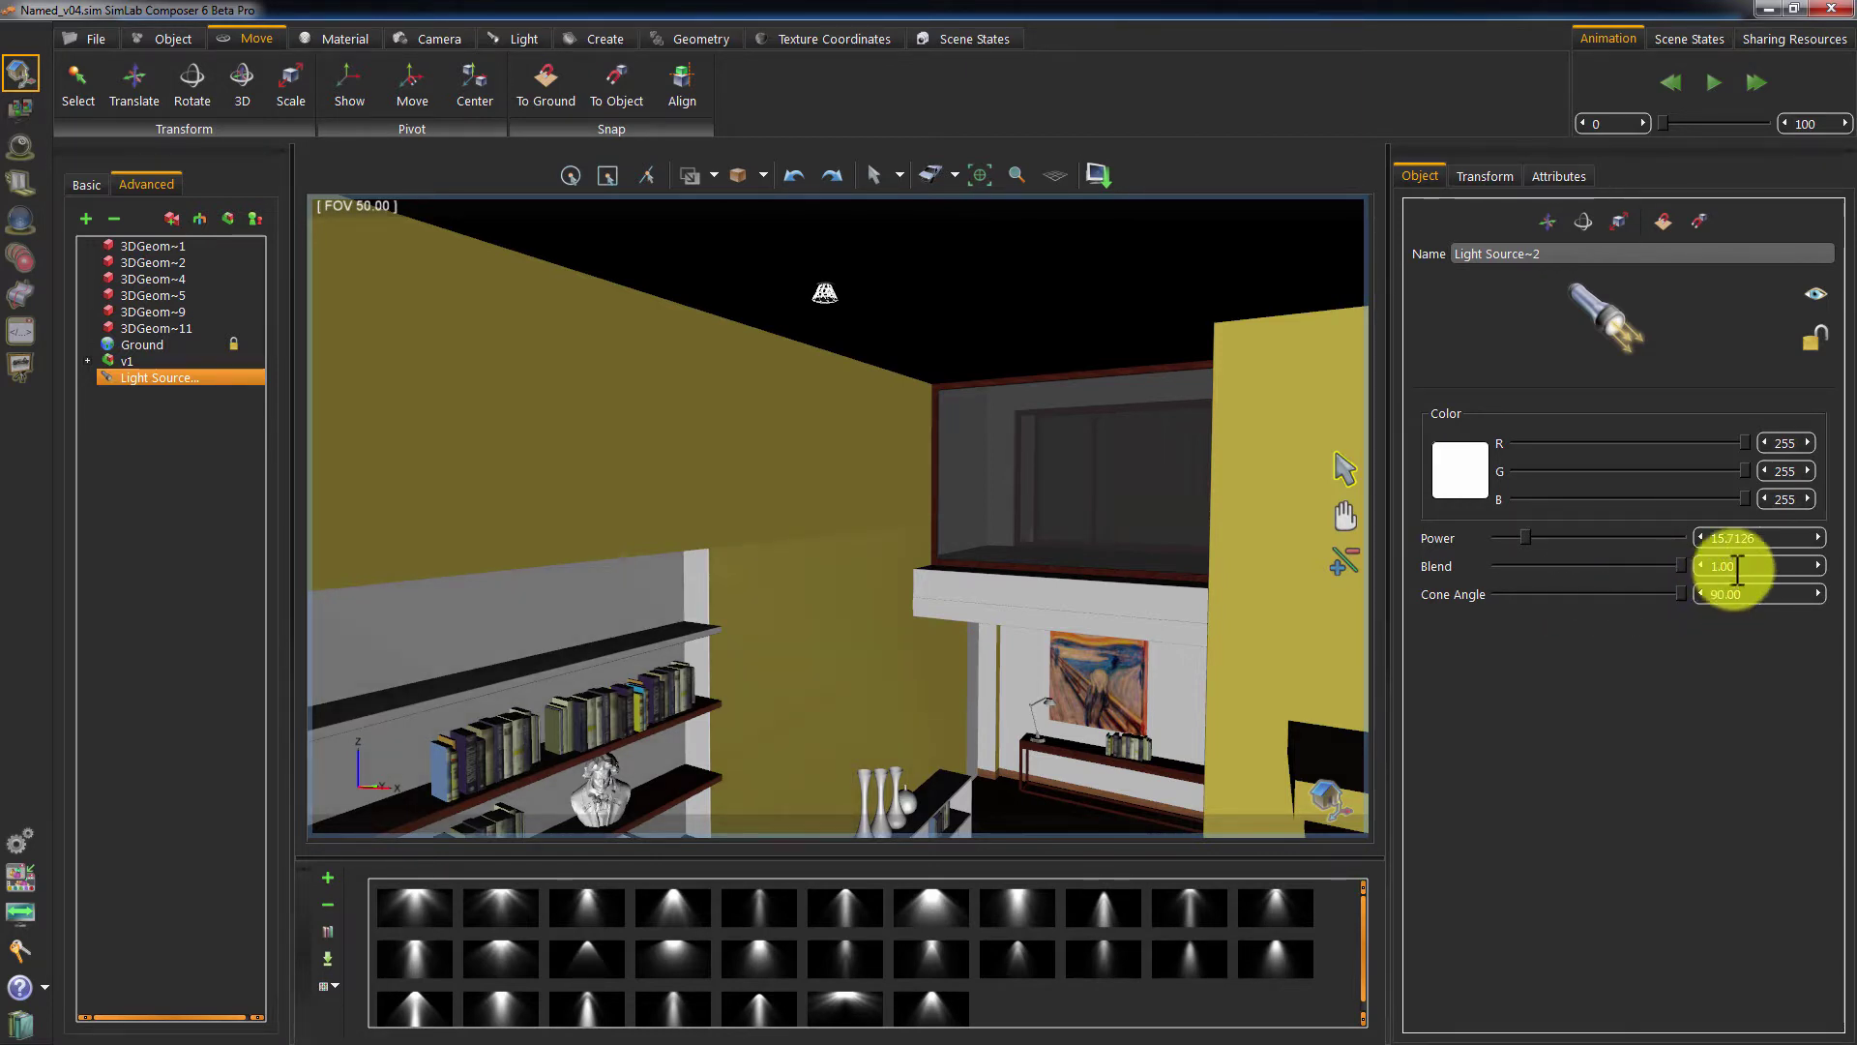
# - Set the spot light's power to 1500
pyautogui.click(1766, 538)
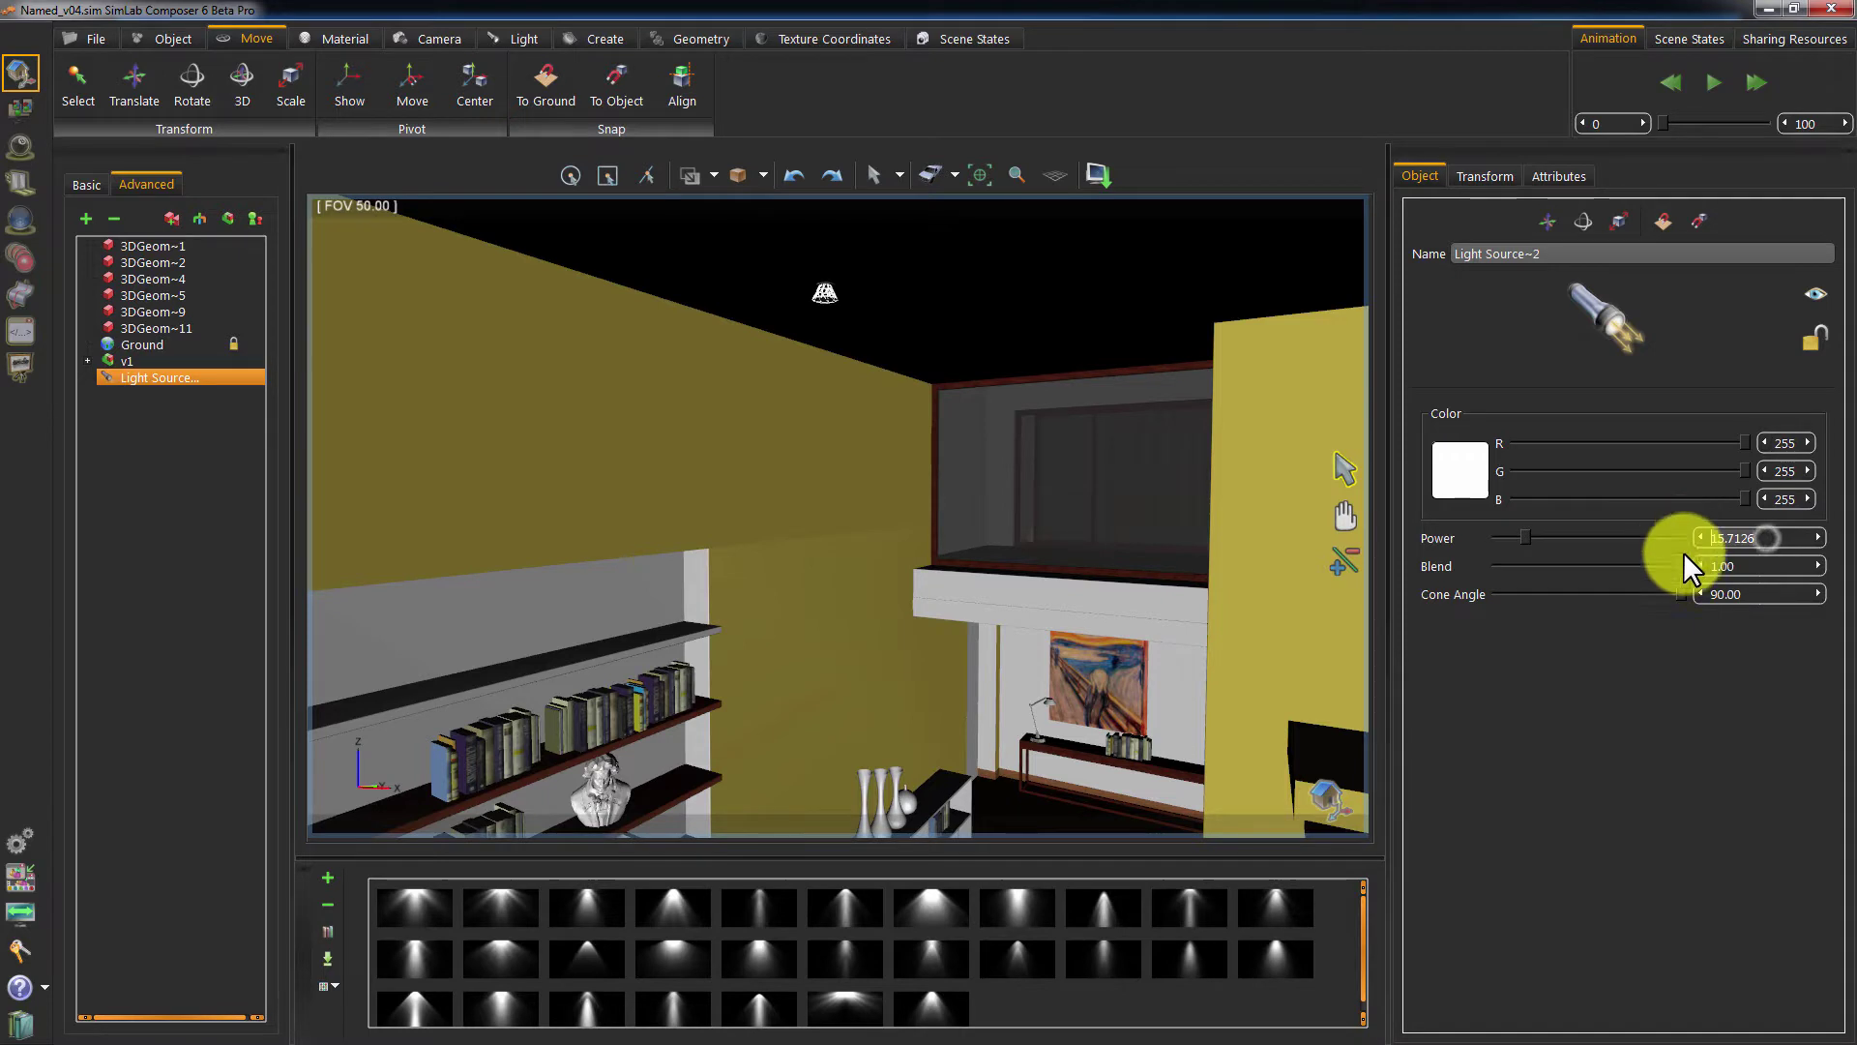
pyautogui.write('1500')
pyautogui.press('Return')
pyautogui.click(1701, 670)
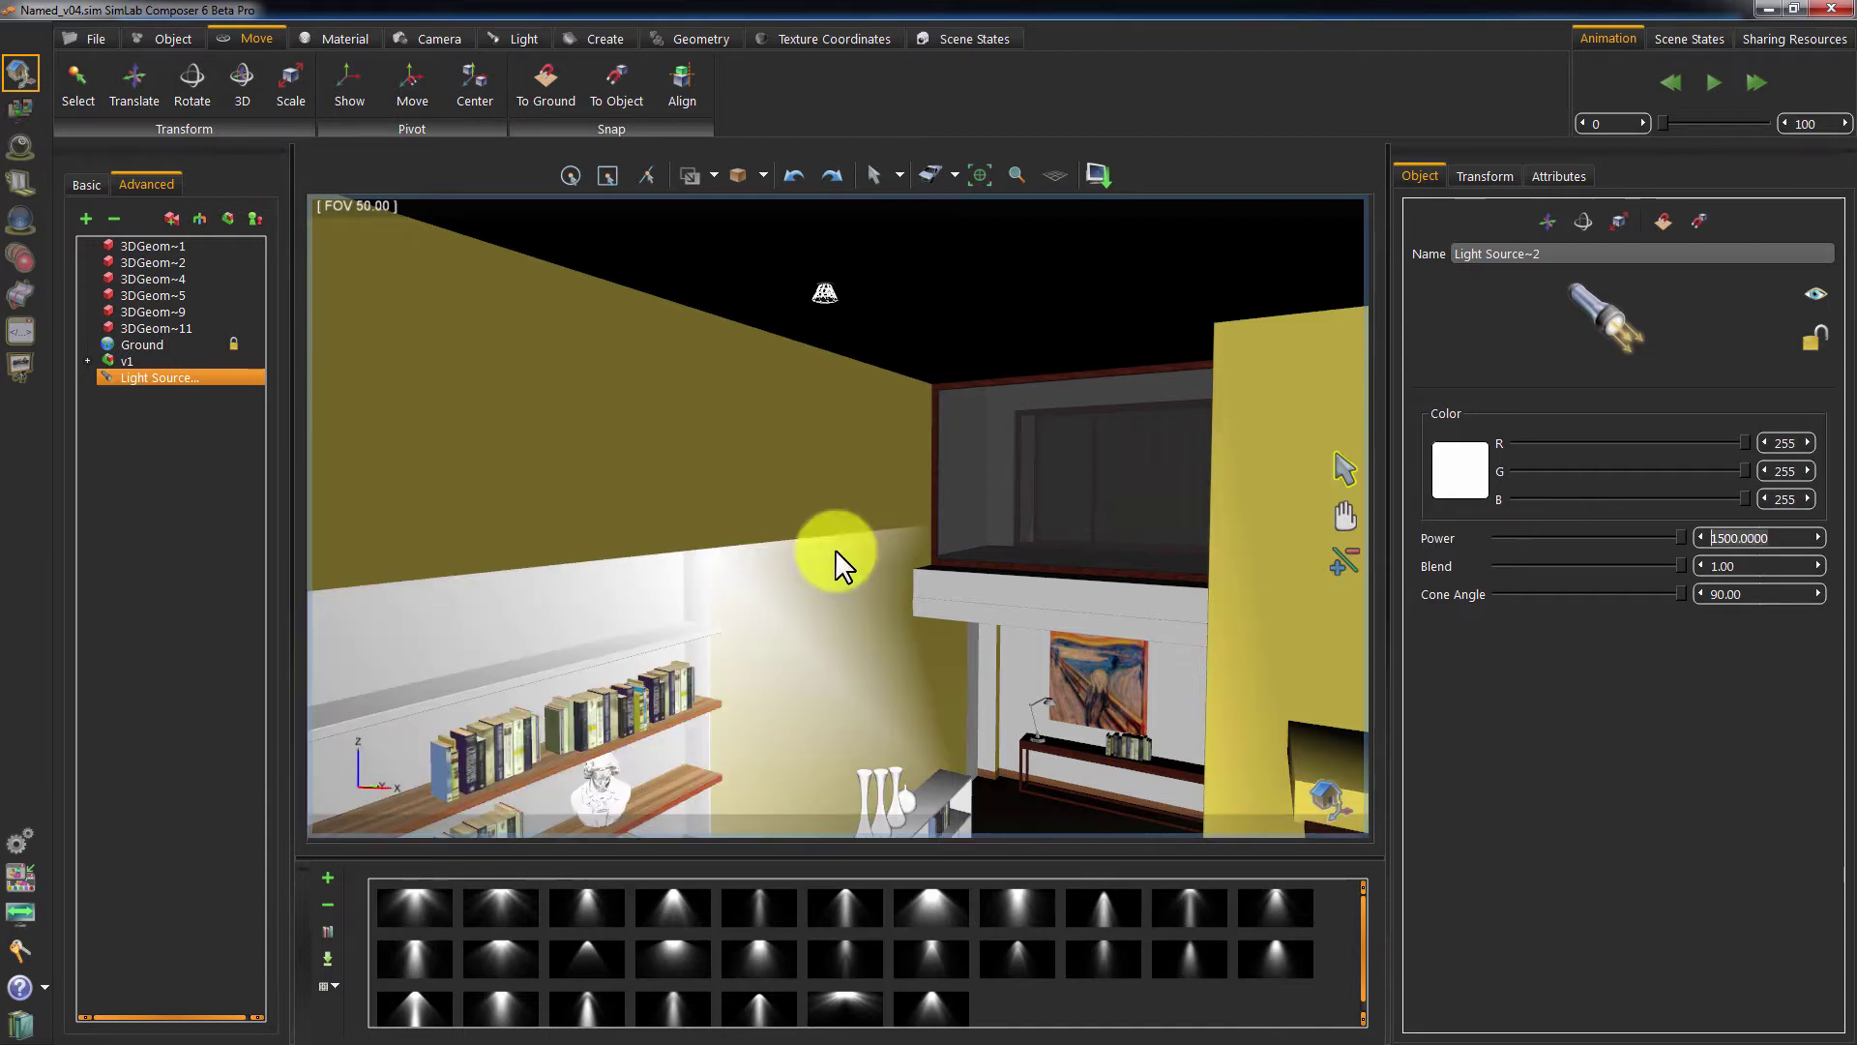
# - Start a real-time render and examine the spot light's effect on the bookshelves and wall
pyautogui.moveTo(838, 630); pyautogui.dragTo(981, 594)
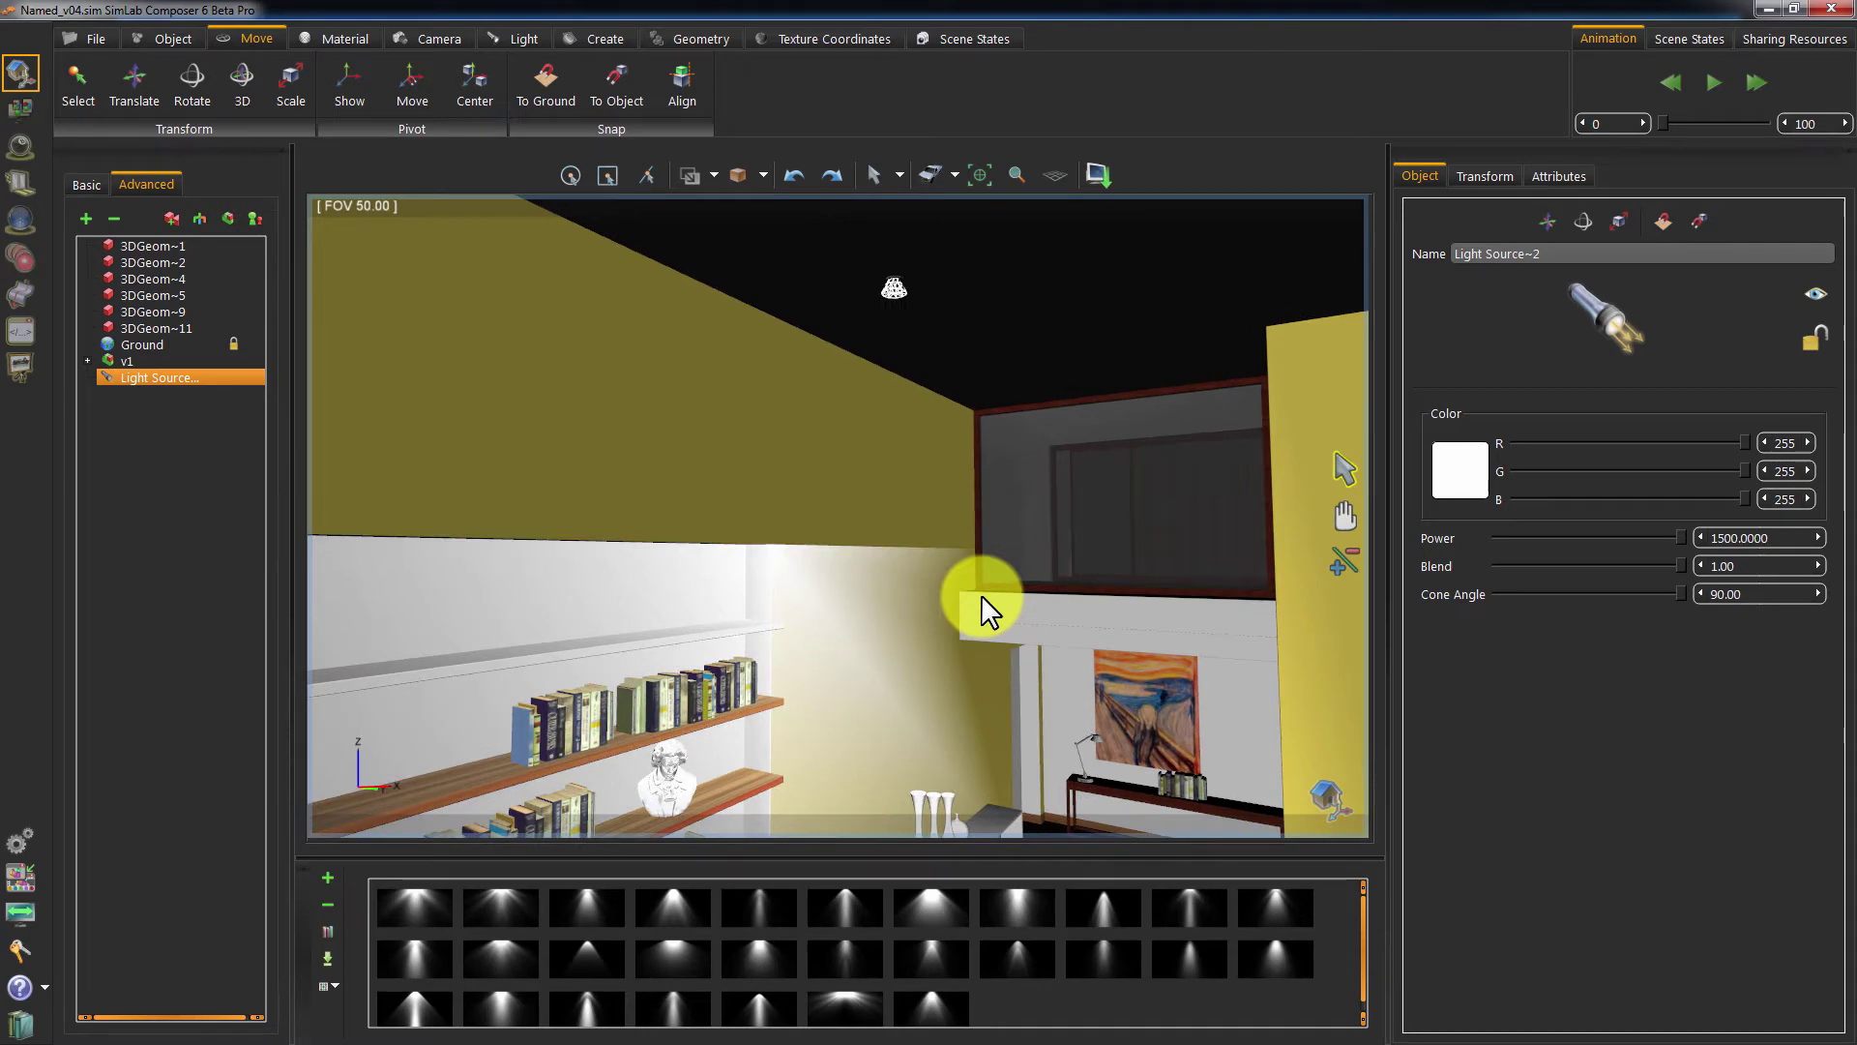
pyautogui.hotkey('ctrl', 'r')
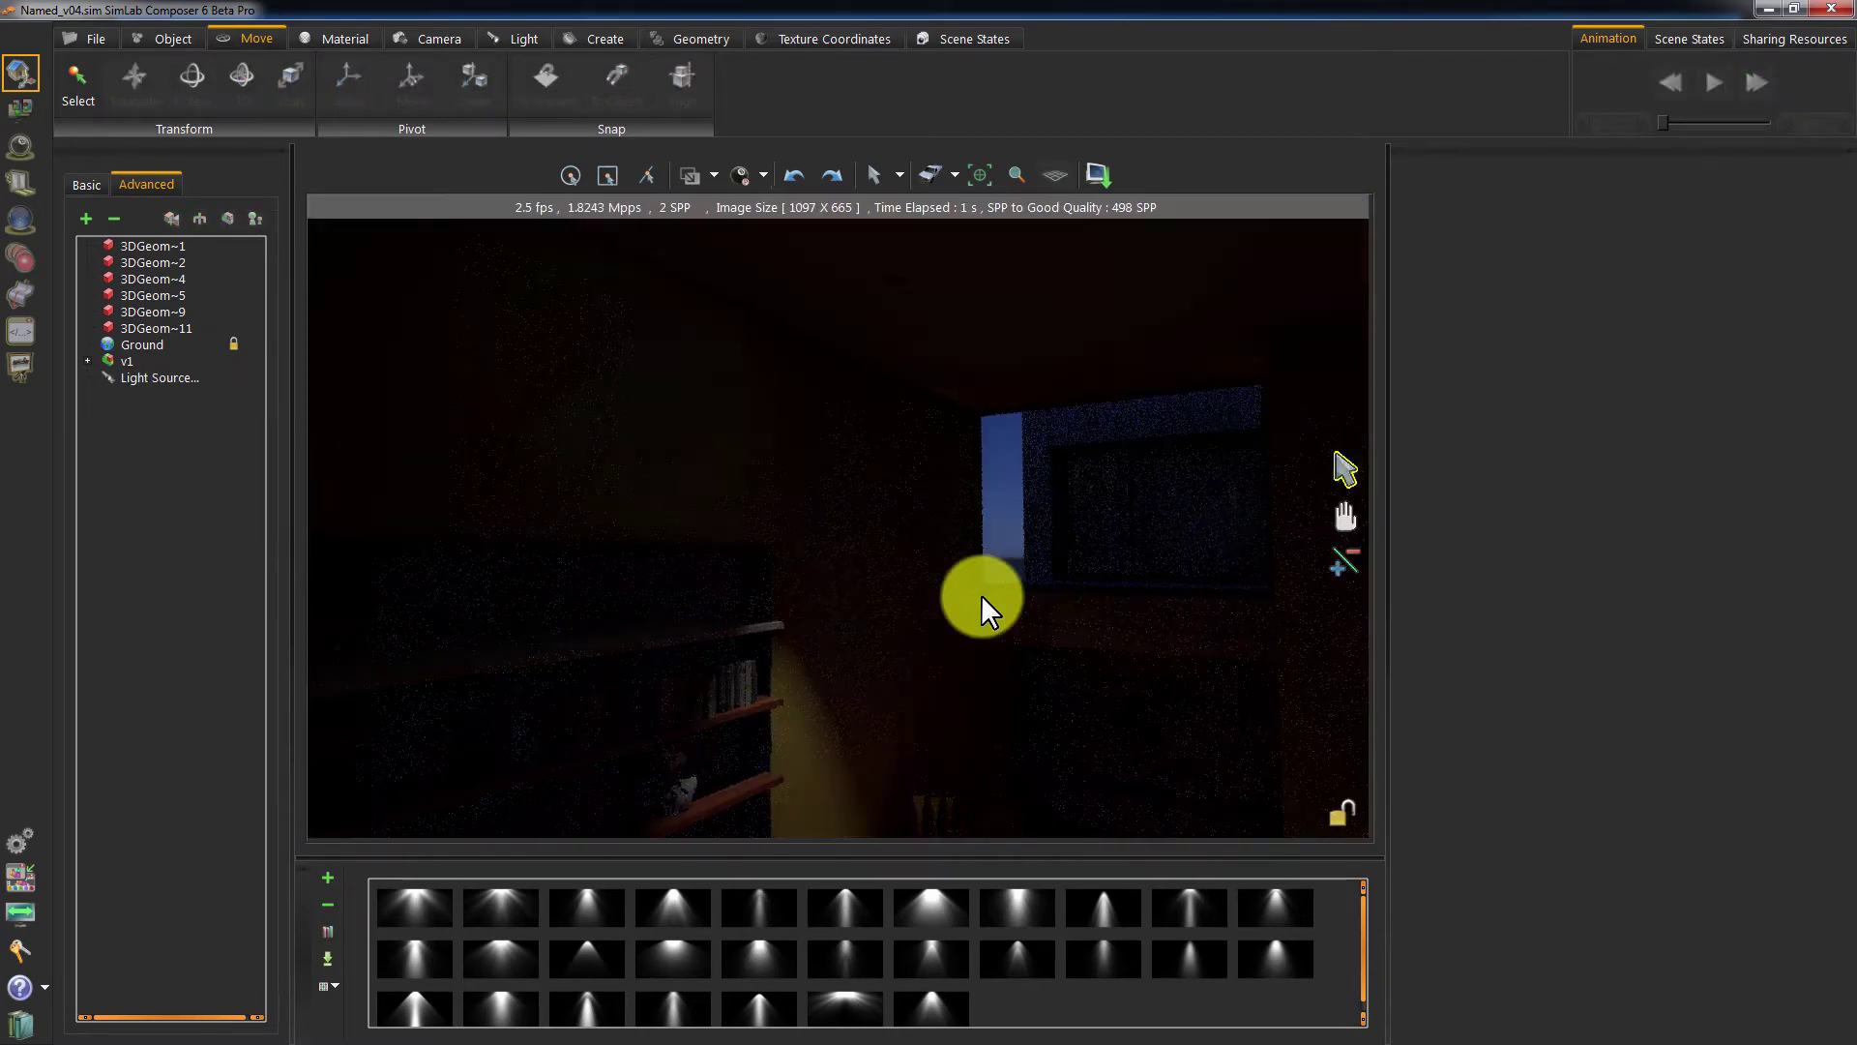
pyautogui.moveTo(981, 593)
pyautogui.mouseDown()
pyautogui.moveTo(1001, 391)
pyautogui.moveTo(986, 451)
pyautogui.moveTo(919, 459)
pyautogui.moveTo(803, 589)
pyautogui.mouseUp()
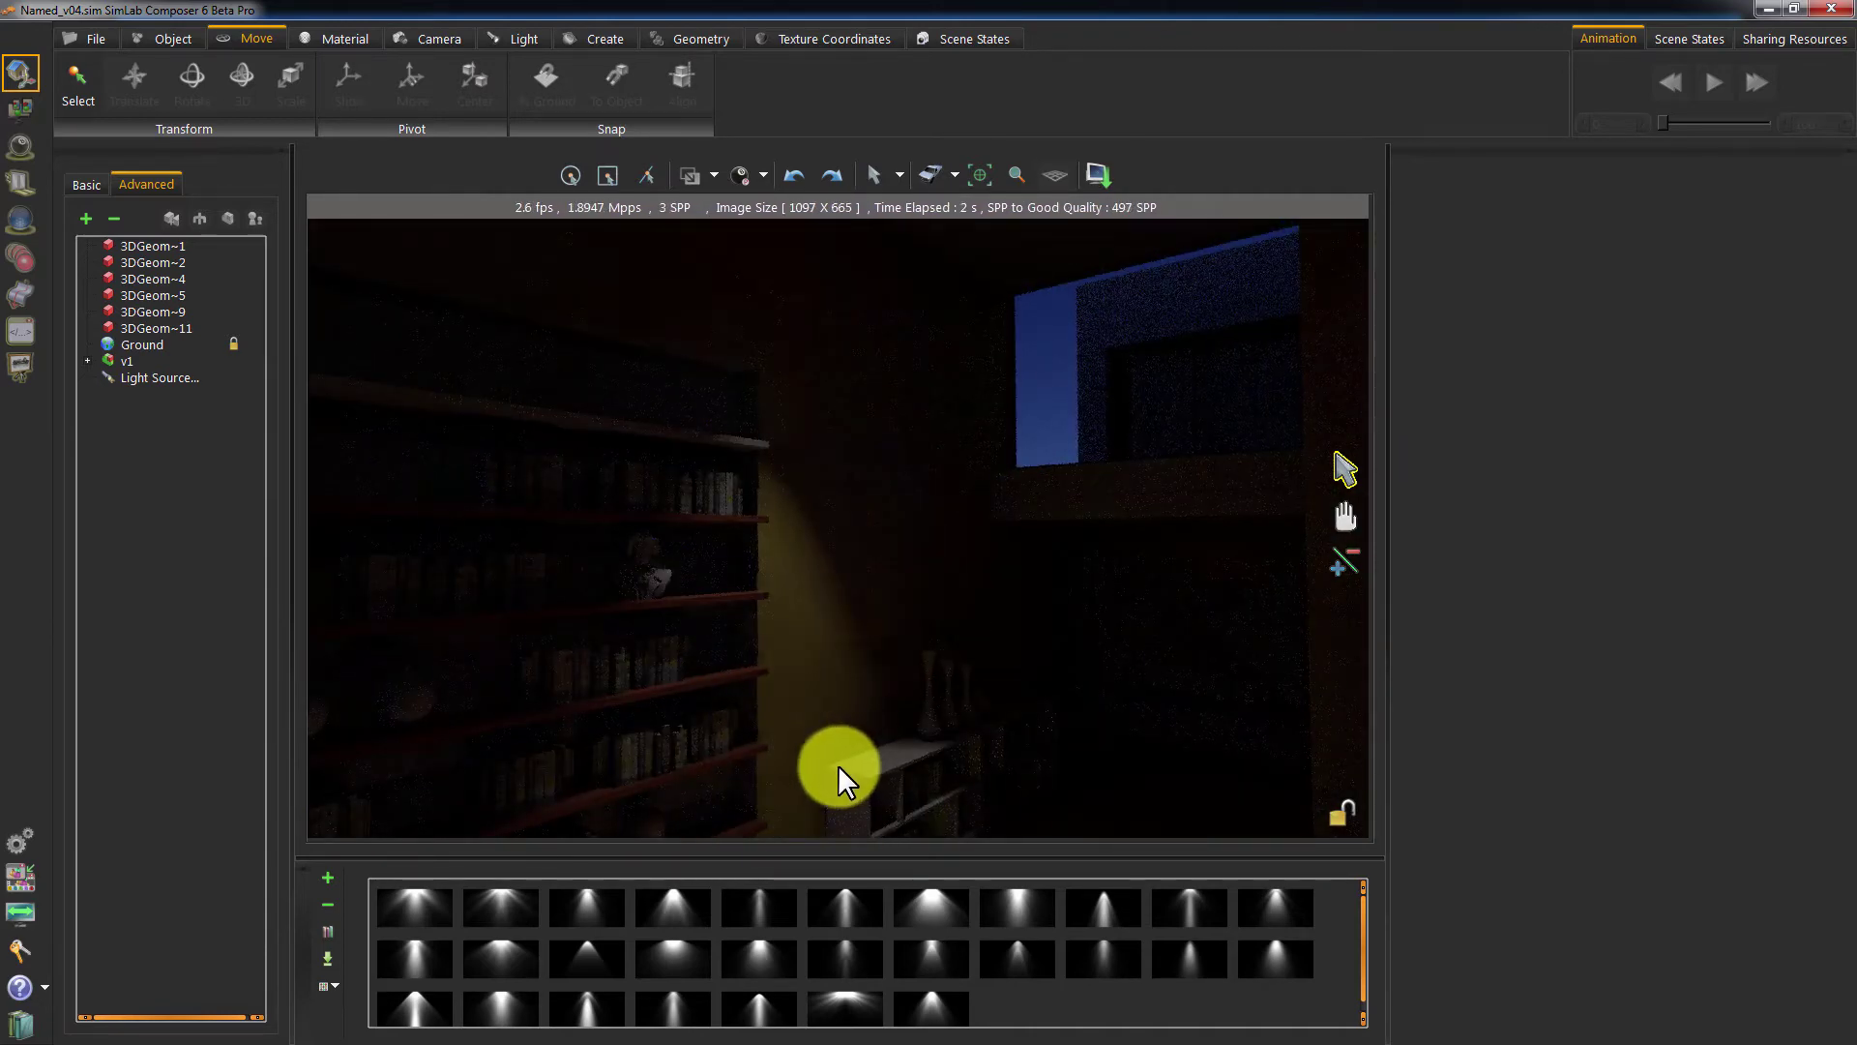
pyautogui.moveTo(822, 706); pyautogui.dragTo(896, 490)
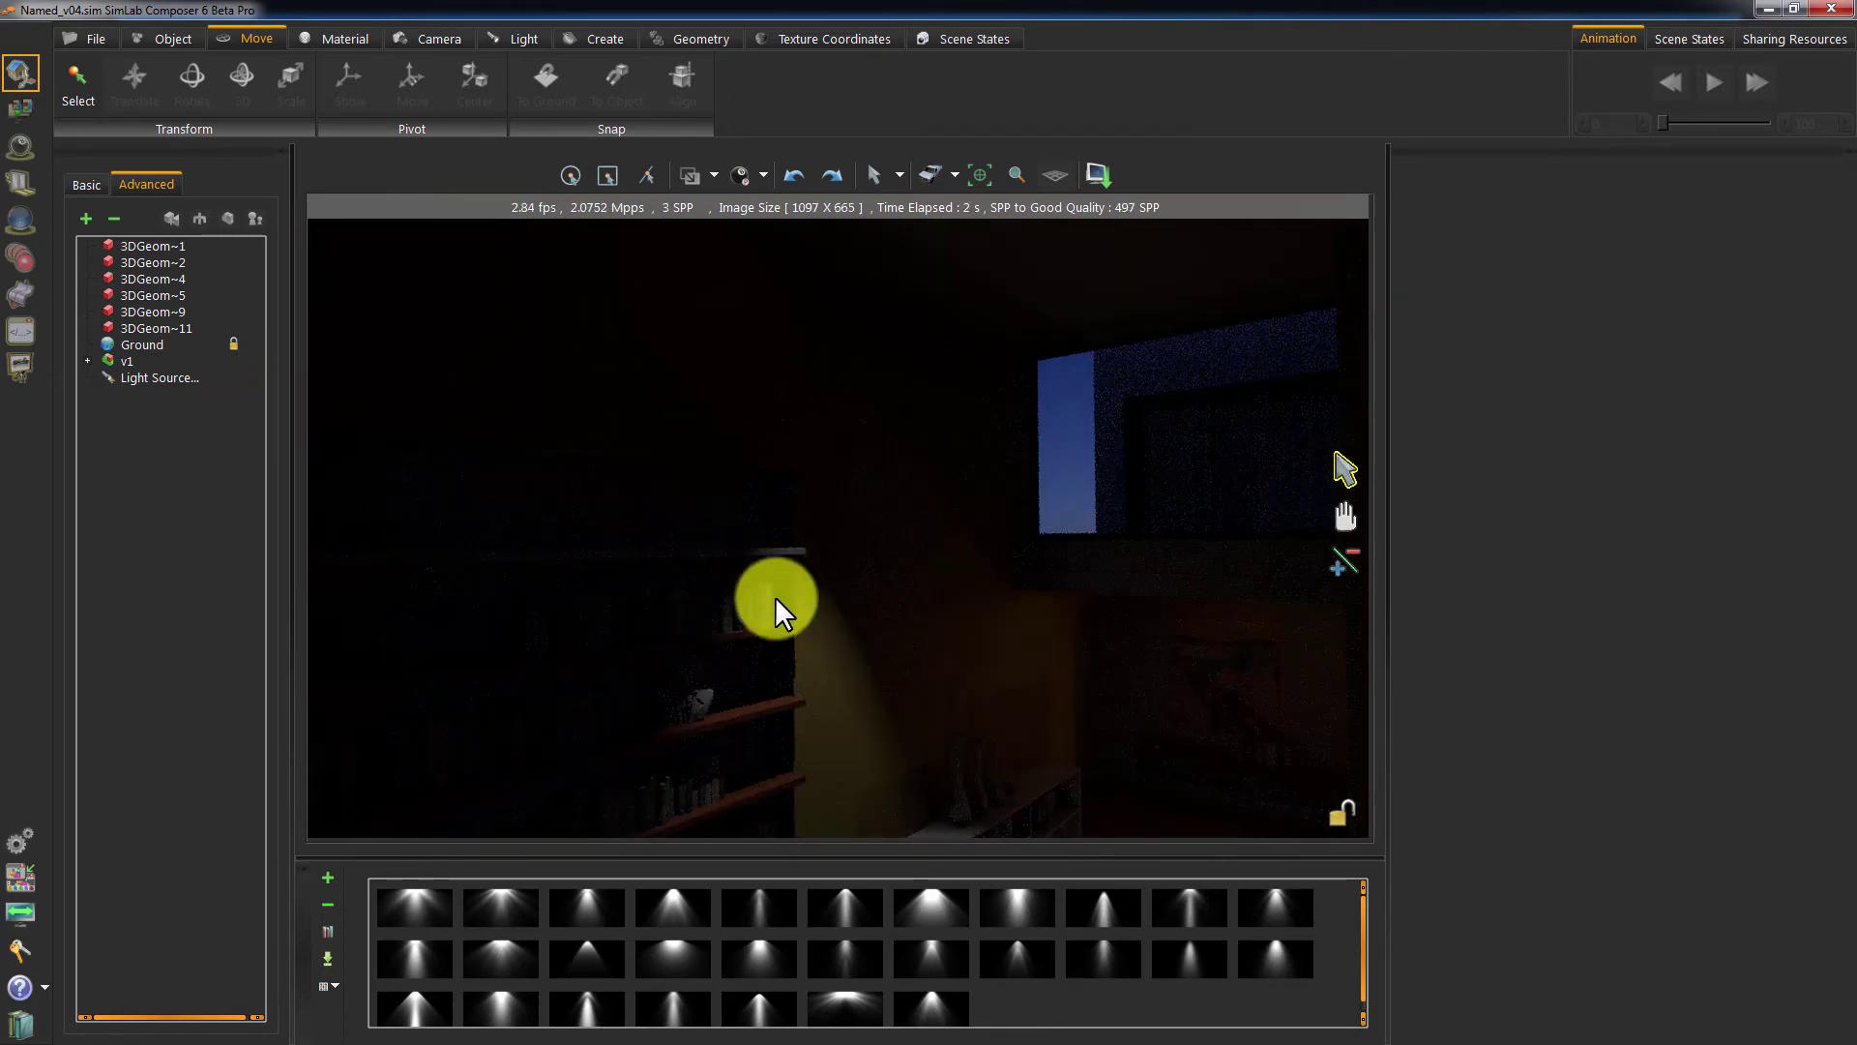
# - Select the spot light during the render and set its power to 8000
pyautogui.click(166, 374)
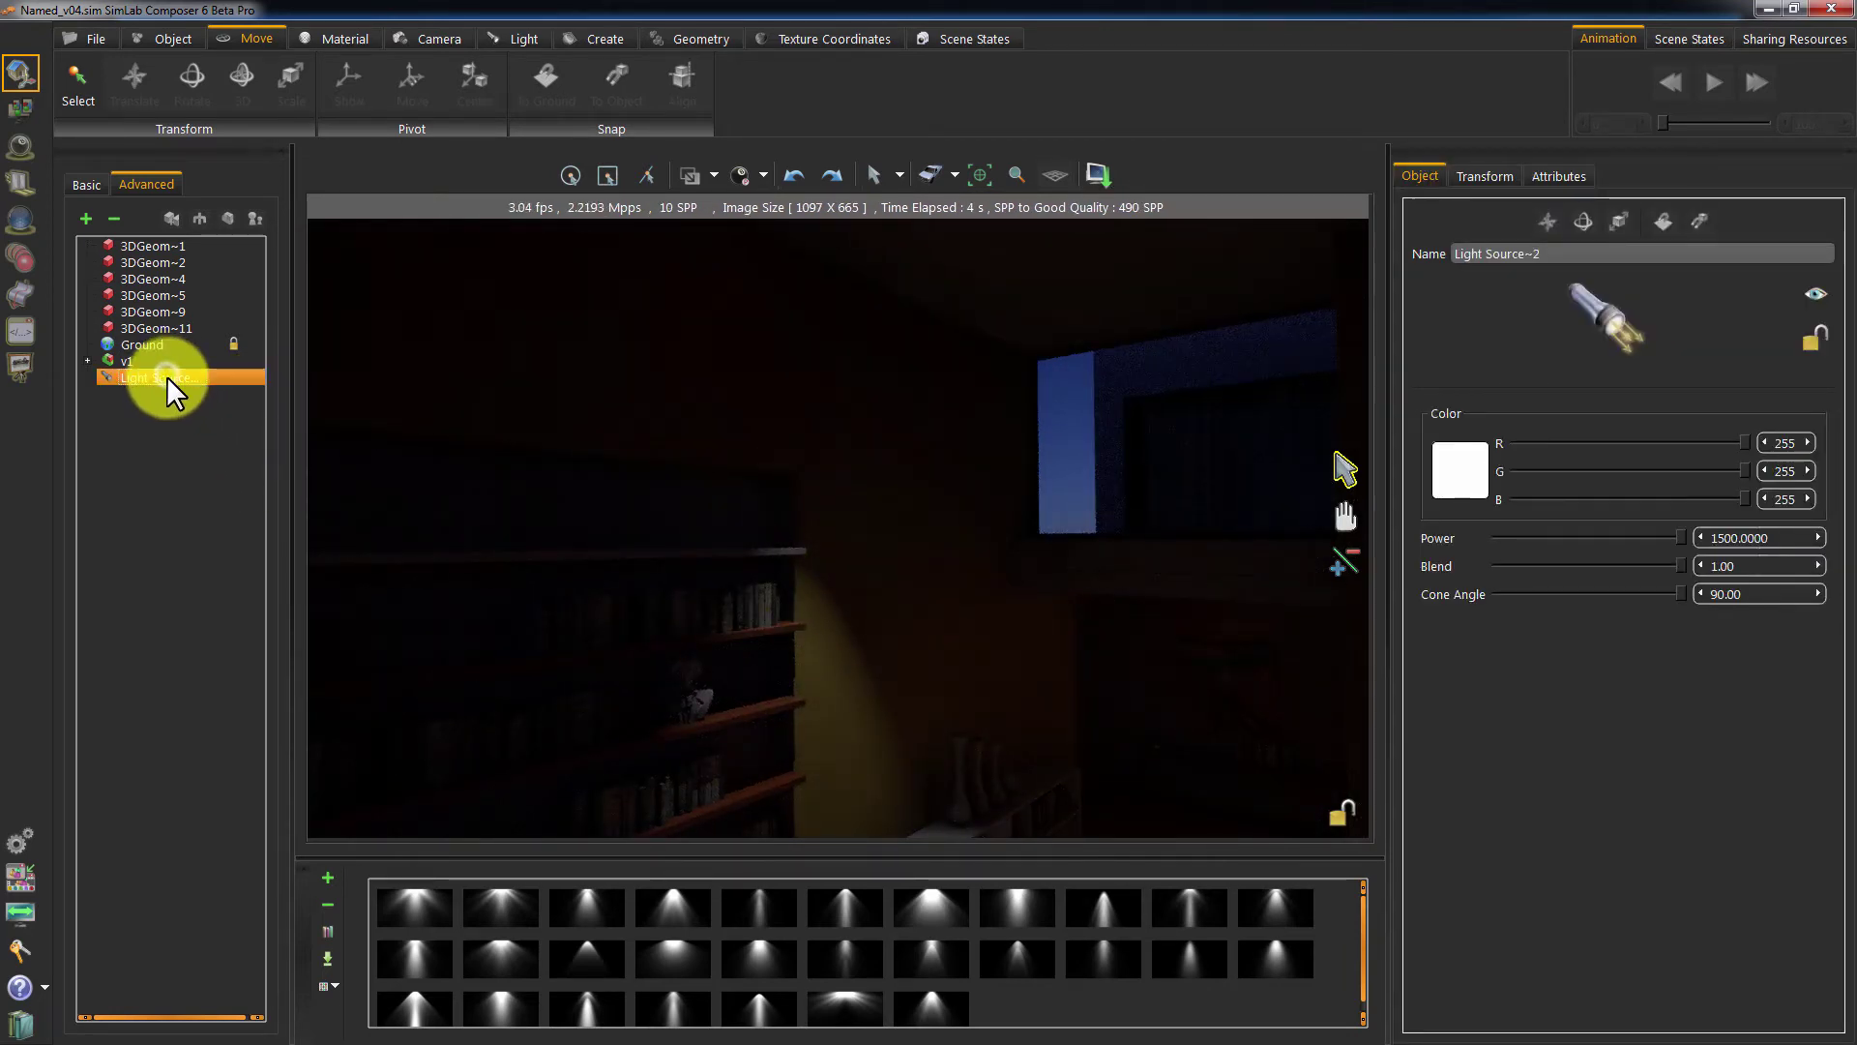
pyautogui.click(1713, 539)
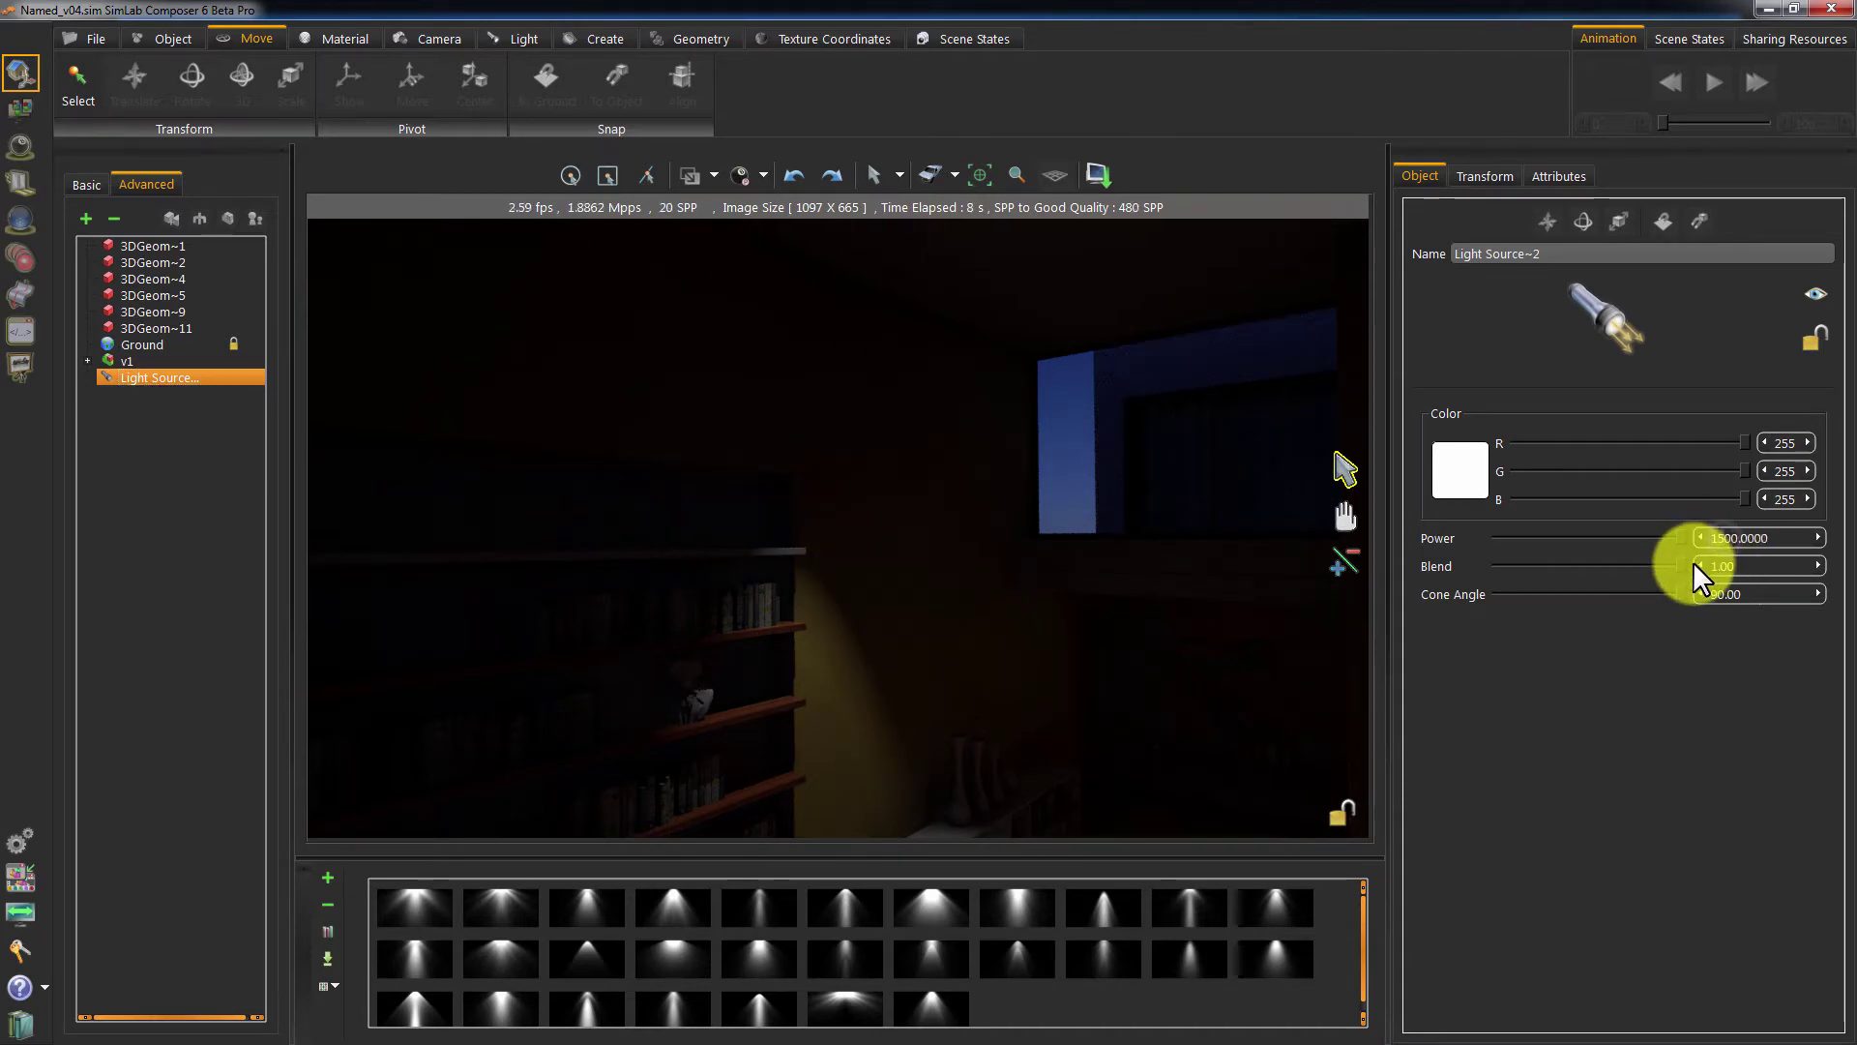
pyautogui.click(1712, 539)
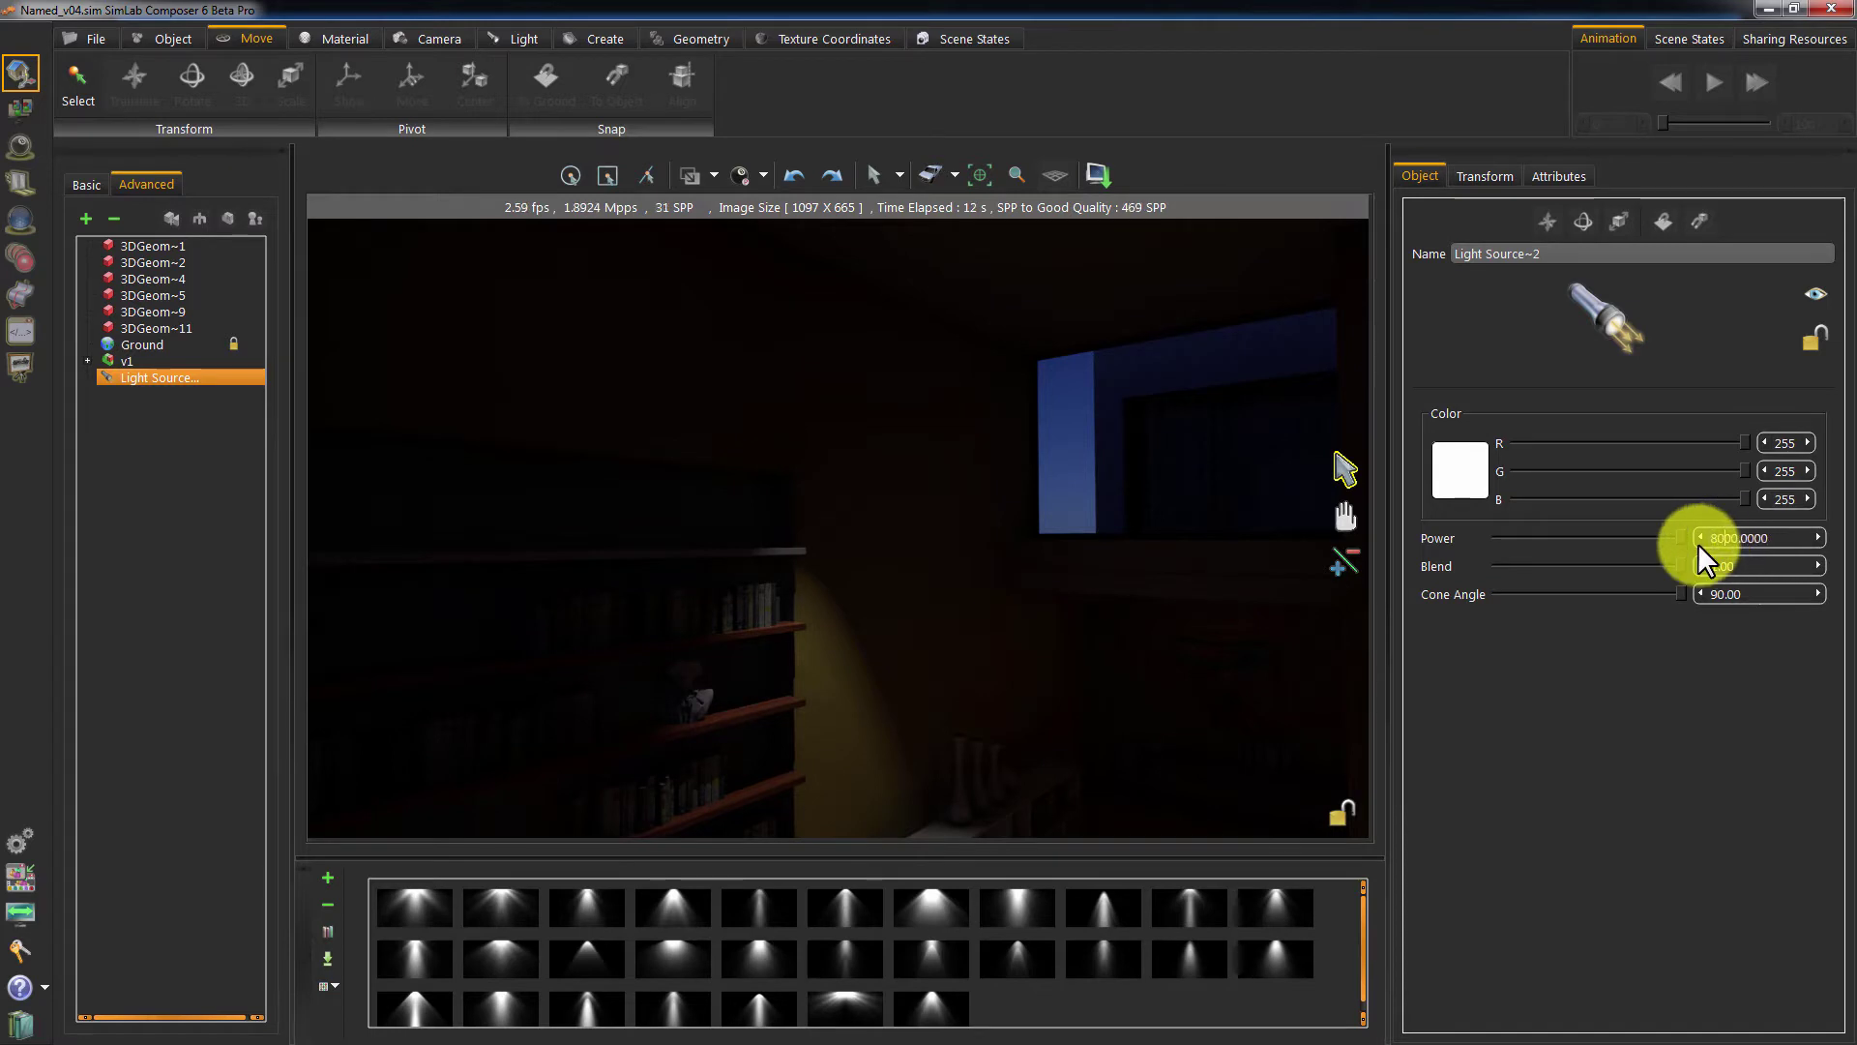
pyautogui.press('Return')
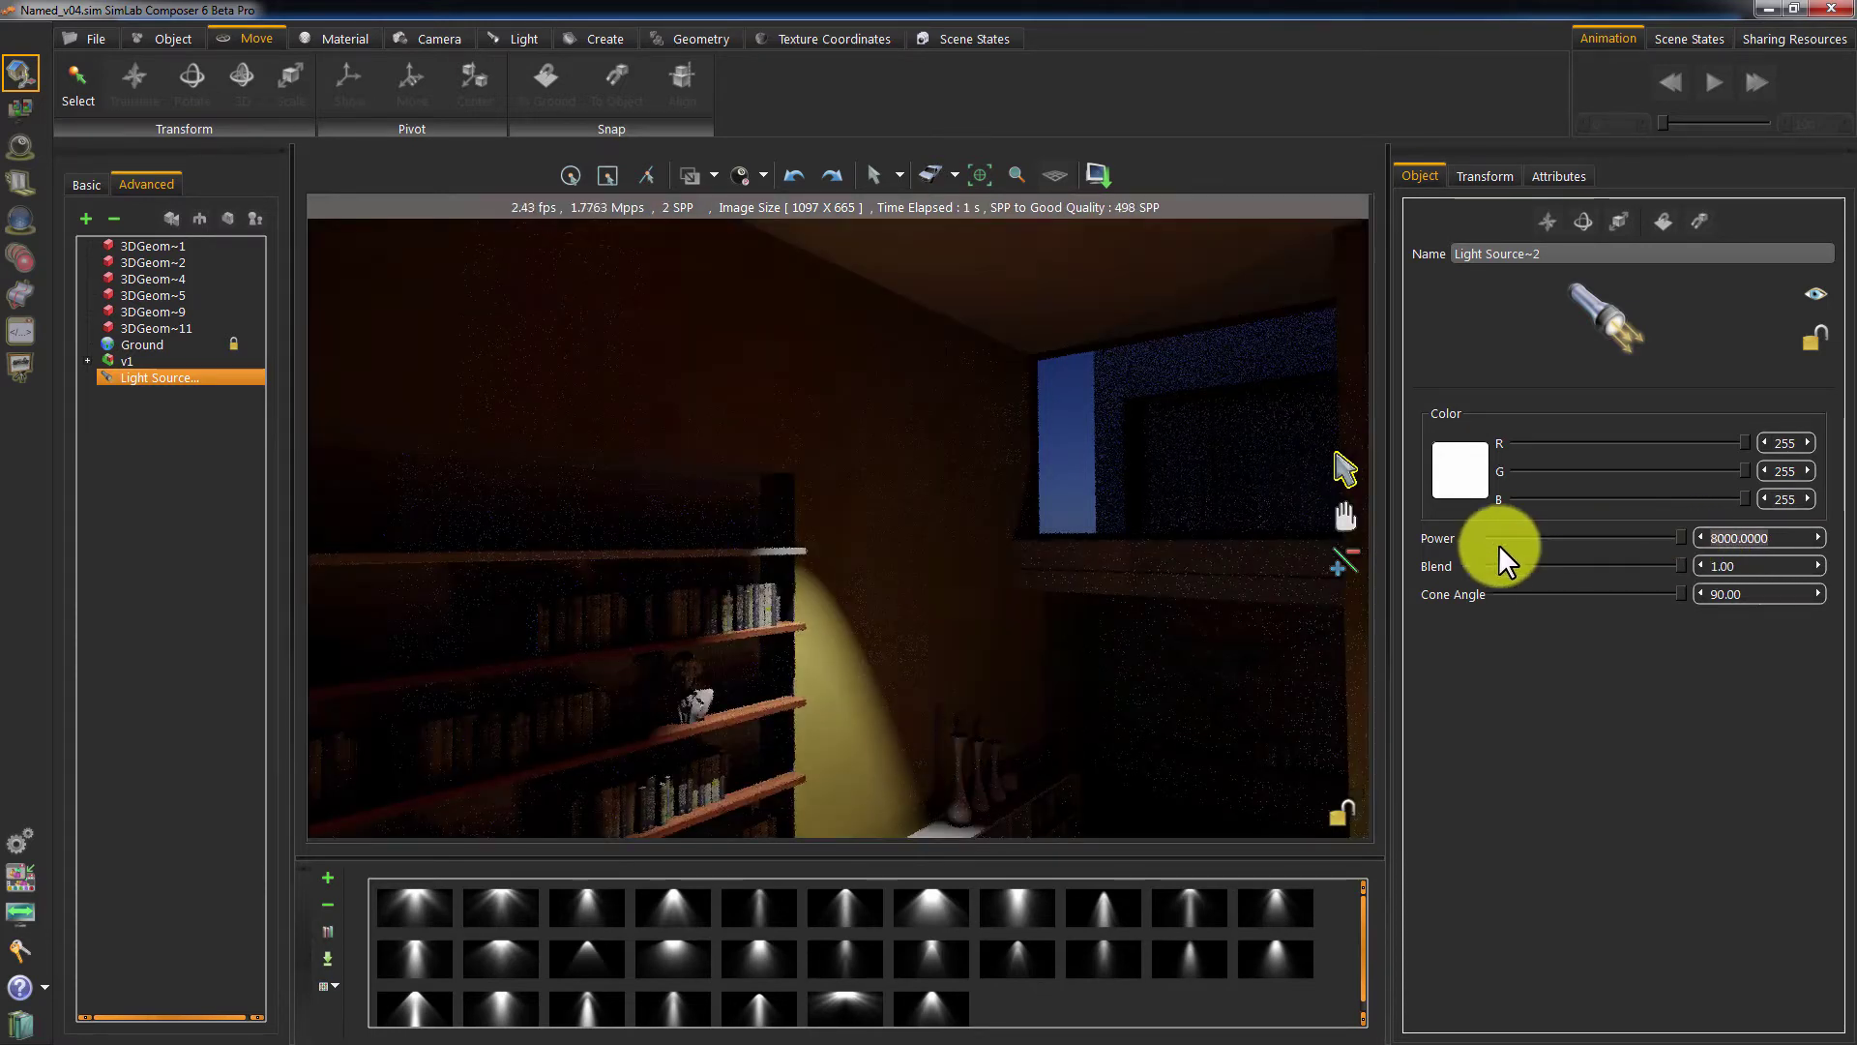
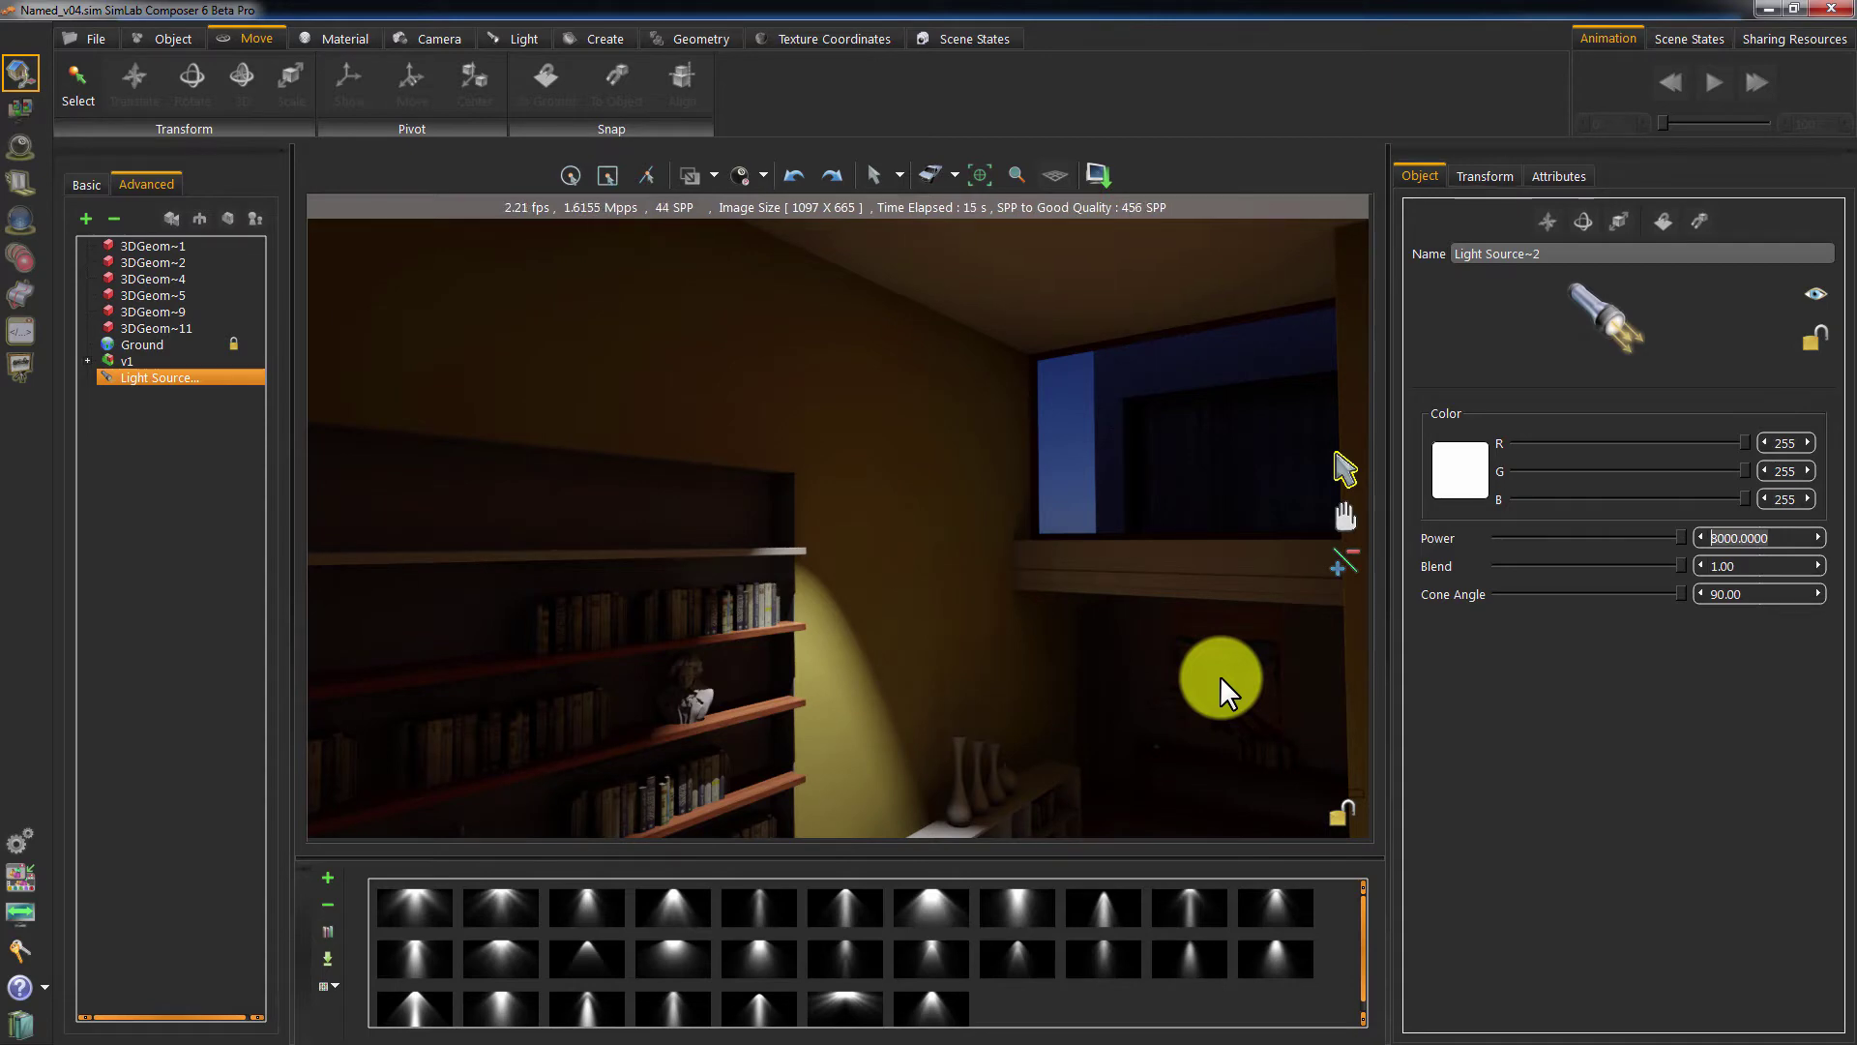
# - Stop the real-time render and bring the empty ceiling light fixtures into view
pyautogui.moveTo(955, 636); pyautogui.dragTo(927, 525)
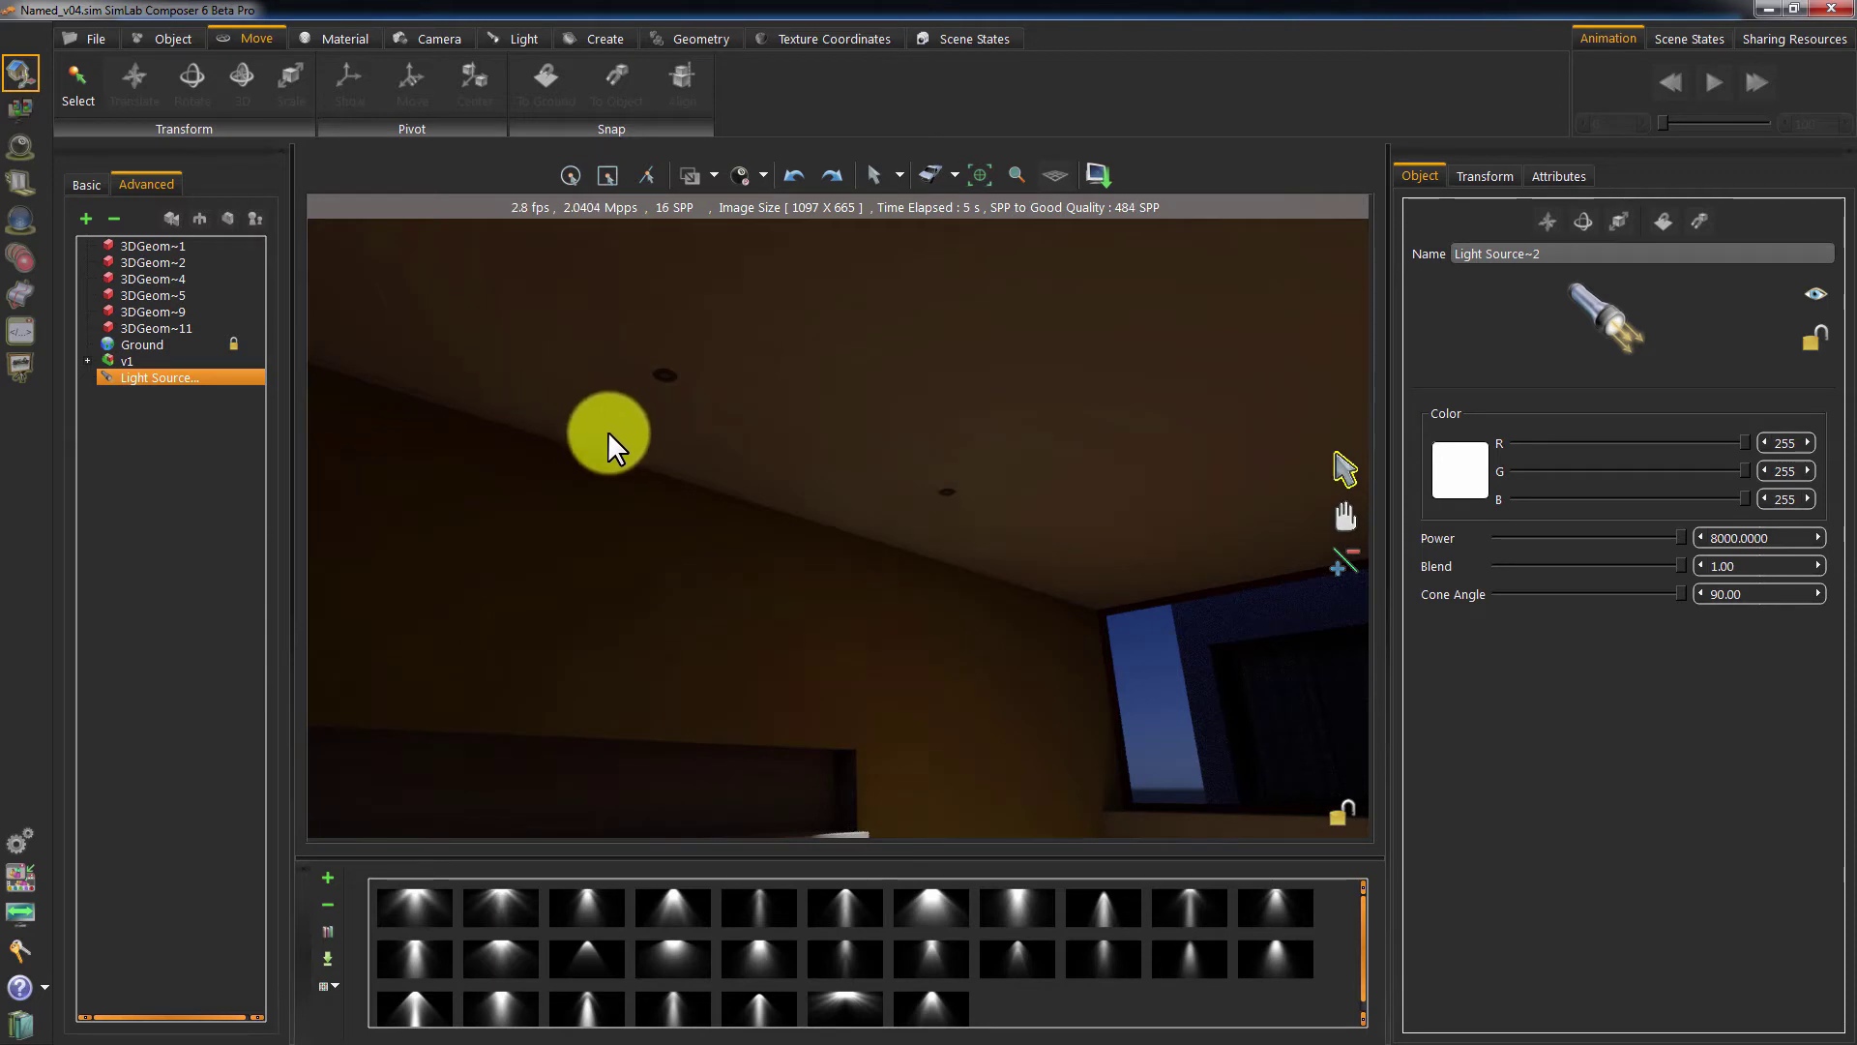
pyautogui.press('Escape')
pyautogui.moveTo(733, 479); pyautogui.dragTo(1177, 468)
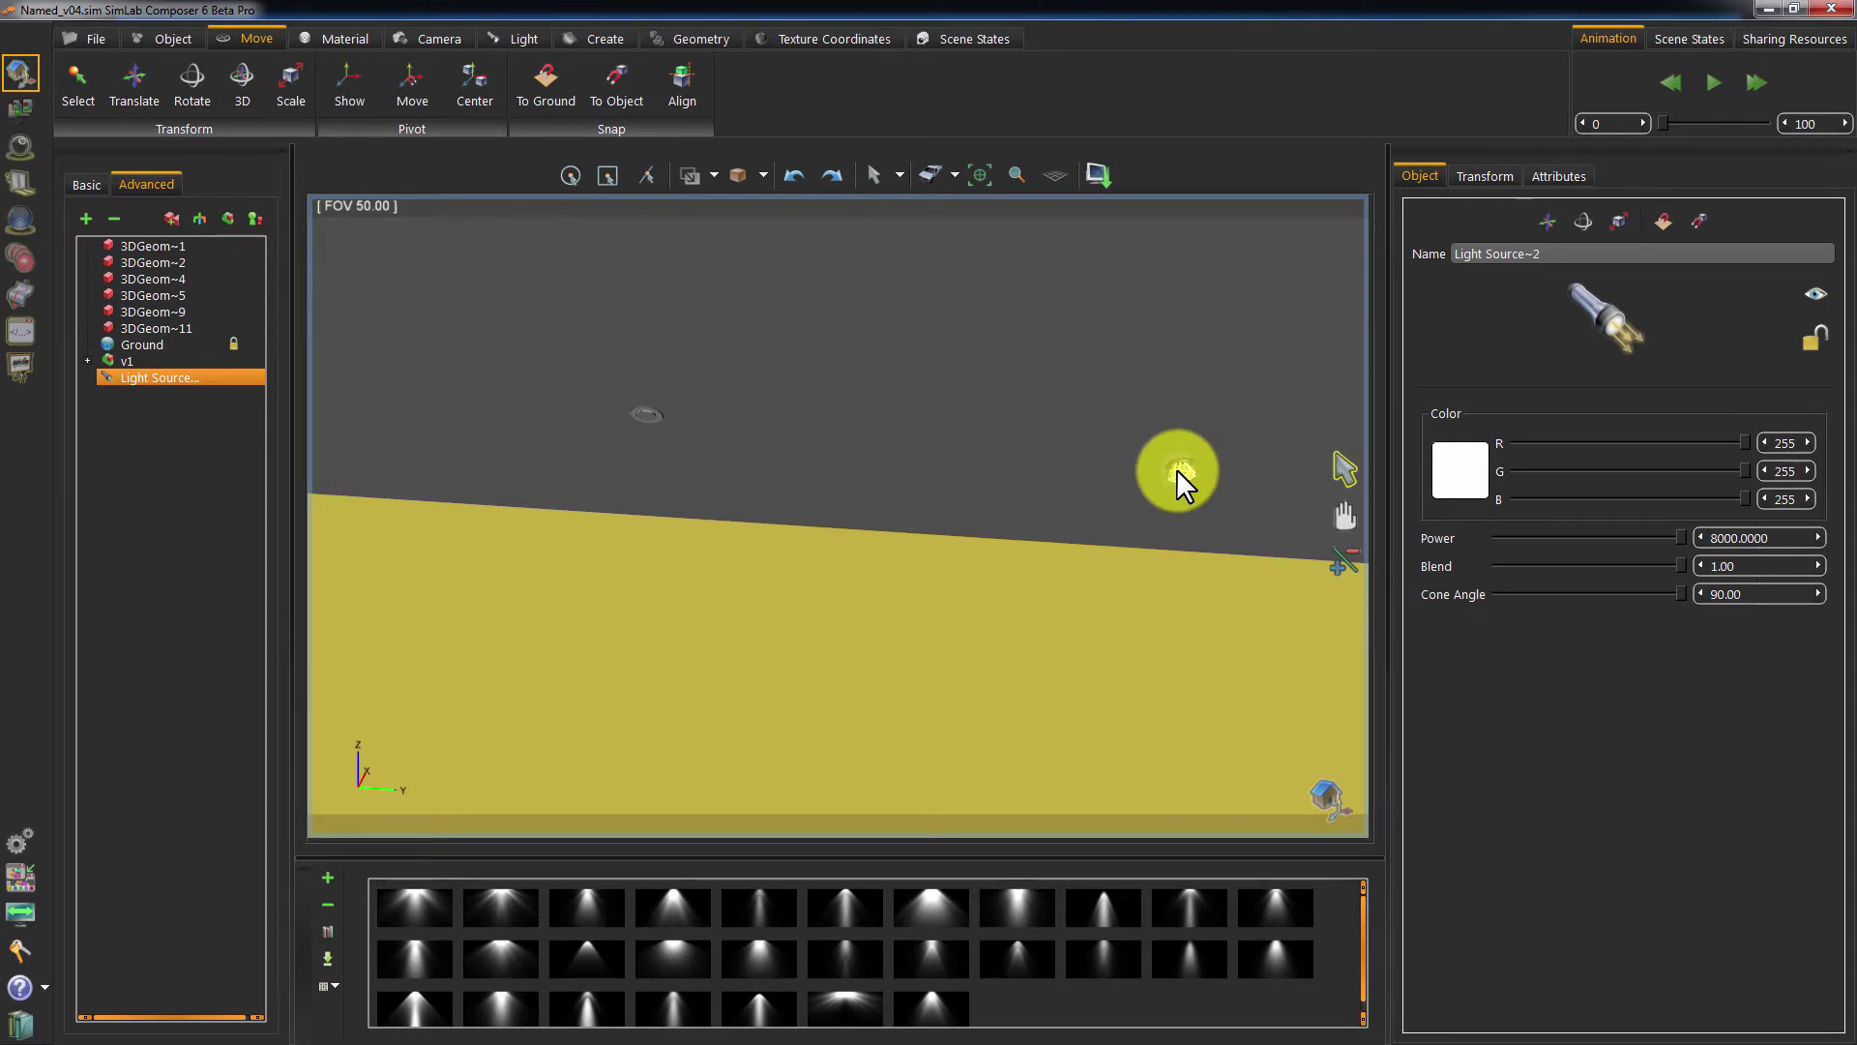
pyautogui.click(147, 39)
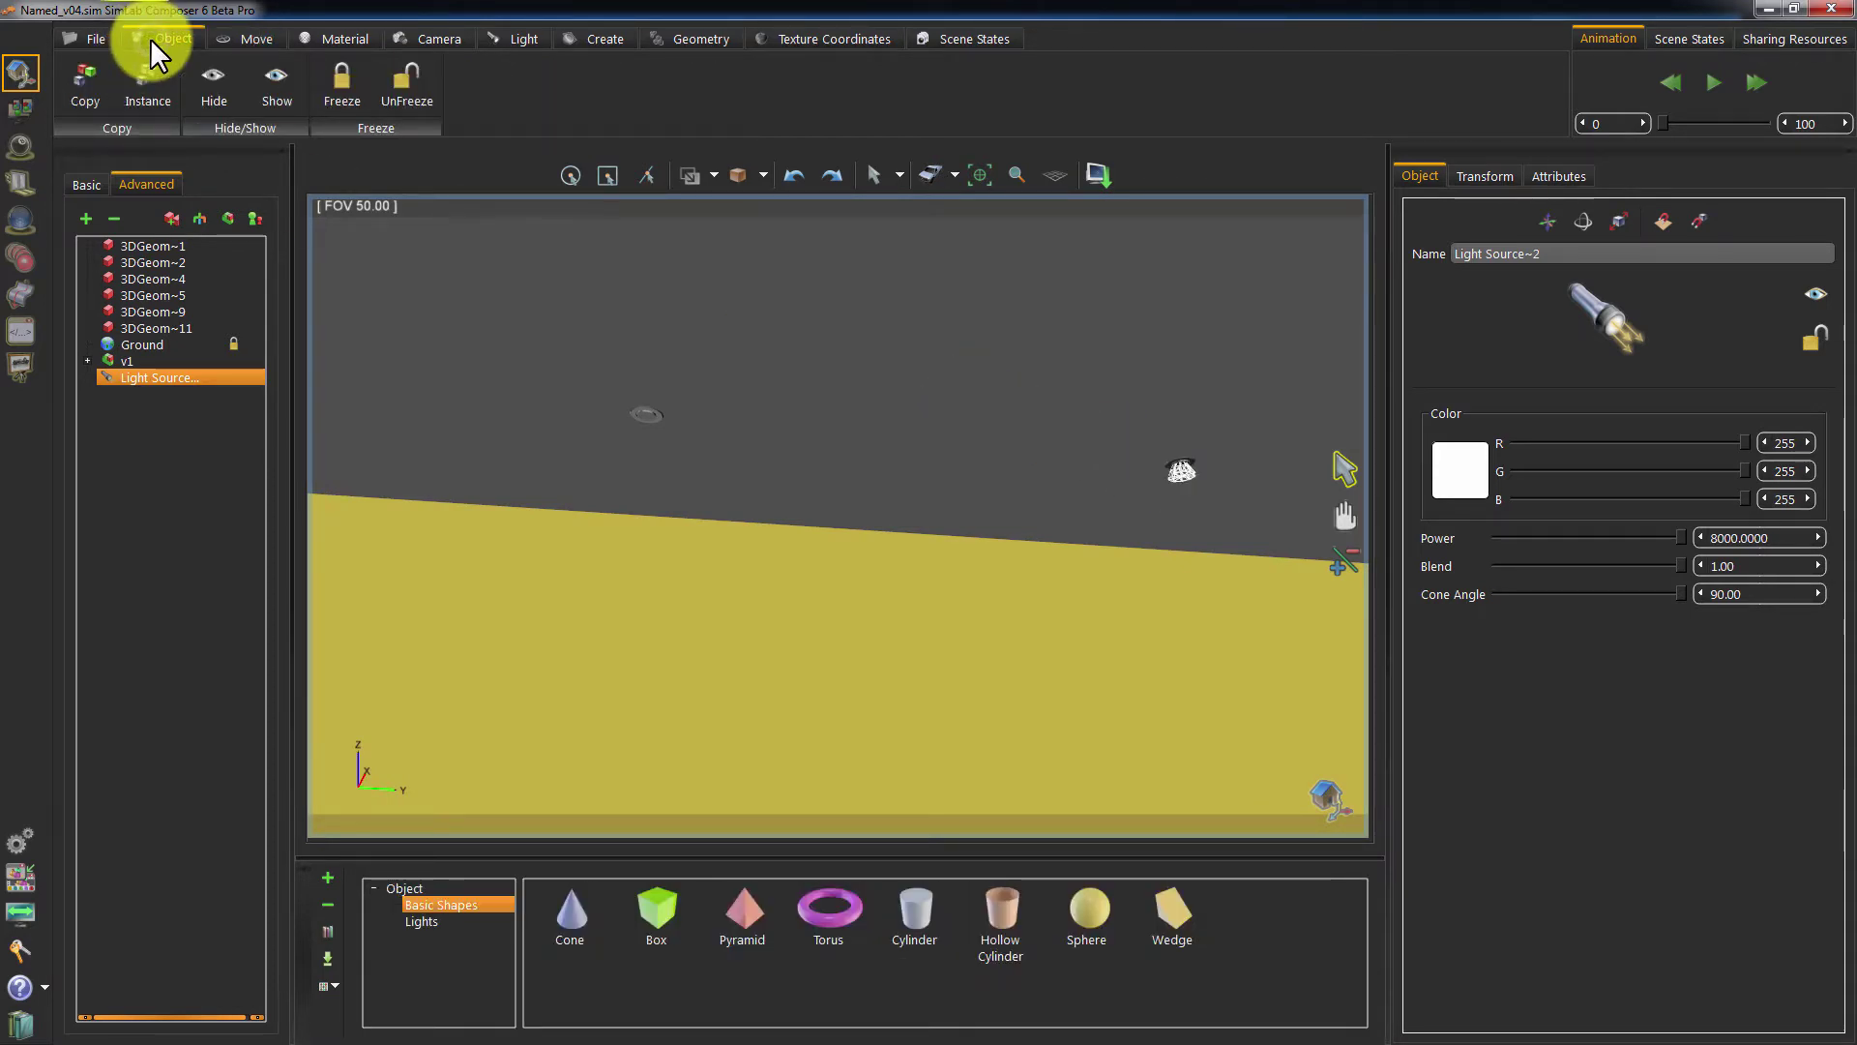
pyautogui.click(84, 90)
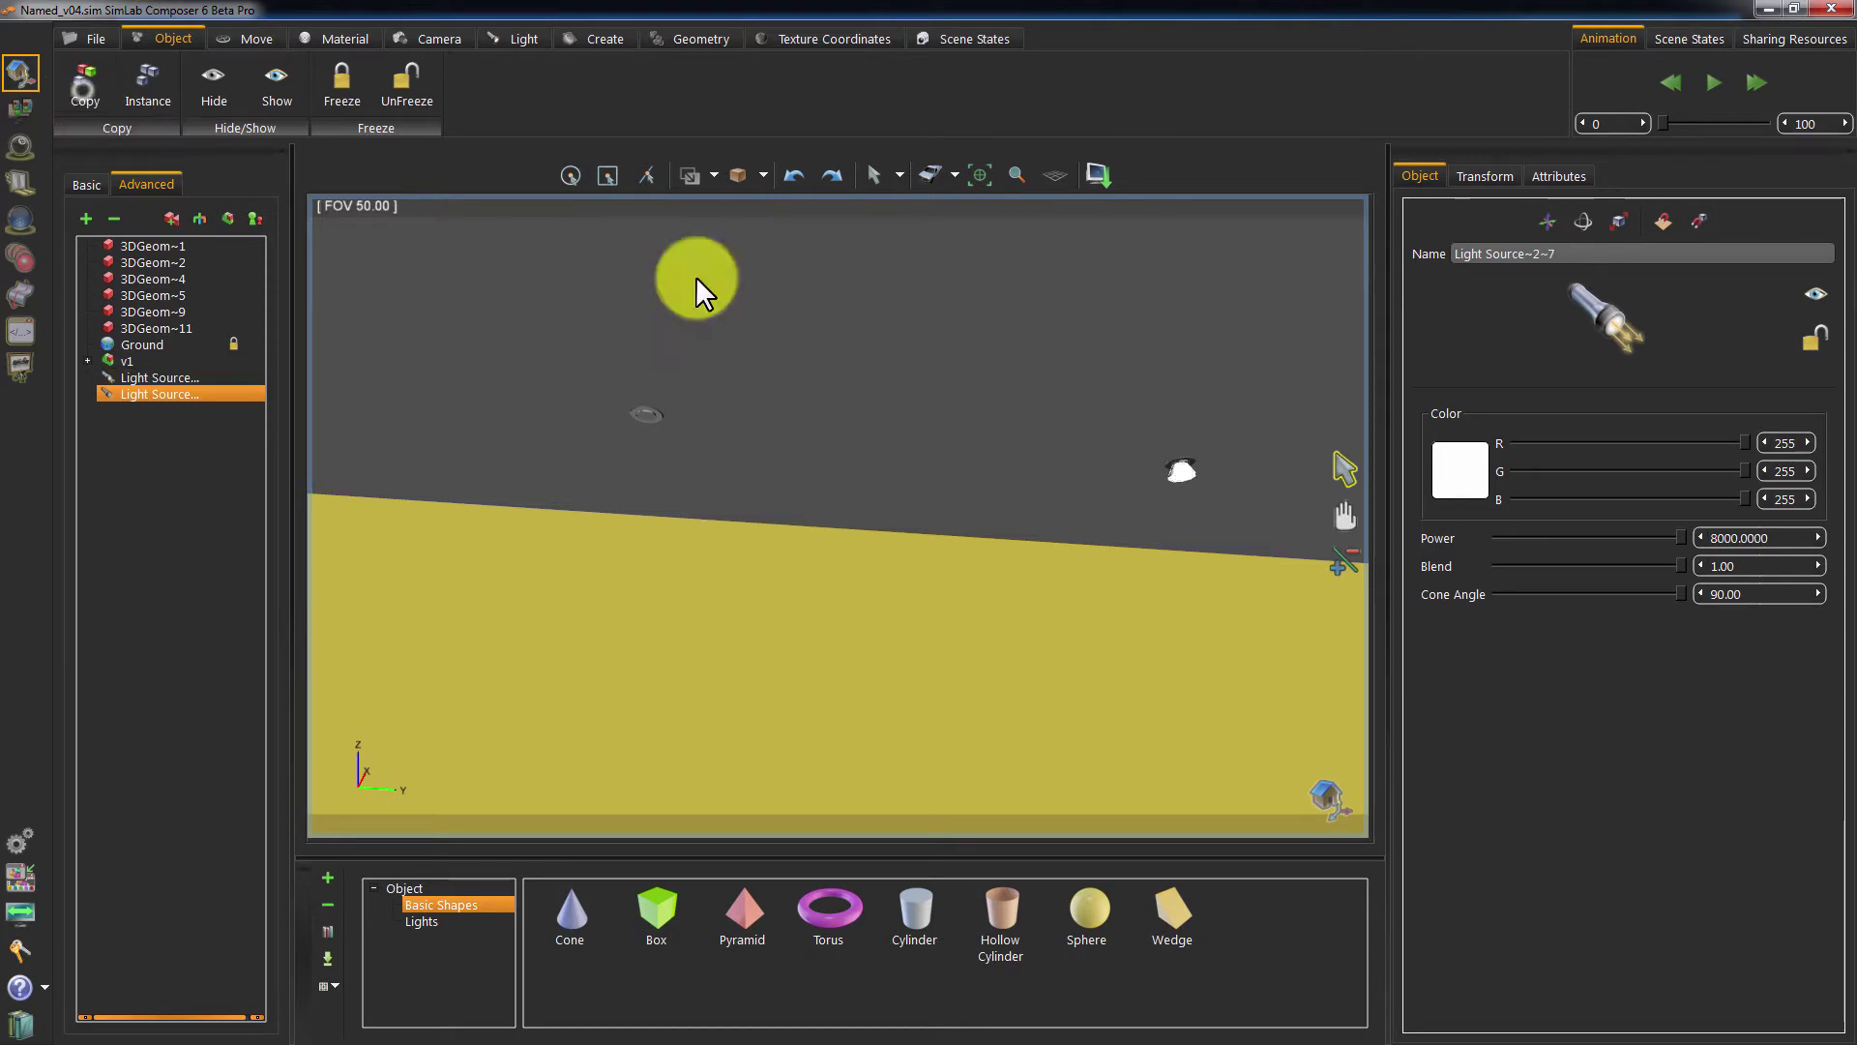
pyautogui.click(1190, 474)
pyautogui.moveTo(1254, 470); pyautogui.dragTo(988, 439)
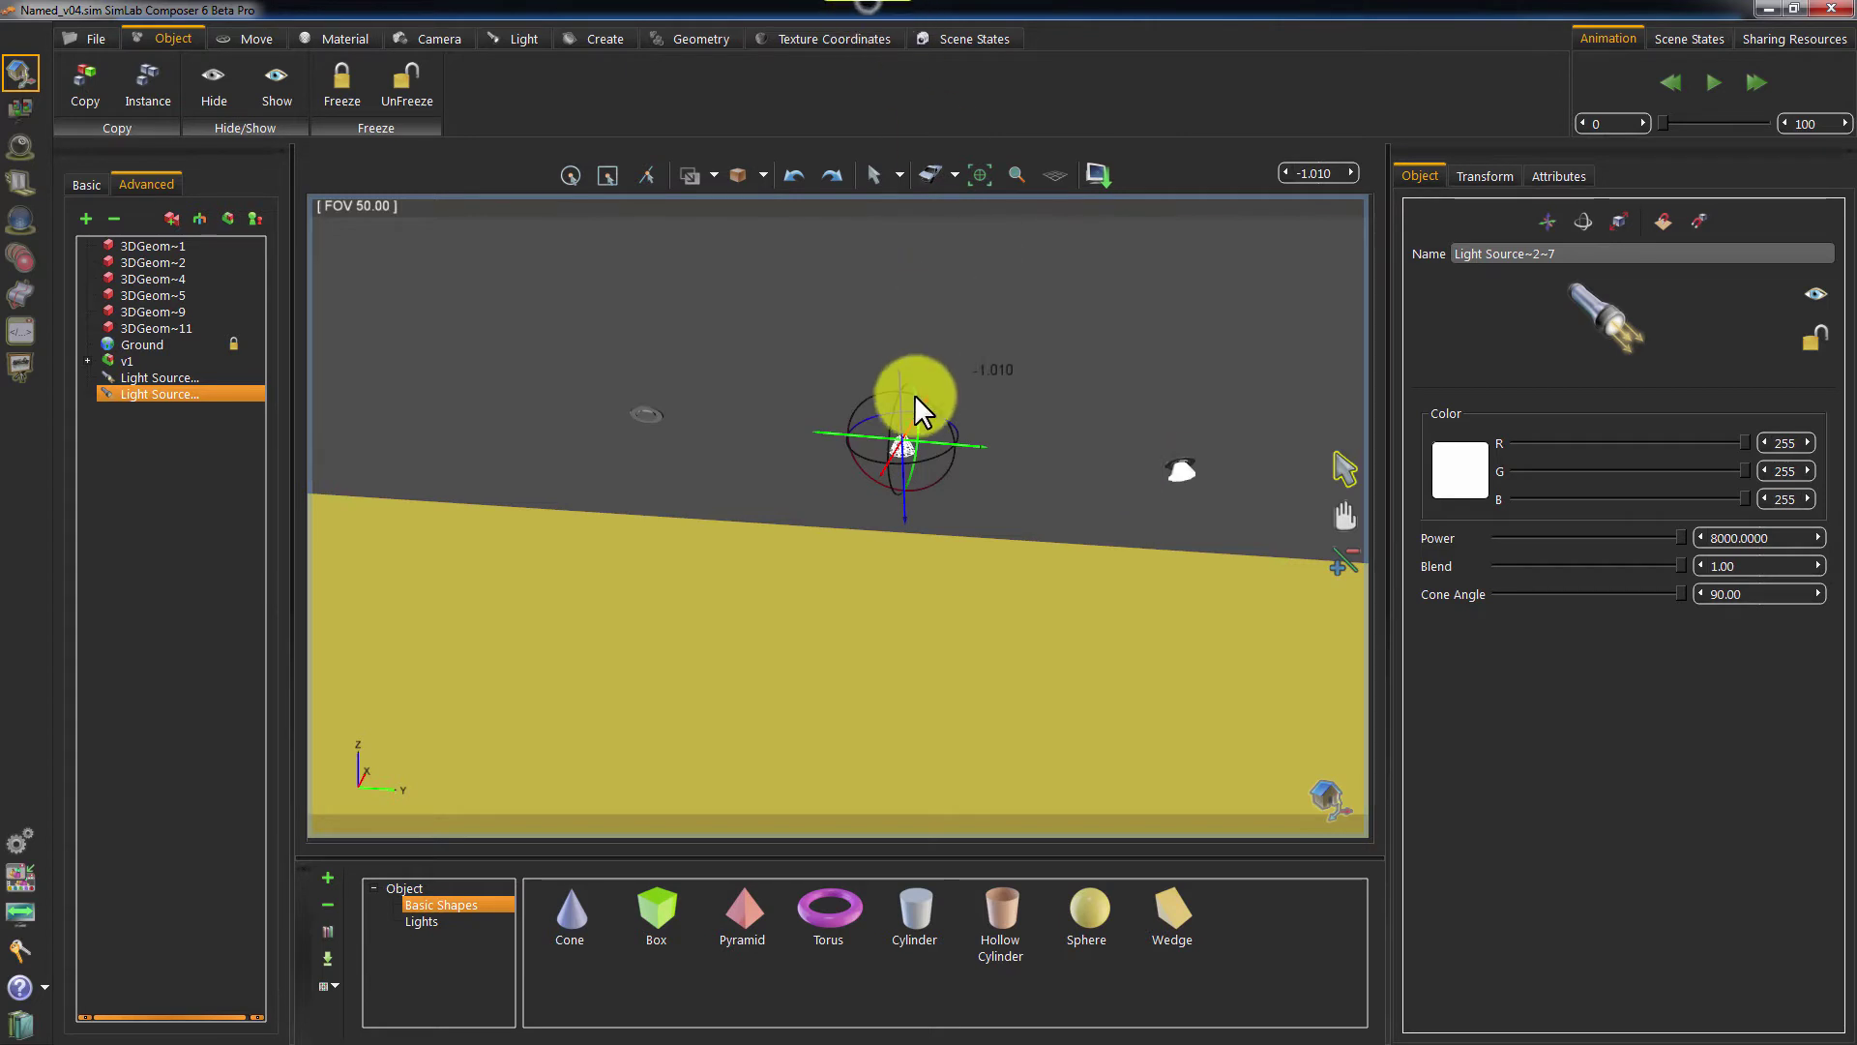
pyautogui.press('Delete')
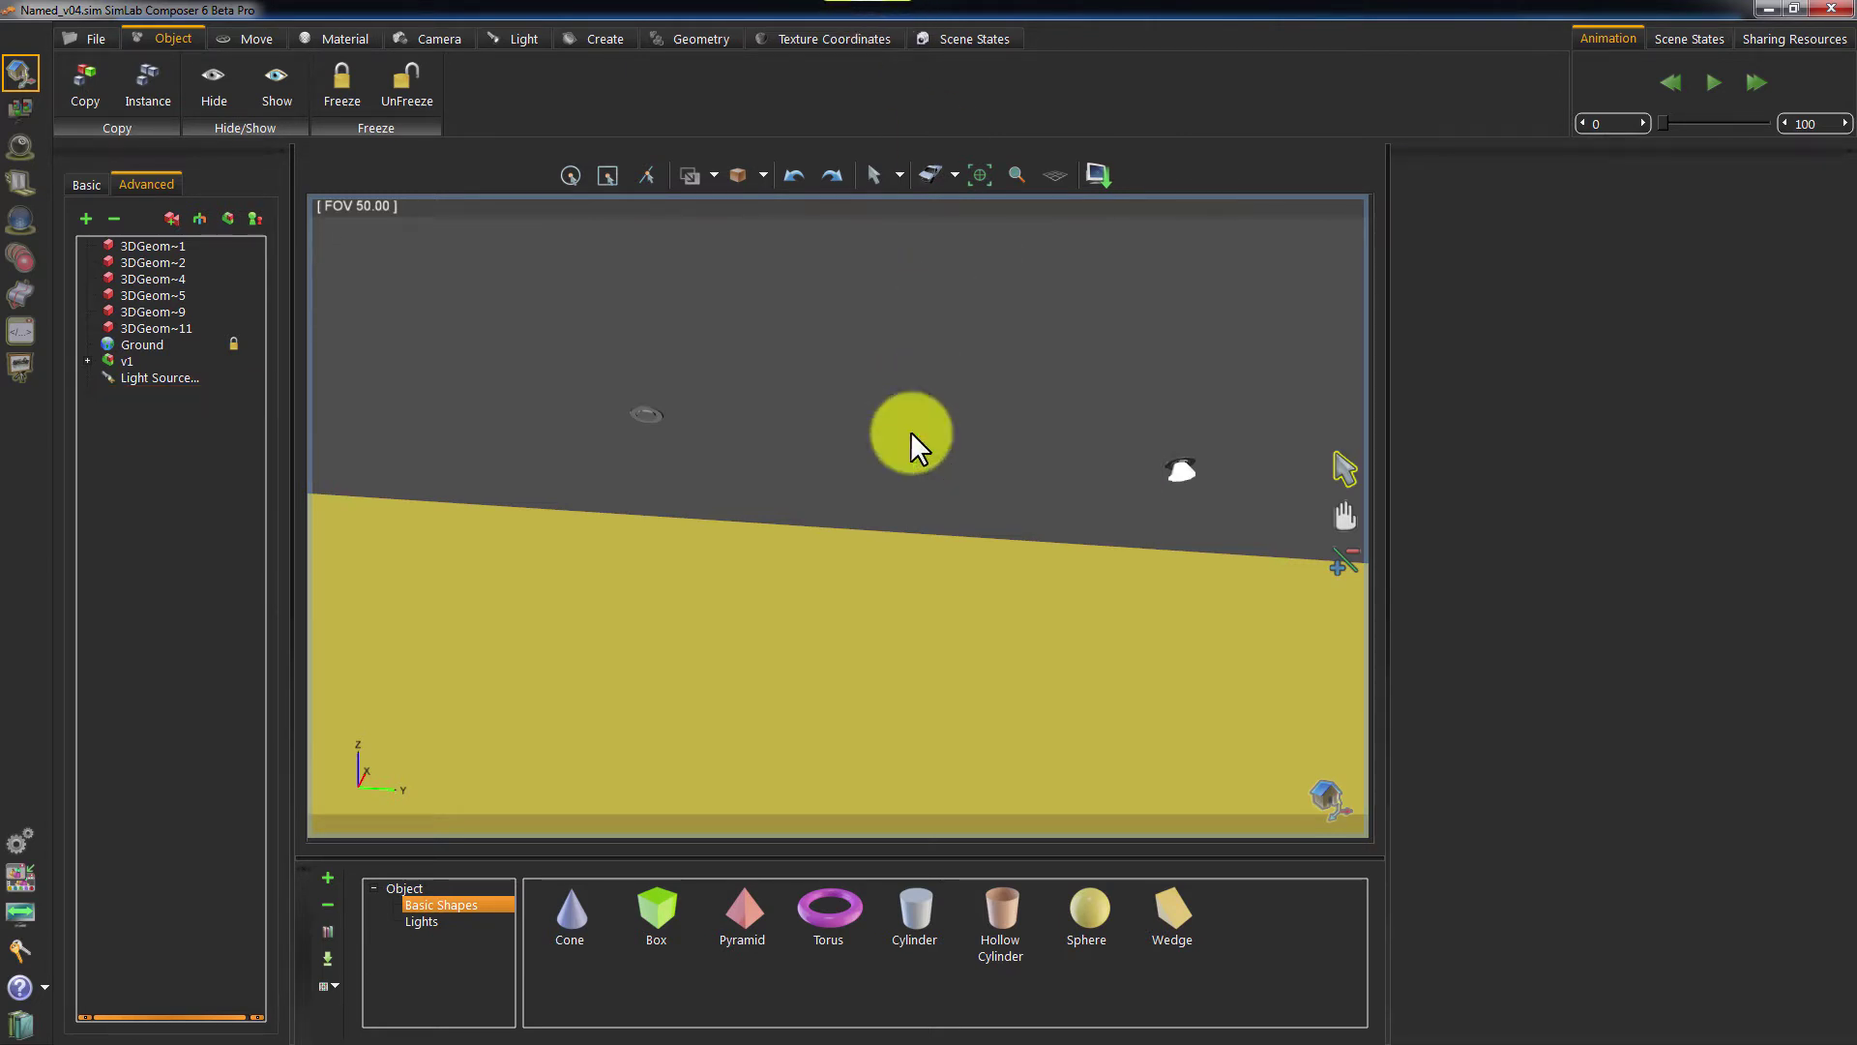
# - Create an instance of the spot light and snap it to the neighbouring empty ceiling fixture
pyautogui.click(1178, 470)
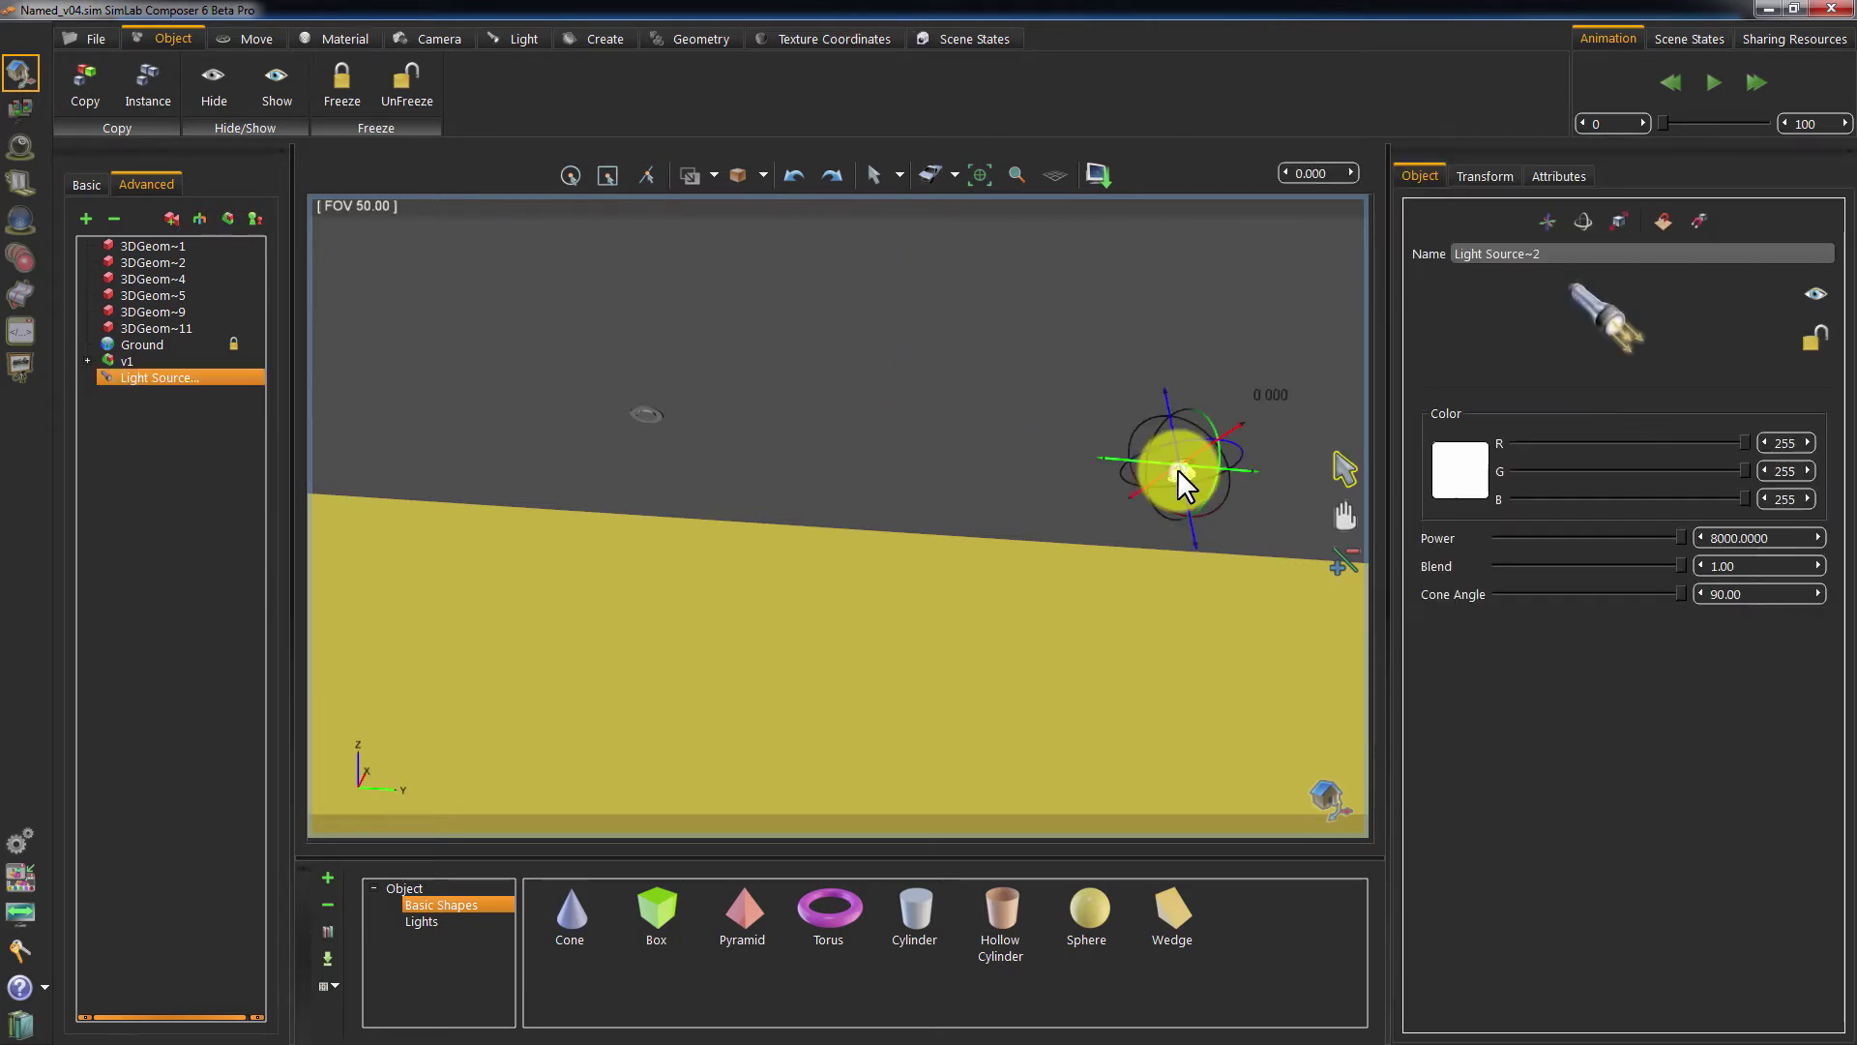
pyautogui.click(156, 96)
pyautogui.scroll(5, 992, 416)
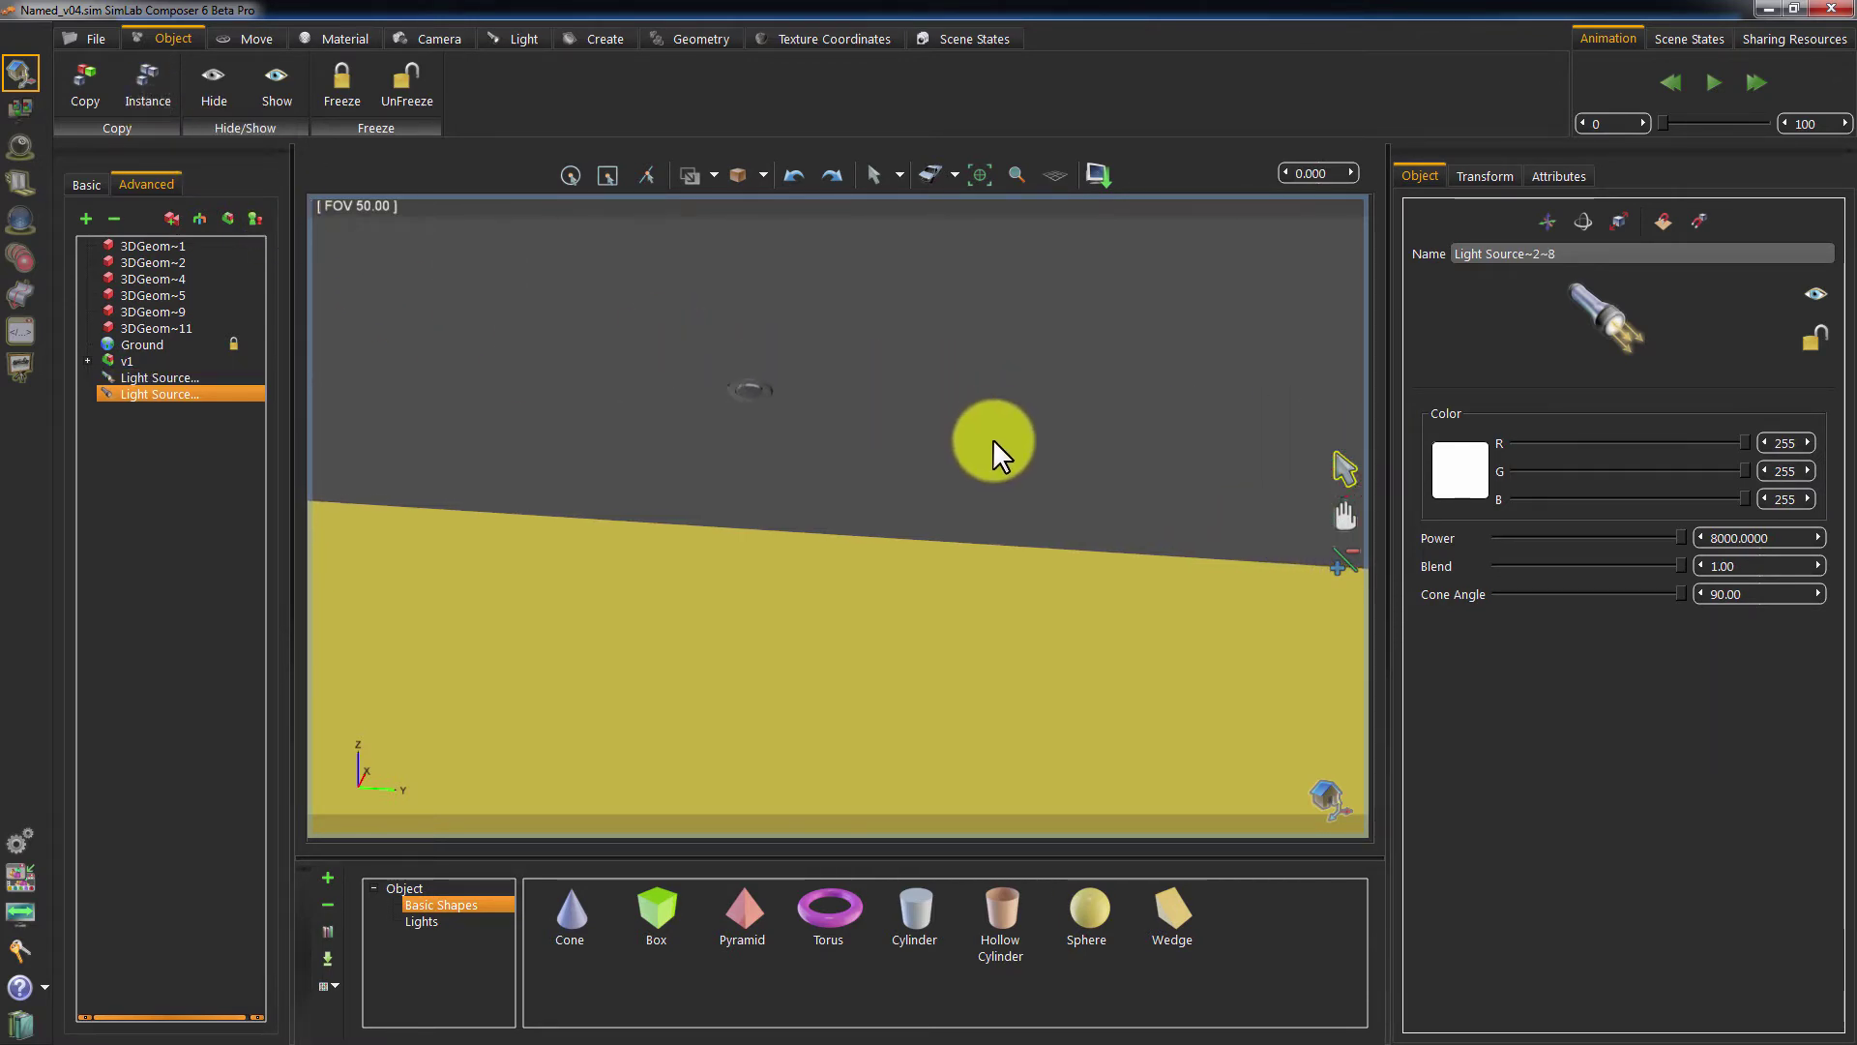
pyautogui.moveTo(985, 439); pyautogui.dragTo(1094, 511, button='middle')
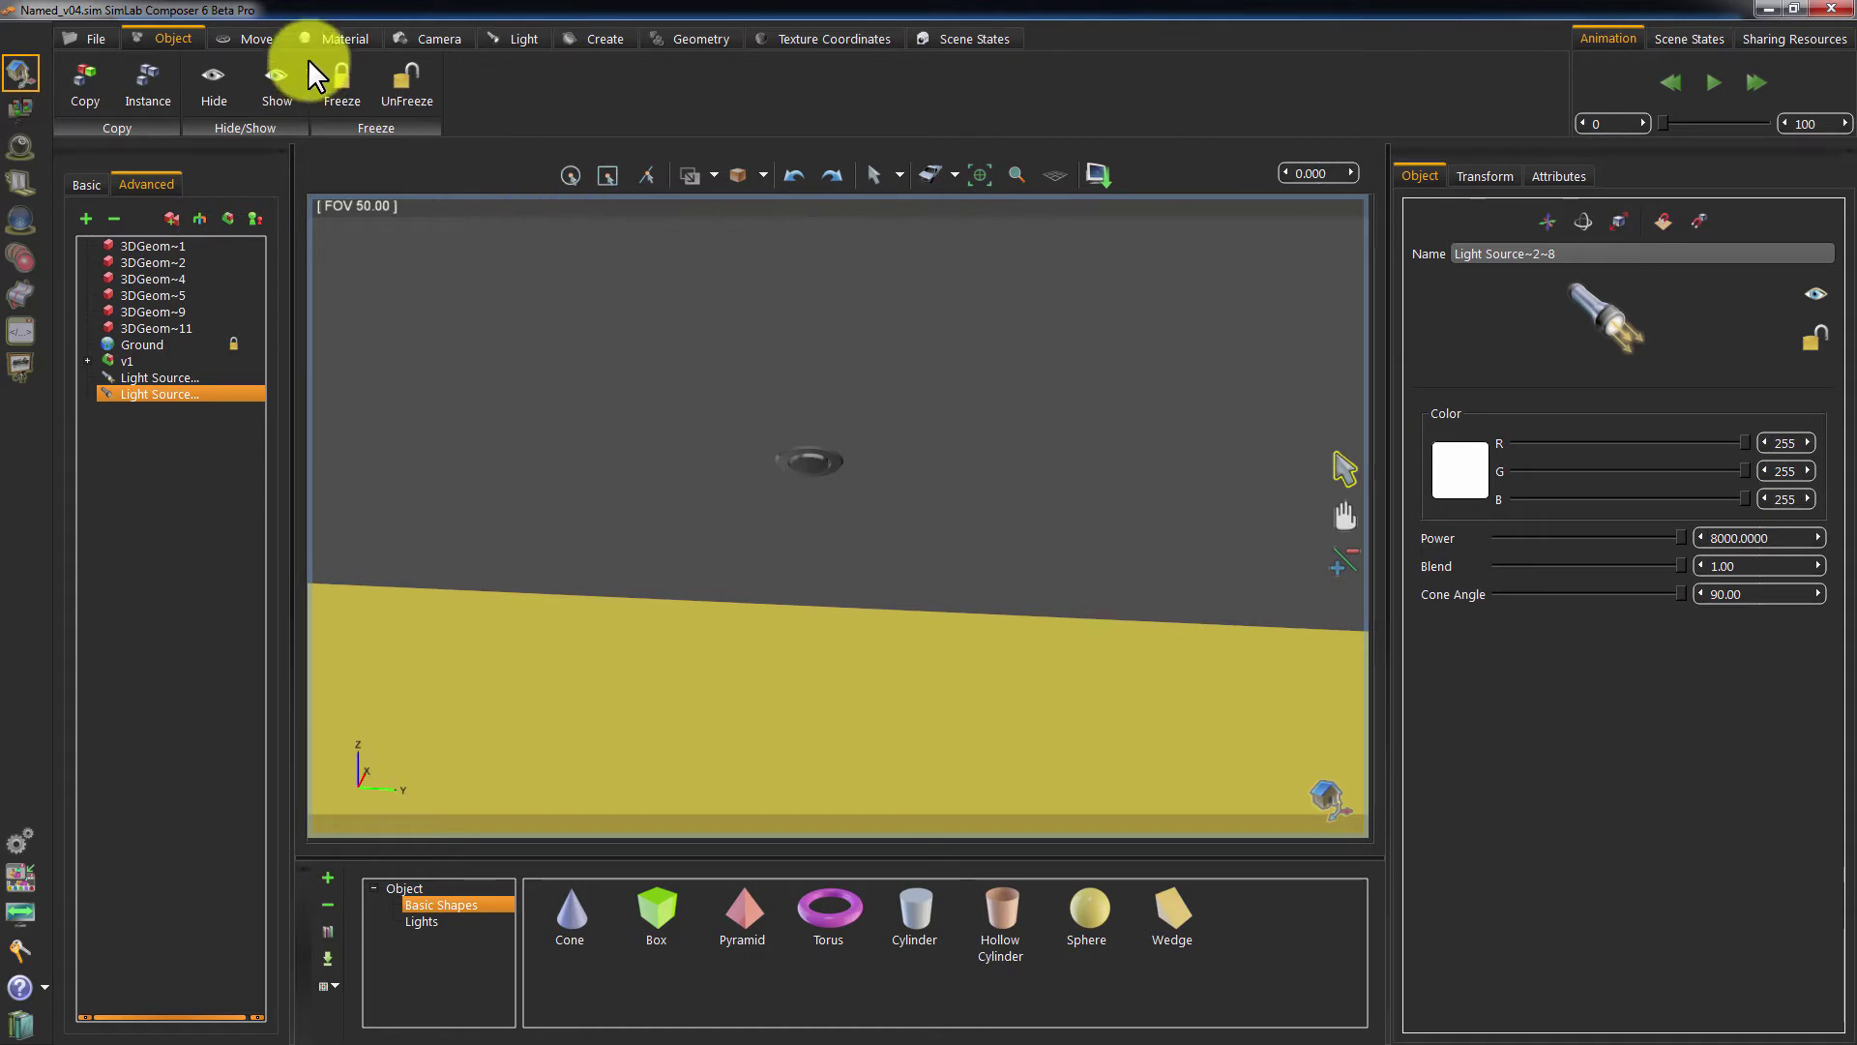
pyautogui.click(258, 35)
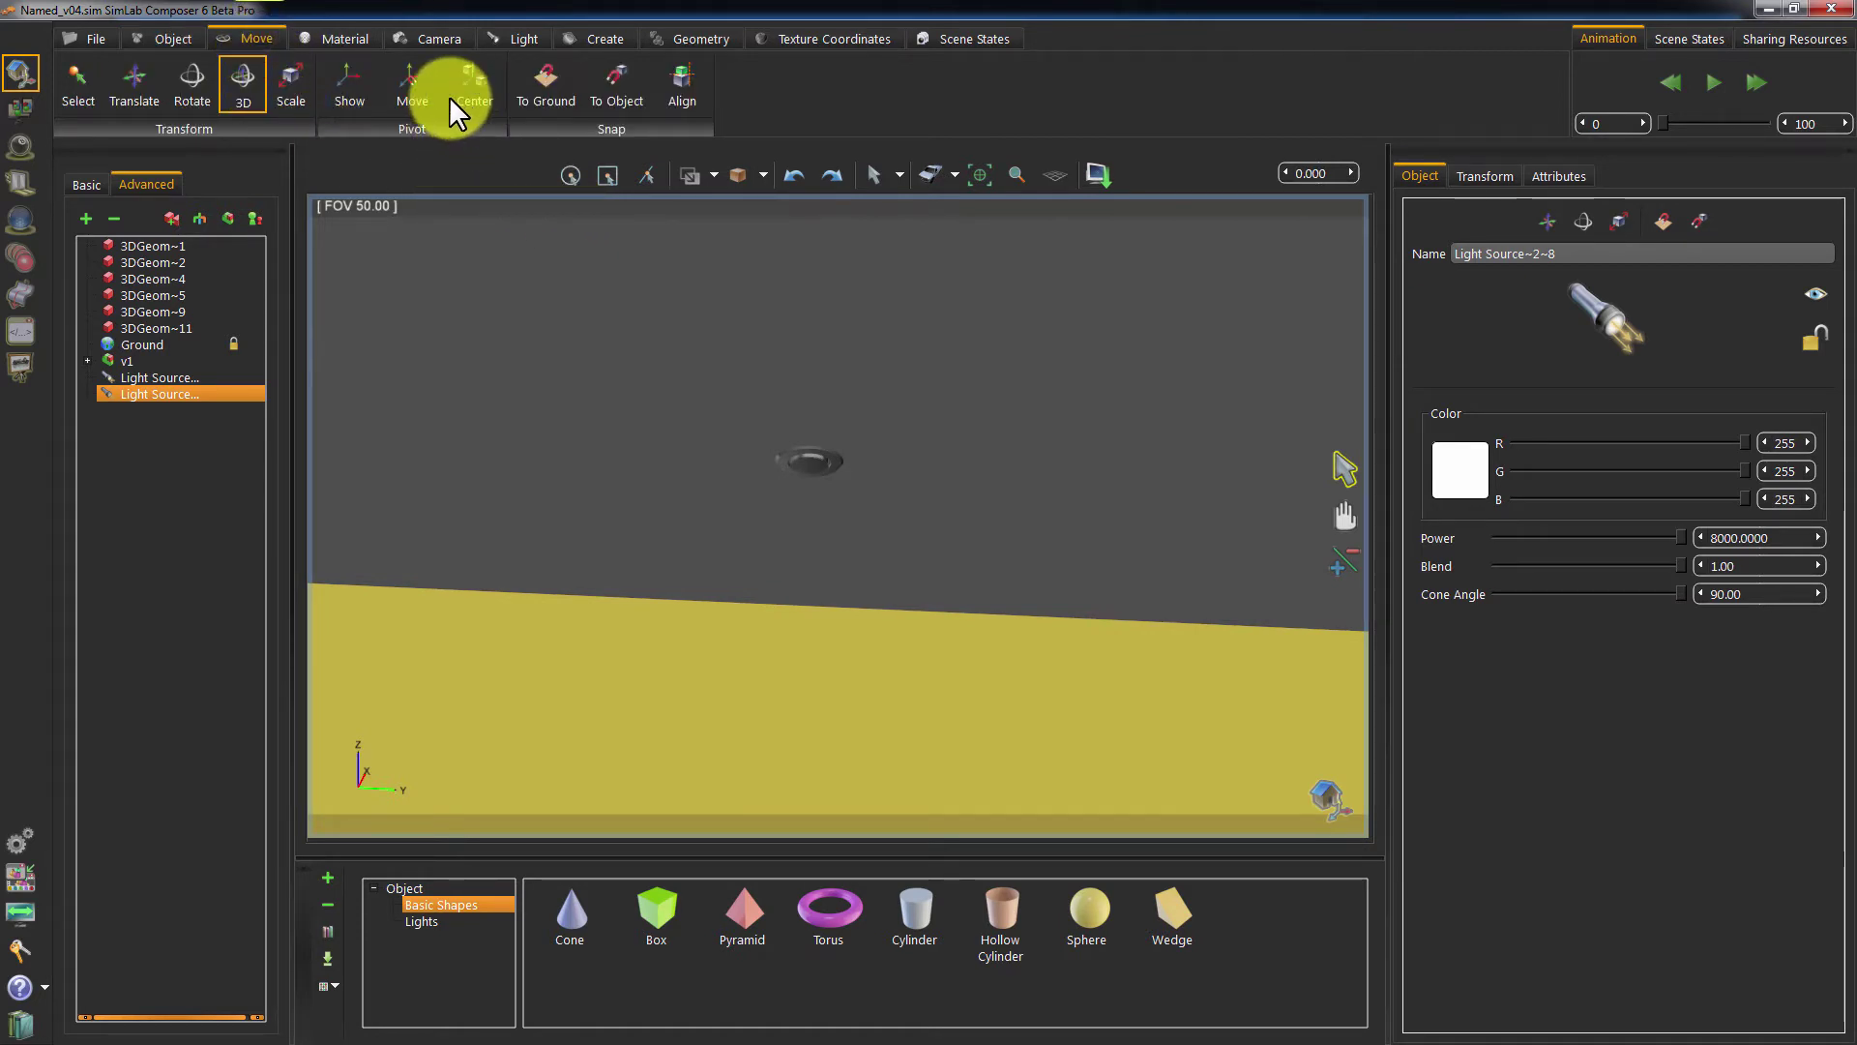
pyautogui.click(595, 89)
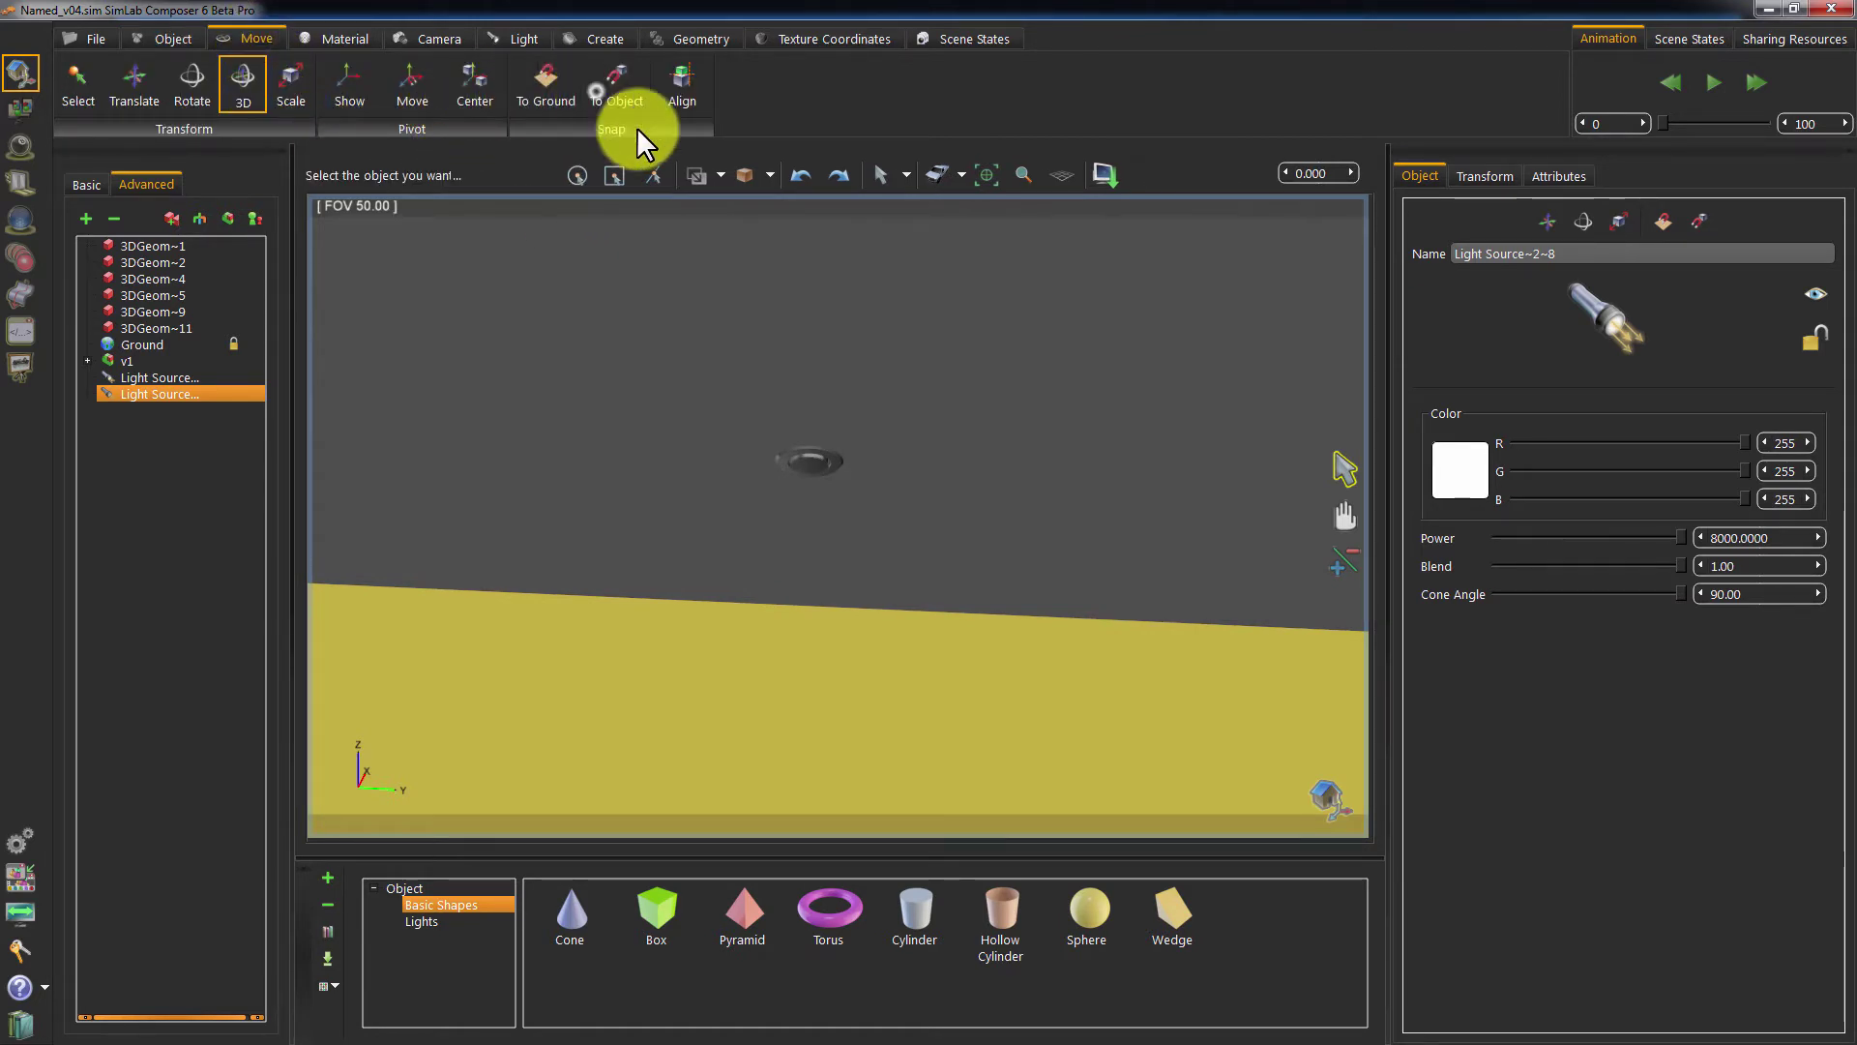
pyautogui.click(807, 465)
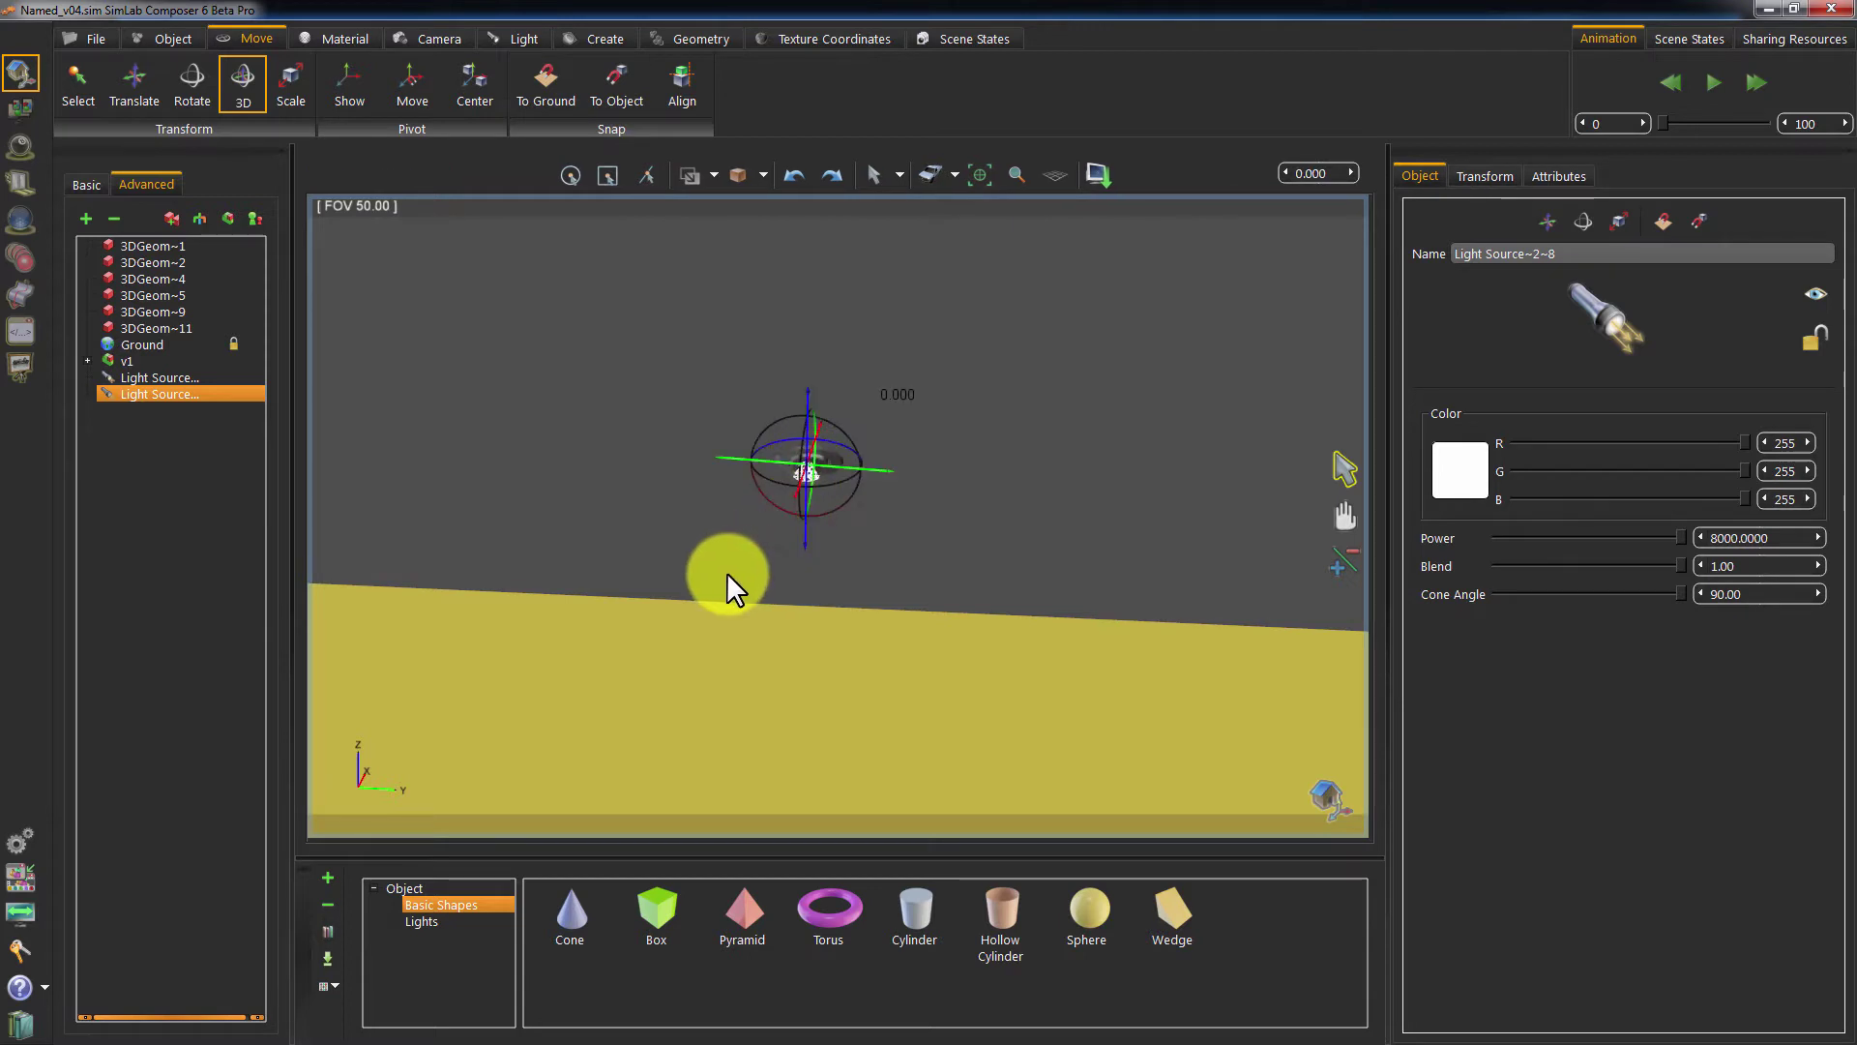
# - Create another spot light instance and snap it to the third fixture in the ceiling row along the yellow wall
pyautogui.moveTo(677, 501); pyautogui.dragTo(523, 459, button='middle')
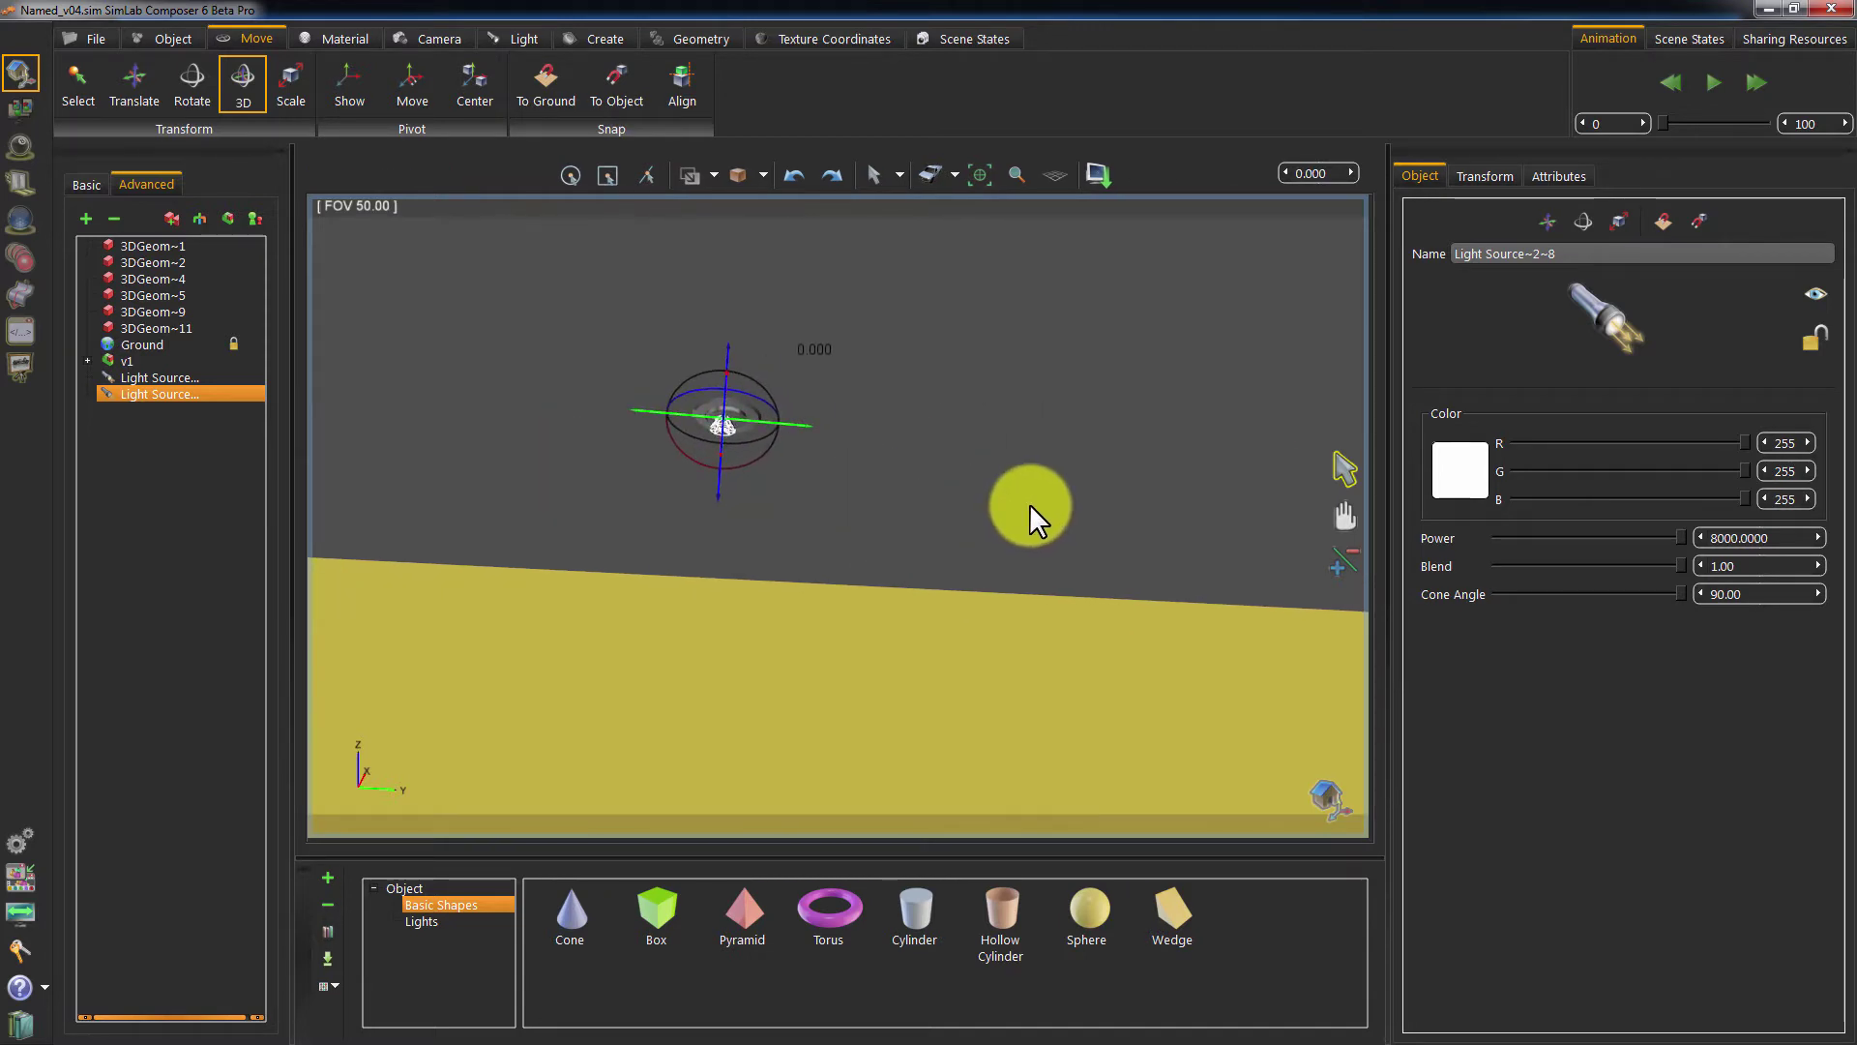
pyautogui.moveTo(1030, 503); pyautogui.dragTo(1029, 435, button='right')
pyautogui.moveTo(1030, 433); pyautogui.dragTo(871, 316)
pyautogui.click(174, 39)
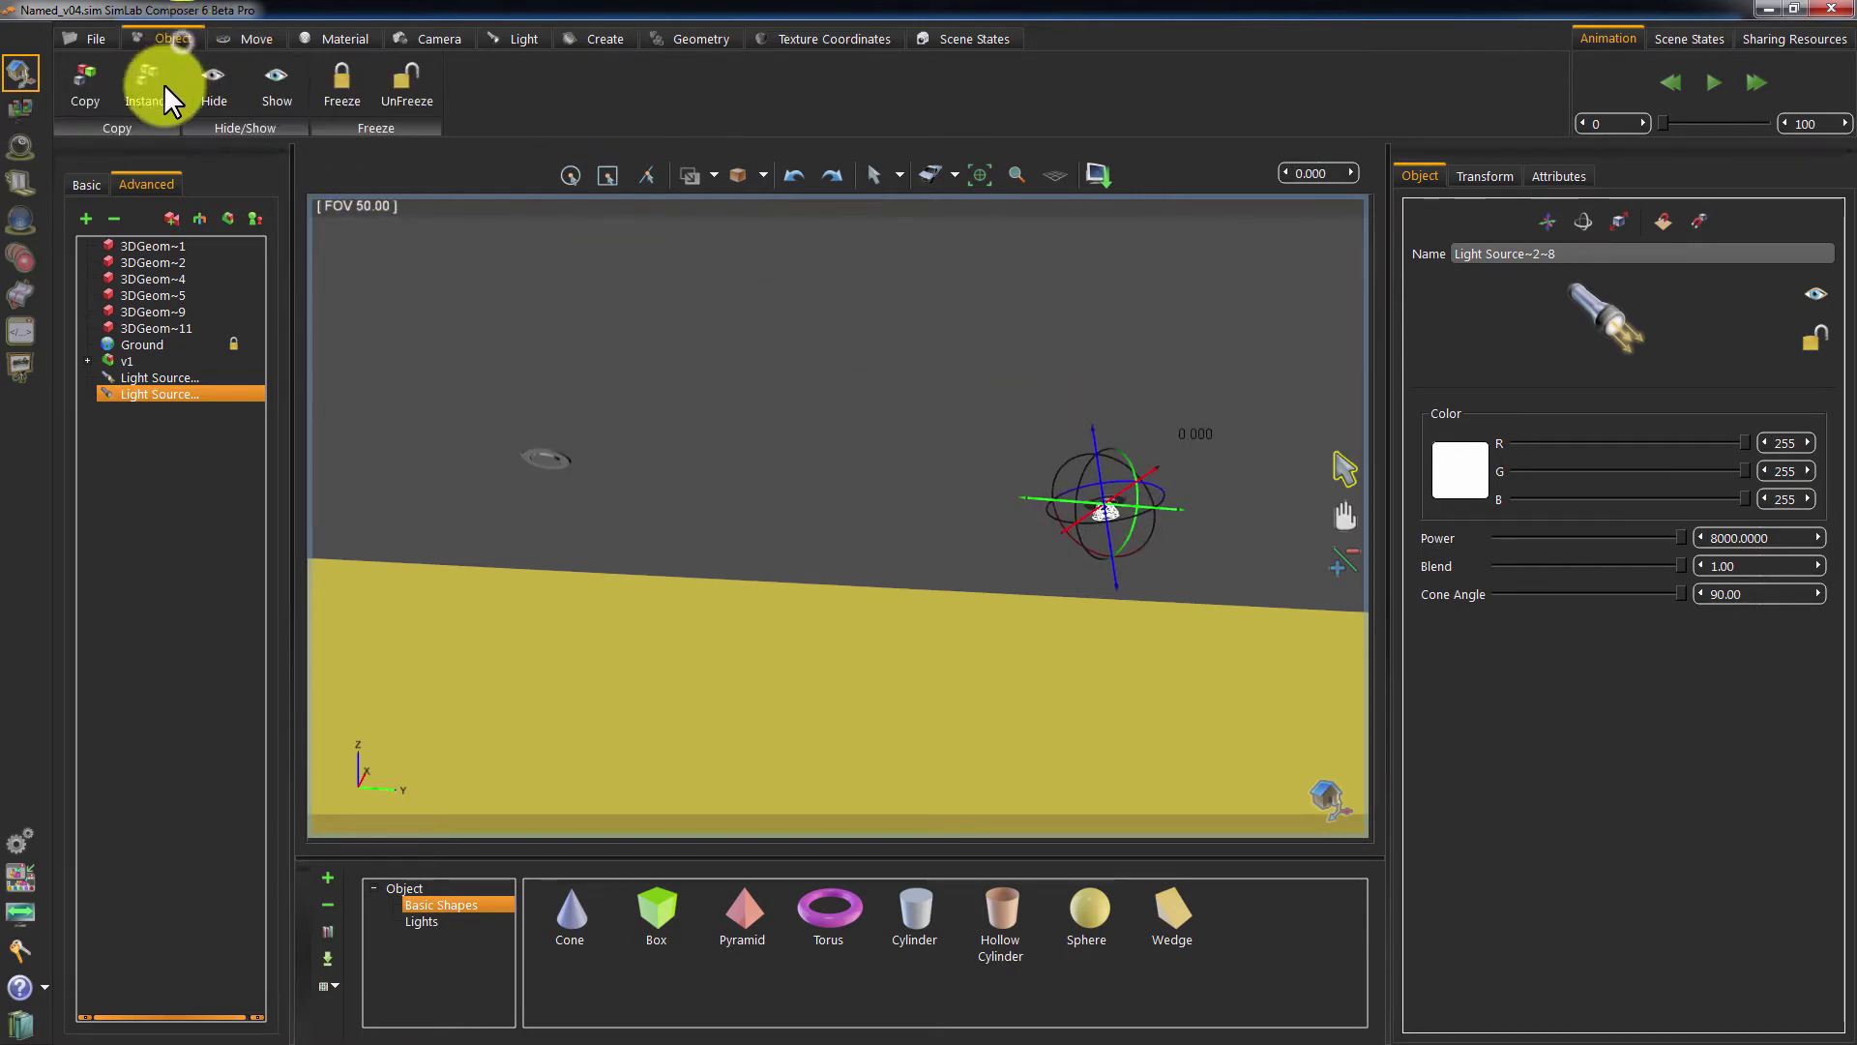
pyautogui.click(148, 88)
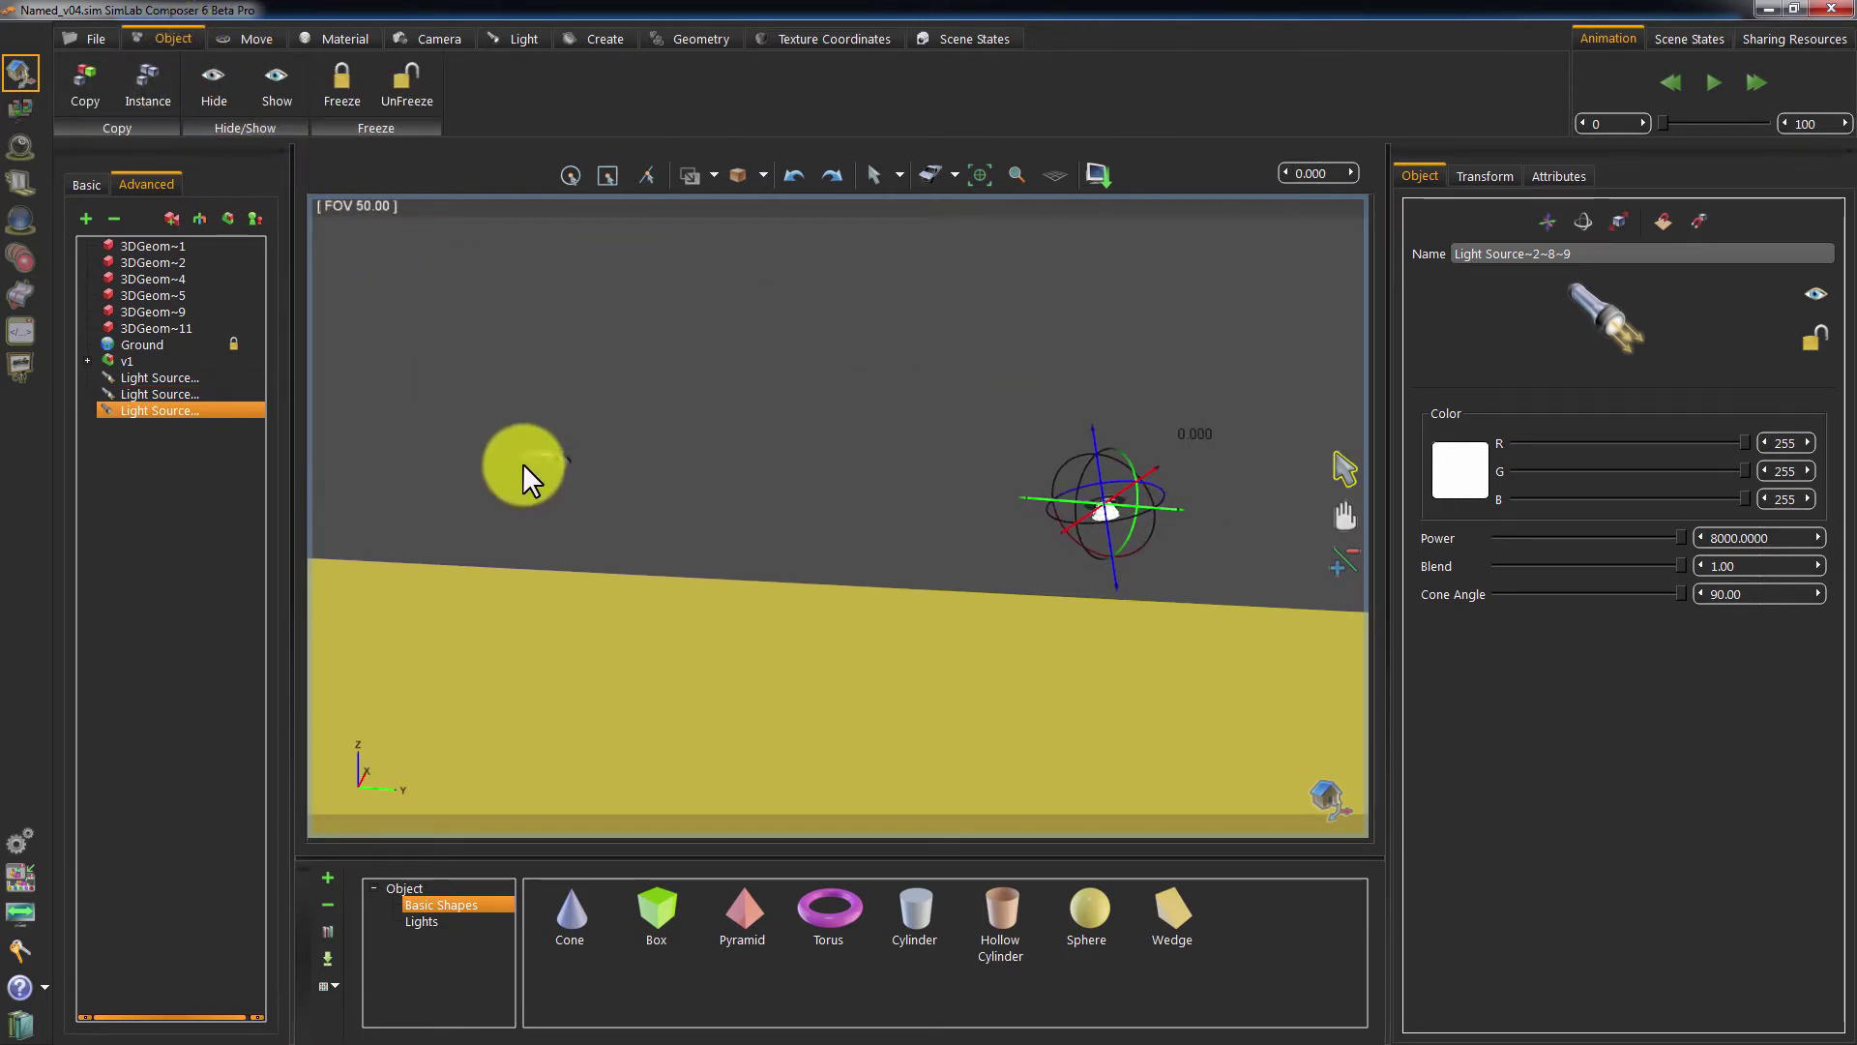
pyautogui.moveTo(522, 463); pyautogui.dragTo(511, 382)
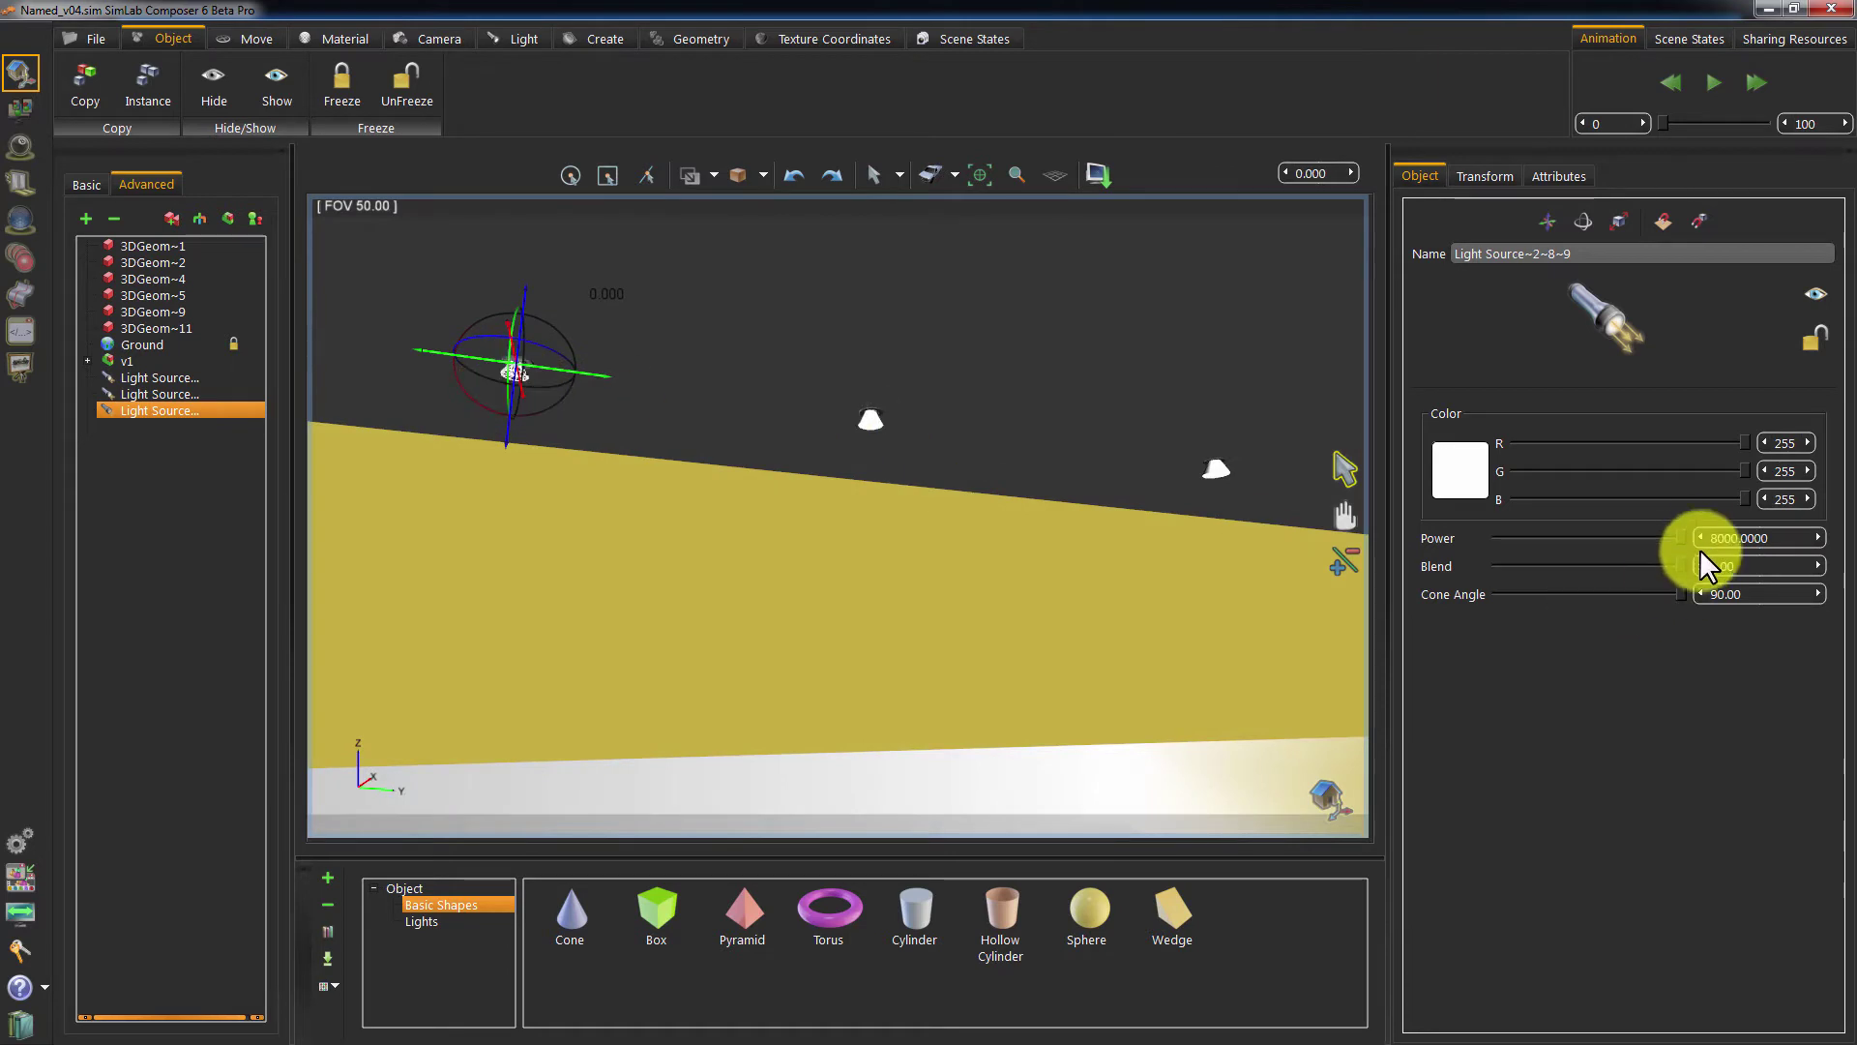
# - Lower the selected instance's power to 76 and select each of the other spot lights to check their power
pyautogui.moveTo(1679, 532); pyautogui.dragTo(1635, 528)
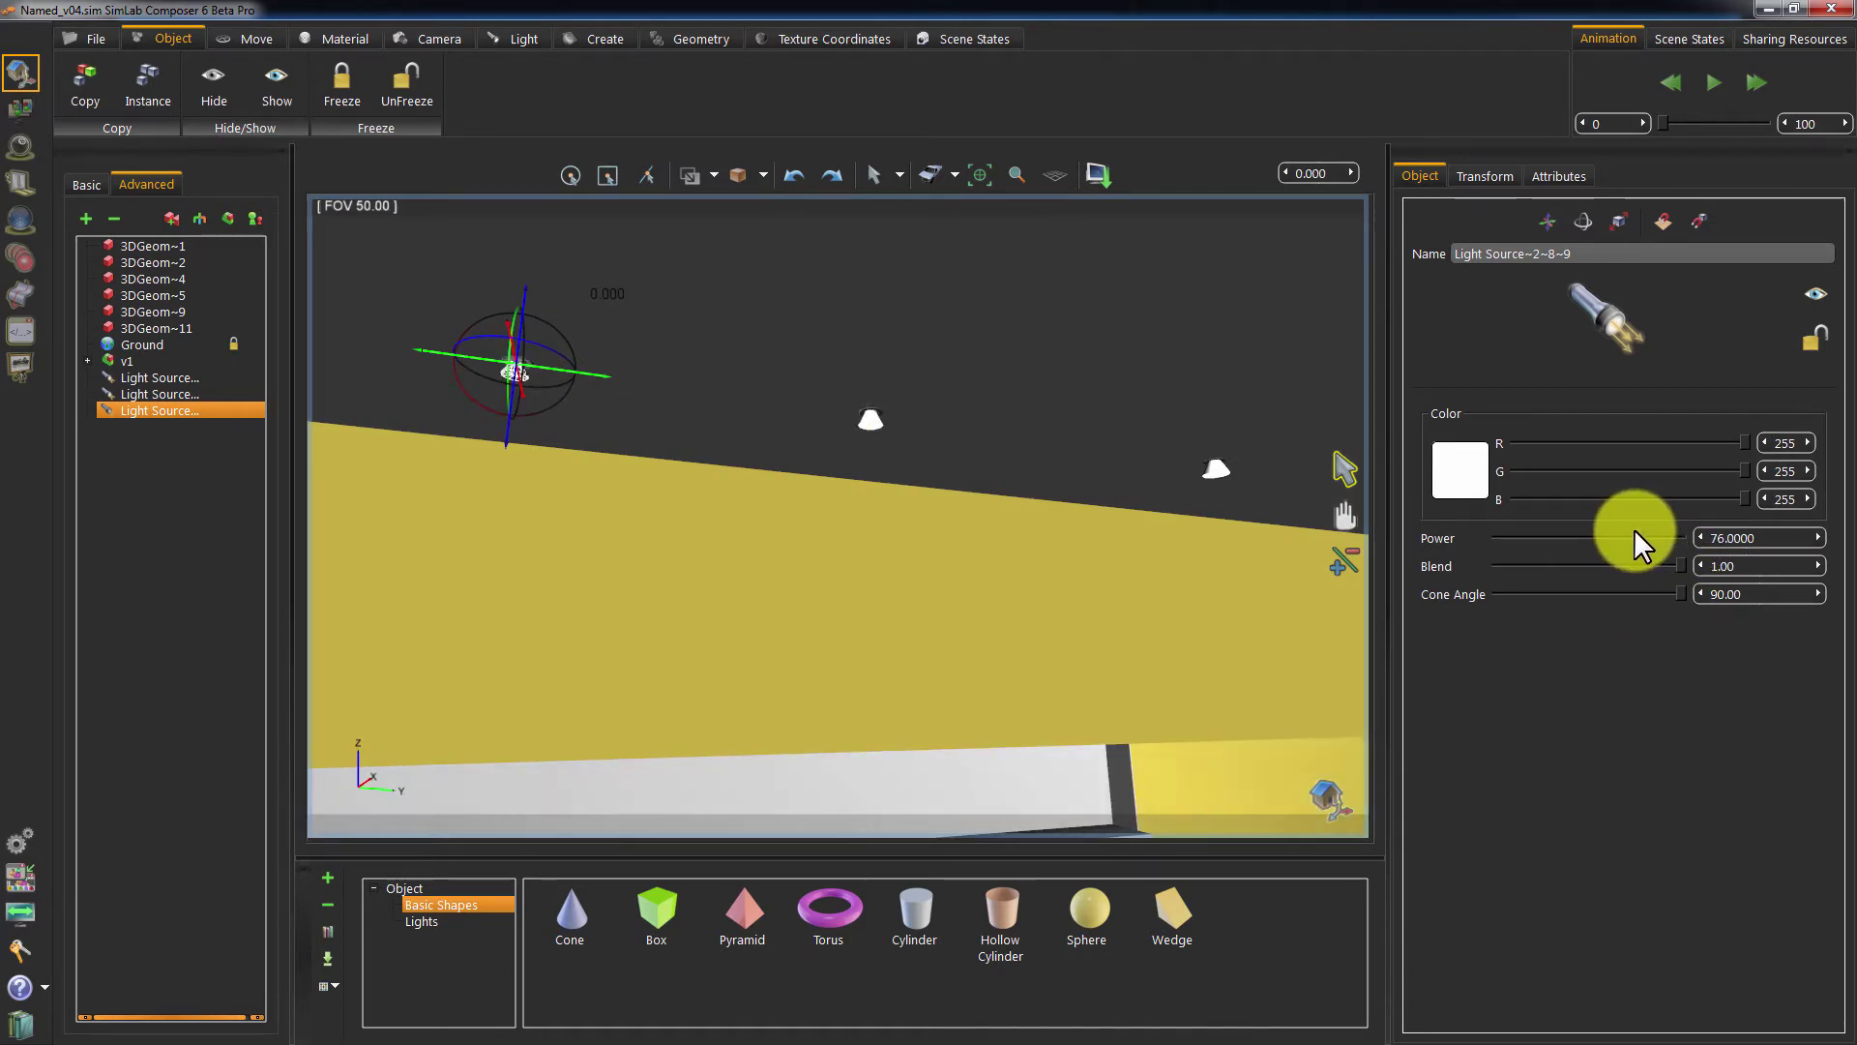
pyautogui.click(864, 422)
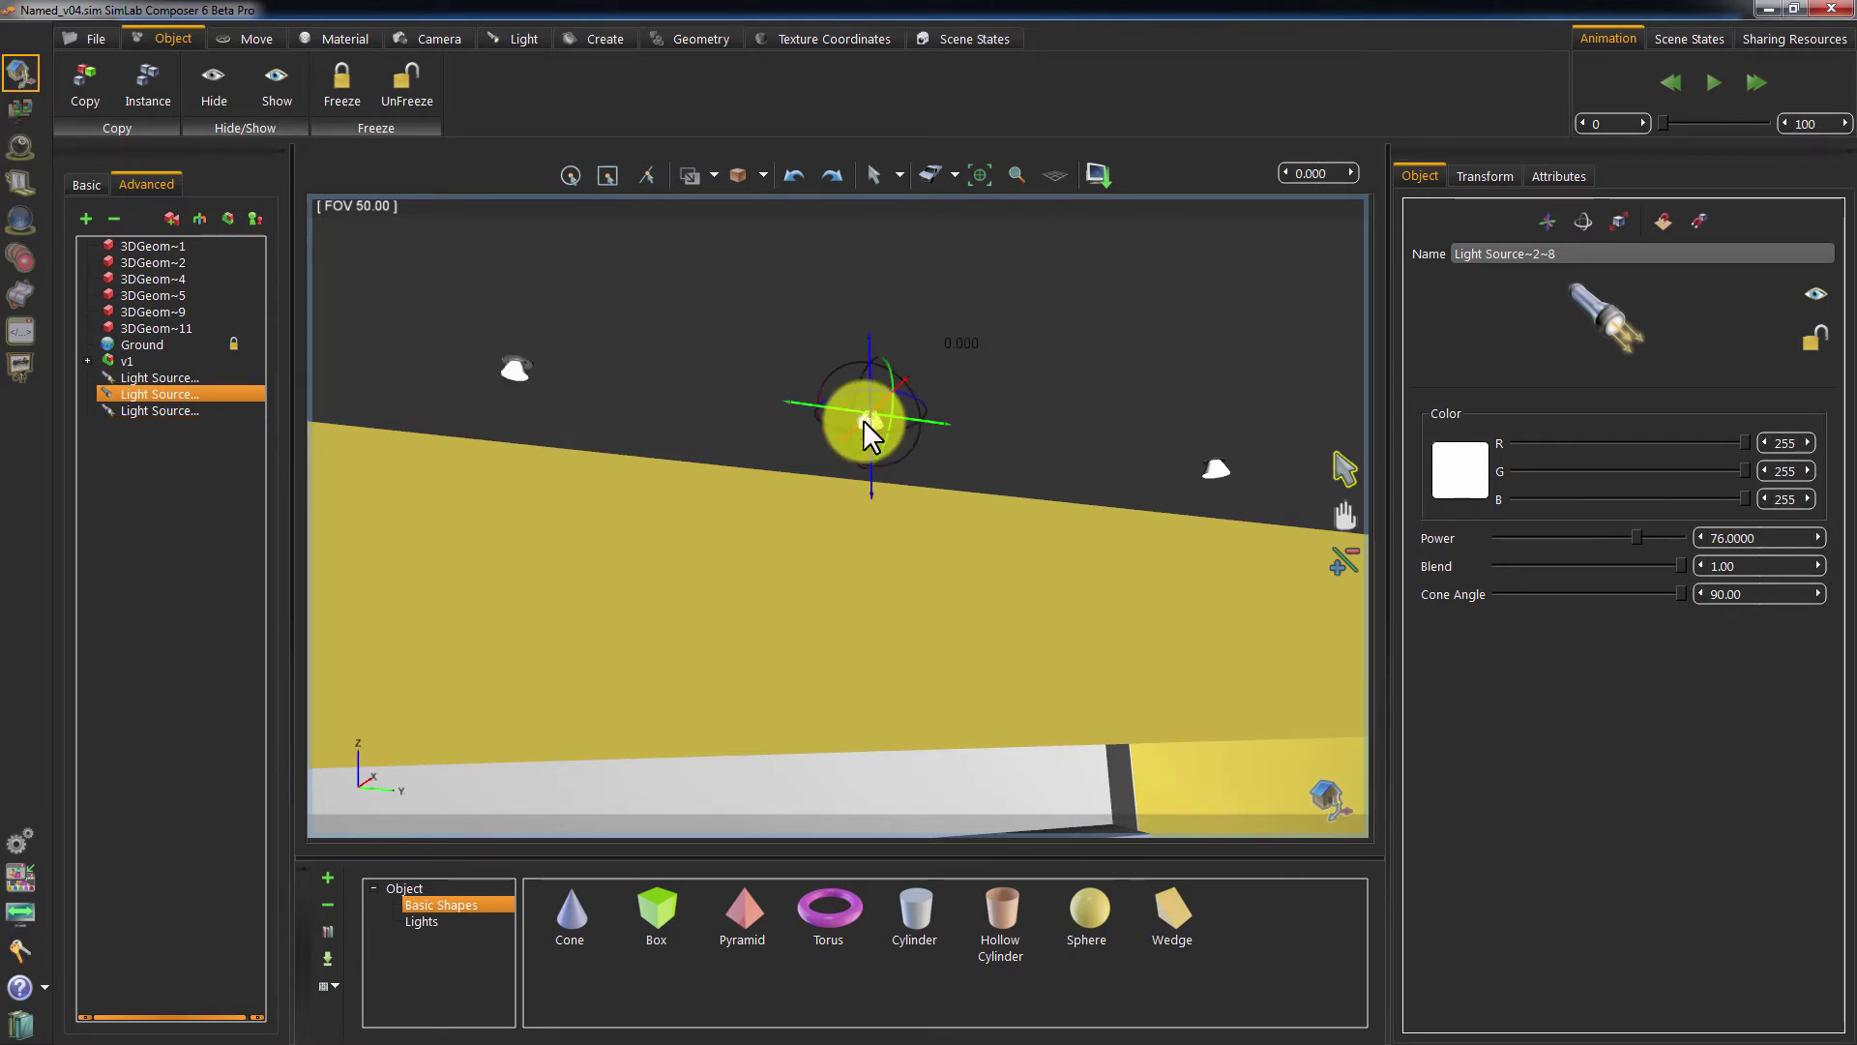
pyautogui.click(1213, 470)
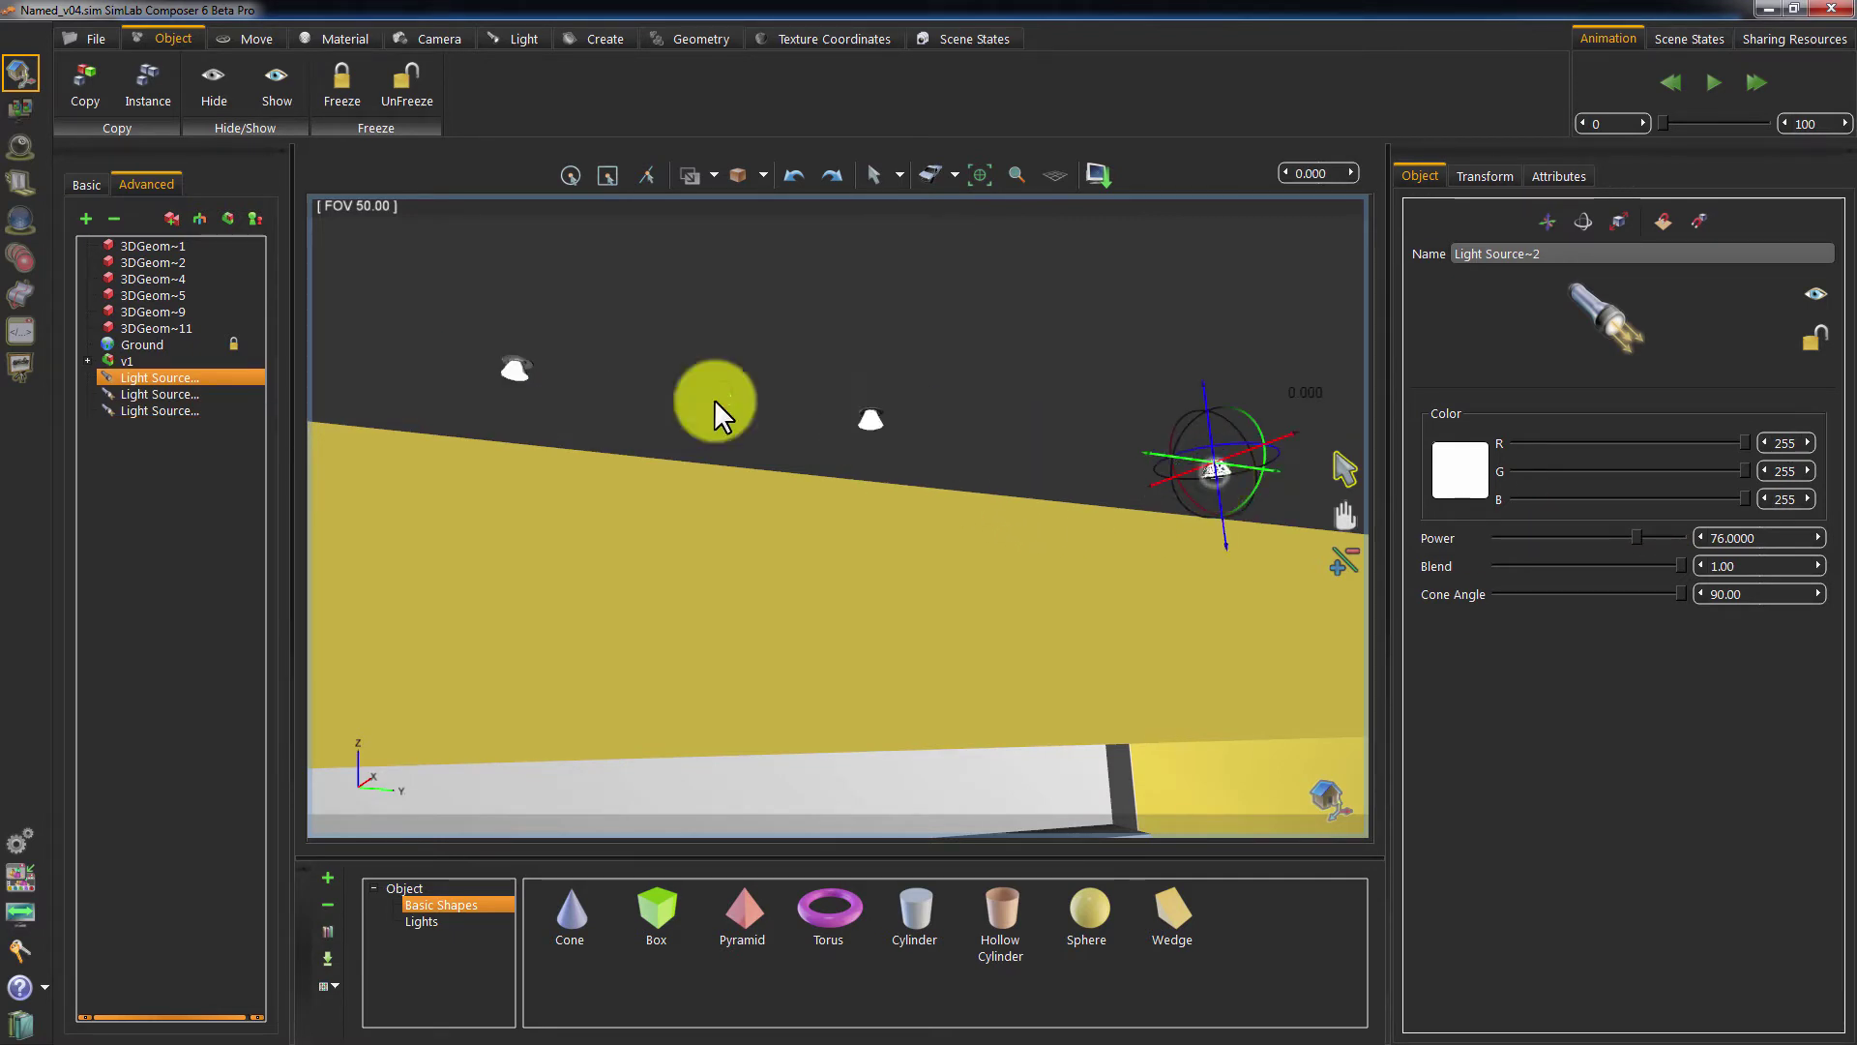
pyautogui.click(508, 368)
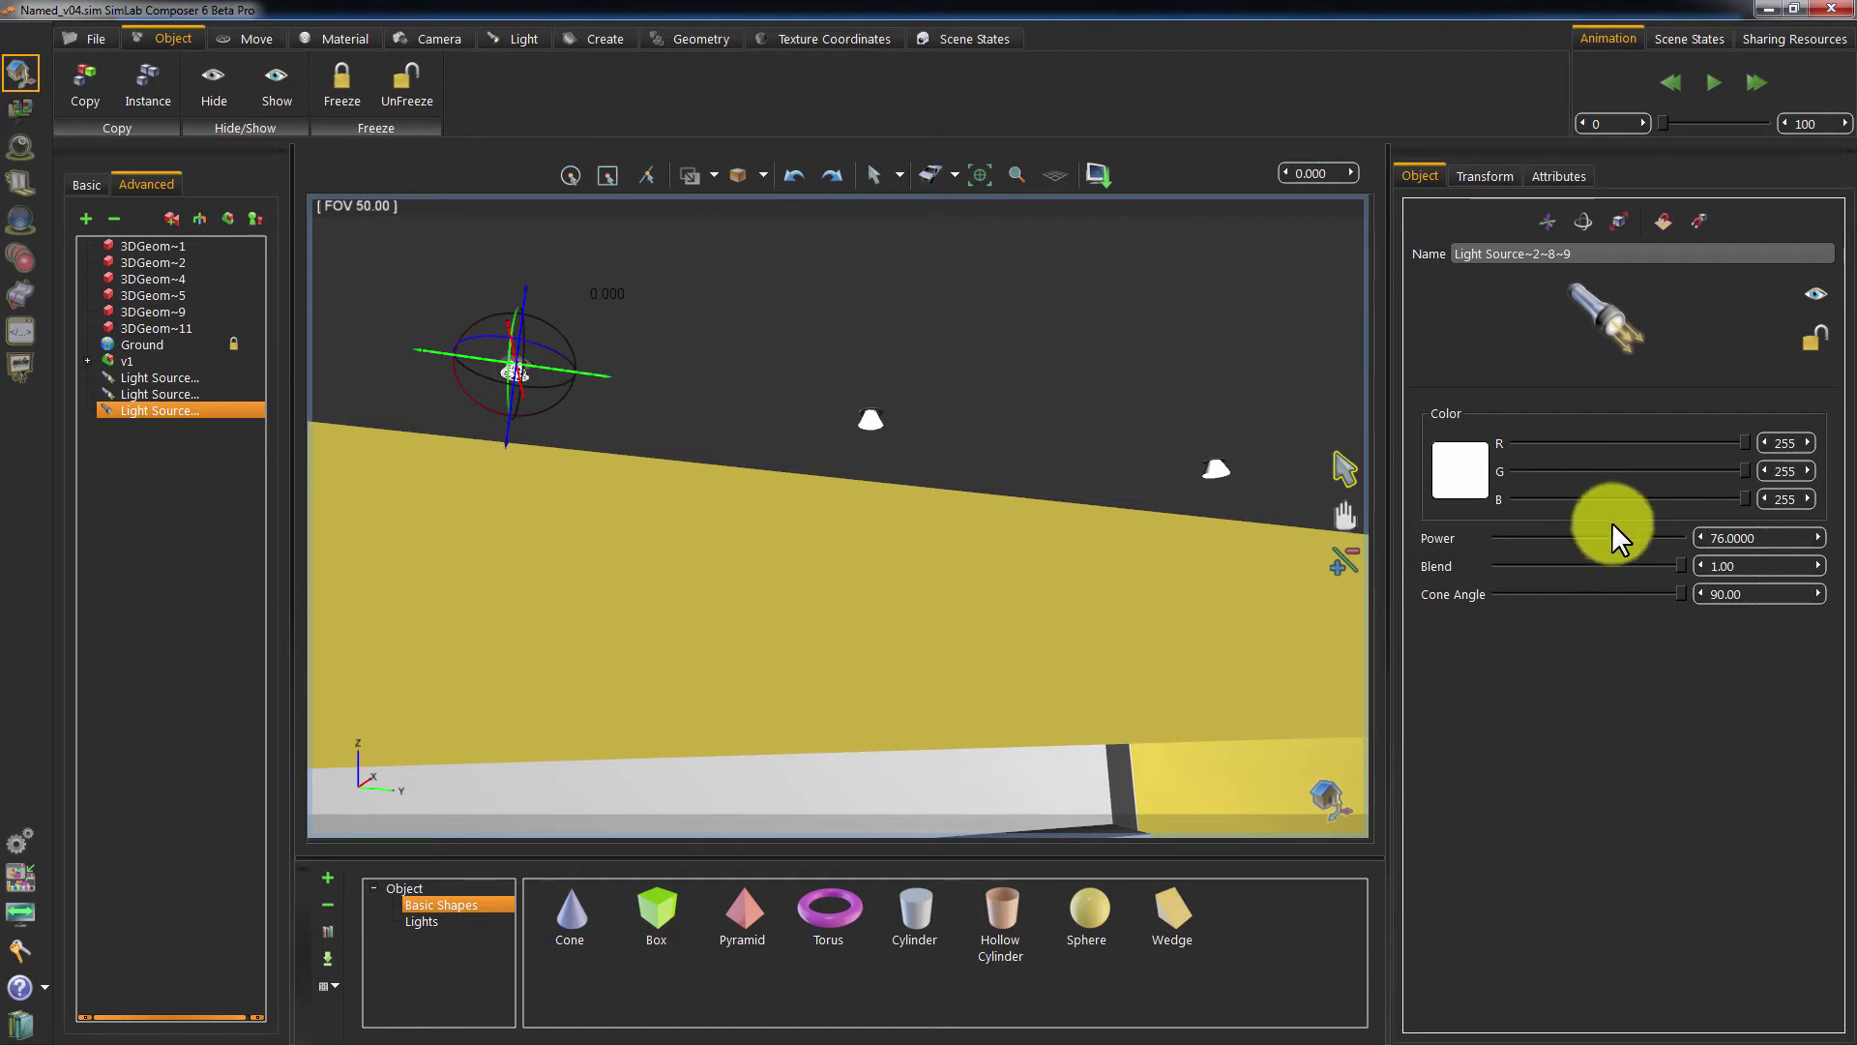
# - Set the power of the linked spot lights to 8000
pyautogui.moveTo(1634, 531); pyautogui.dragTo(1770, 535)
pyautogui.write('8000')
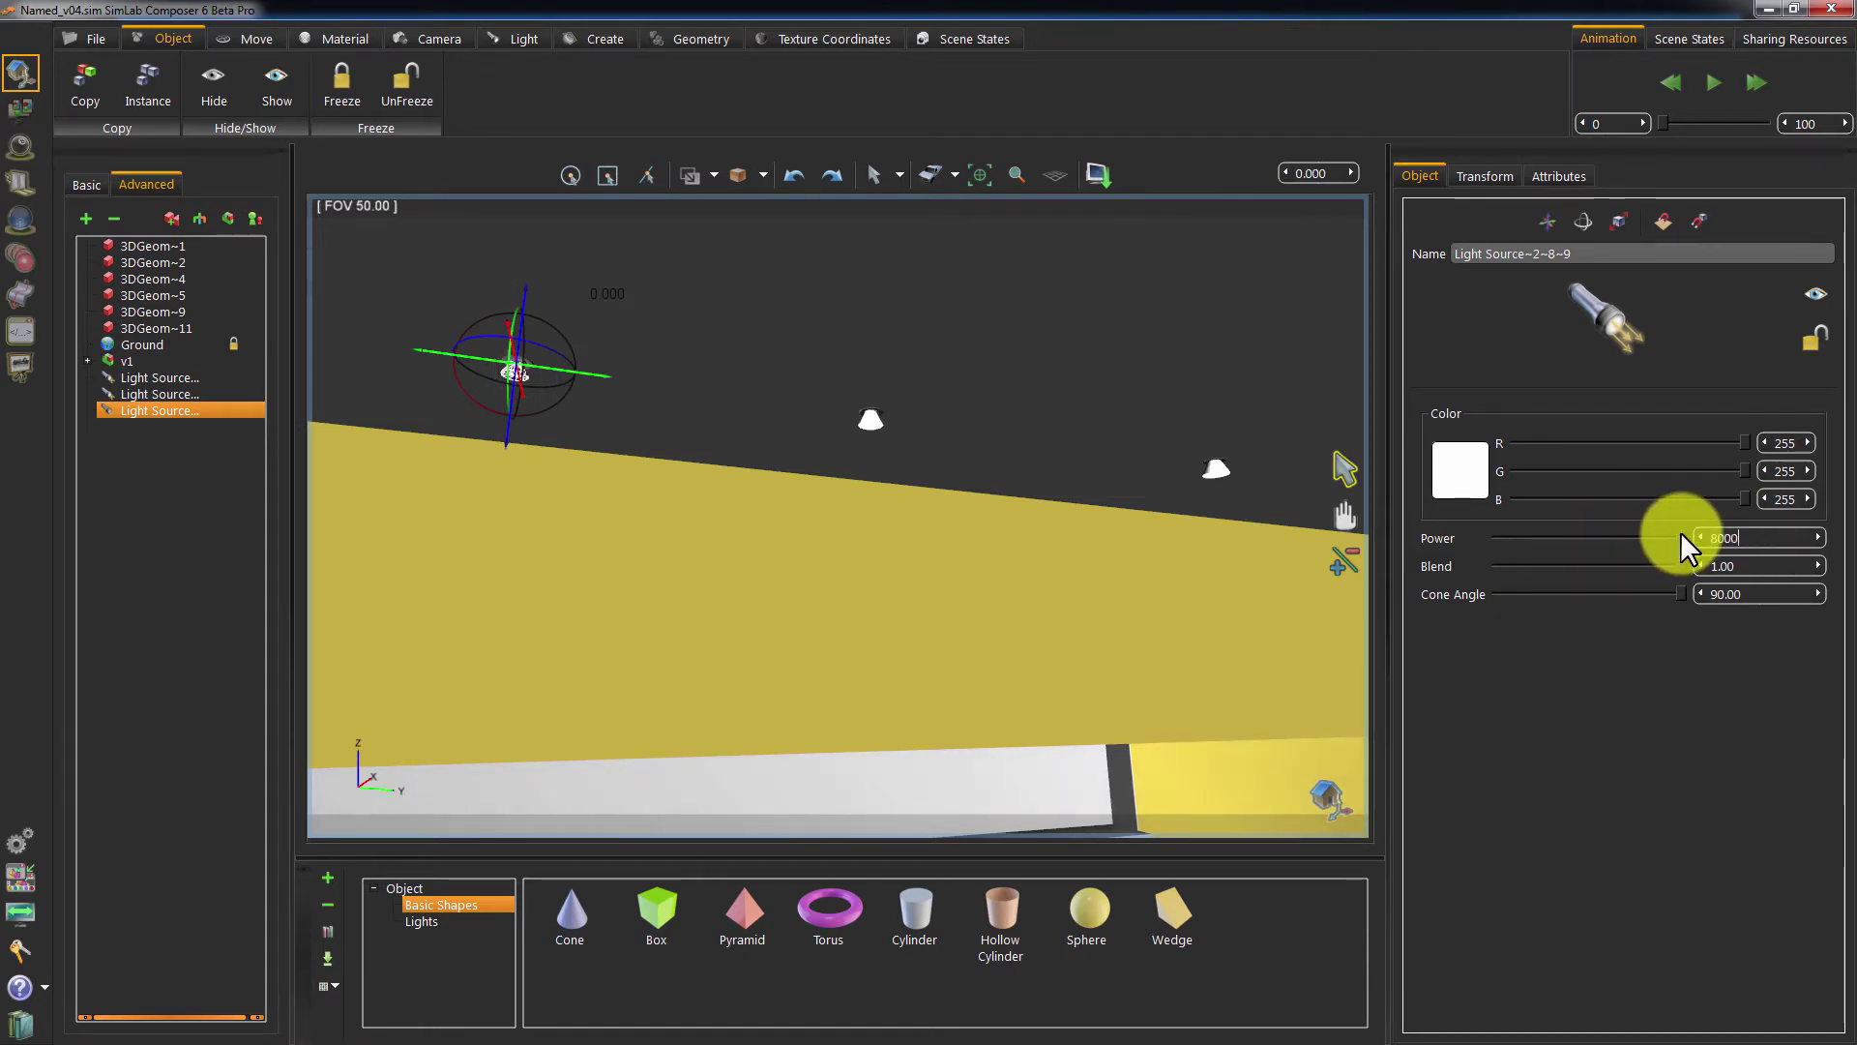
pyautogui.press('Return')
# - Create two more spot light instances and snap them to the two ceiling fixtures near the curtain
pyautogui.moveTo(714, 504)
pyautogui.mouseDown()
pyautogui.moveTo(559, 455)
pyautogui.moveTo(1015, 611)
pyautogui.moveTo(585, 622)
pyautogui.moveTo(846, 605)
pyautogui.moveTo(564, 531)
pyautogui.moveTo(803, 561)
pyautogui.moveTo(558, 429)
pyautogui.moveTo(828, 542)
pyautogui.moveTo(725, 530)
pyautogui.moveTo(766, 450)
pyautogui.moveTo(494, 290)
pyautogui.mouseUp()
pyautogui.click(125, 89)
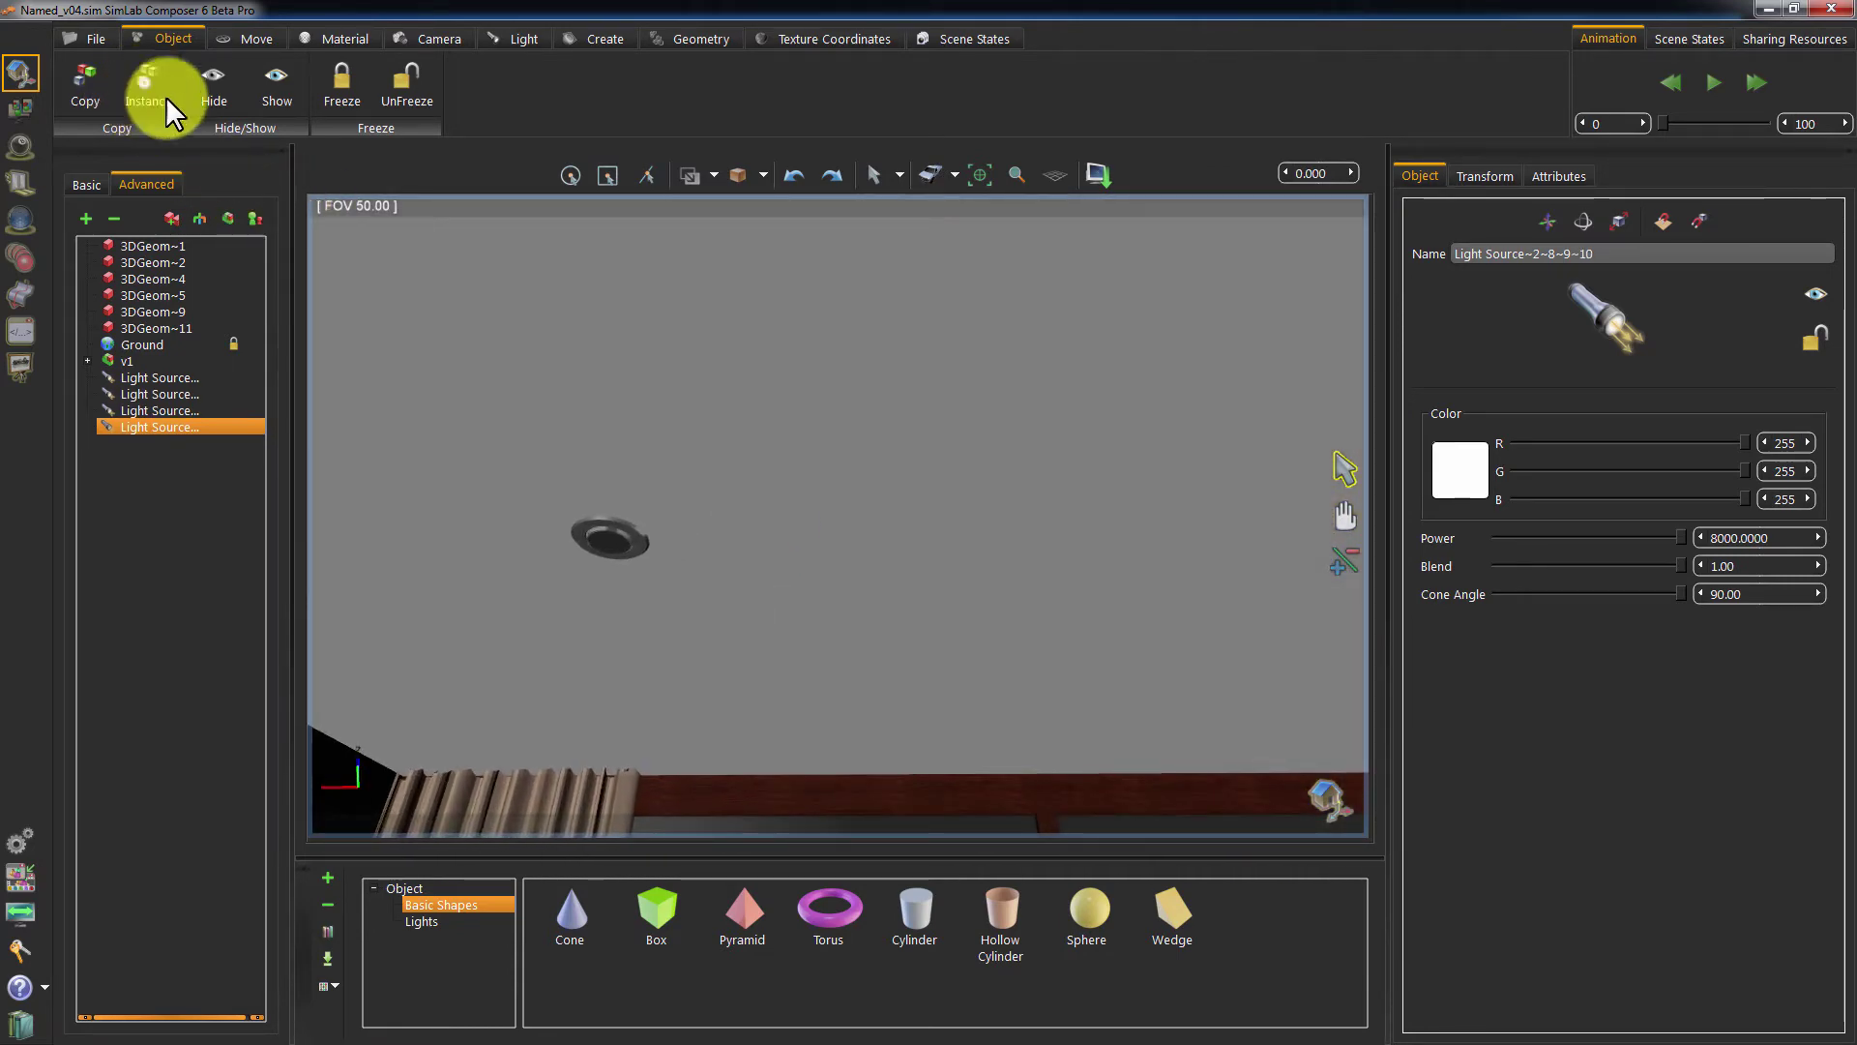
pyautogui.click(606, 542)
pyautogui.moveTo(745, 590); pyautogui.dragTo(764, 497)
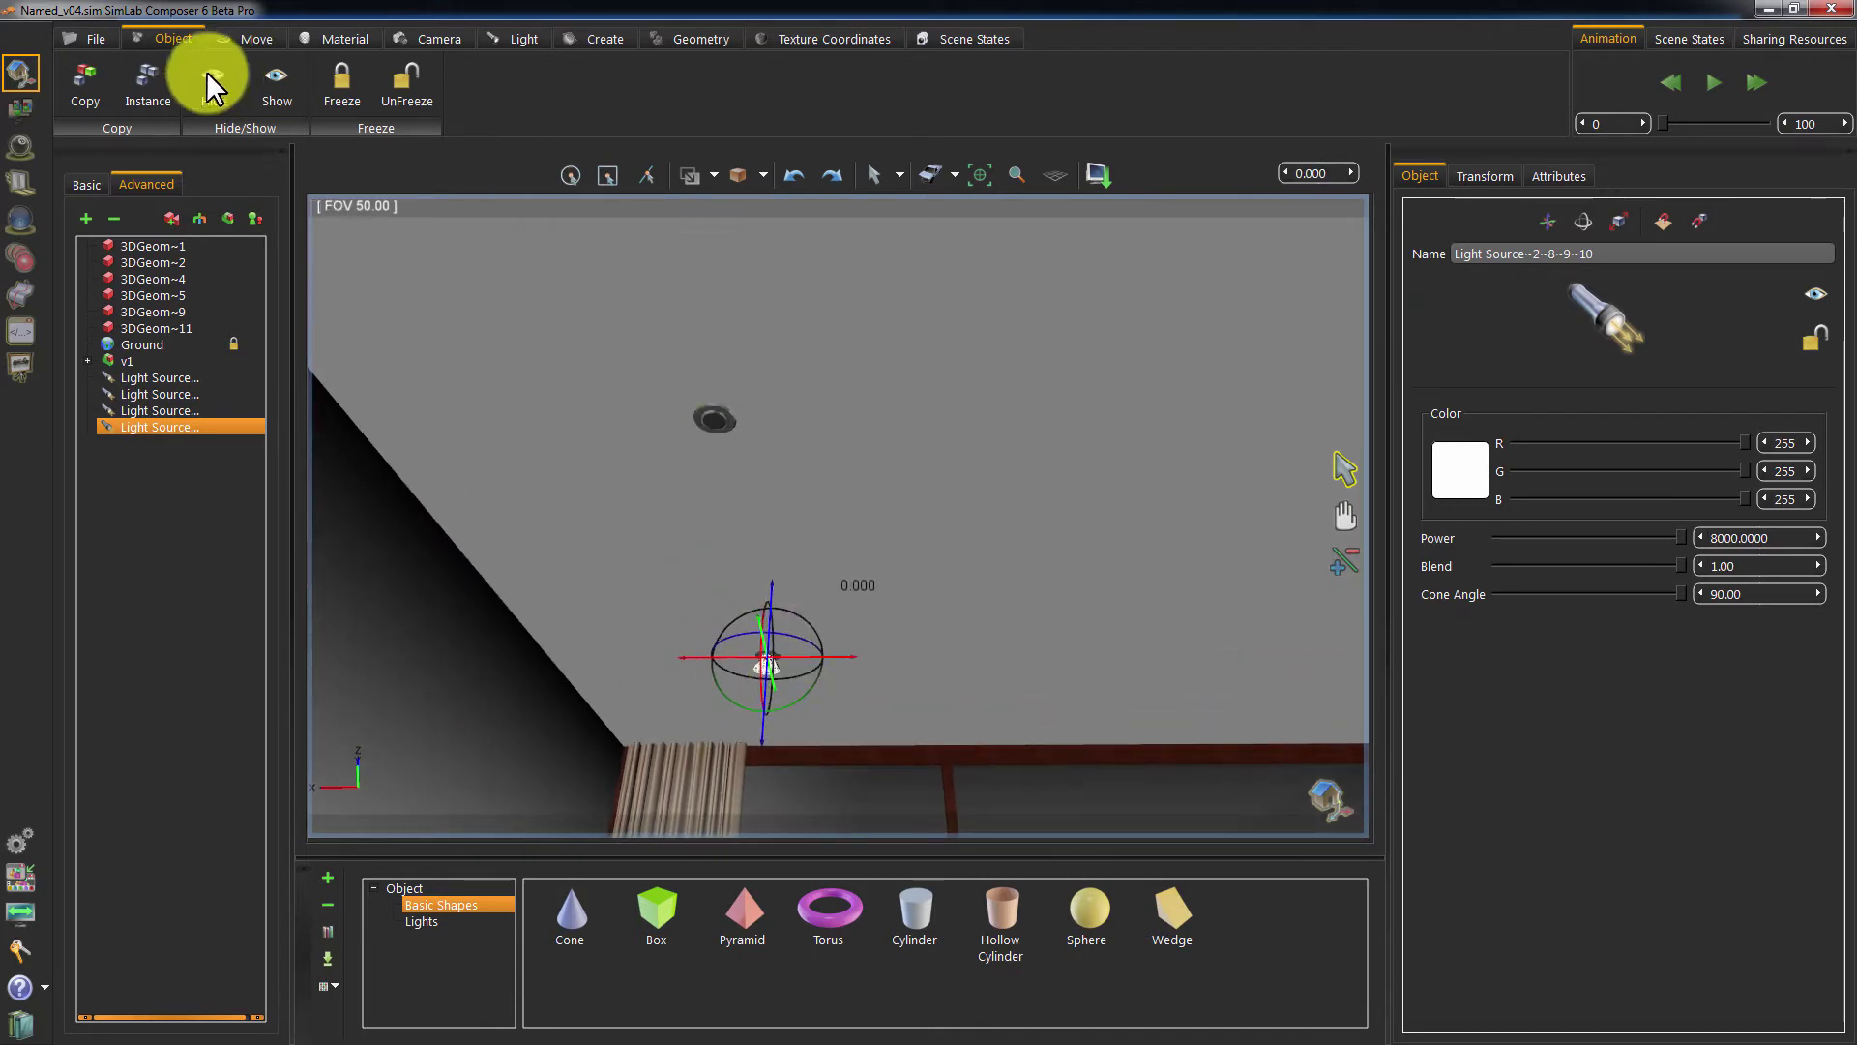
pyautogui.click(150, 87)
pyautogui.click(712, 418)
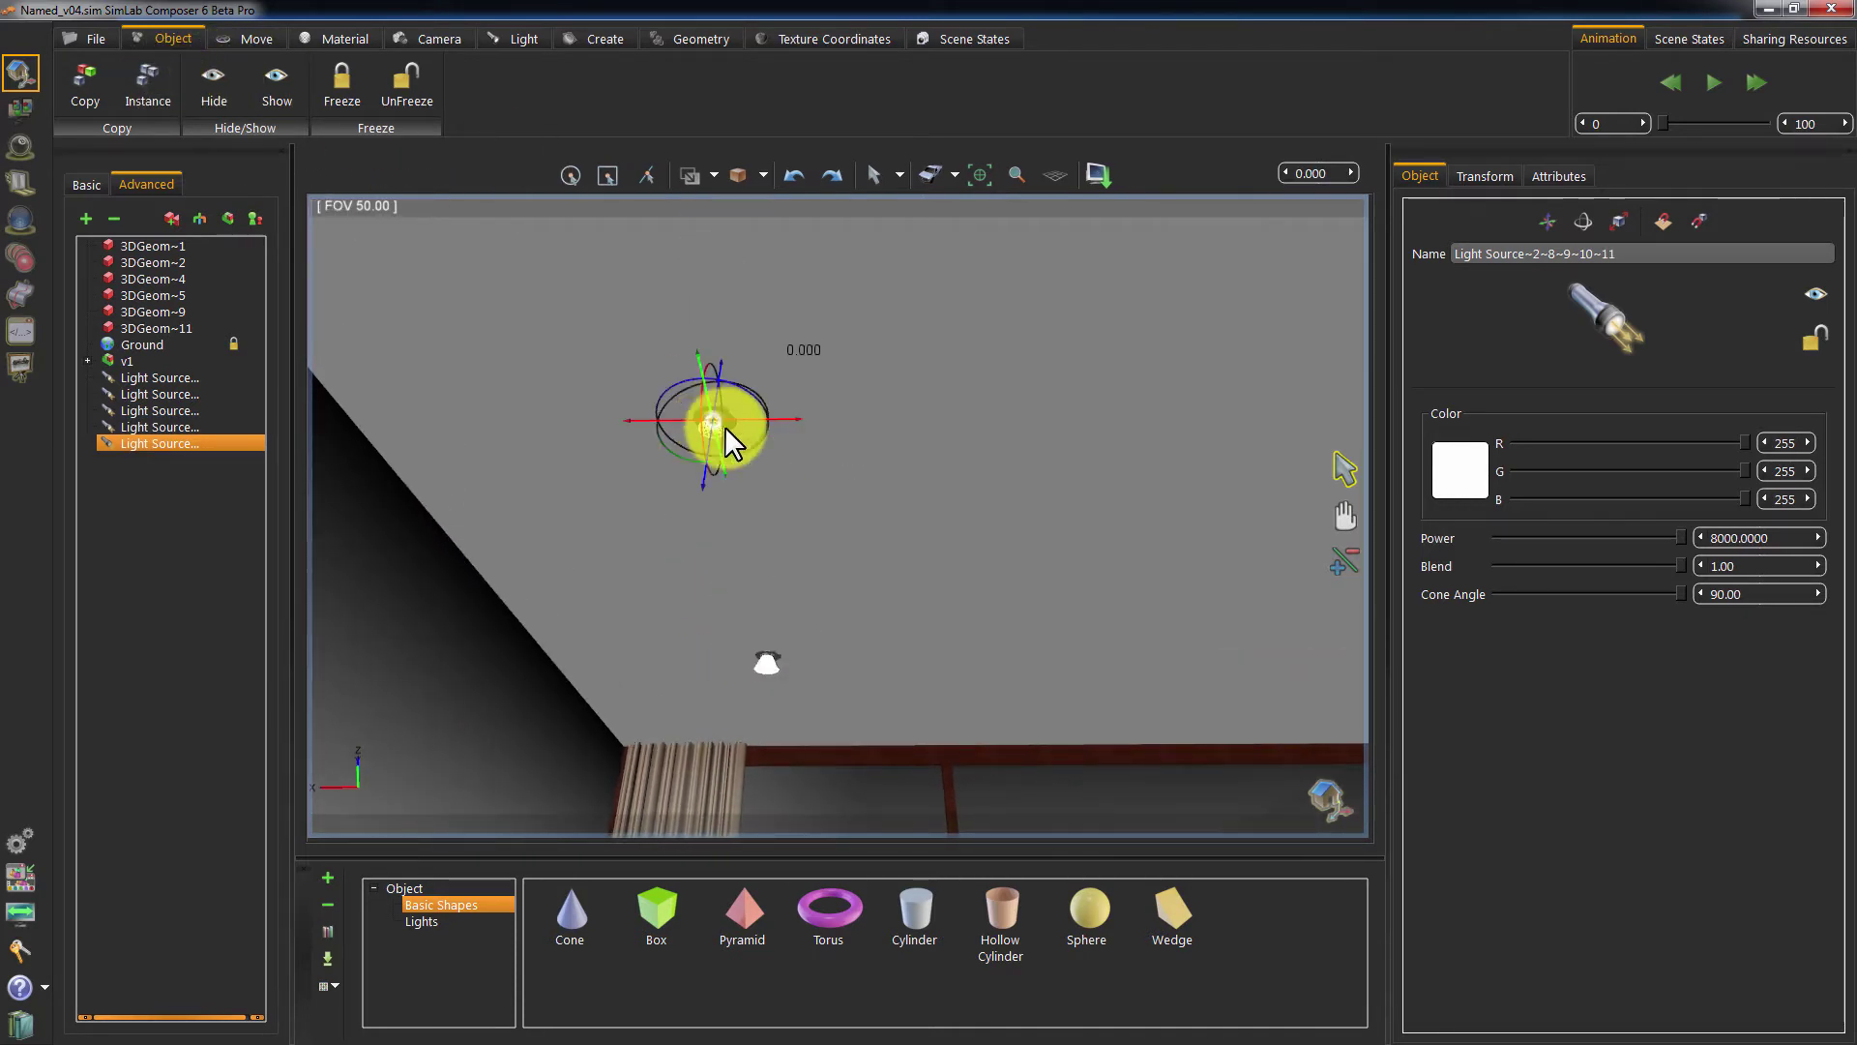
# - Add a spot light instance and snap it to the next empty fixture in the ceiling row leading away from the curtain
pyautogui.moveTo(992, 463); pyautogui.dragTo(902, 606)
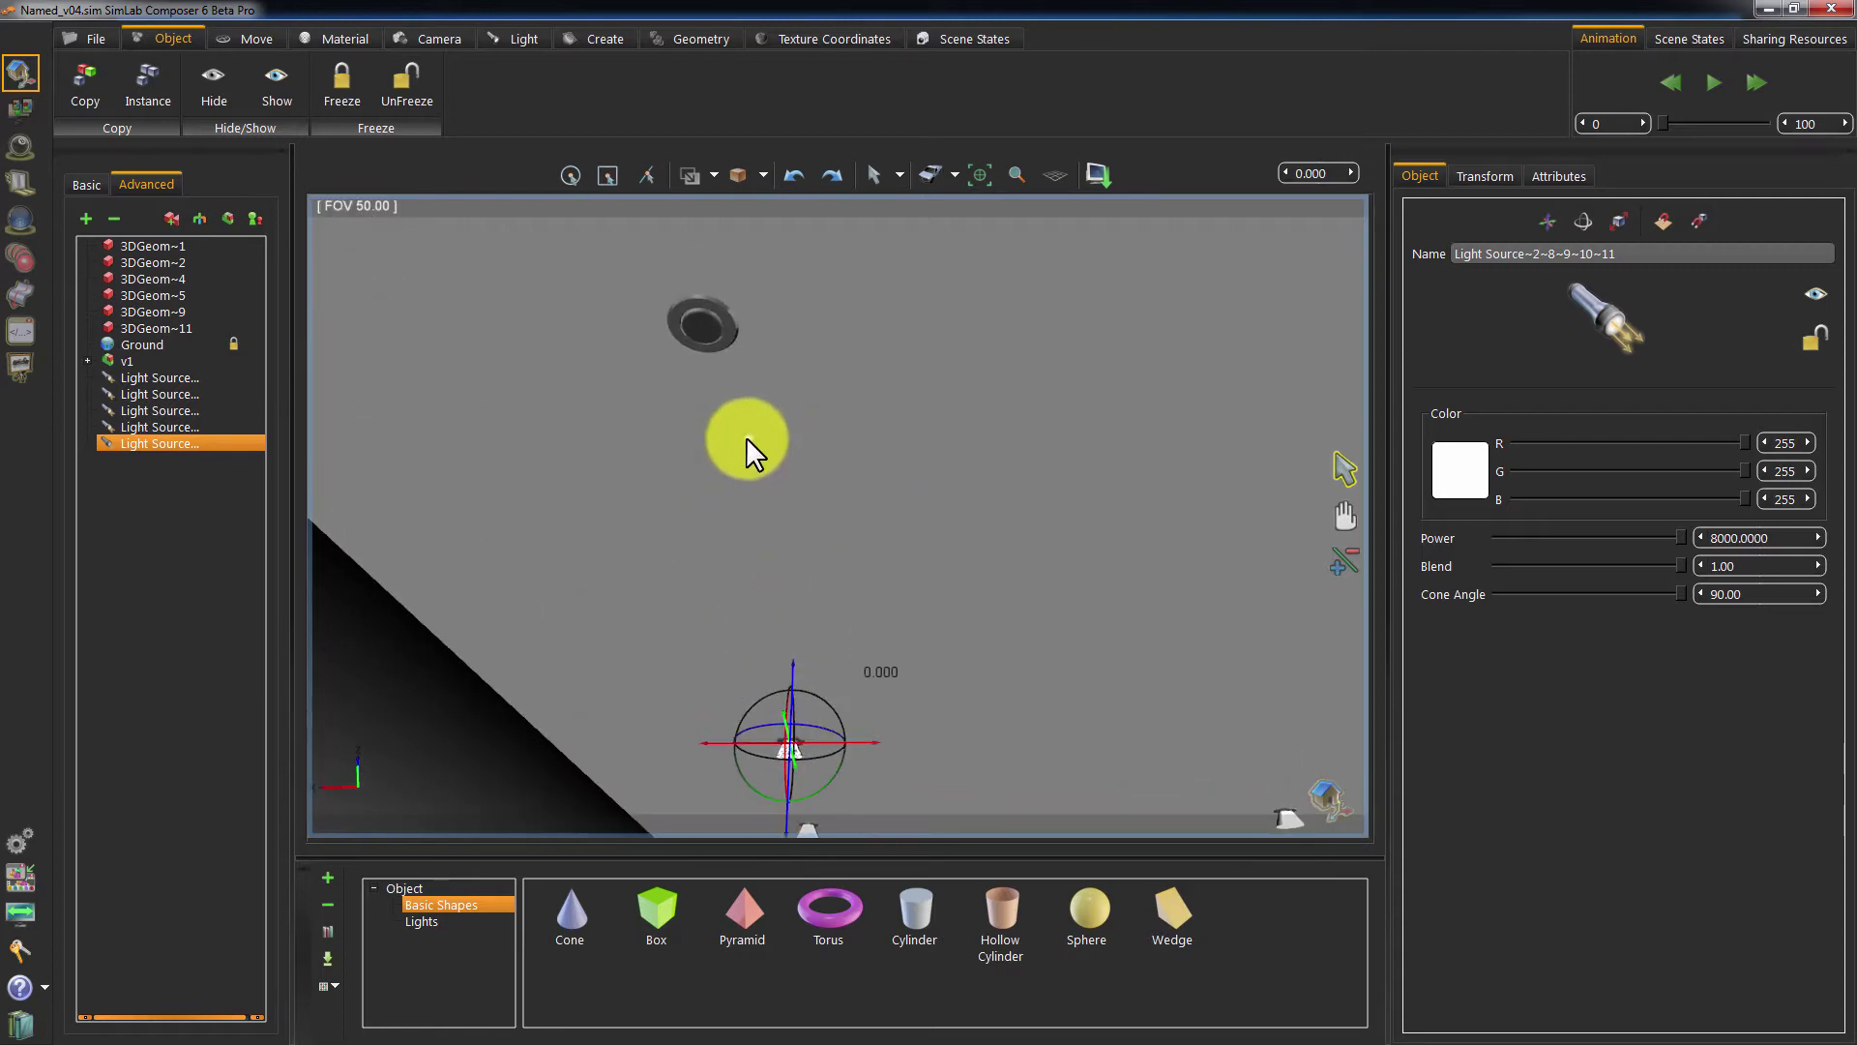
pyautogui.moveTo(747, 438); pyautogui.dragTo(728, 448)
pyautogui.click(149, 87)
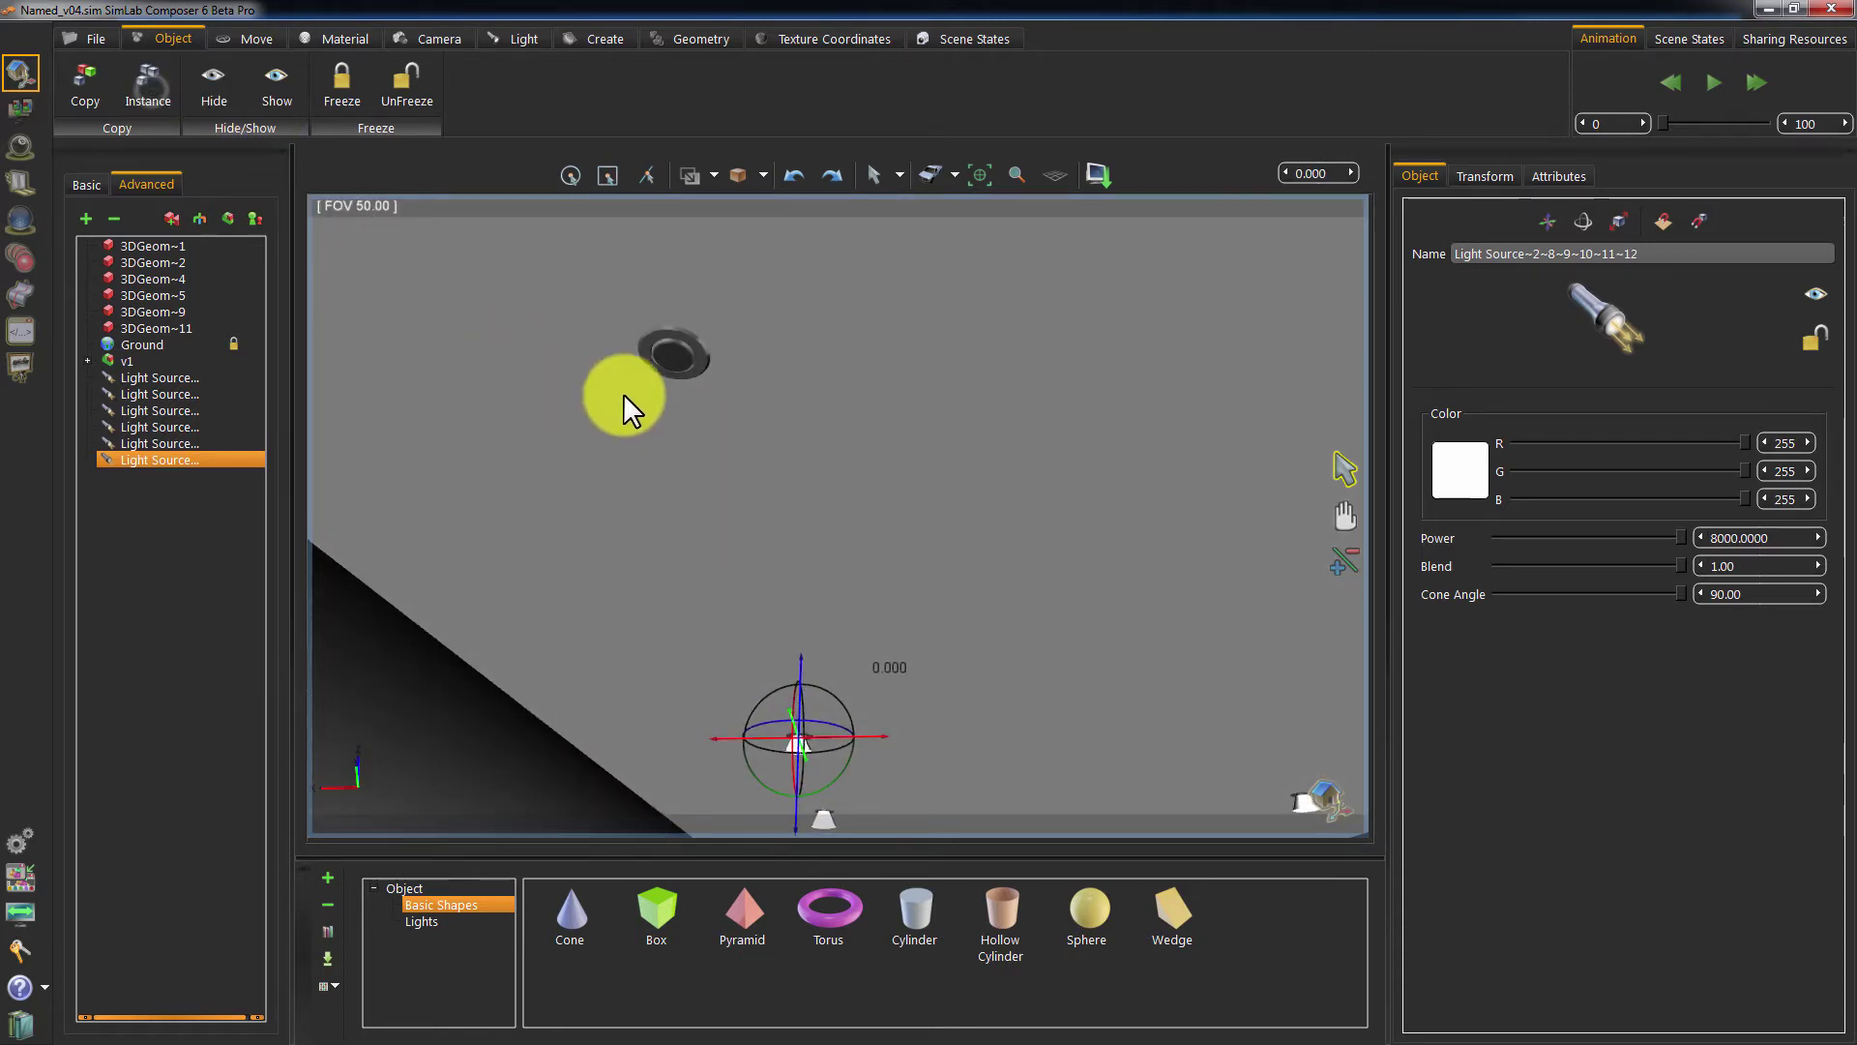
pyautogui.moveTo(675, 356)
pyautogui.mouseDown()
pyautogui.moveTo(1087, 627)
pyautogui.moveTo(1057, 548)
pyautogui.moveTo(873, 450)
pyautogui.moveTo(1037, 535)
pyautogui.moveTo(793, 607)
pyautogui.moveTo(1020, 544)
pyautogui.moveTo(921, 482)
pyautogui.moveTo(944, 706)
pyautogui.moveTo(995, 682)
pyautogui.moveTo(952, 354)
pyautogui.moveTo(834, 342)
pyautogui.moveTo(913, 389)
pyautogui.moveTo(973, 468)
pyautogui.moveTo(1179, 524)
pyautogui.moveTo(754, 382)
pyautogui.moveTo(397, 193)
pyautogui.mouseUp()
# - Create two further spot light instances and snap them to the ceiling fixtures by the wall with the painting
pyautogui.click(152, 91)
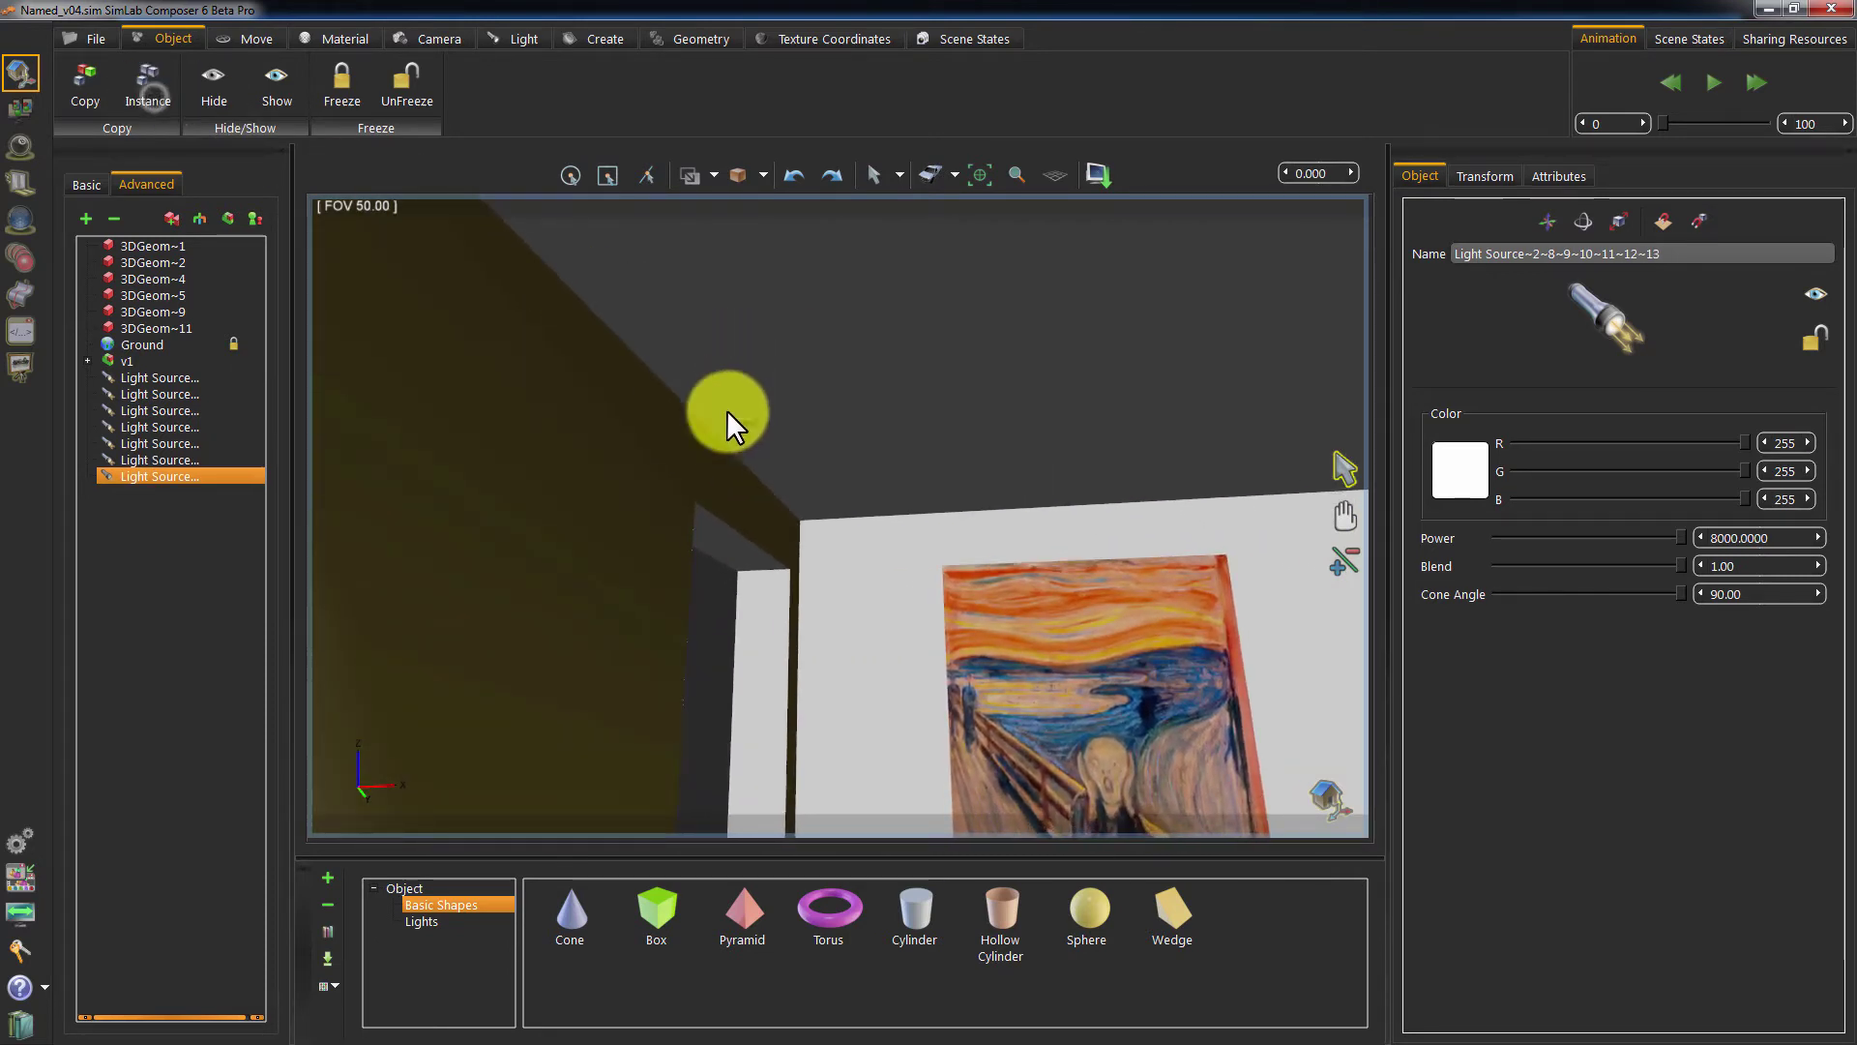
pyautogui.moveTo(741, 425)
pyautogui.mouseDown()
pyautogui.moveTo(740, 379)
pyautogui.moveTo(702, 392)
pyautogui.moveTo(688, 370)
pyautogui.moveTo(891, 443)
pyautogui.moveTo(1130, 415)
pyautogui.moveTo(649, 417)
pyautogui.moveTo(853, 508)
pyautogui.moveTo(807, 508)
pyautogui.moveTo(891, 519)
pyautogui.mouseUp()
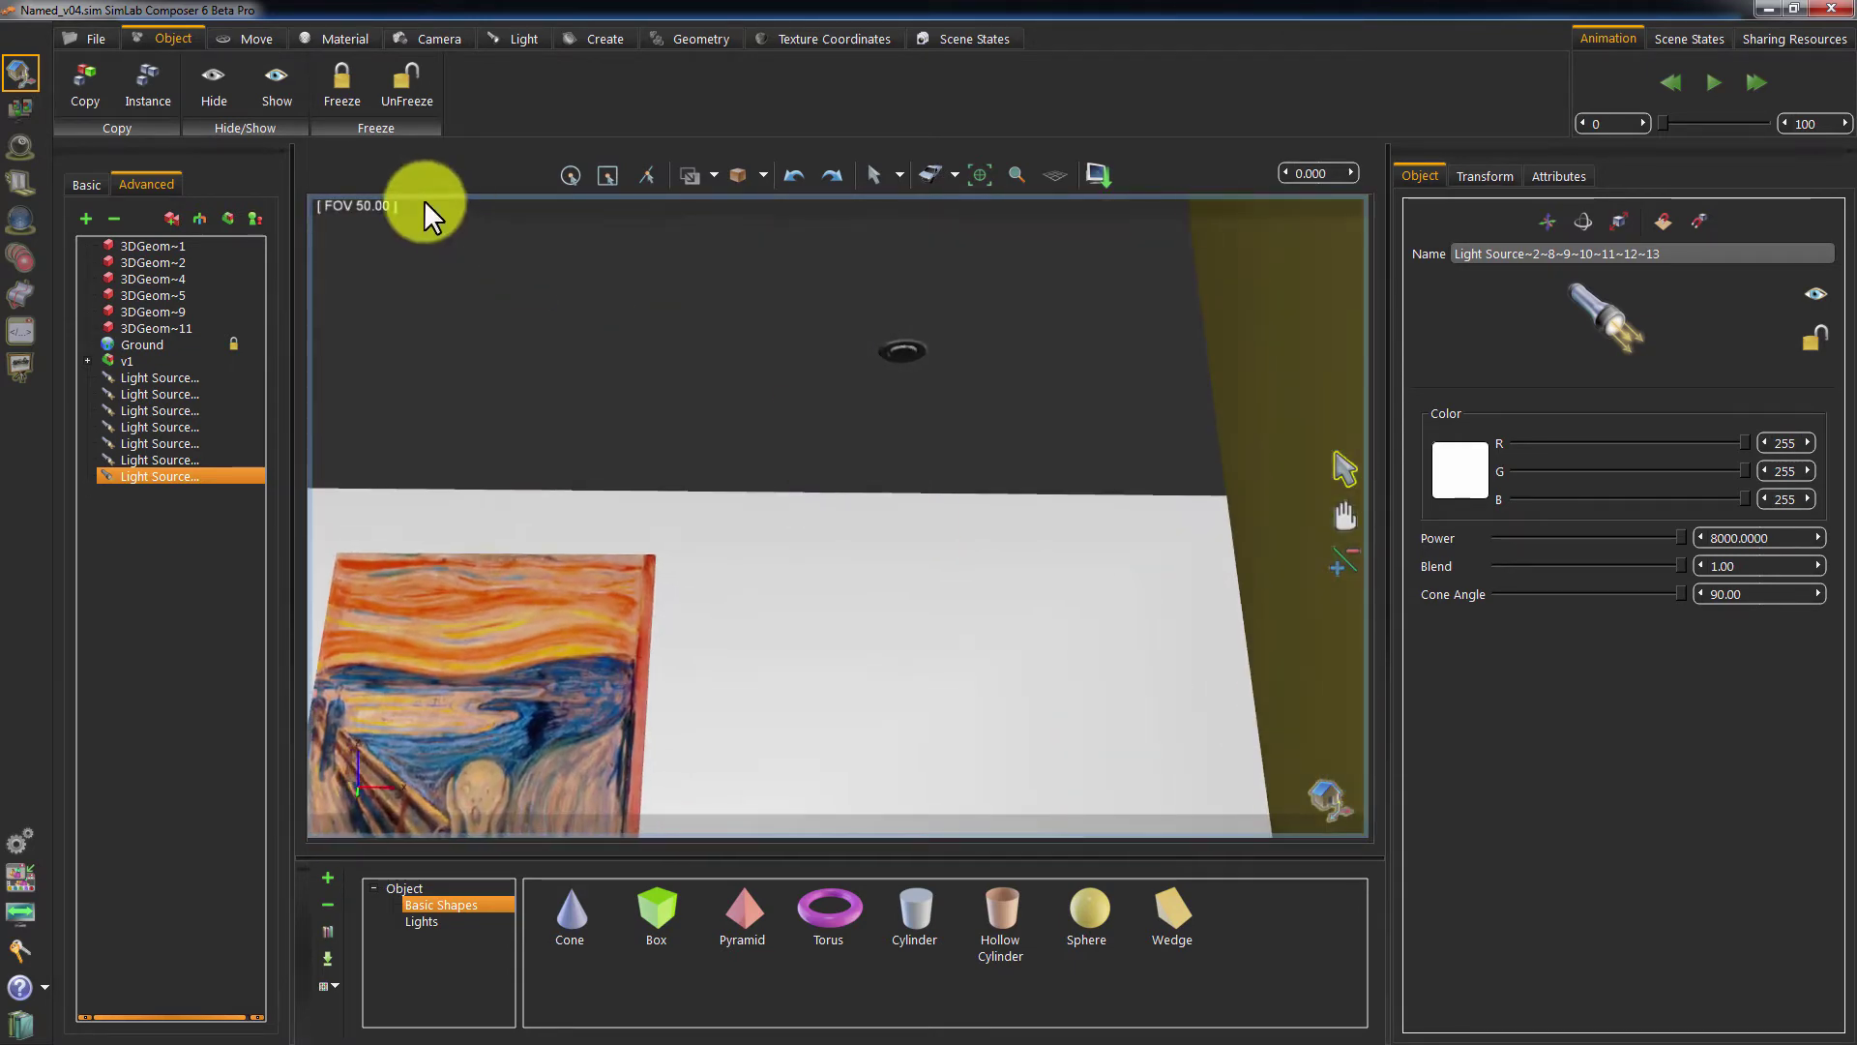
pyautogui.click(150, 90)
pyautogui.press('c')
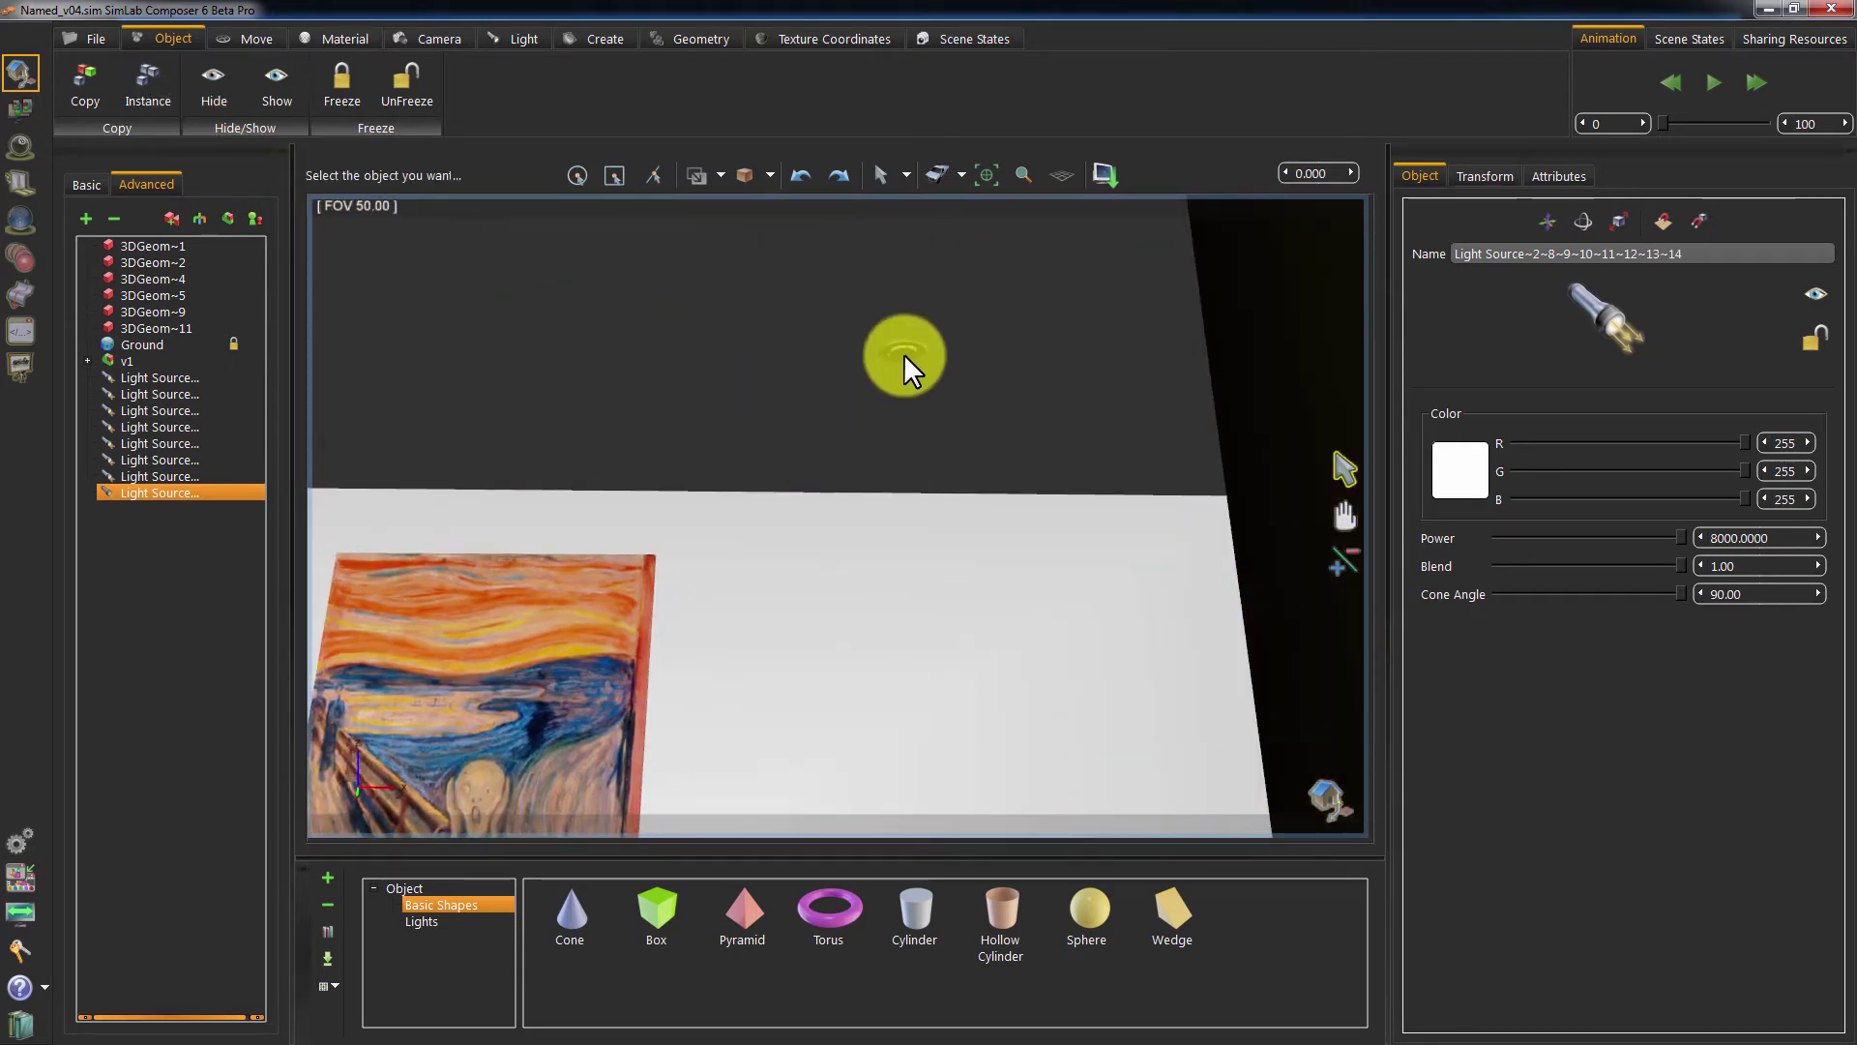
pyautogui.moveTo(901, 350)
pyautogui.mouseDown()
pyautogui.moveTo(904, 370)
pyautogui.moveTo(896, 252)
pyautogui.moveTo(917, 329)
pyautogui.moveTo(838, 432)
pyautogui.moveTo(999, 406)
pyautogui.moveTo(771, 549)
pyautogui.moveTo(836, 567)
pyautogui.moveTo(820, 528)
pyautogui.moveTo(787, 538)
pyautogui.moveTo(809, 734)
pyautogui.moveTo(857, 659)
pyautogui.moveTo(798, 488)
pyautogui.moveTo(851, 629)
pyautogui.mouseUp()
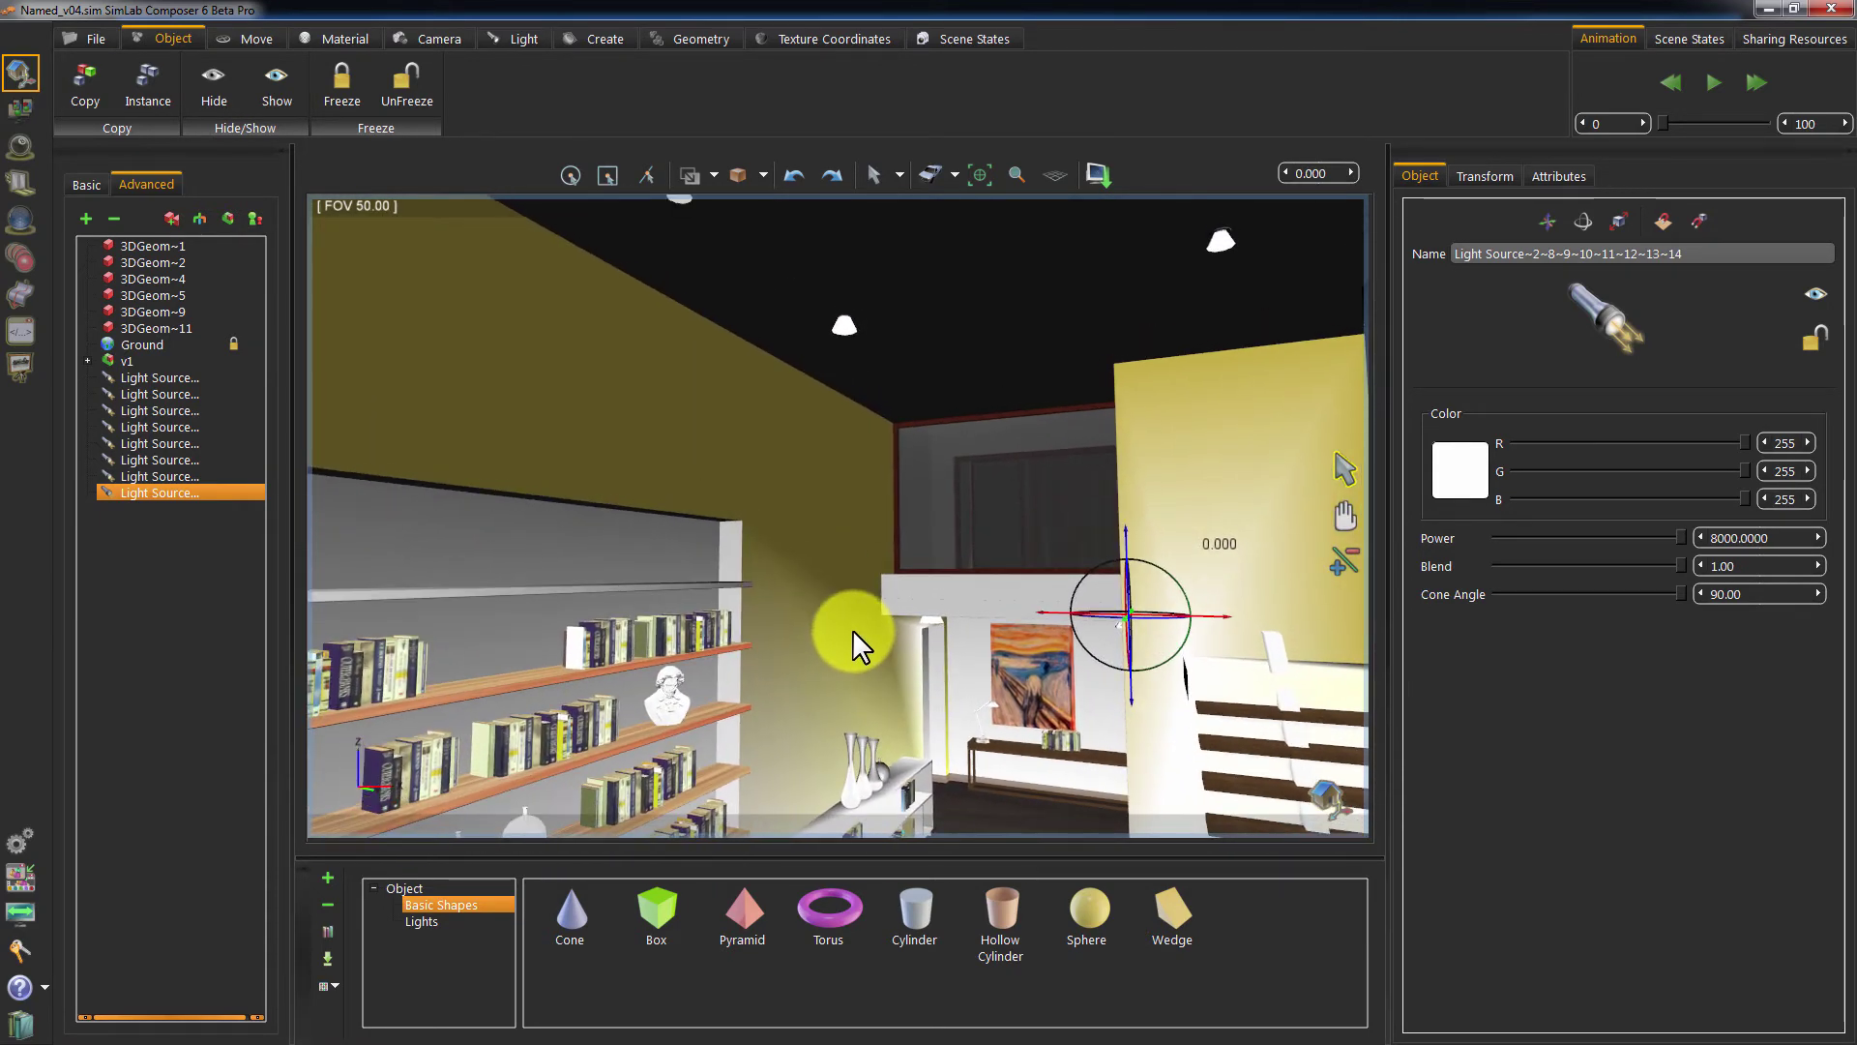
# - Run a real-time render of the living room to examine the combined effect of the ceiling spot lights
pyautogui.hotkey('ctrl', 'r')
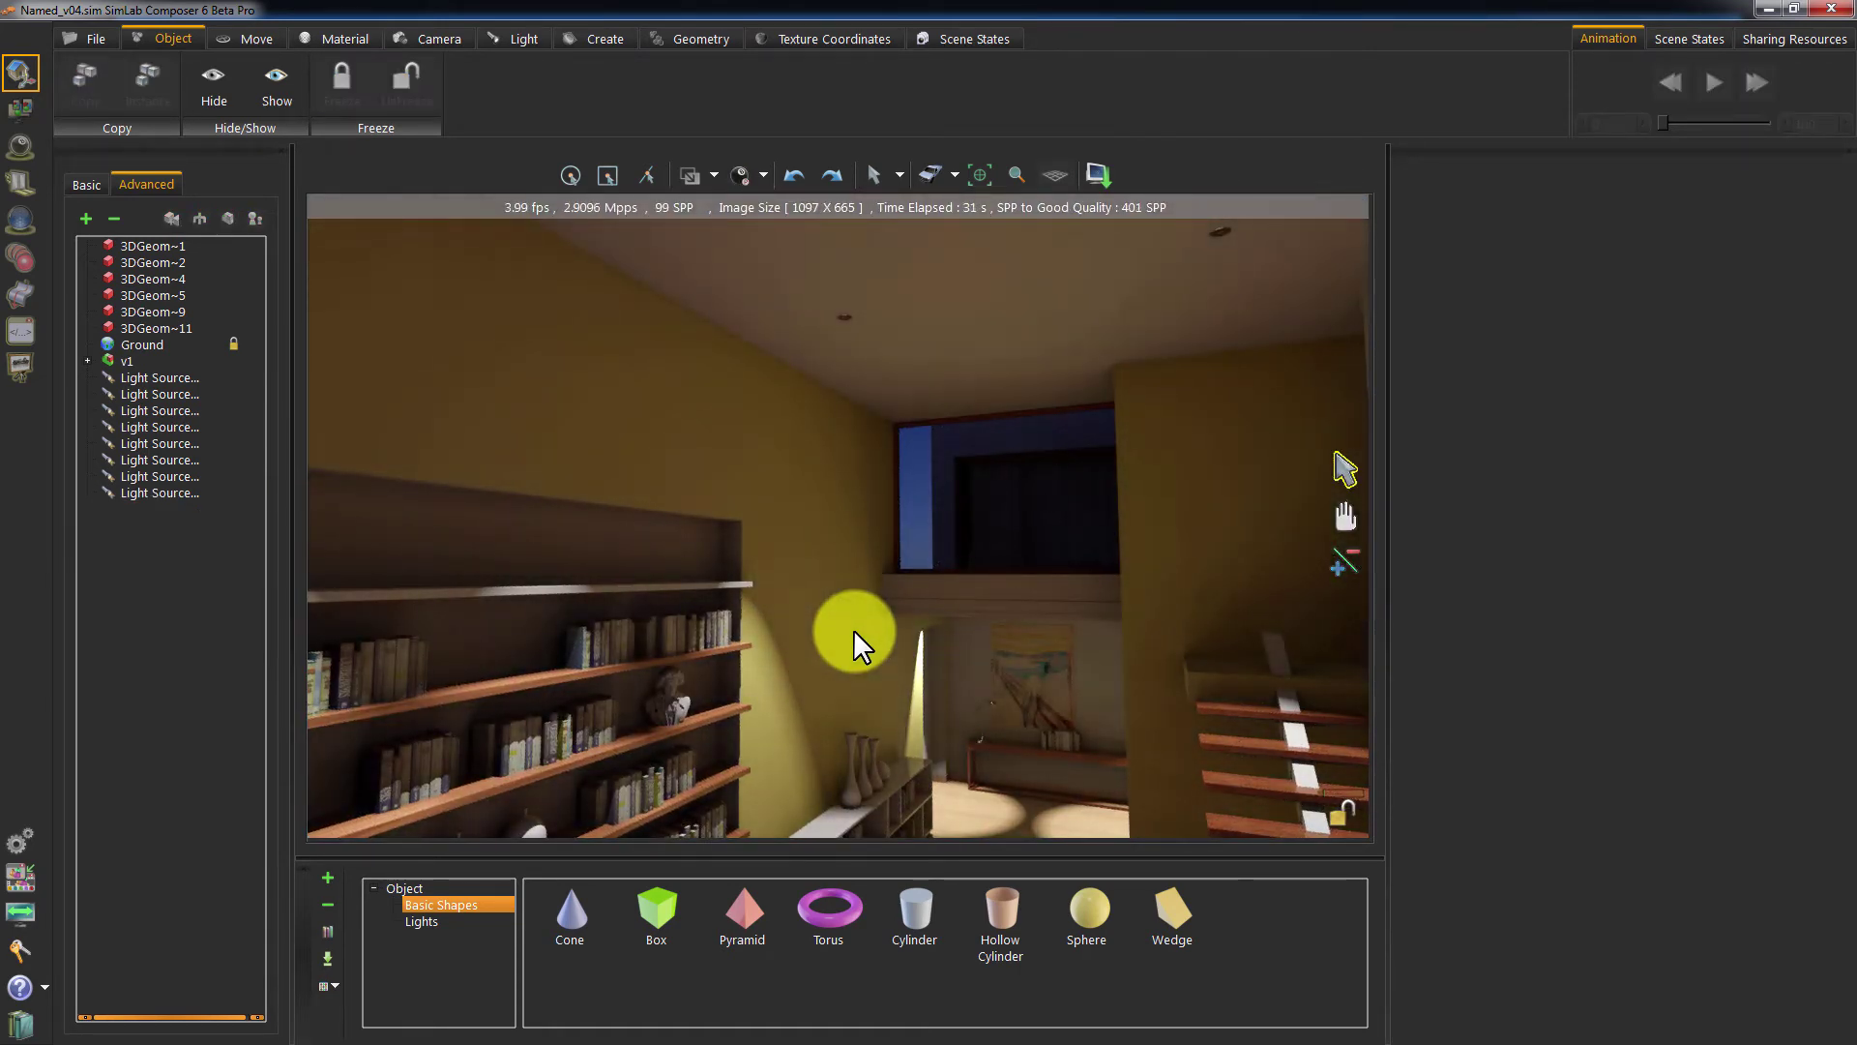
pyautogui.press('F5')
# - Select the glass cover below a ceiling spot light and show only the selected object's materials in the Scene Materials window
pyautogui.moveTo(854, 489); pyautogui.dragTo(875, 561)
pyautogui.click(776, 411)
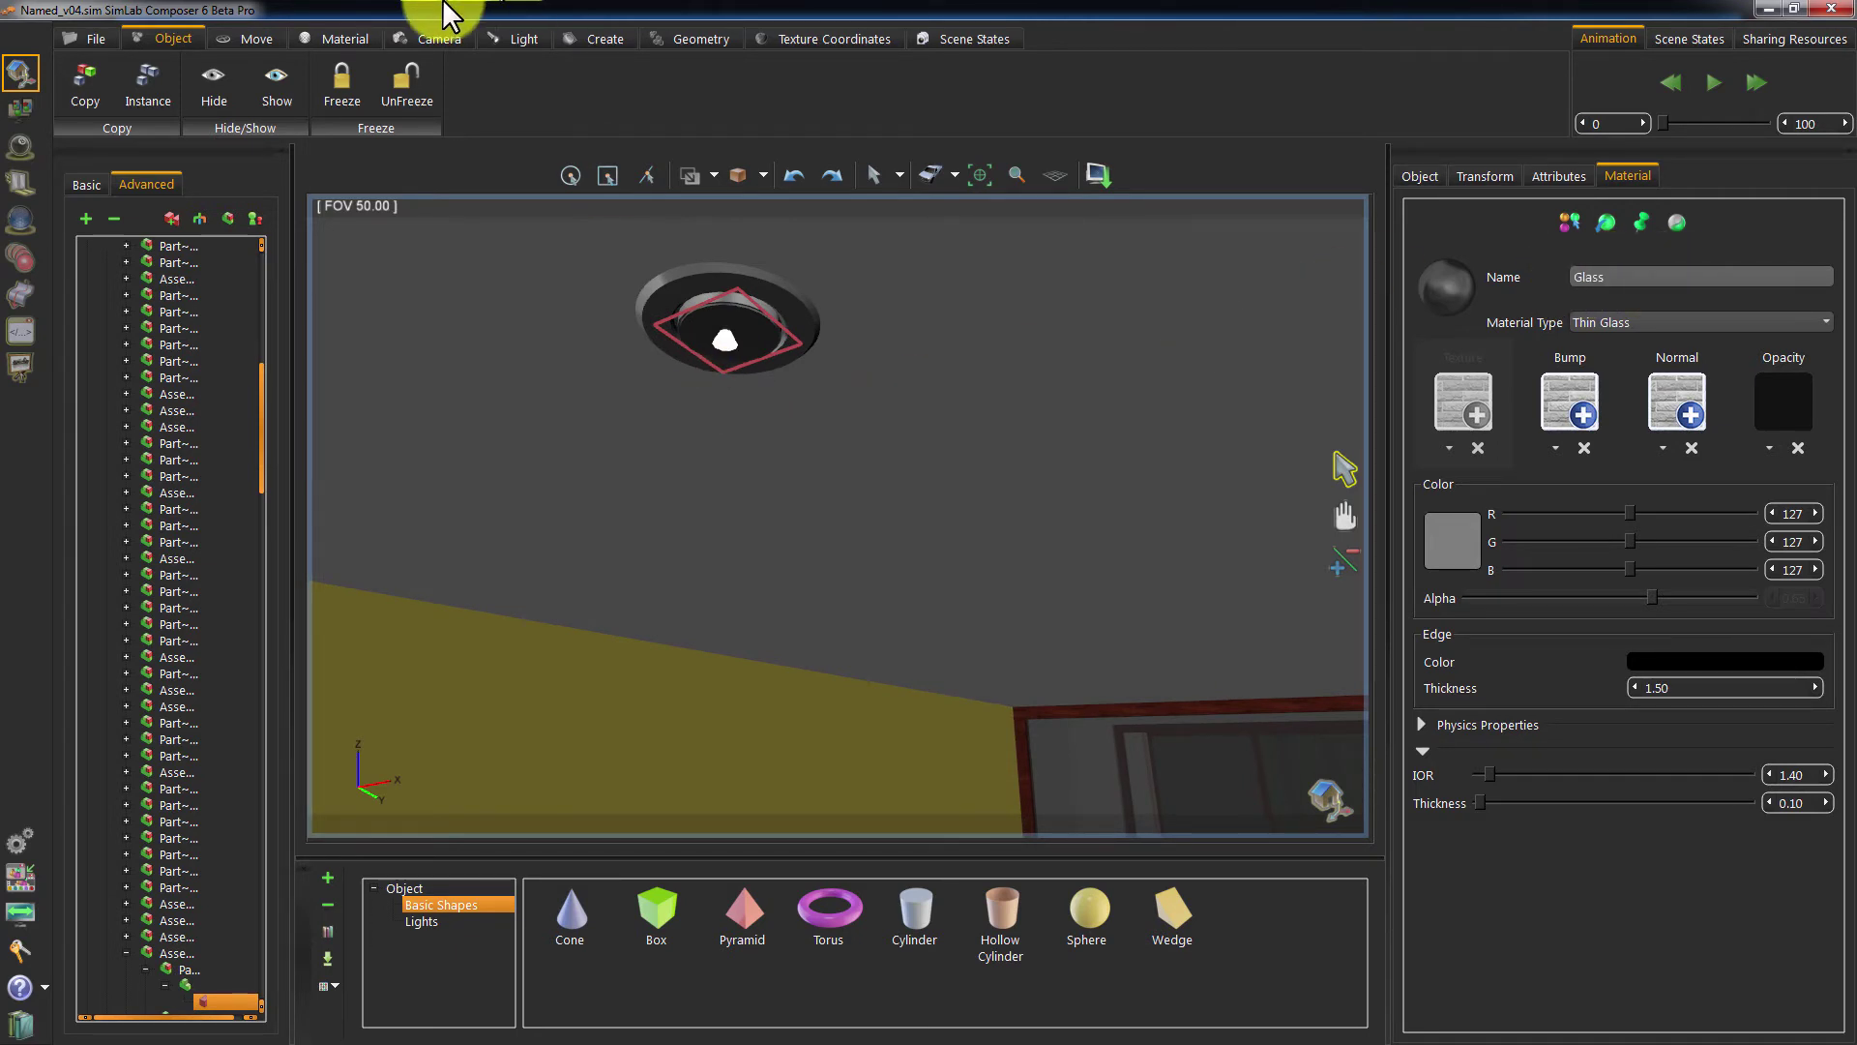
pyautogui.click(331, 36)
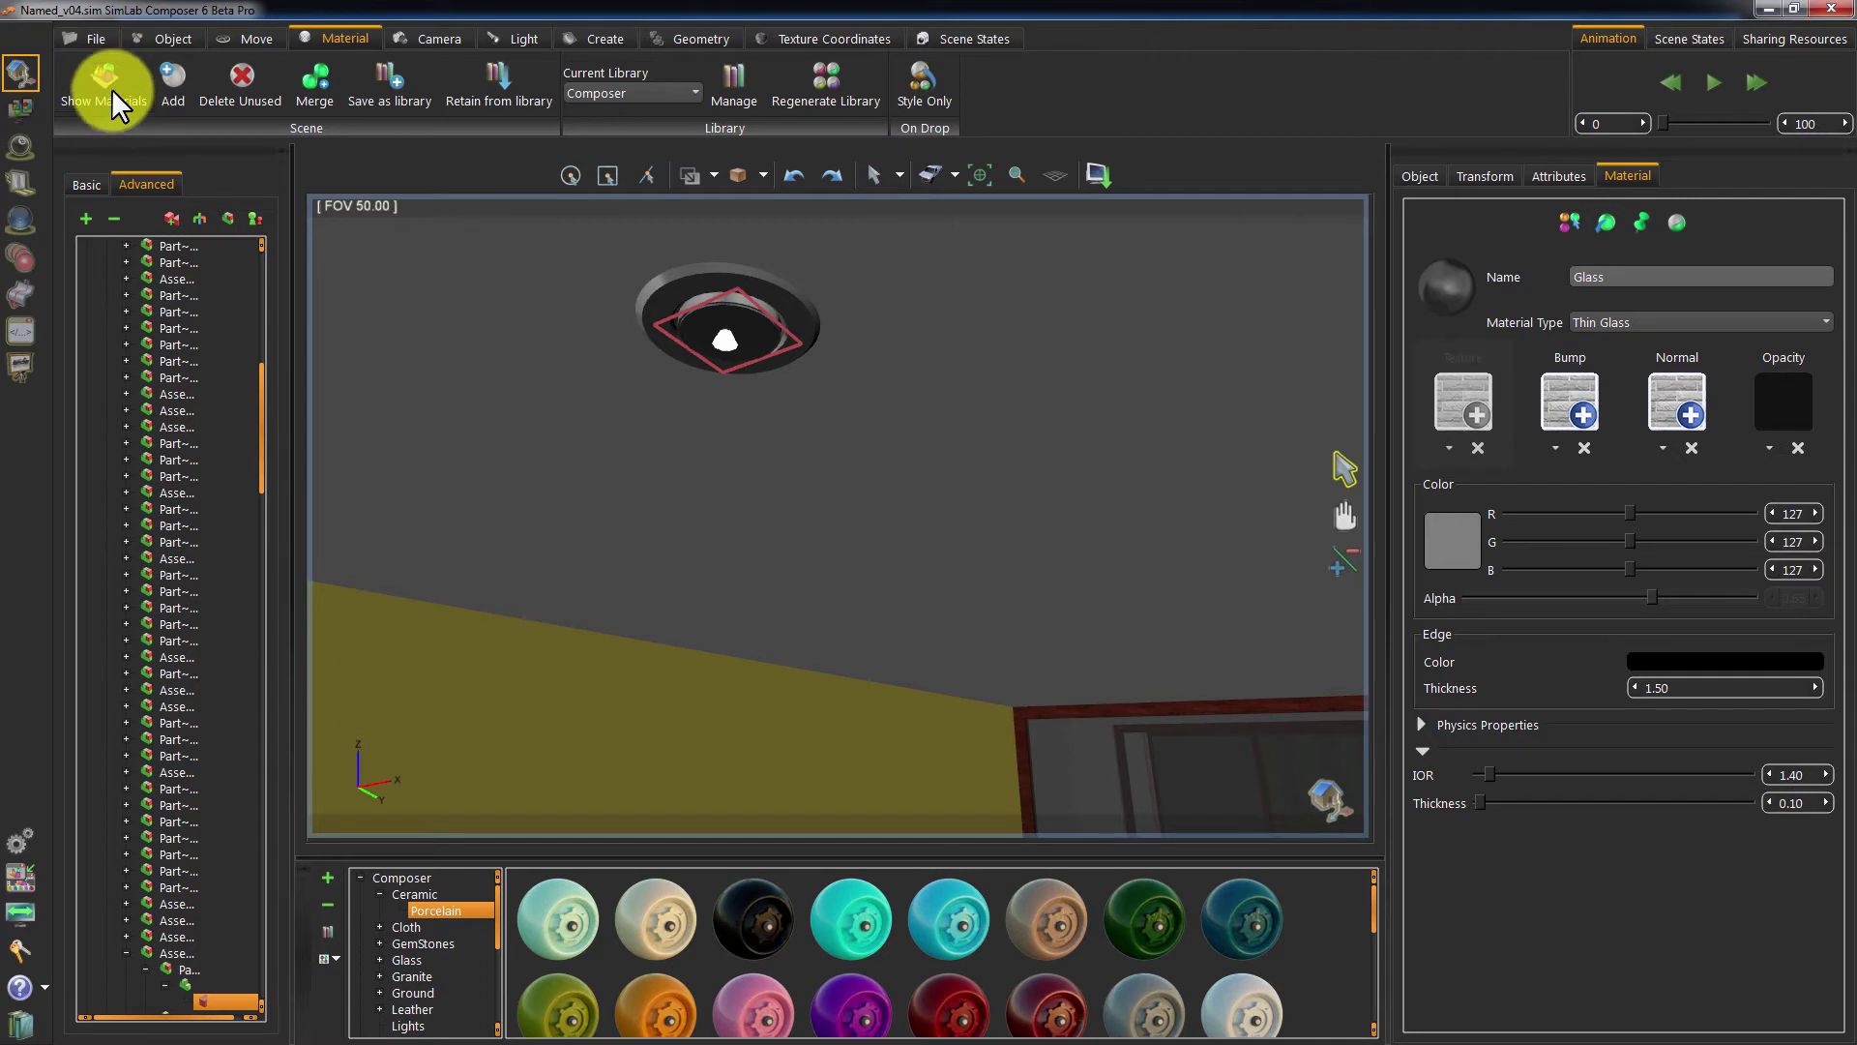
pyautogui.moveTo(1856, 273); pyautogui.dragTo(277, 247)
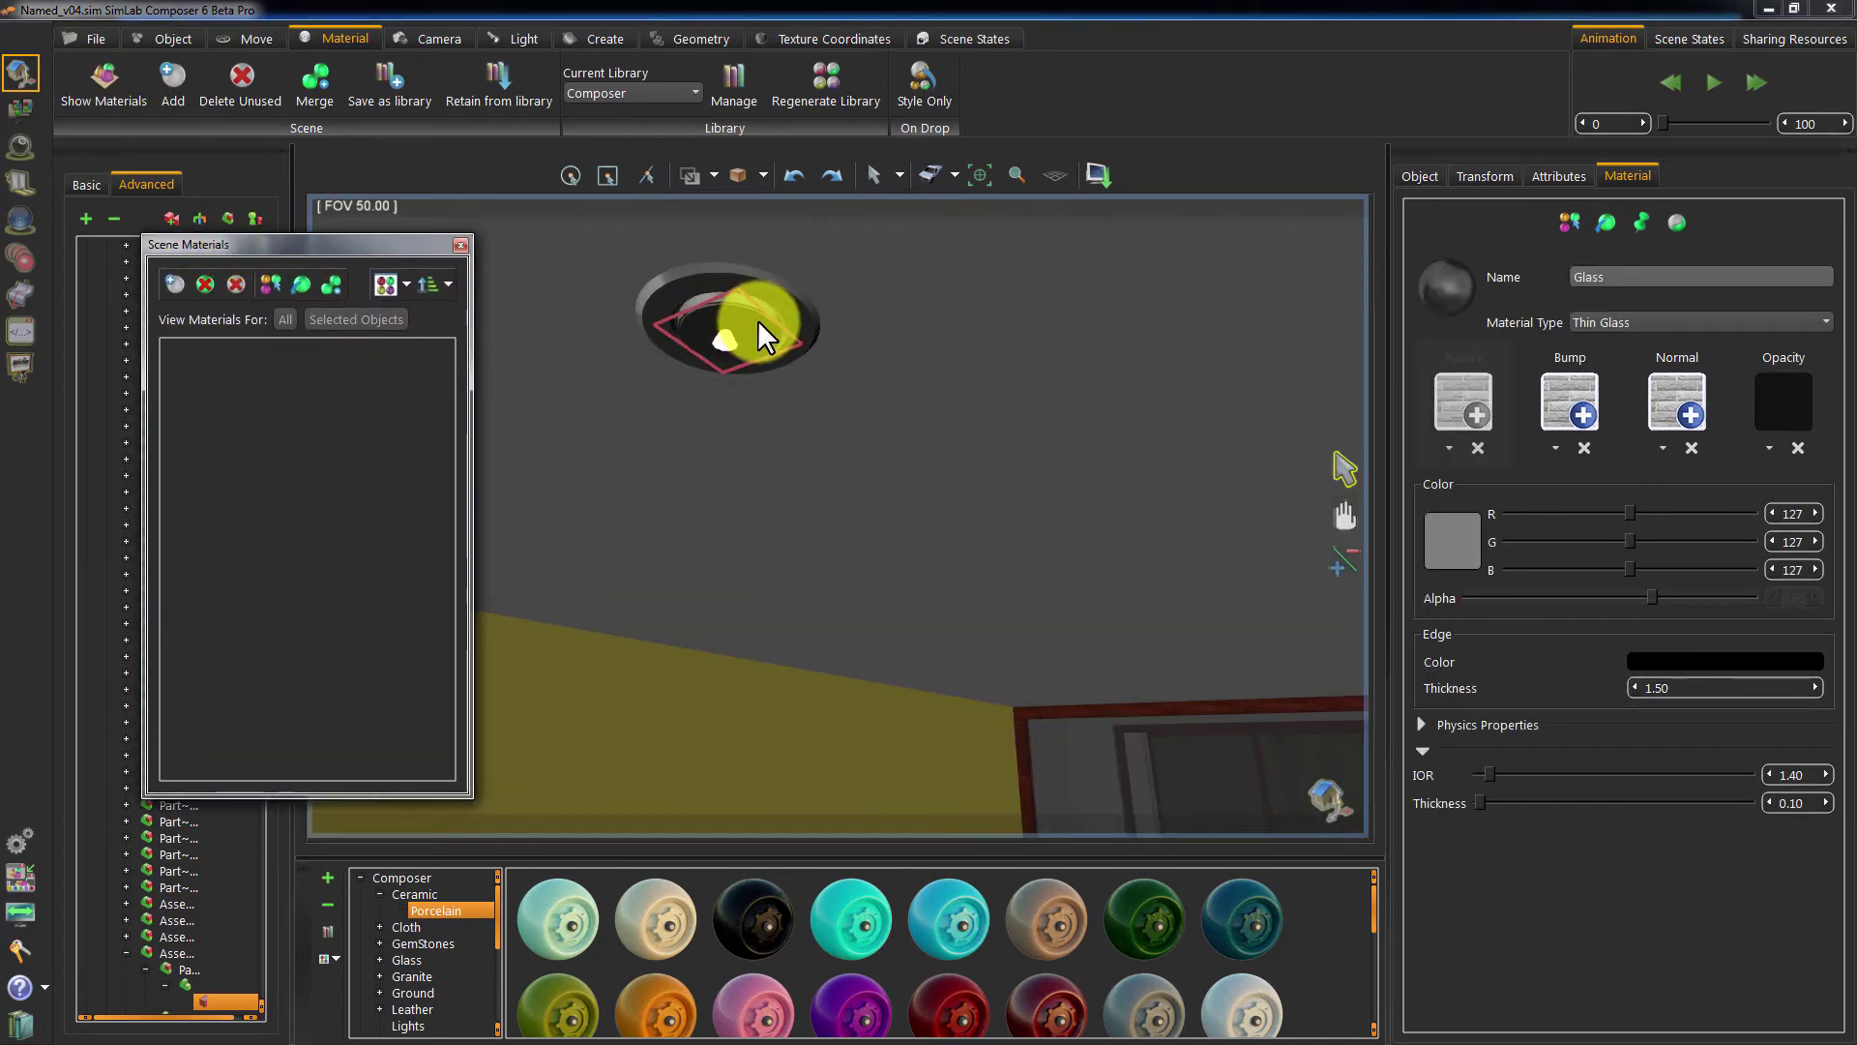
pyautogui.click(341, 319)
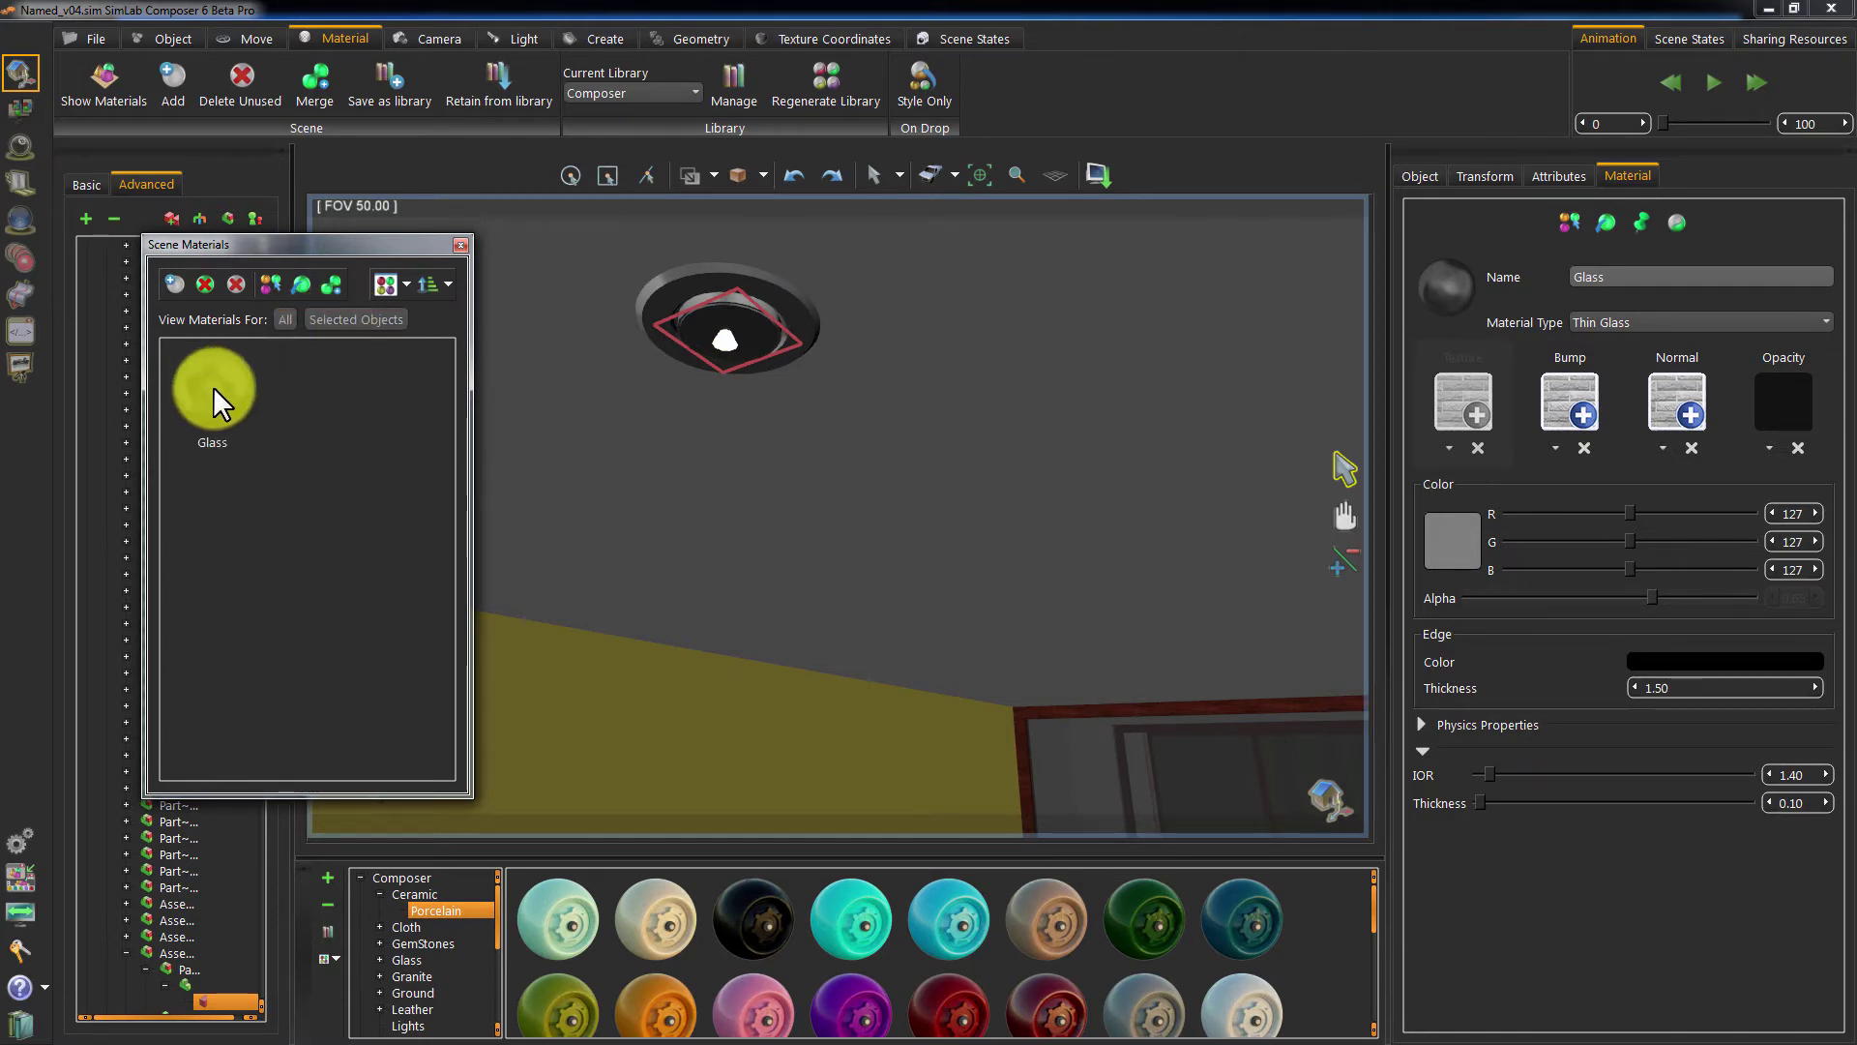
# - Duplicate the Glass material in the Scene Materials window and change the copy's material type to Emitter
pyautogui.moveTo(213, 386); pyautogui.dragTo(319, 416)
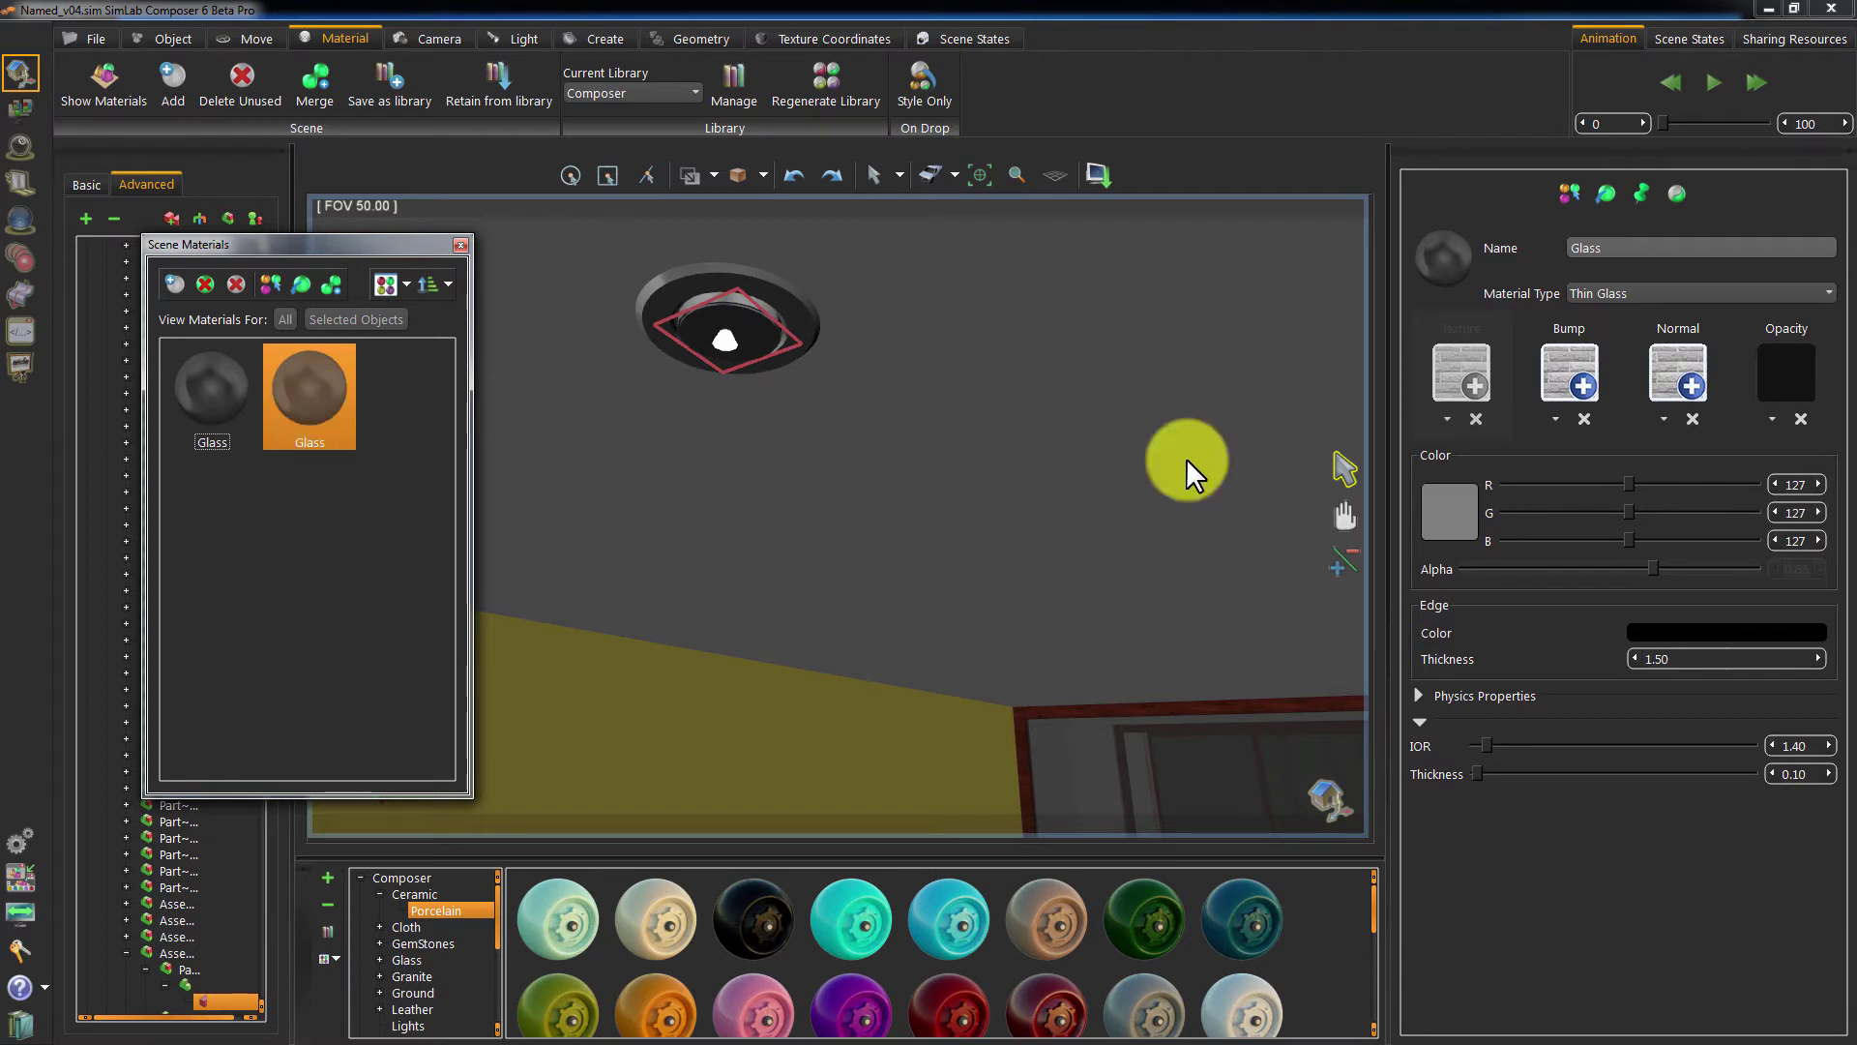
pyautogui.click(1605, 293)
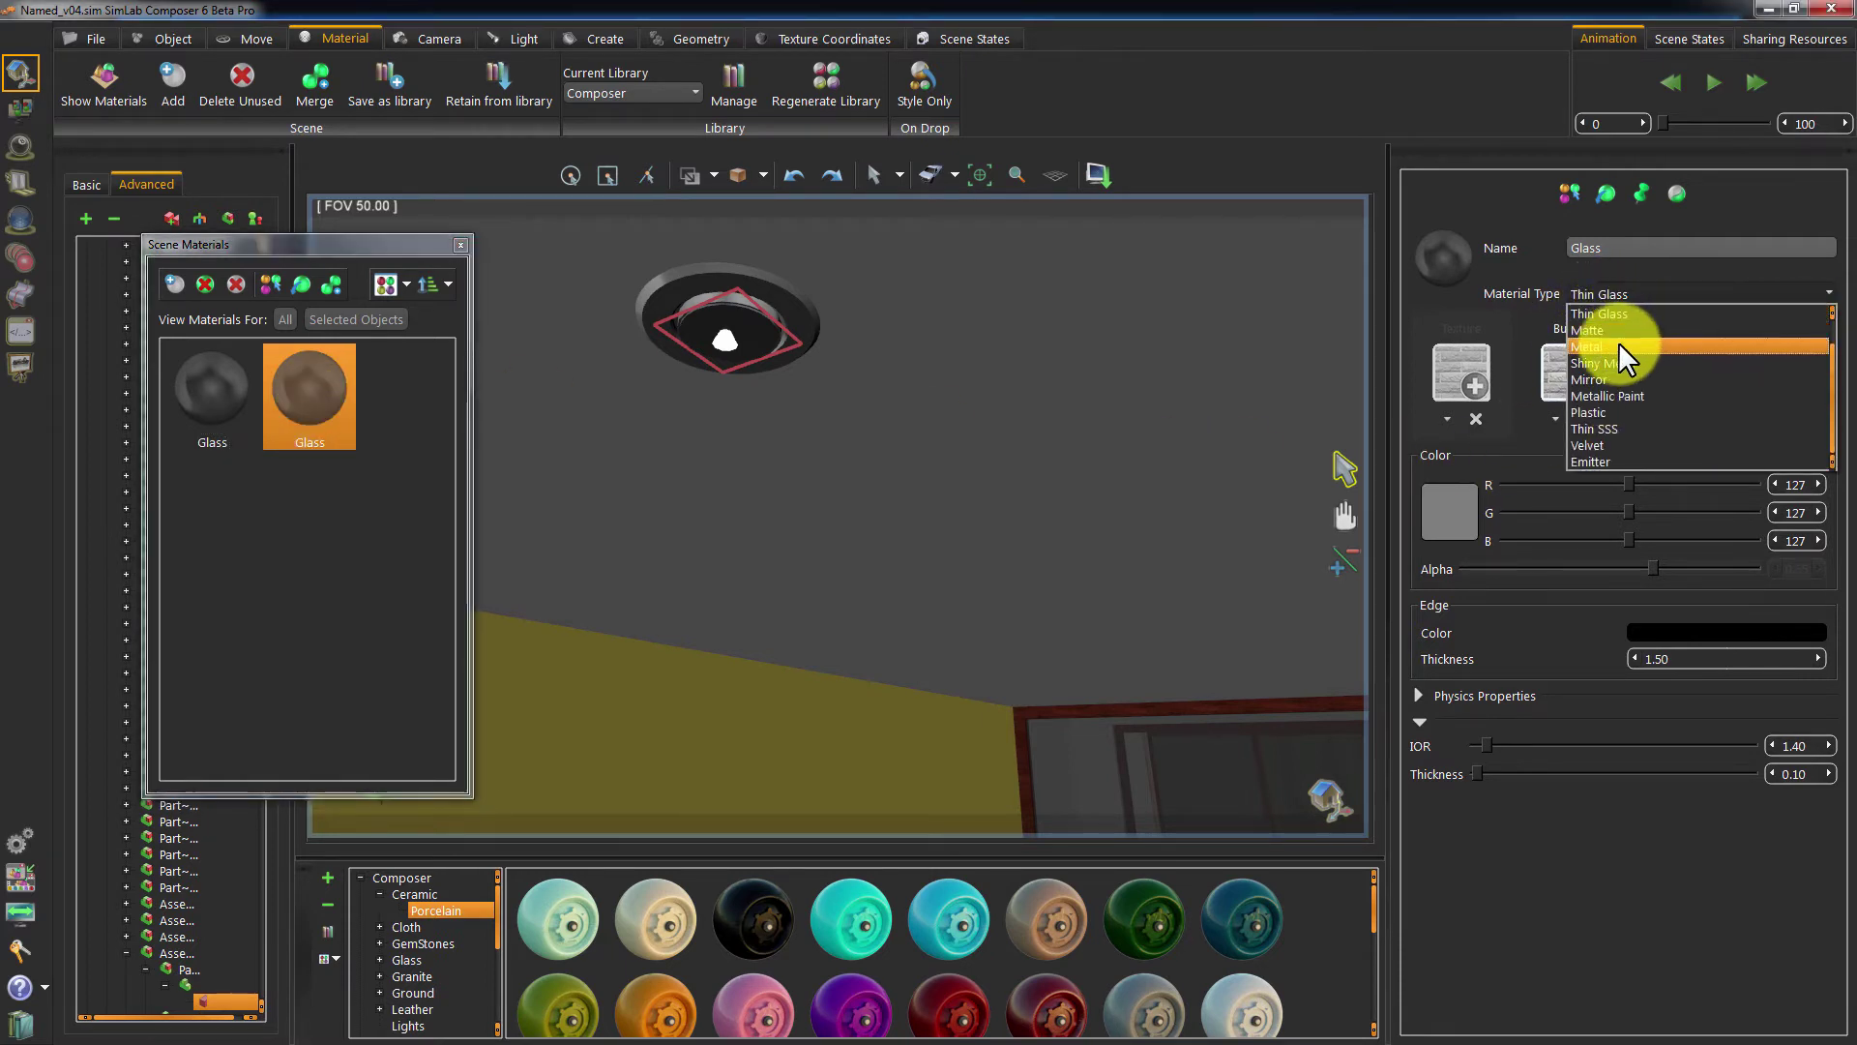
pyautogui.click(1594, 460)
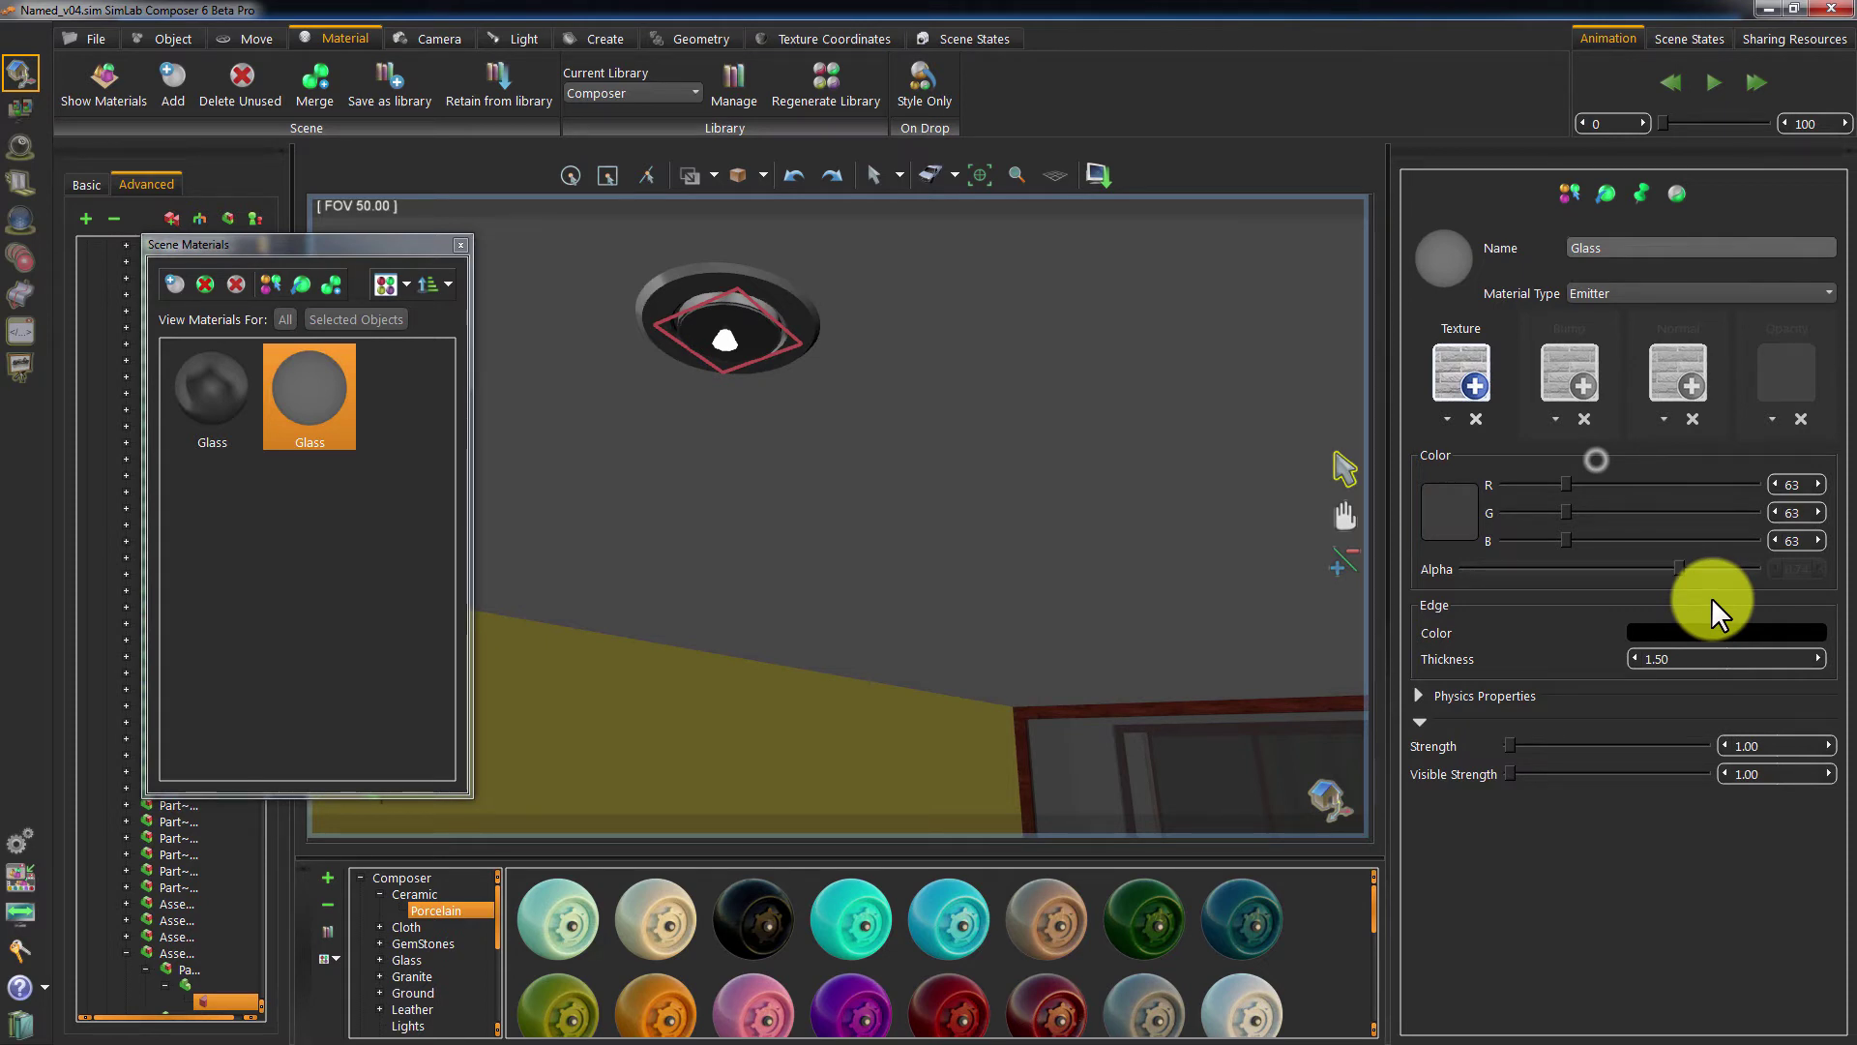
# - Set the emitter material's color to white (RGB 255, 255, 255) and its Strength and Visible Strength to 10
pyautogui.moveTo(1568, 483); pyautogui.dragTo(1767, 484)
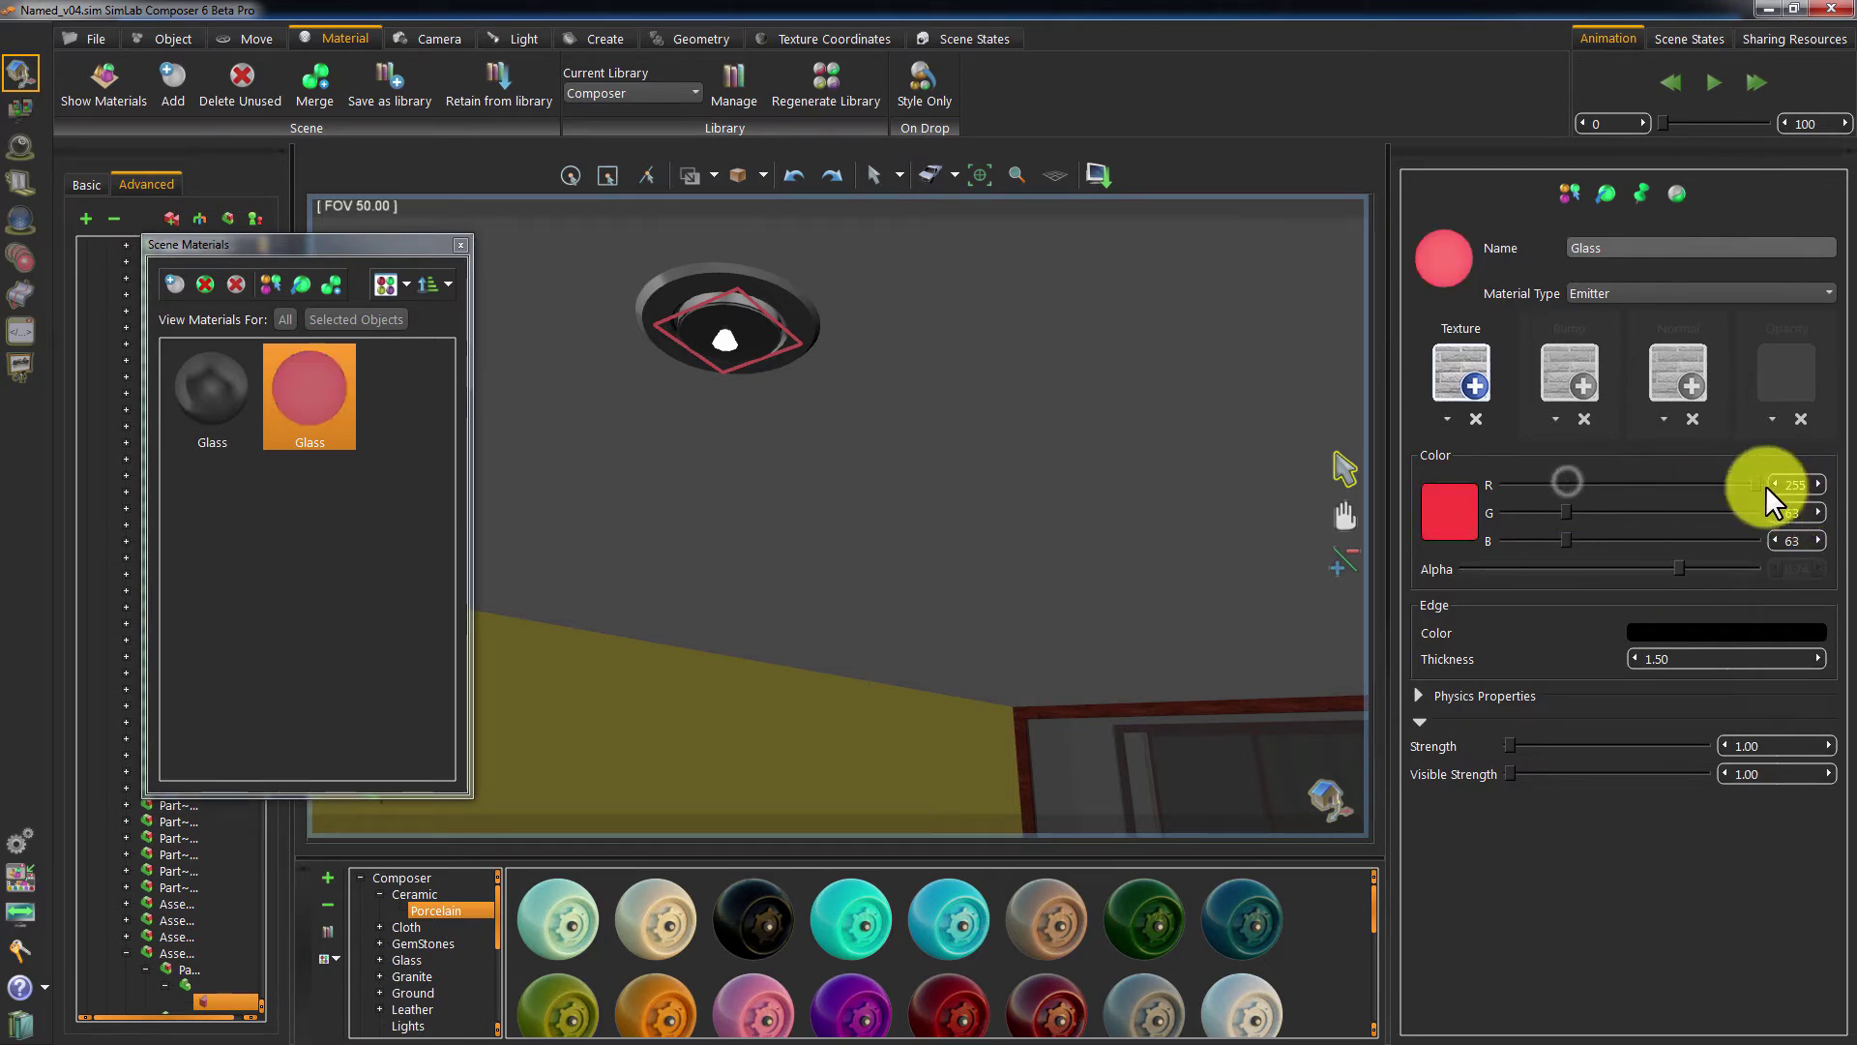
pyautogui.moveTo(1566, 512); pyautogui.dragTo(1825, 506)
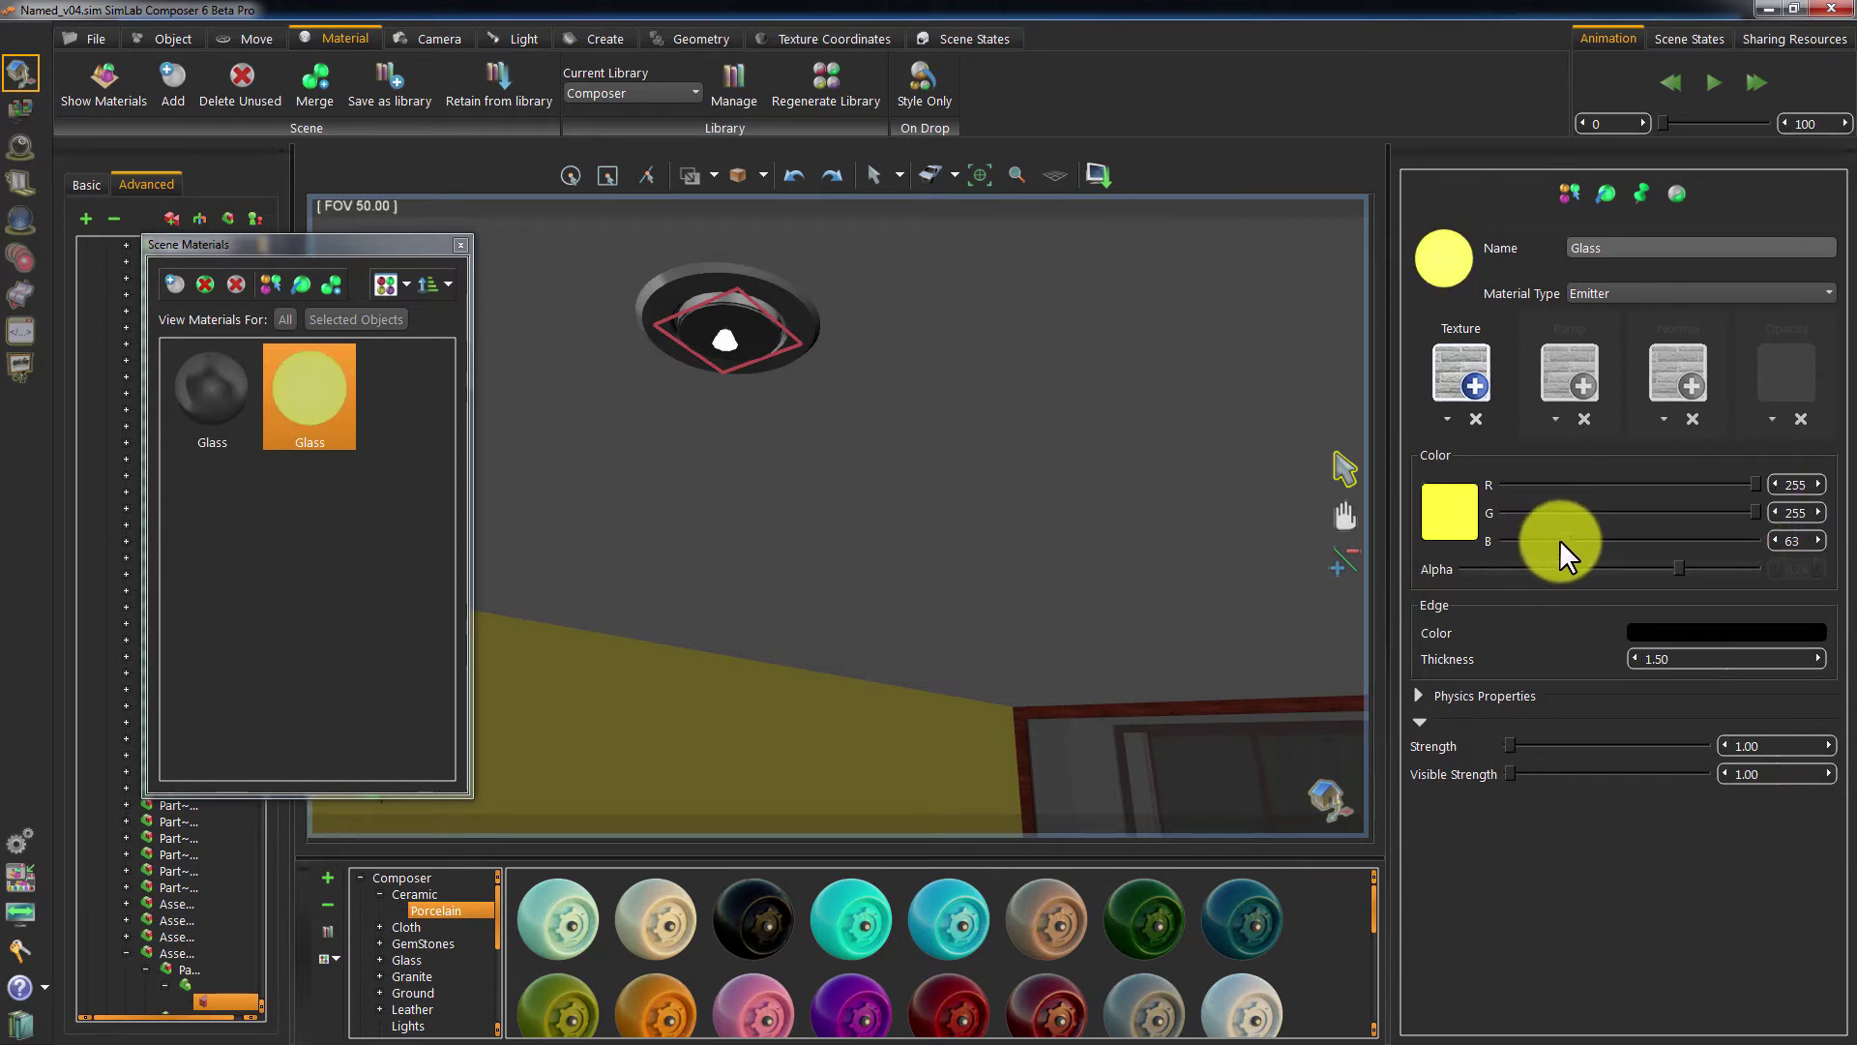
pyautogui.moveTo(1560, 540); pyautogui.dragTo(1791, 543)
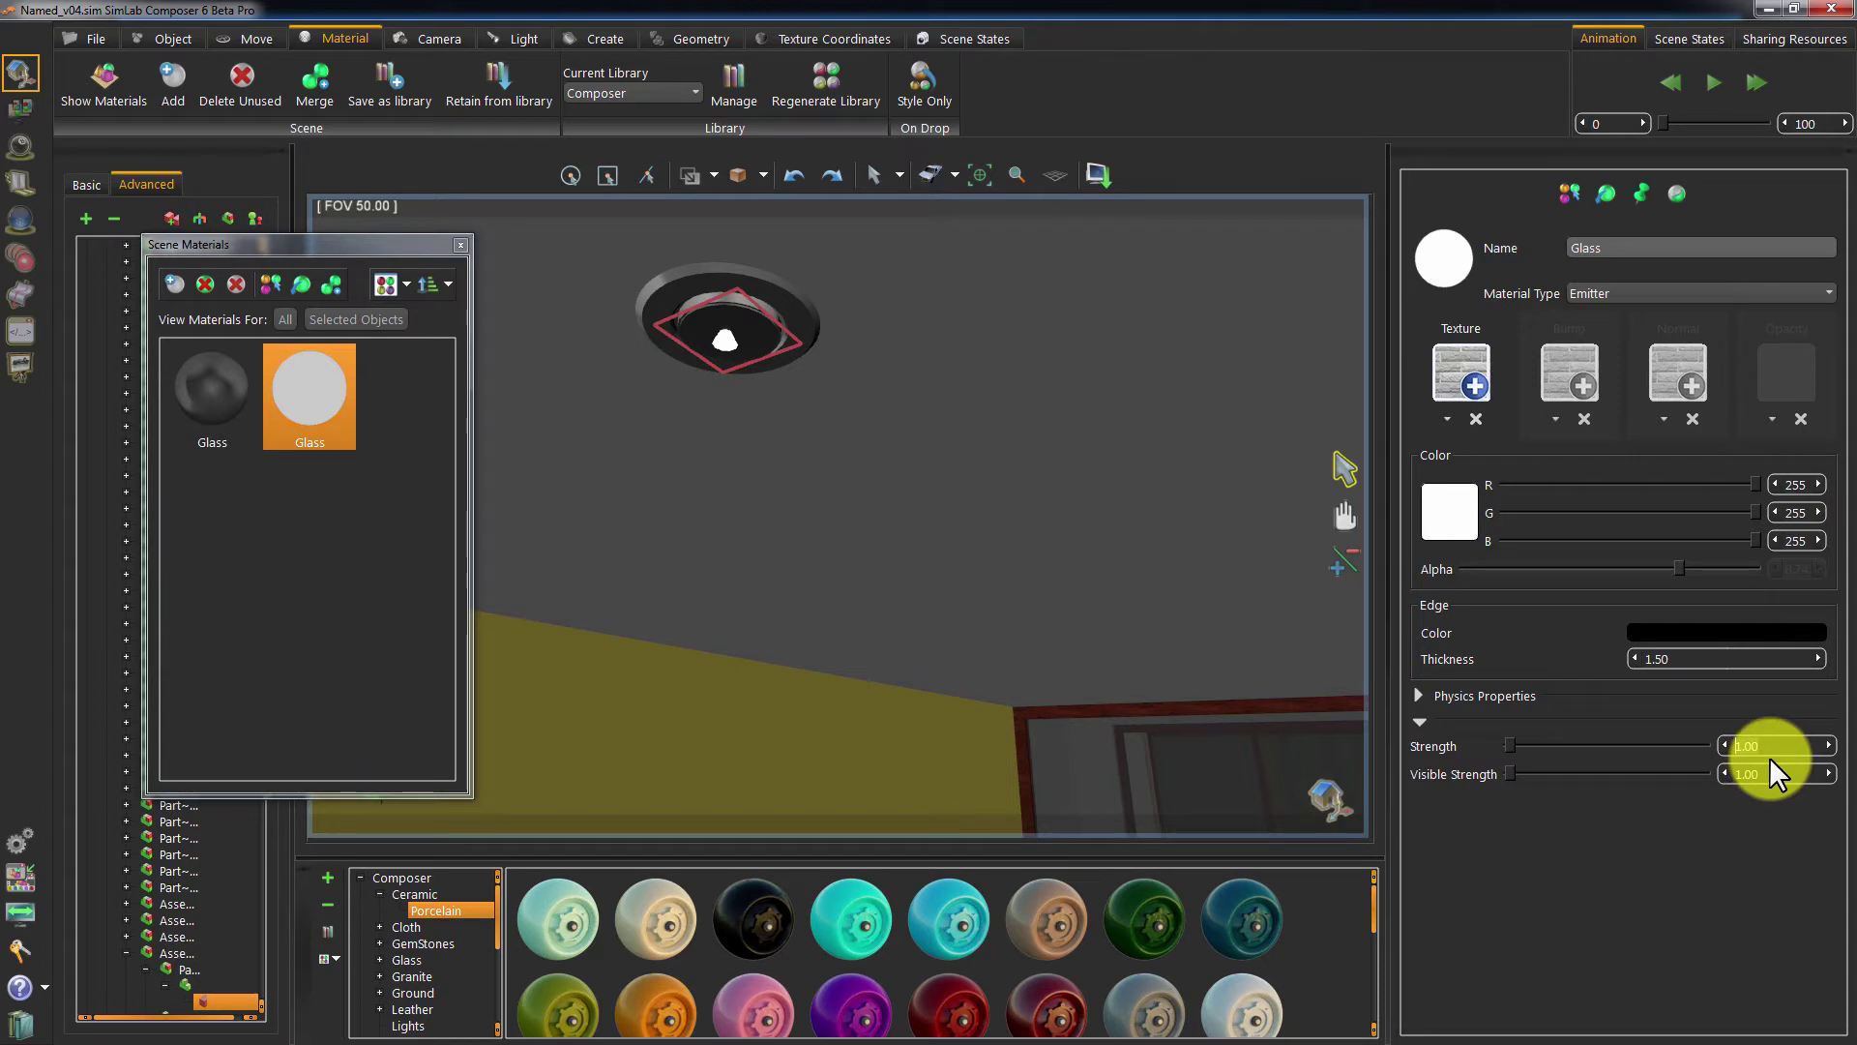
pyautogui.write('10')
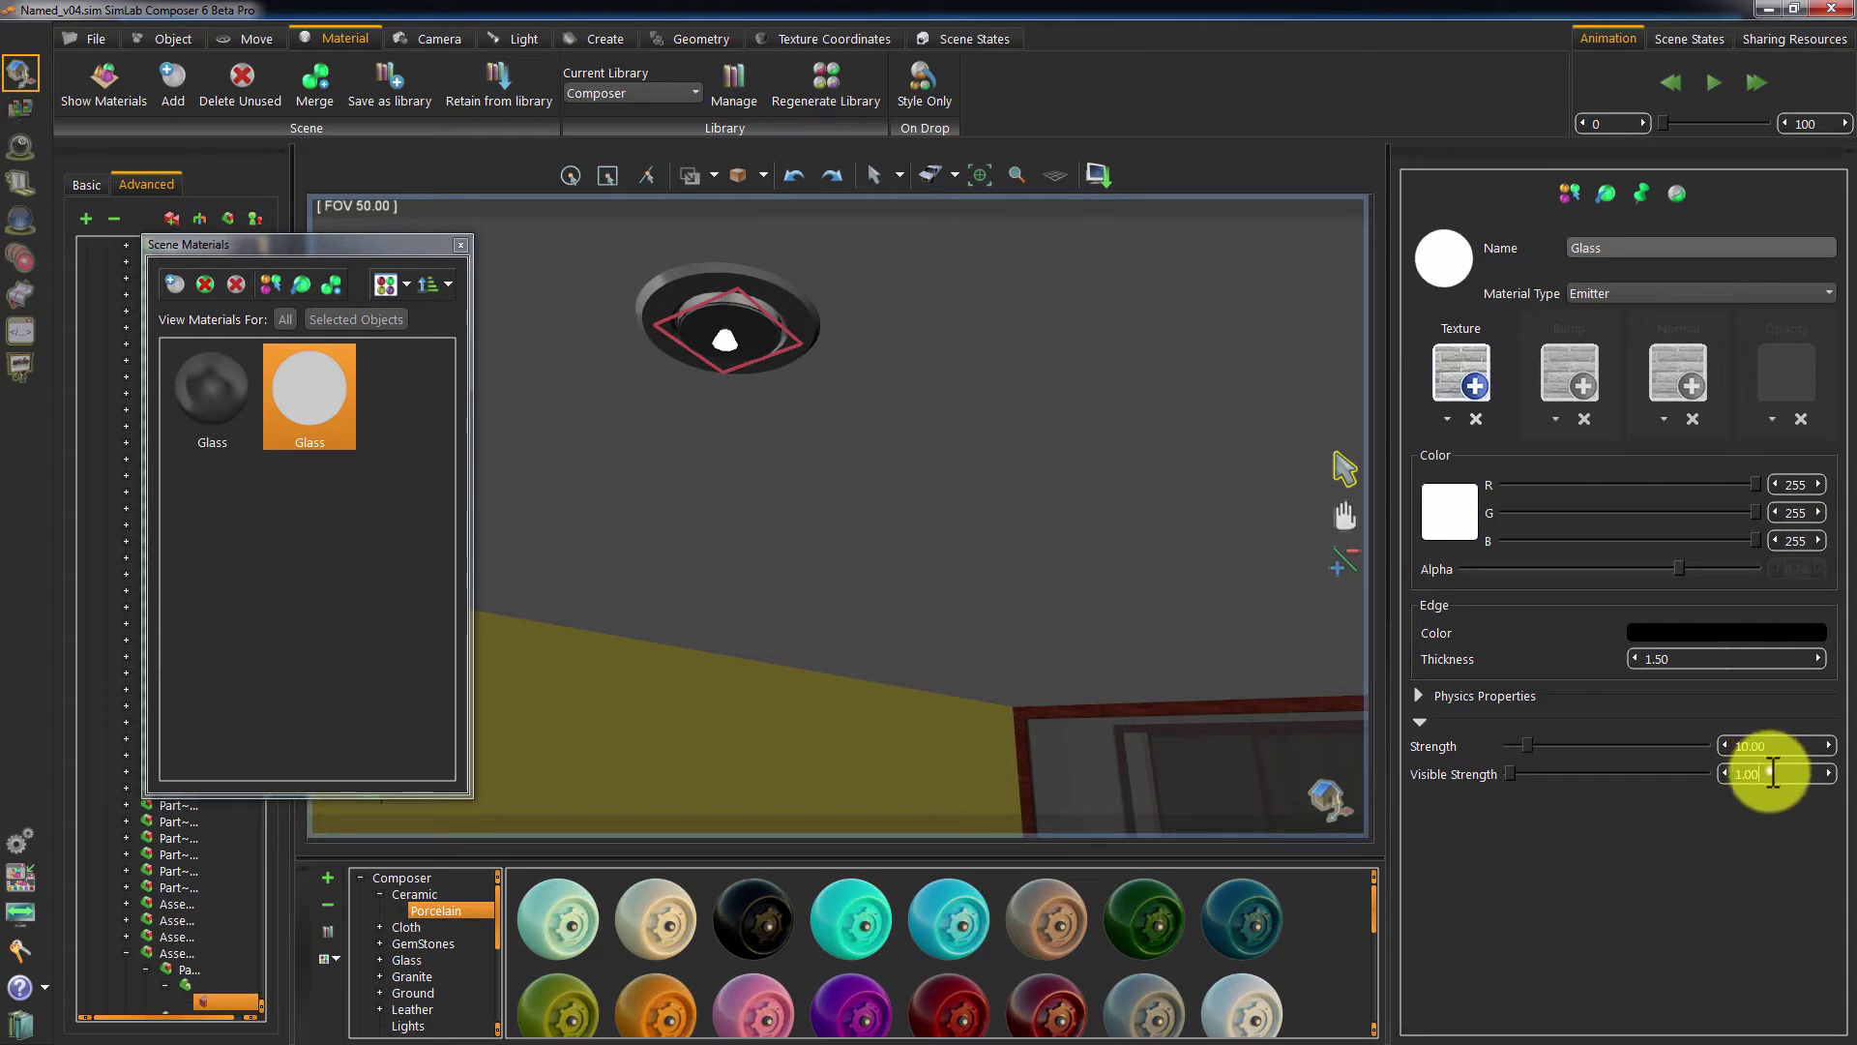
pyautogui.moveTo(1768, 773); pyautogui.dragTo(1685, 767)
pyautogui.write('10')
pyautogui.press('Return')
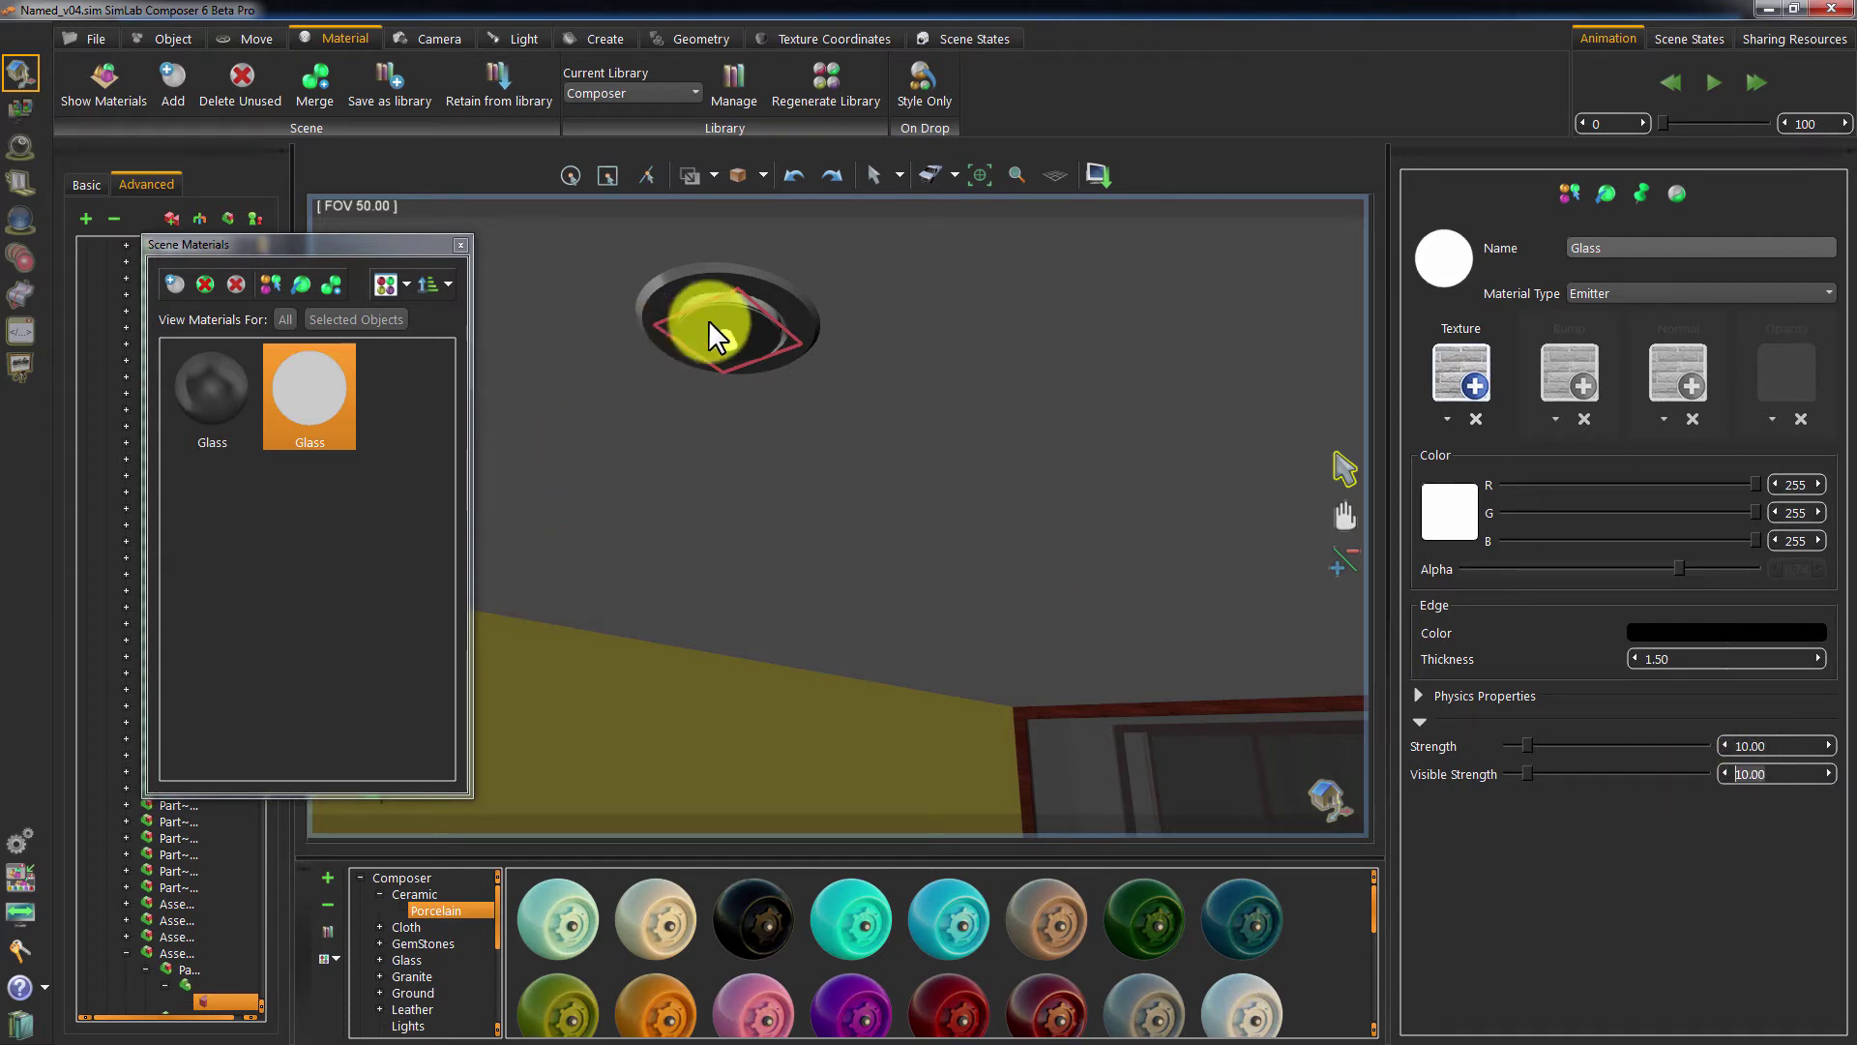
# - Apply the white emitter material to the glass cover of the ceiling spot light
pyautogui.click(739, 316)
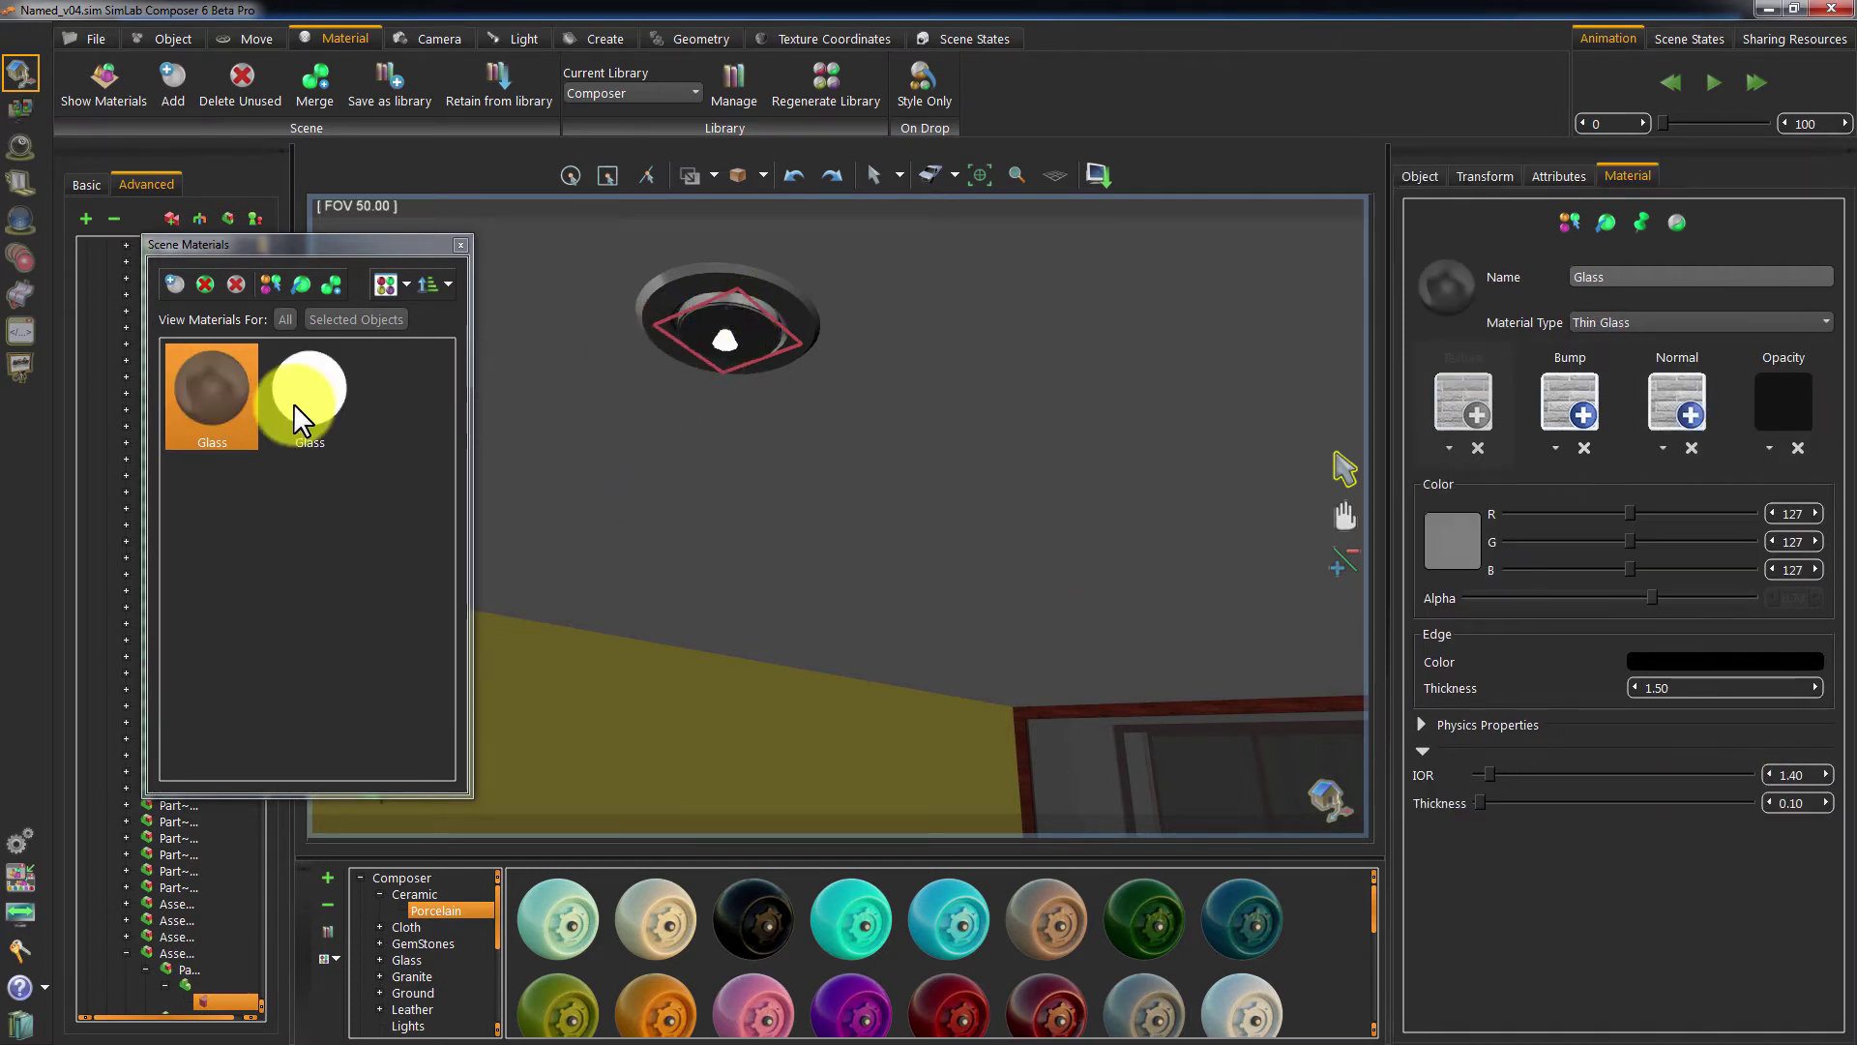
pyautogui.rightClick(315, 393)
pyautogui.click(357, 447)
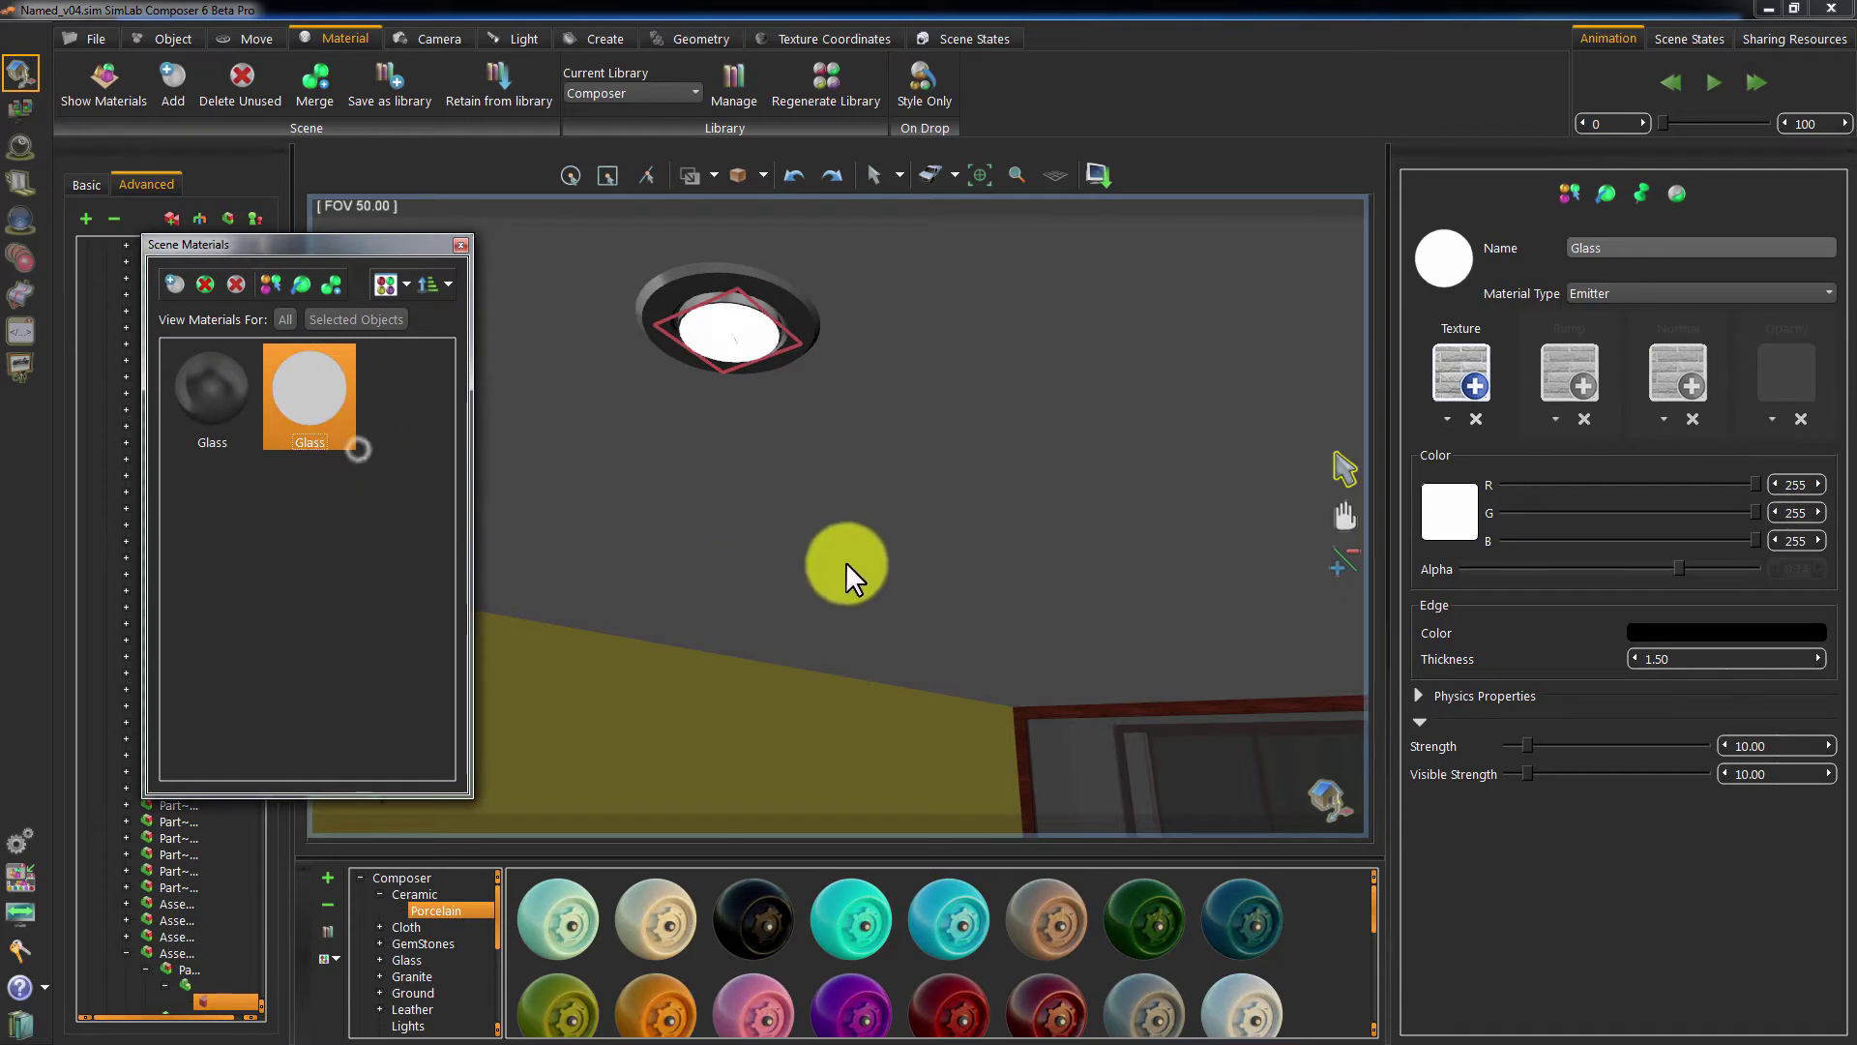
# - Apply the white emitter material to the glass cover of the ceiling fixture by the wall with the painting
pyautogui.moveTo(845, 561); pyautogui.dragTo(1186, 302)
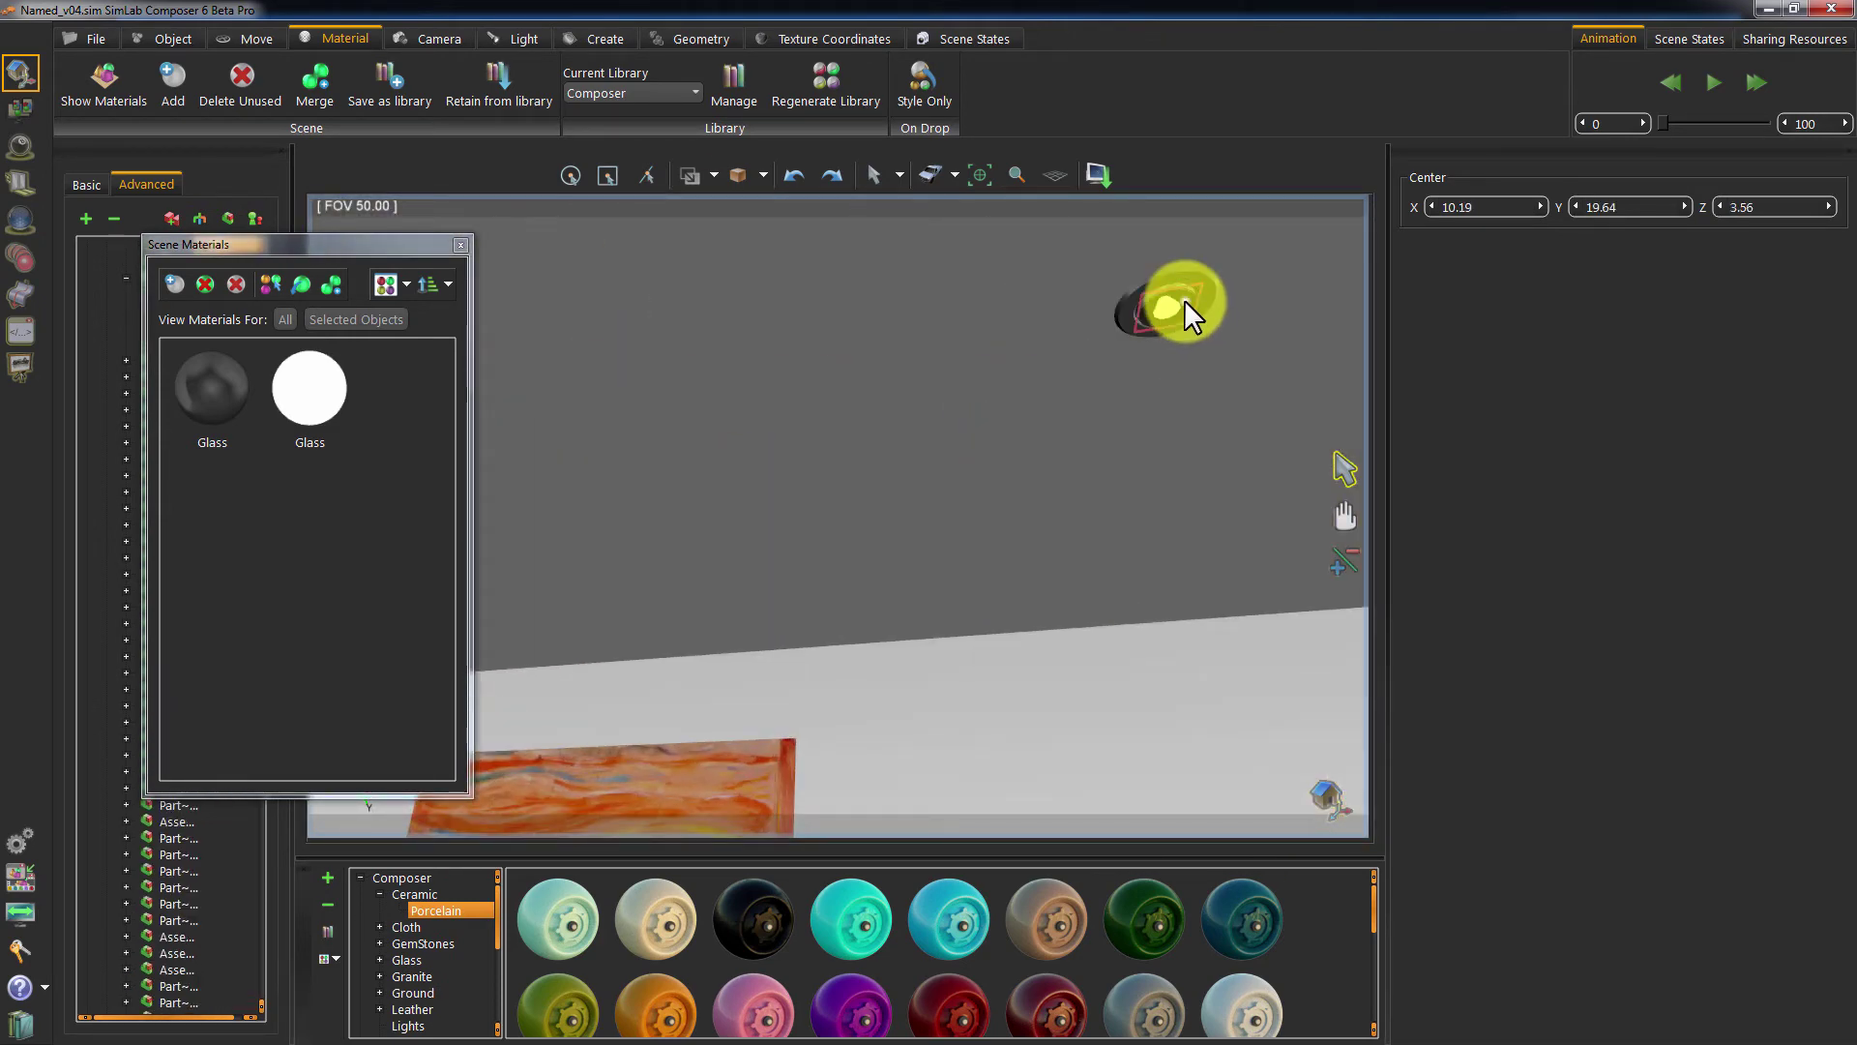
pyautogui.rightClick(319, 388)
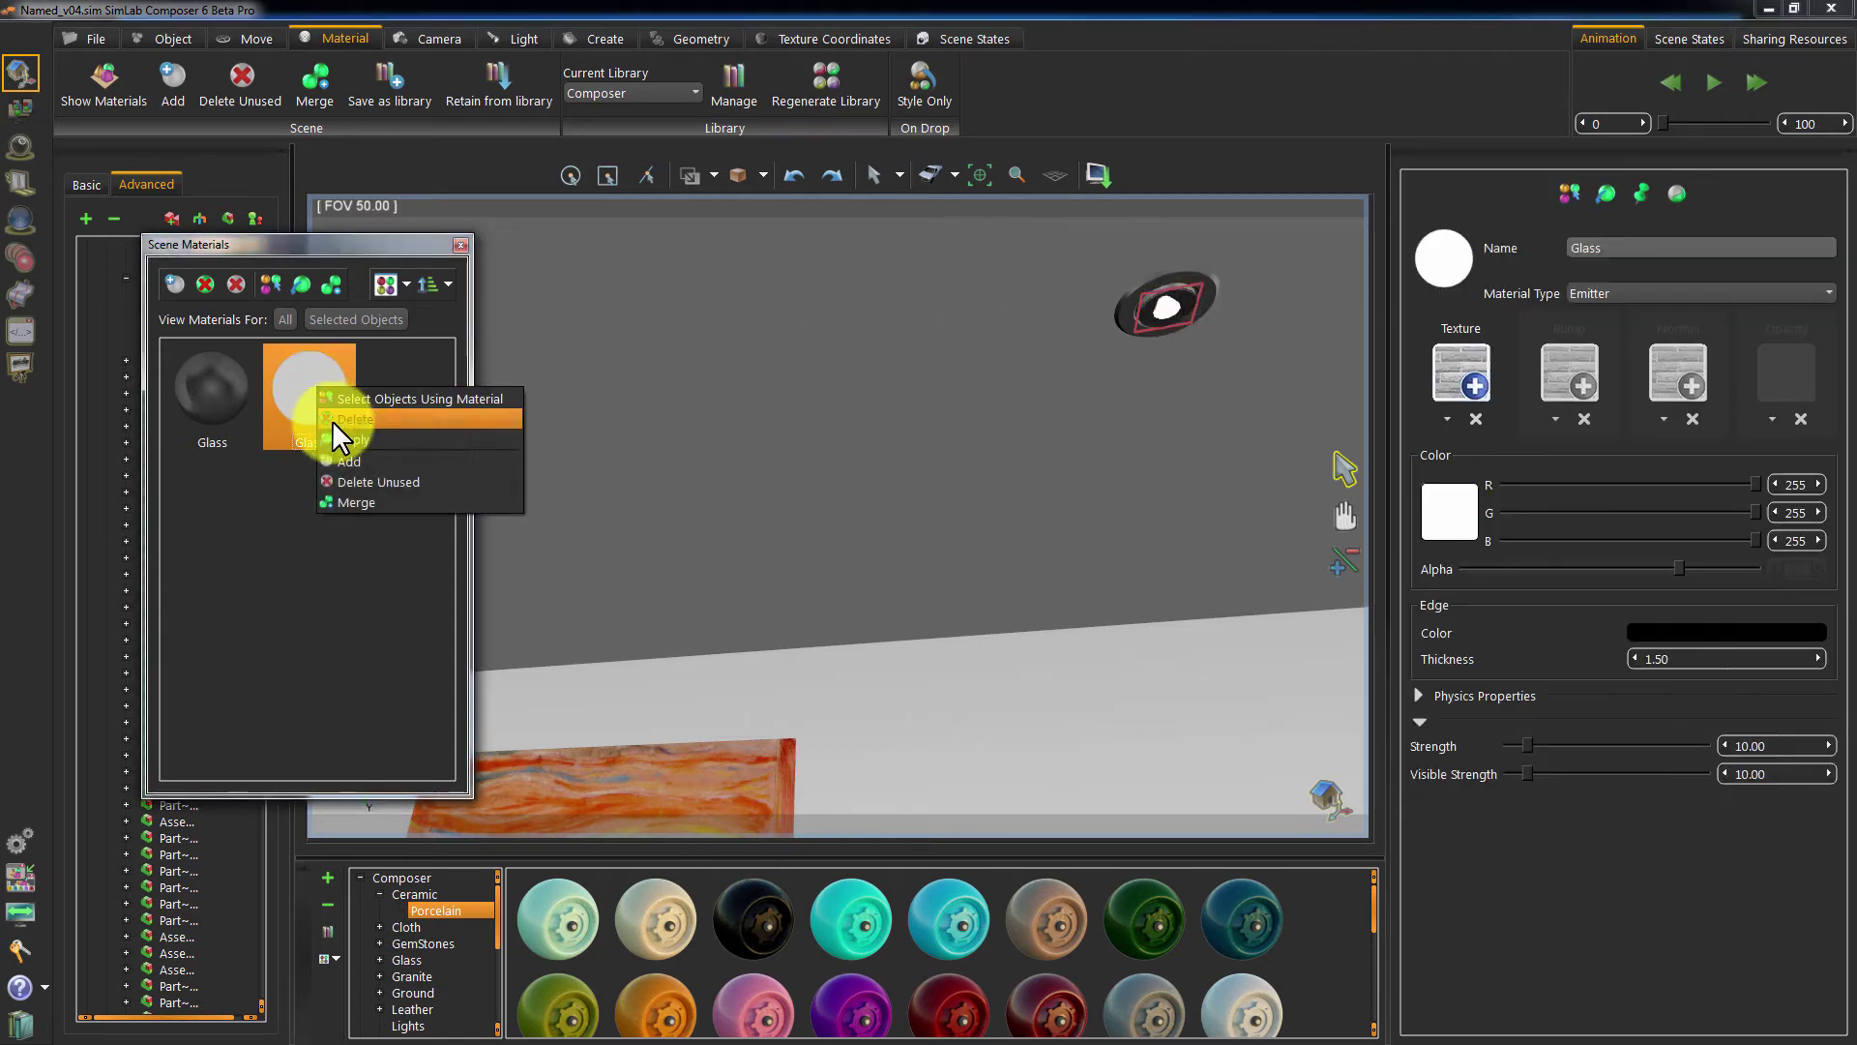
pyautogui.click(345, 440)
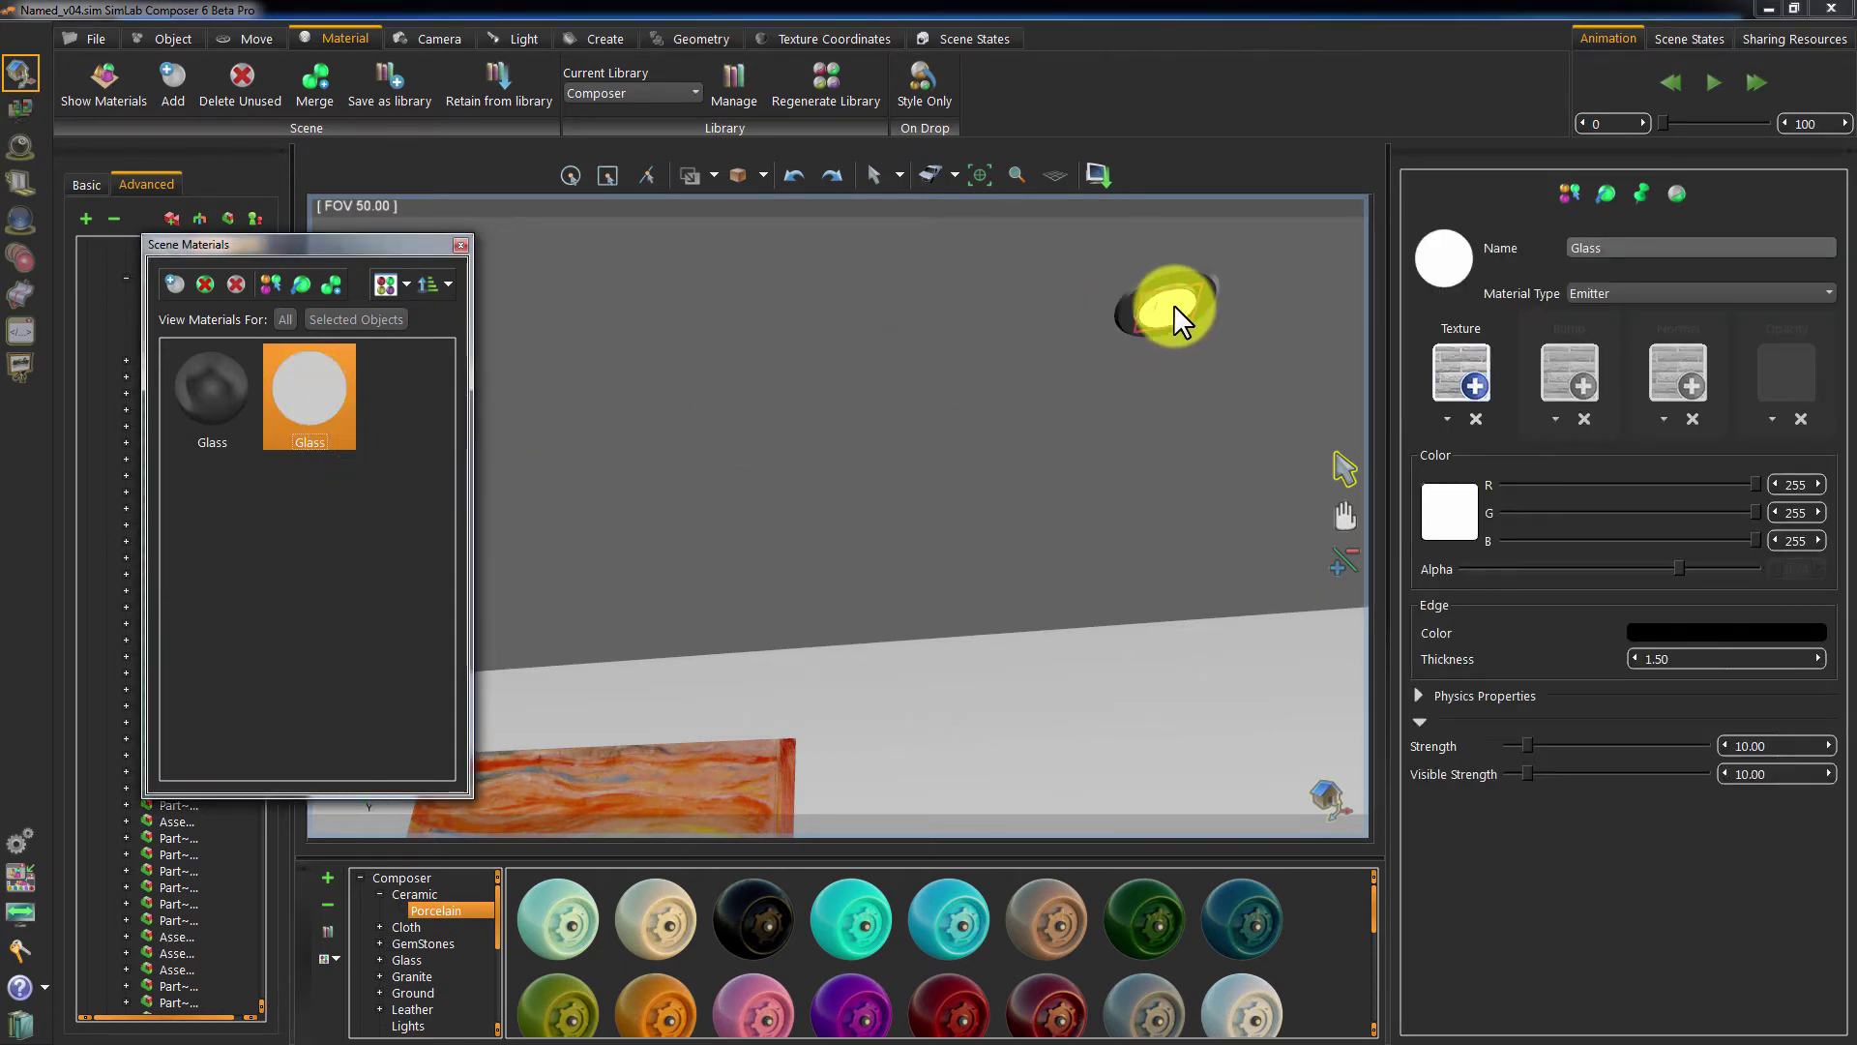
# - Run a real-time render of the living room with the glowing covers, keeping the Scene Materials window off the viewport
pyautogui.moveTo(1172, 312)
pyautogui.mouseDown()
pyautogui.moveTo(945, 400)
pyautogui.moveTo(967, 549)
pyautogui.moveTo(1056, 578)
pyautogui.moveTo(797, 466)
pyautogui.moveTo(903, 619)
pyautogui.moveTo(833, 470)
pyautogui.moveTo(830, 670)
pyautogui.moveTo(749, 640)
pyautogui.moveTo(751, 606)
pyautogui.mouseUp()
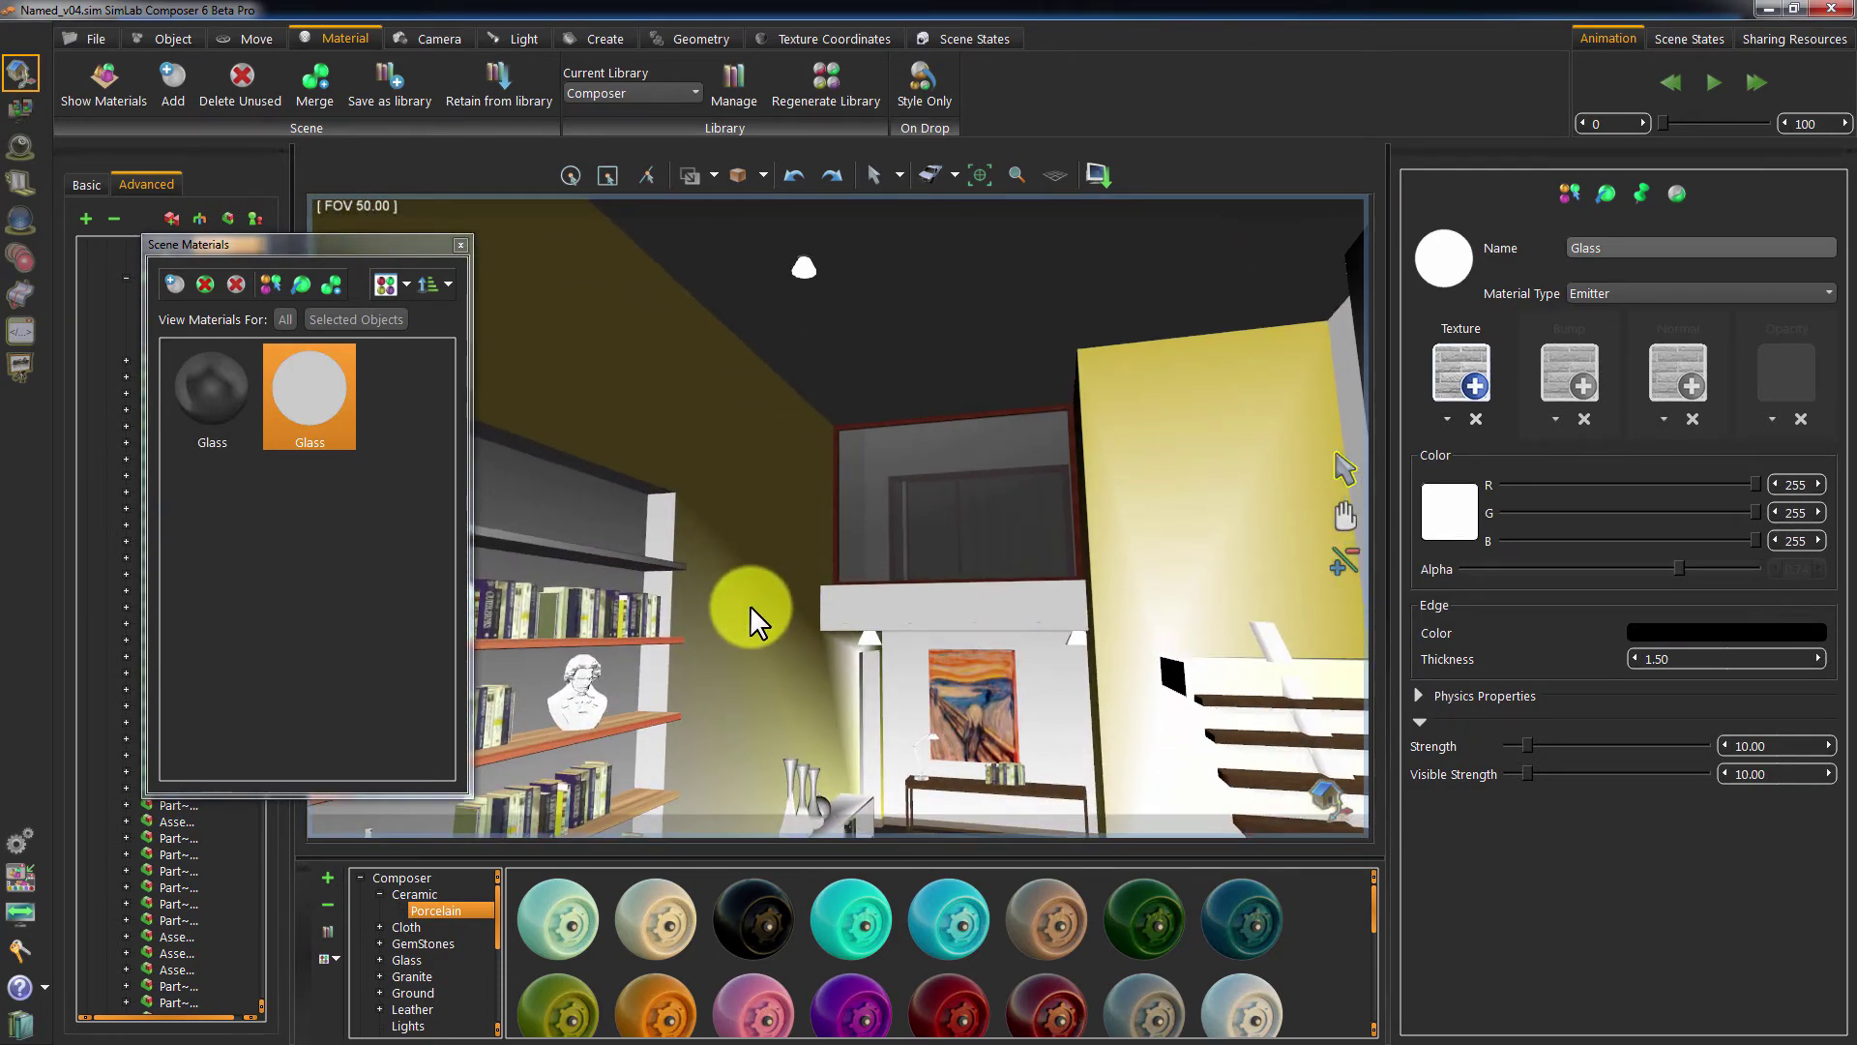
pyautogui.hotkey('ctrl', 'r')
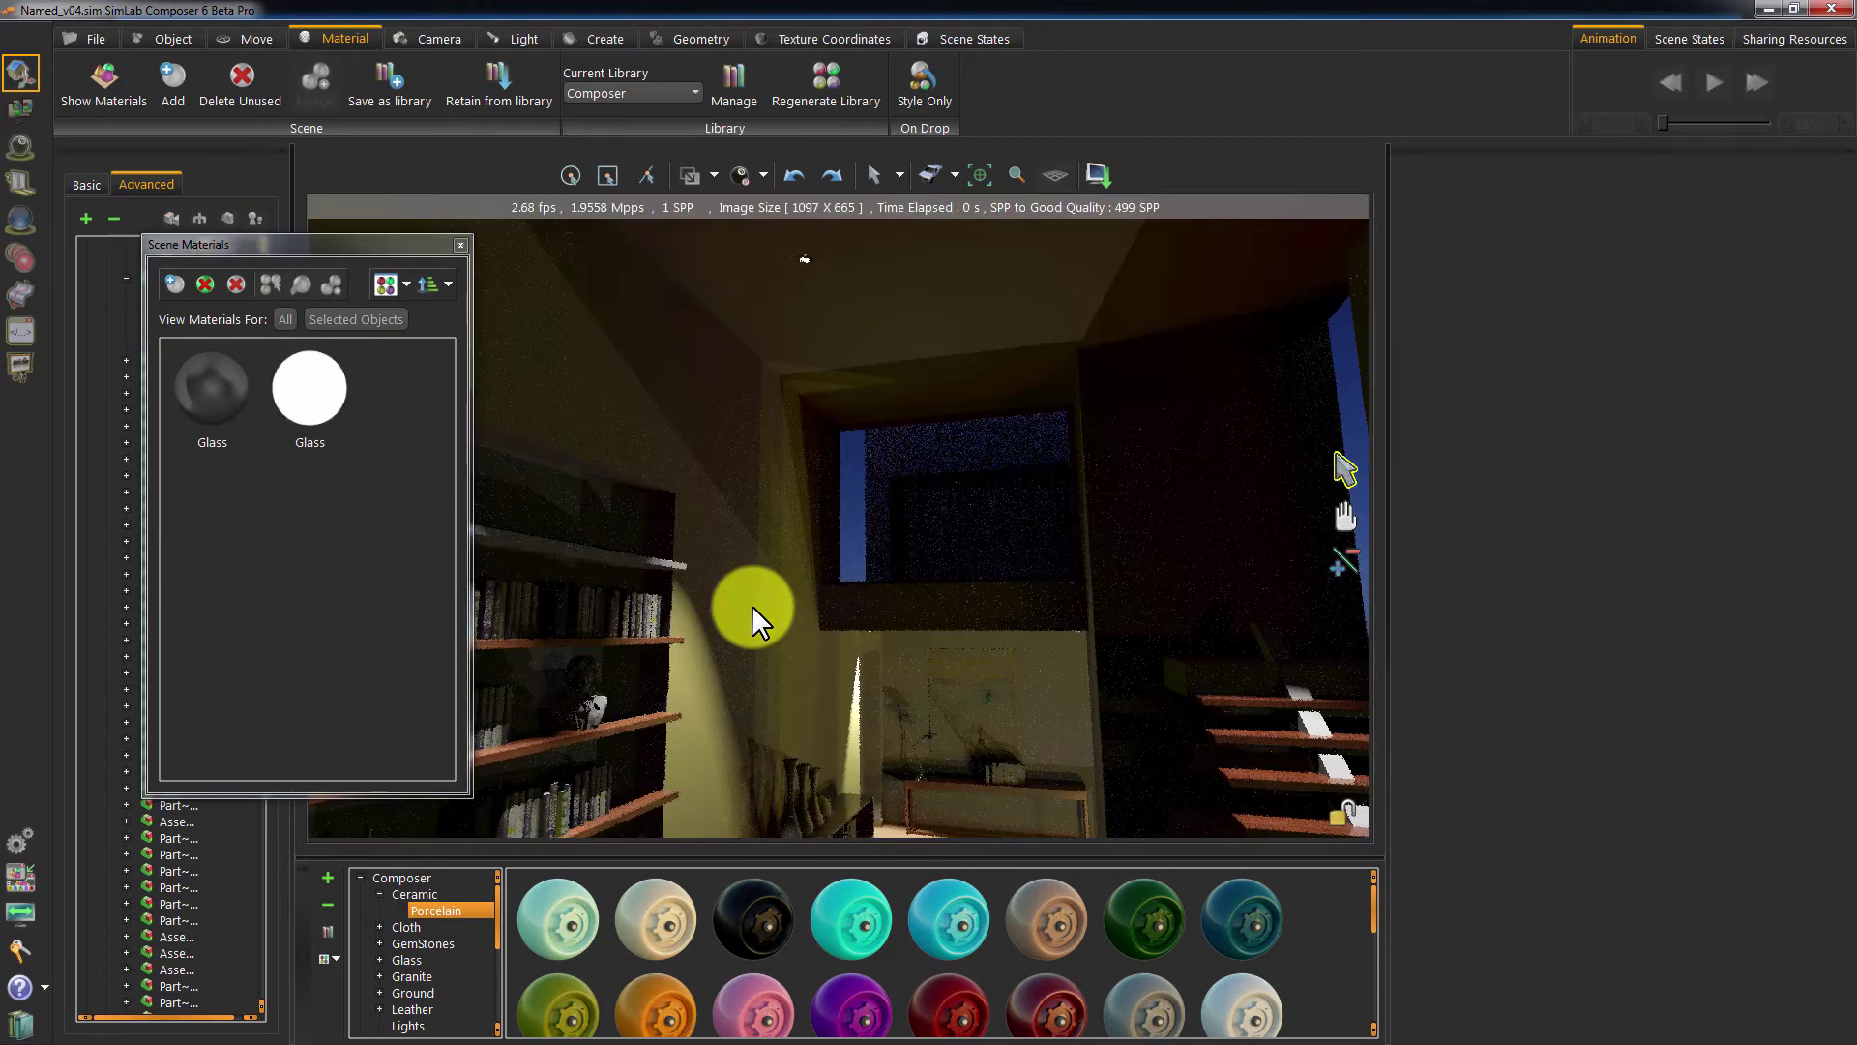
pyautogui.click(392, 282)
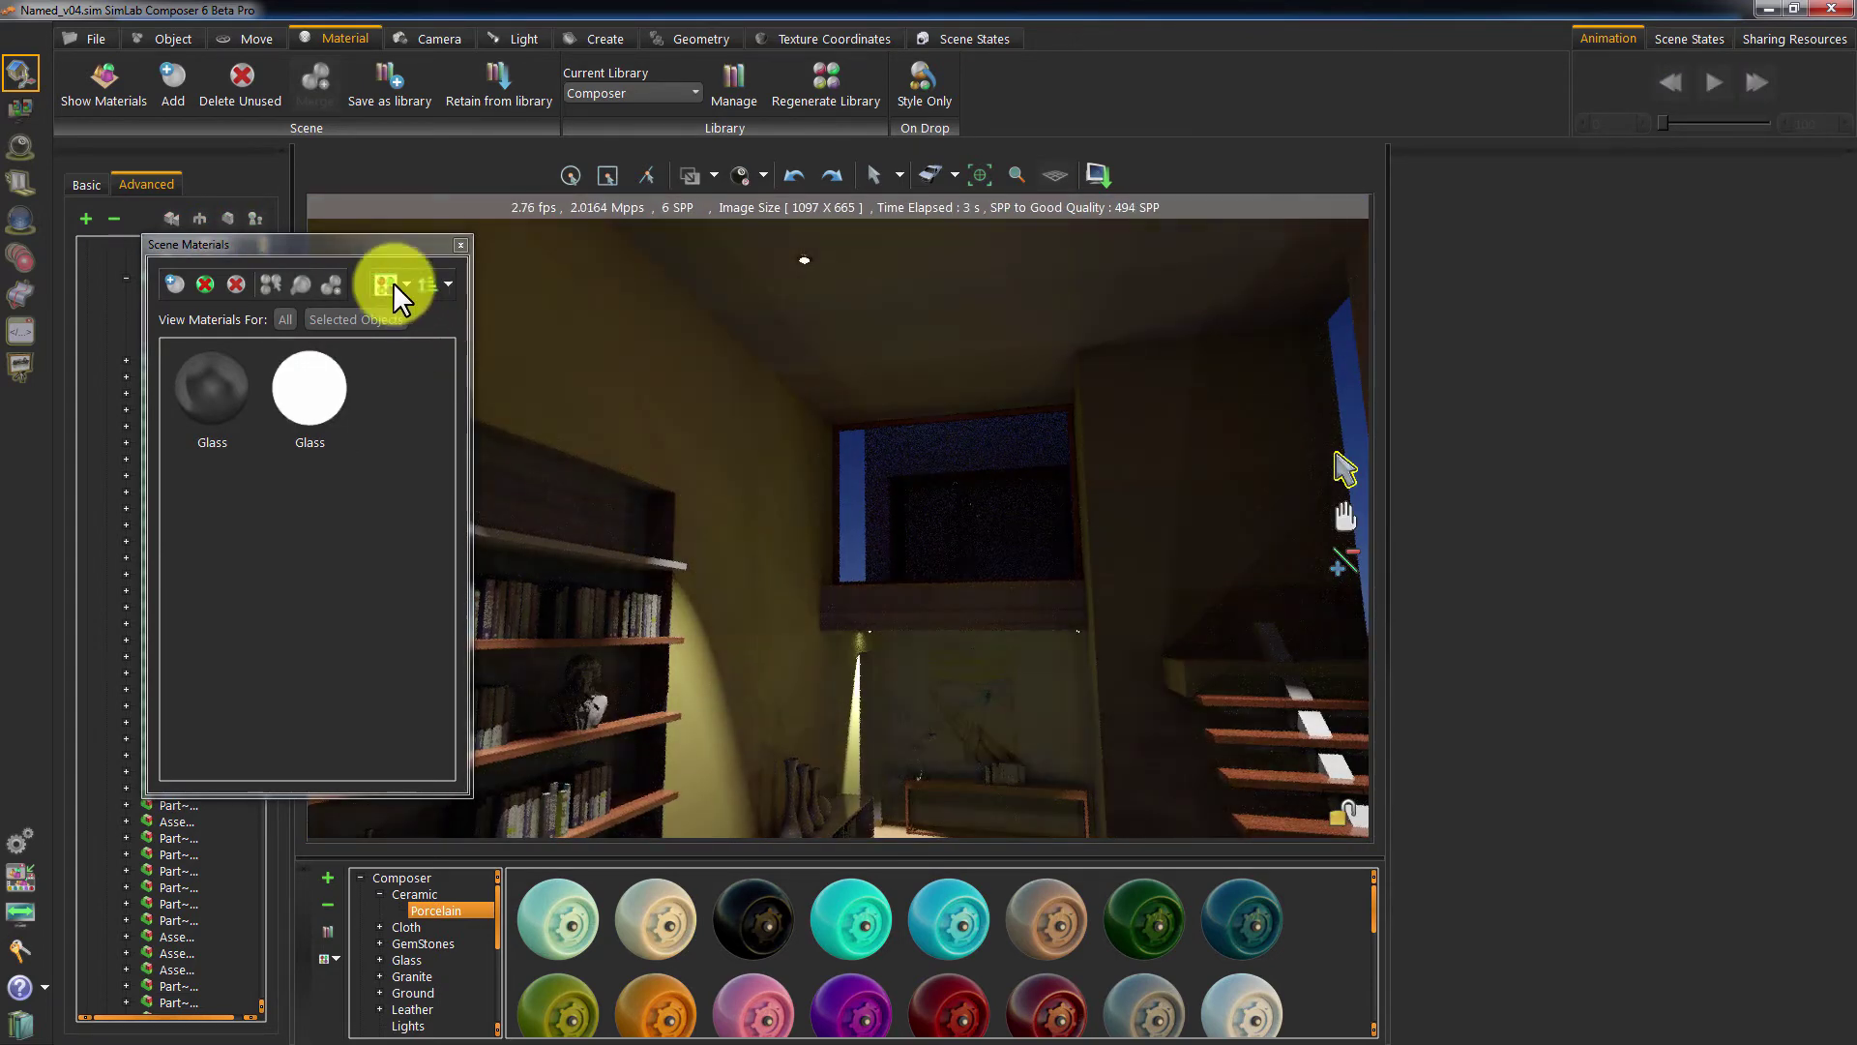
pyautogui.moveTo(343, 242); pyautogui.dragTo(1634, 232)
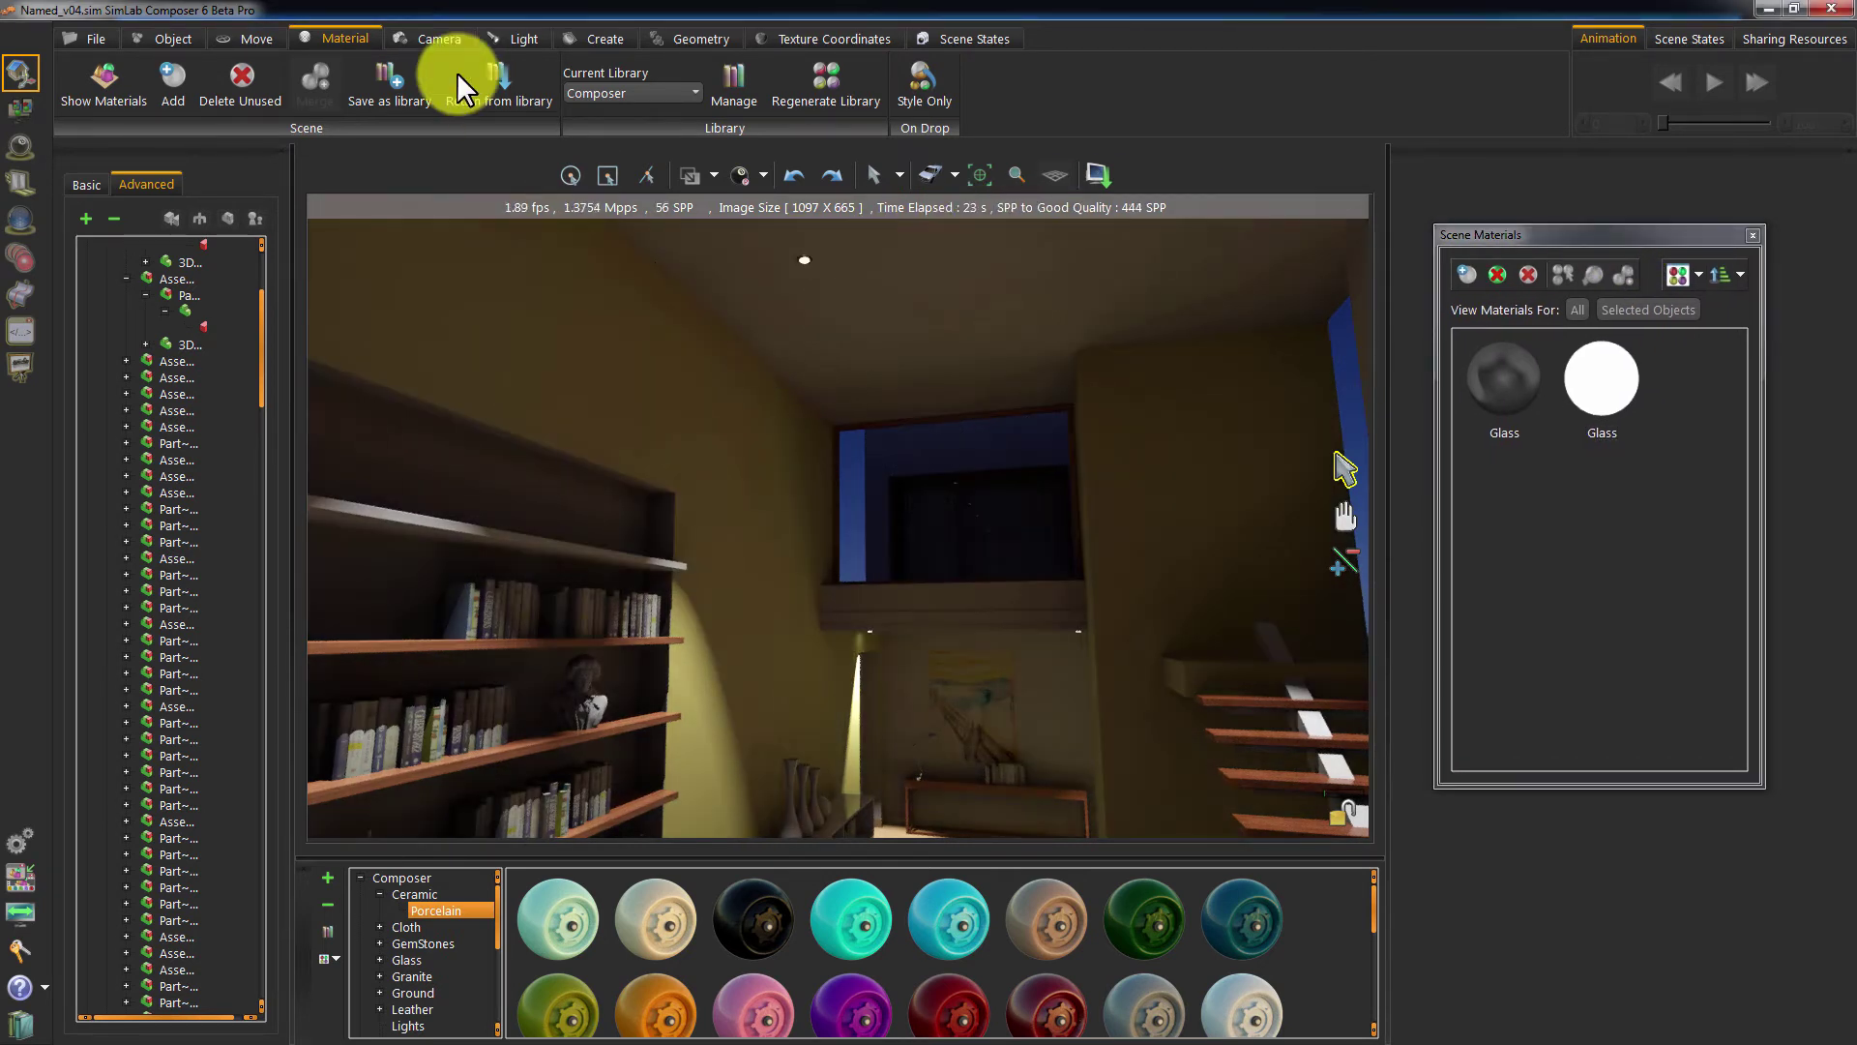
# - Close the Scene Materials window, widen the active camera's field of view to 69.12 and reframe the rendered view on the bookshelf and staircase
pyautogui.click(437, 37)
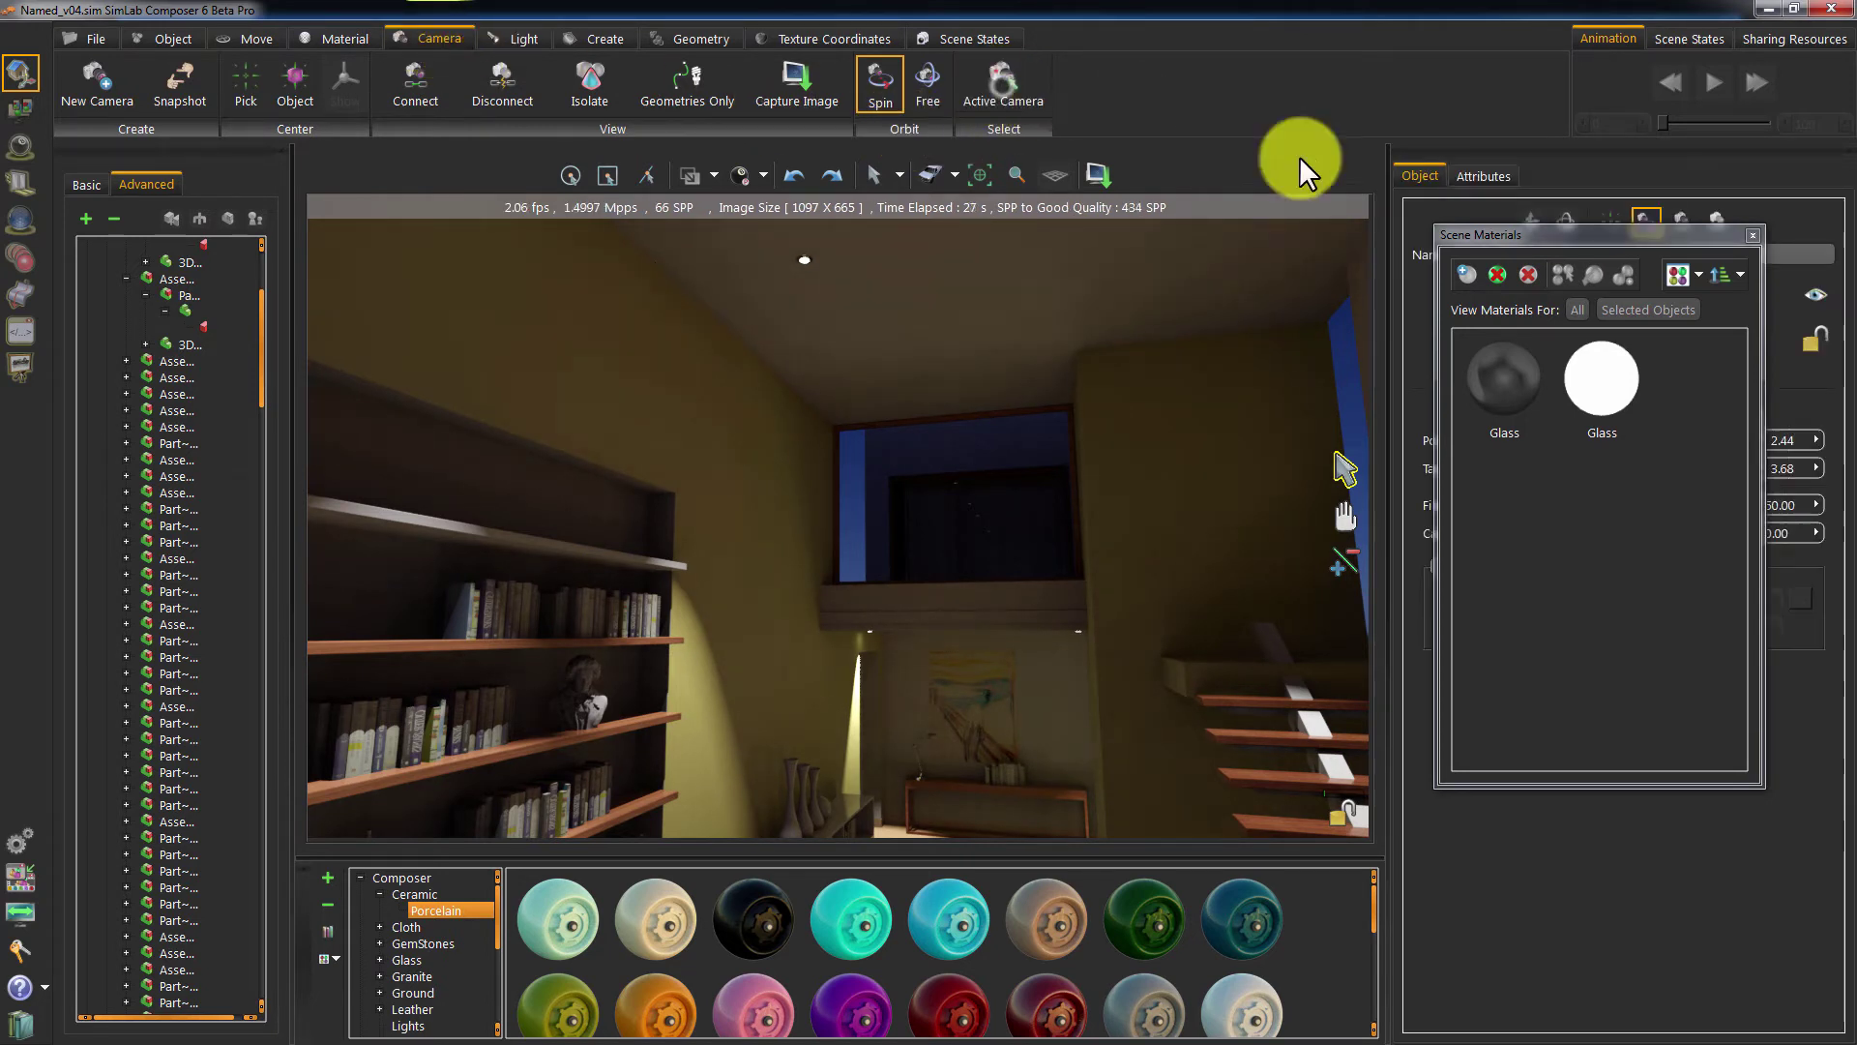
pyautogui.click(1001, 84)
pyautogui.moveTo(1505, 234); pyautogui.dragTo(1430, 248)
pyautogui.click(1675, 249)
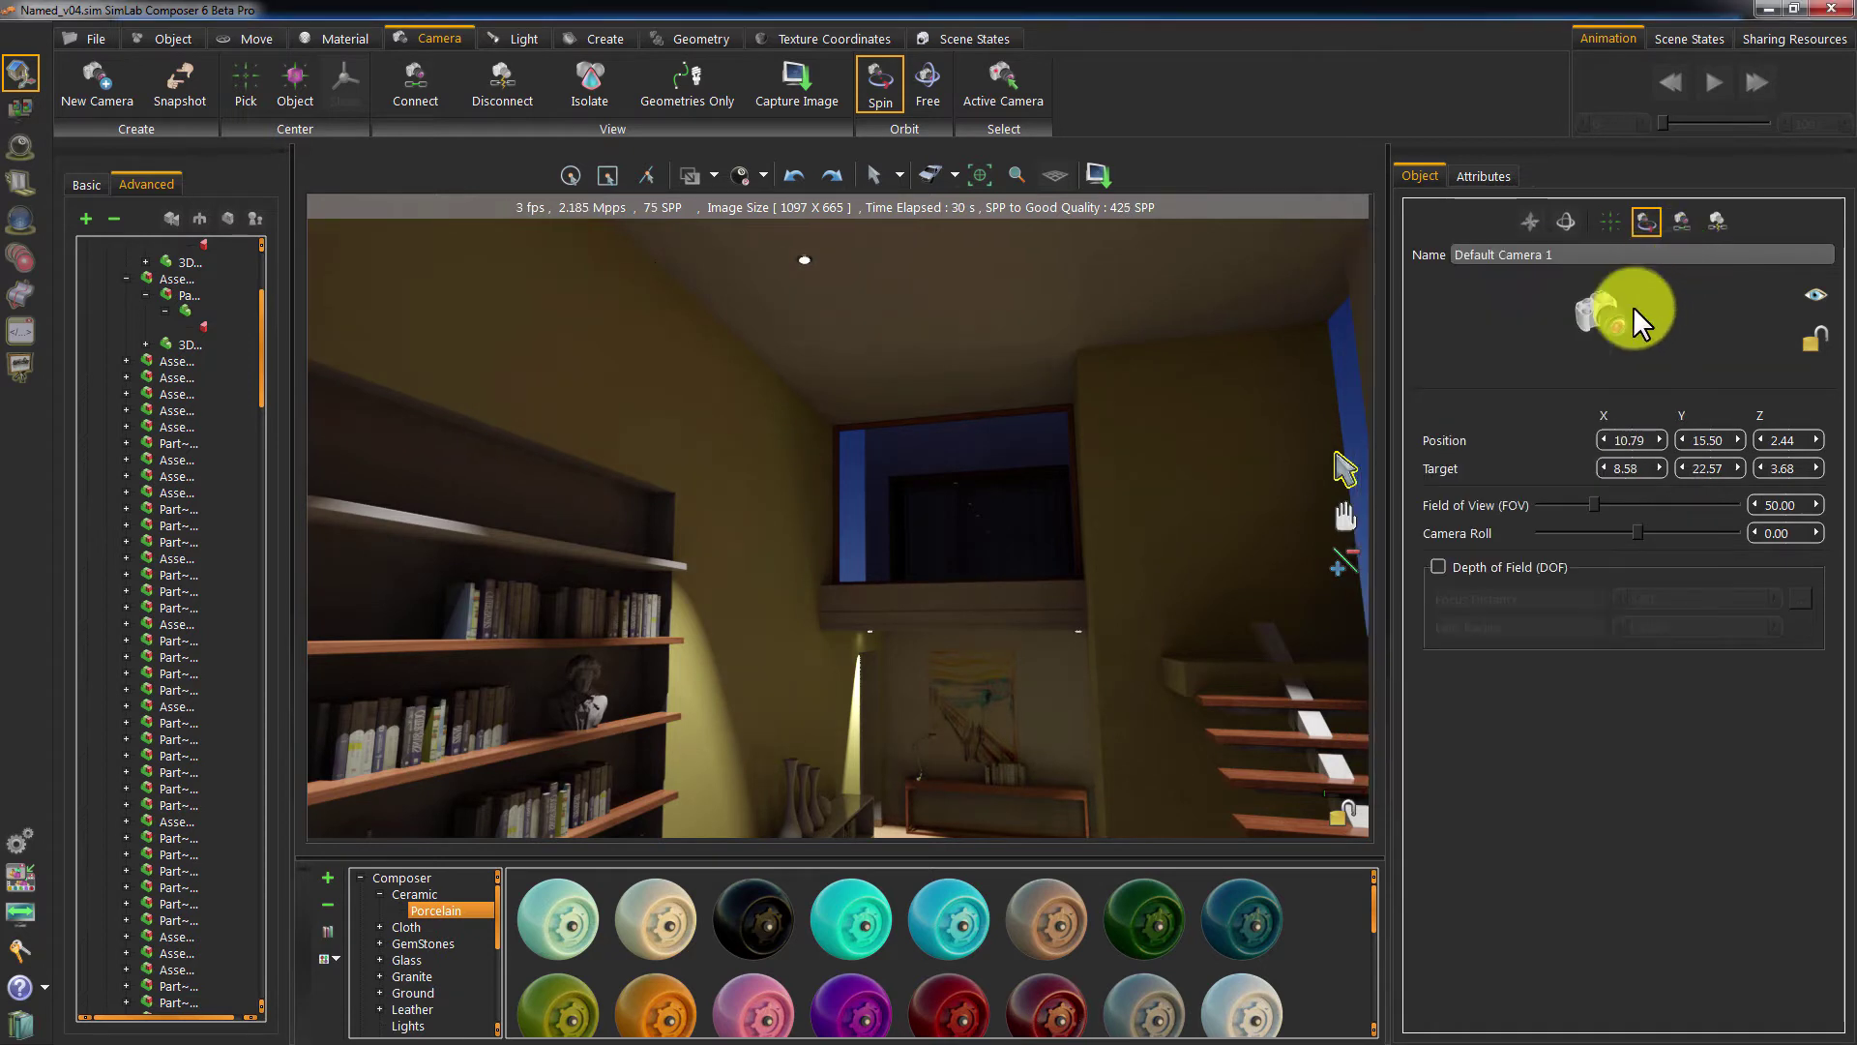
pyautogui.moveTo(1595, 507); pyautogui.dragTo(1615, 503)
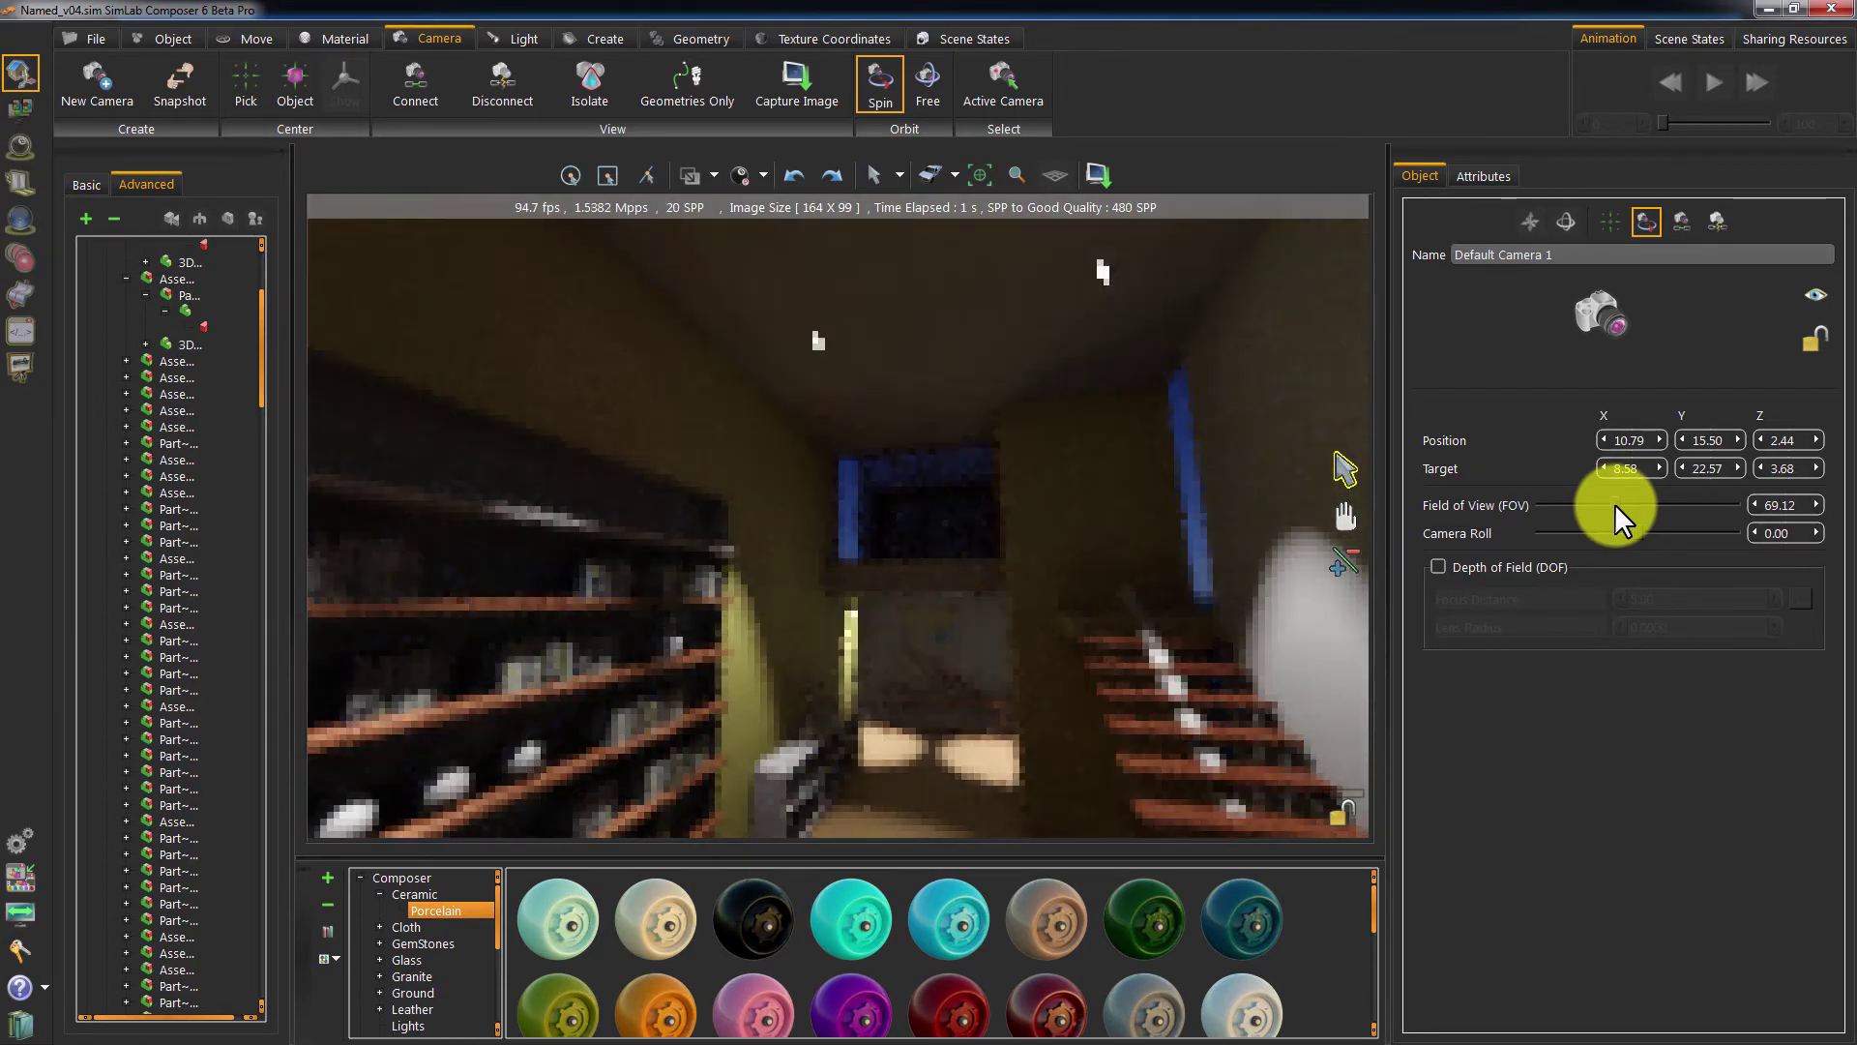
pyautogui.moveTo(1221, 549); pyautogui.dragTo(1089, 682)
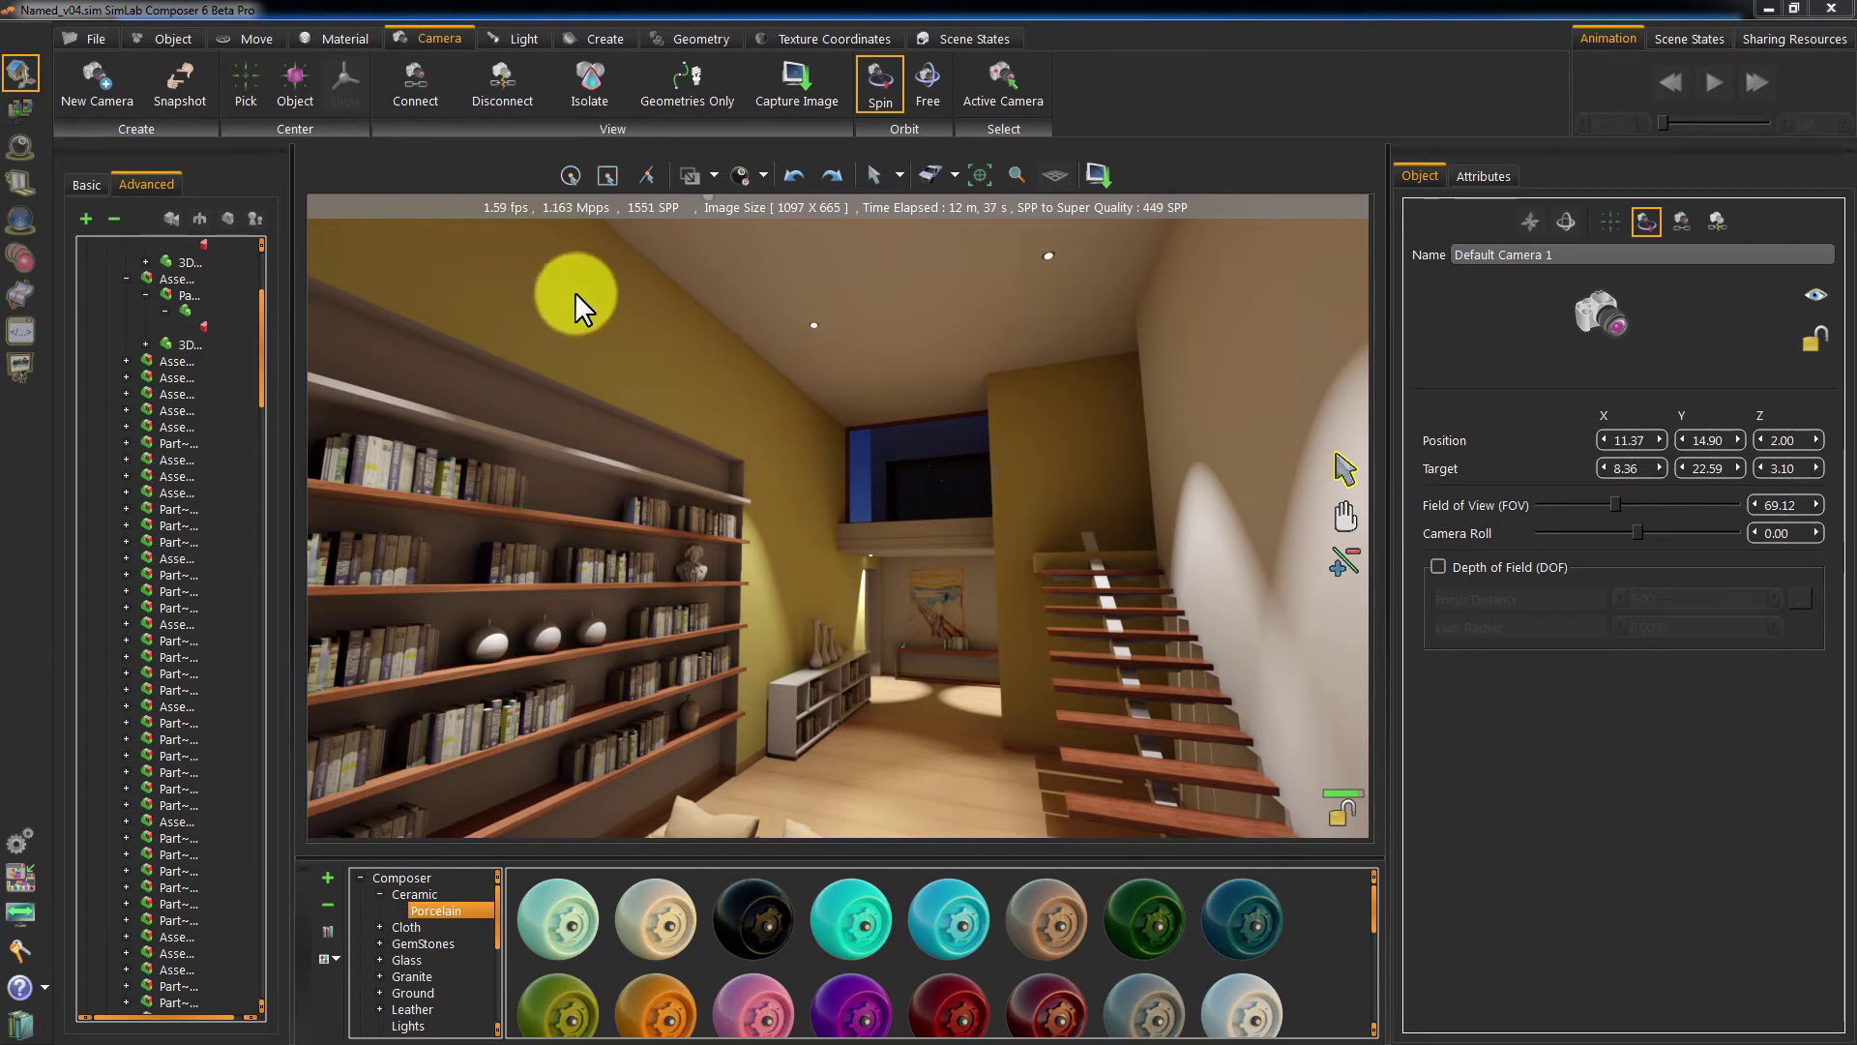
# - Stop the real-time render and delete all spot light sources from the scene
pyautogui.click(516, 36)
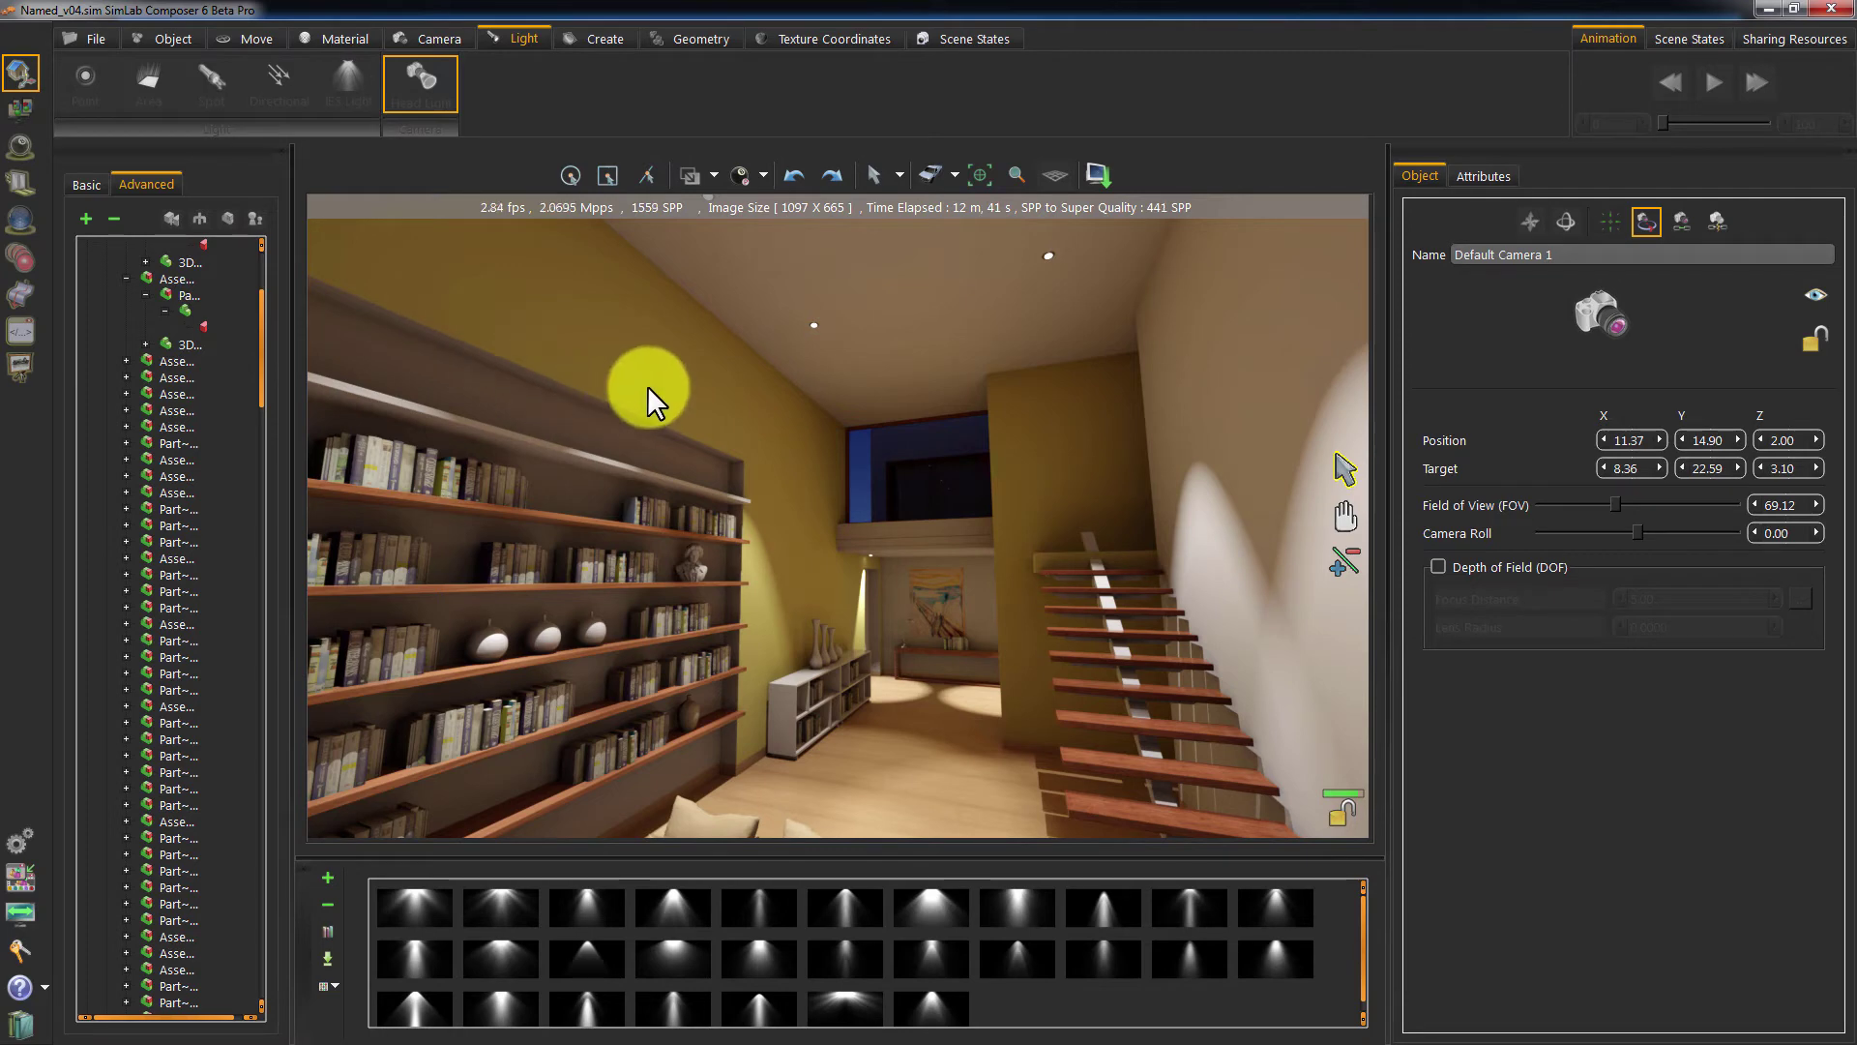
pyautogui.press('Escape')
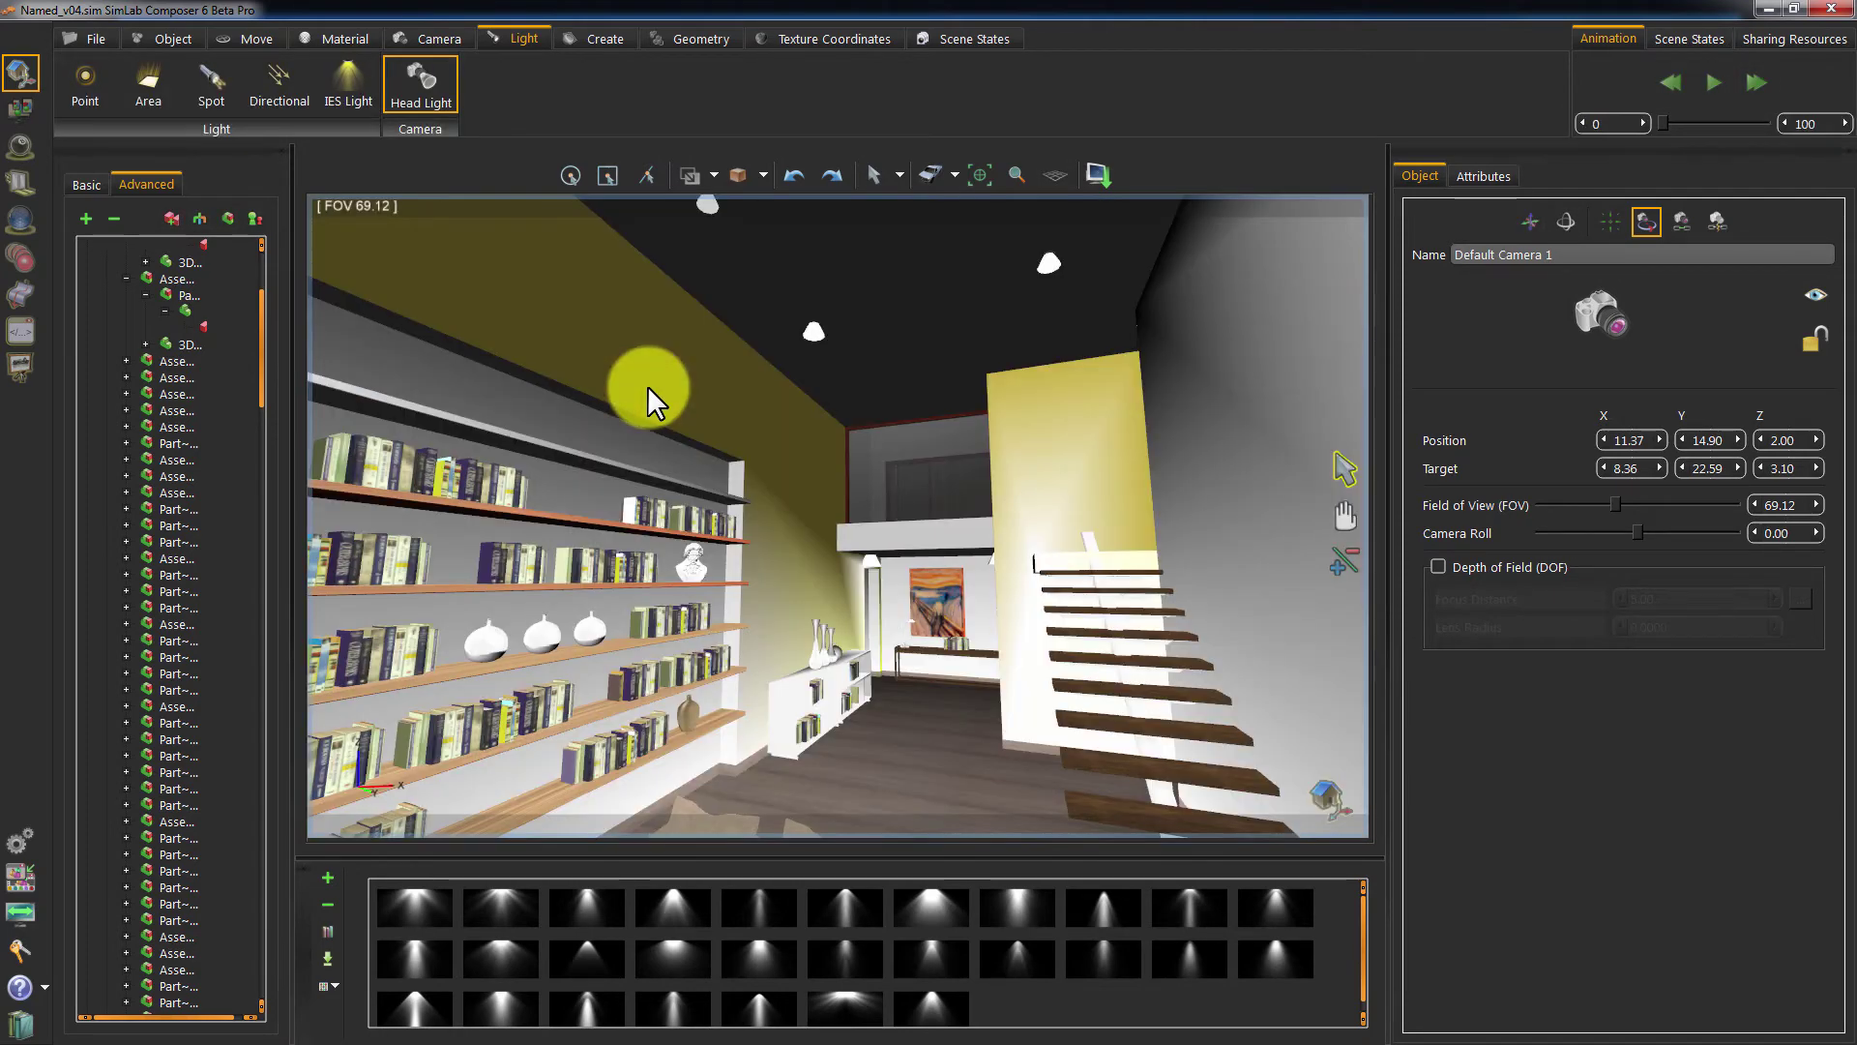
pyautogui.click(114, 217)
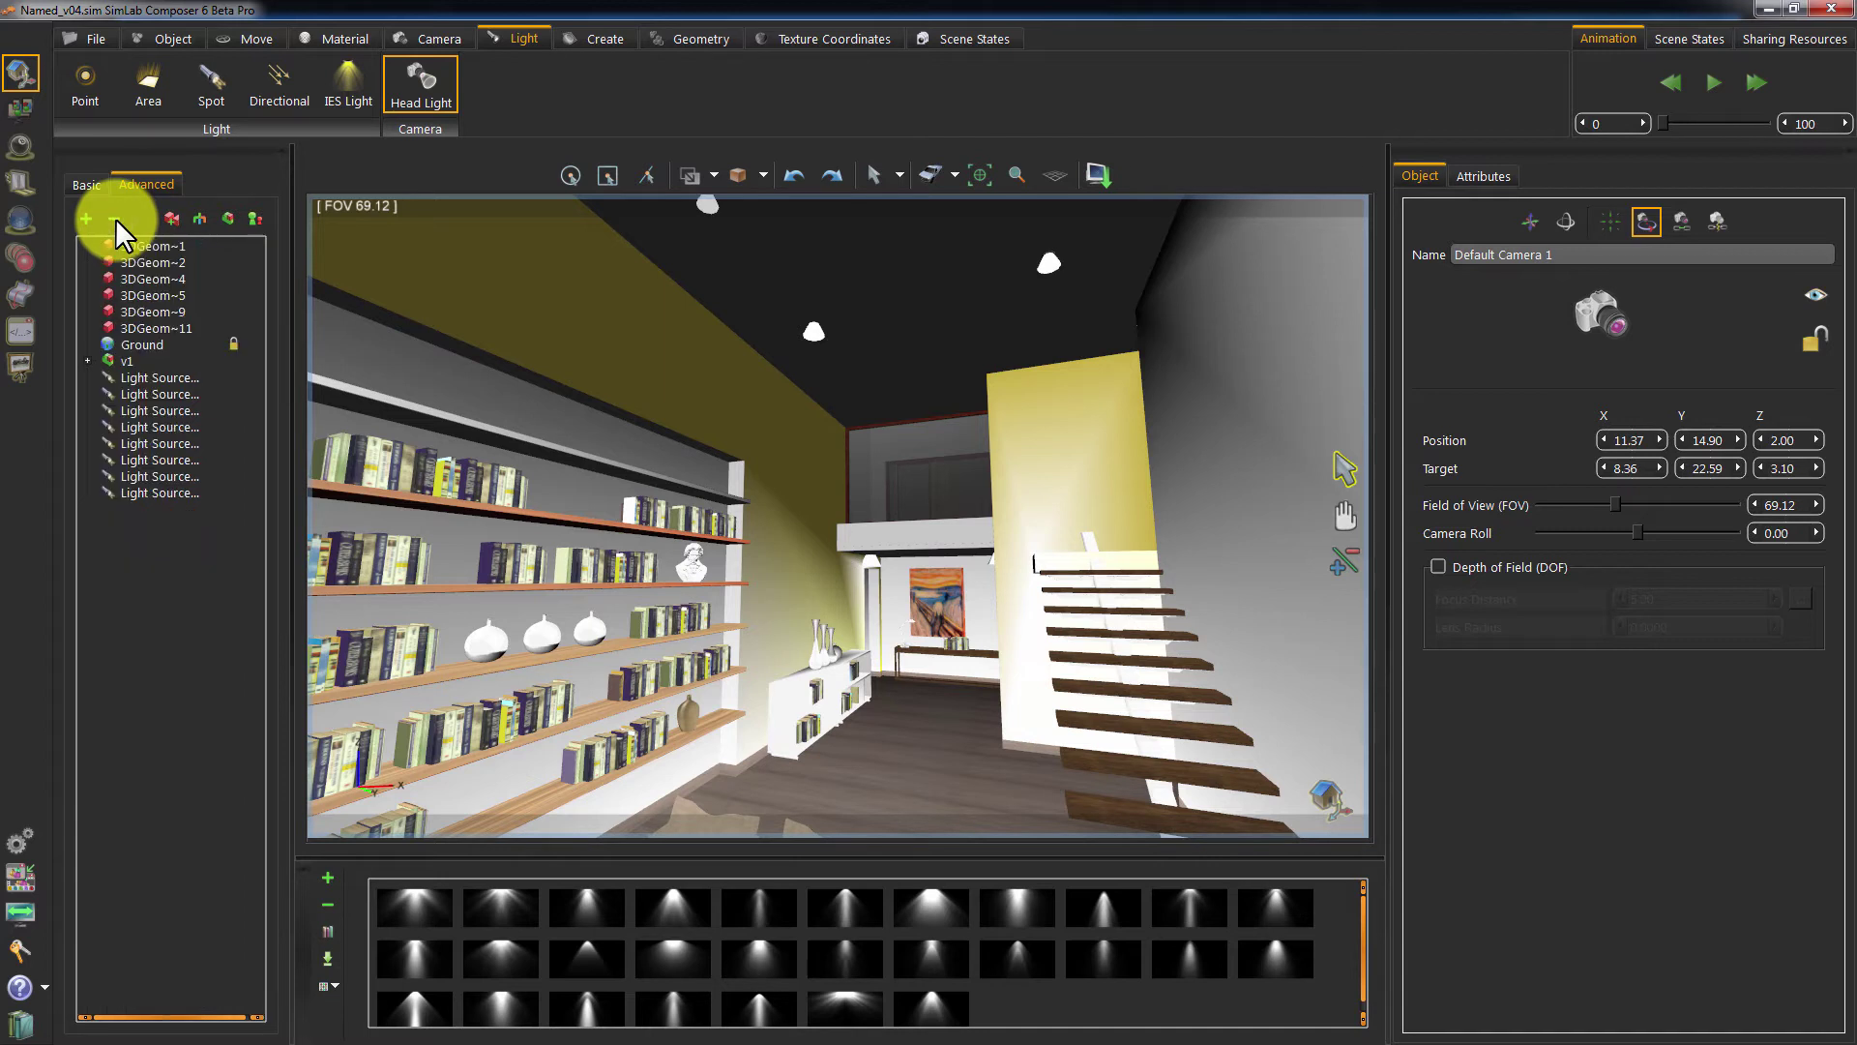
pyautogui.click(140, 378)
pyautogui.keyDown('shift'); pyautogui.click(177, 491); pyautogui.keyUp('shift')
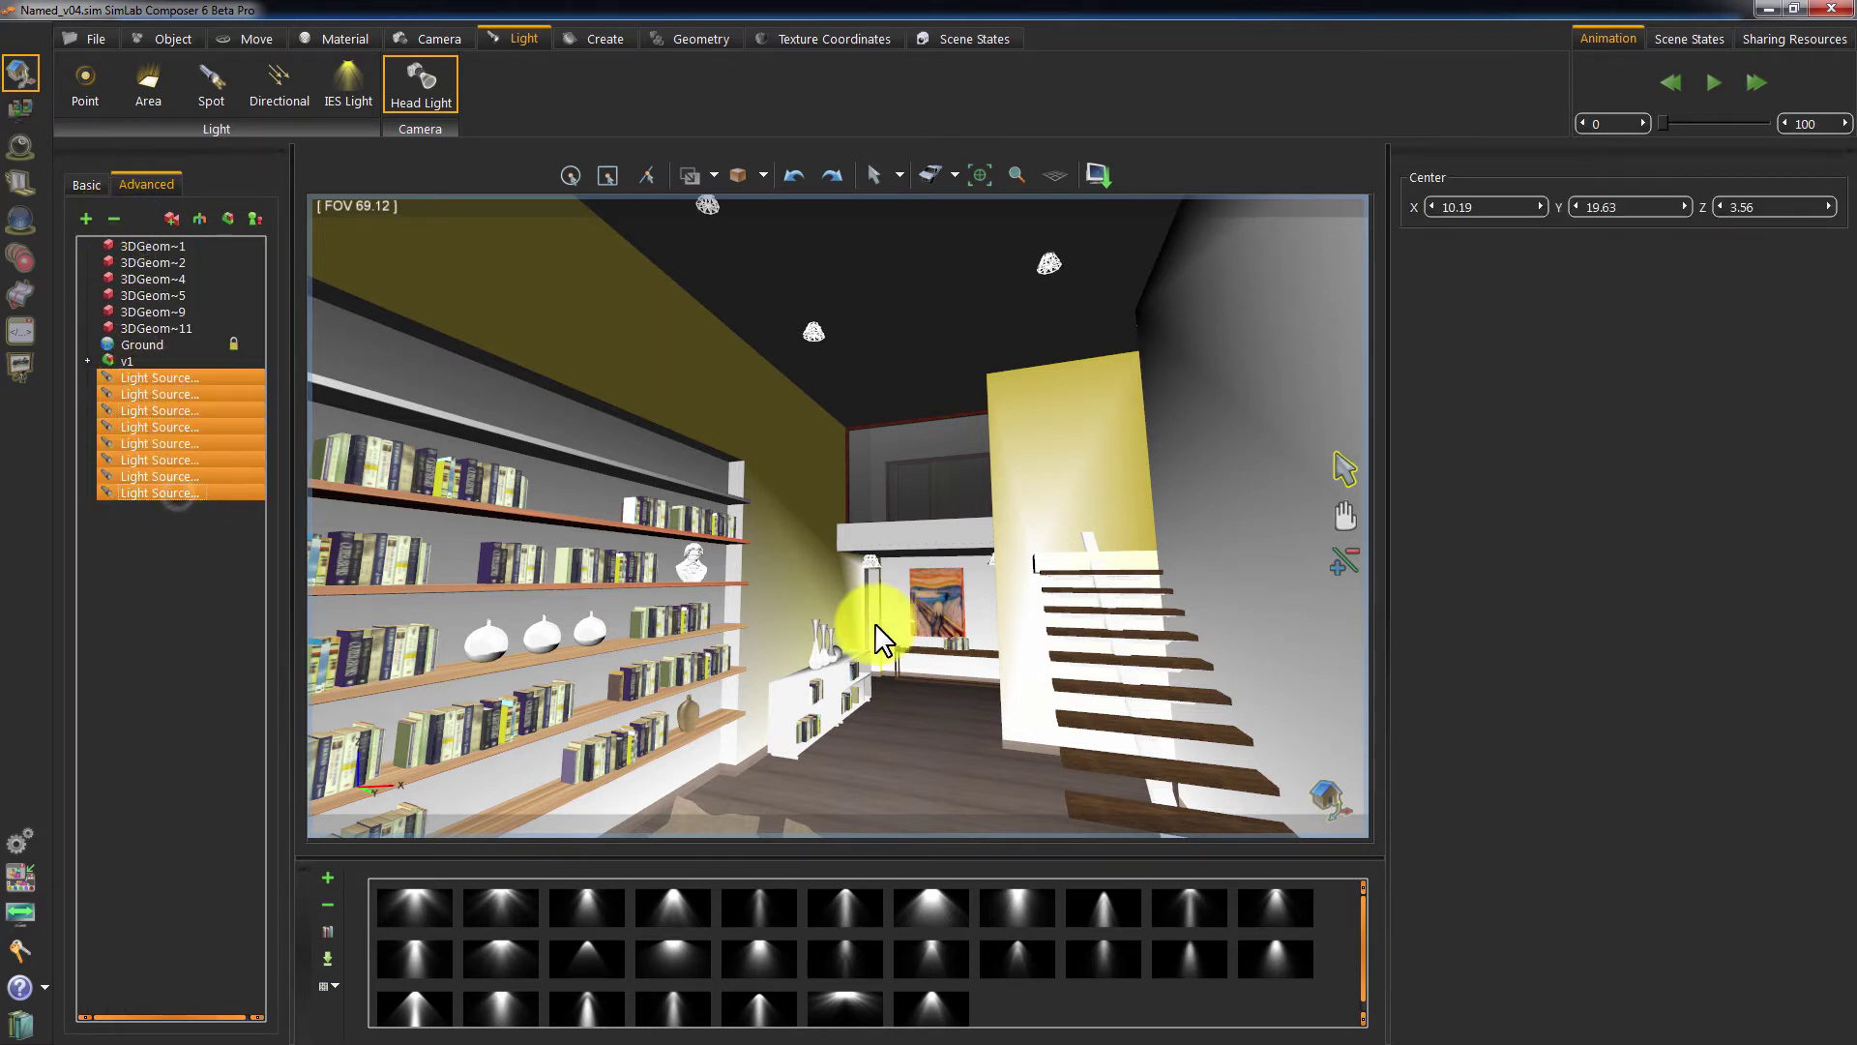
pyautogui.press('Delete')
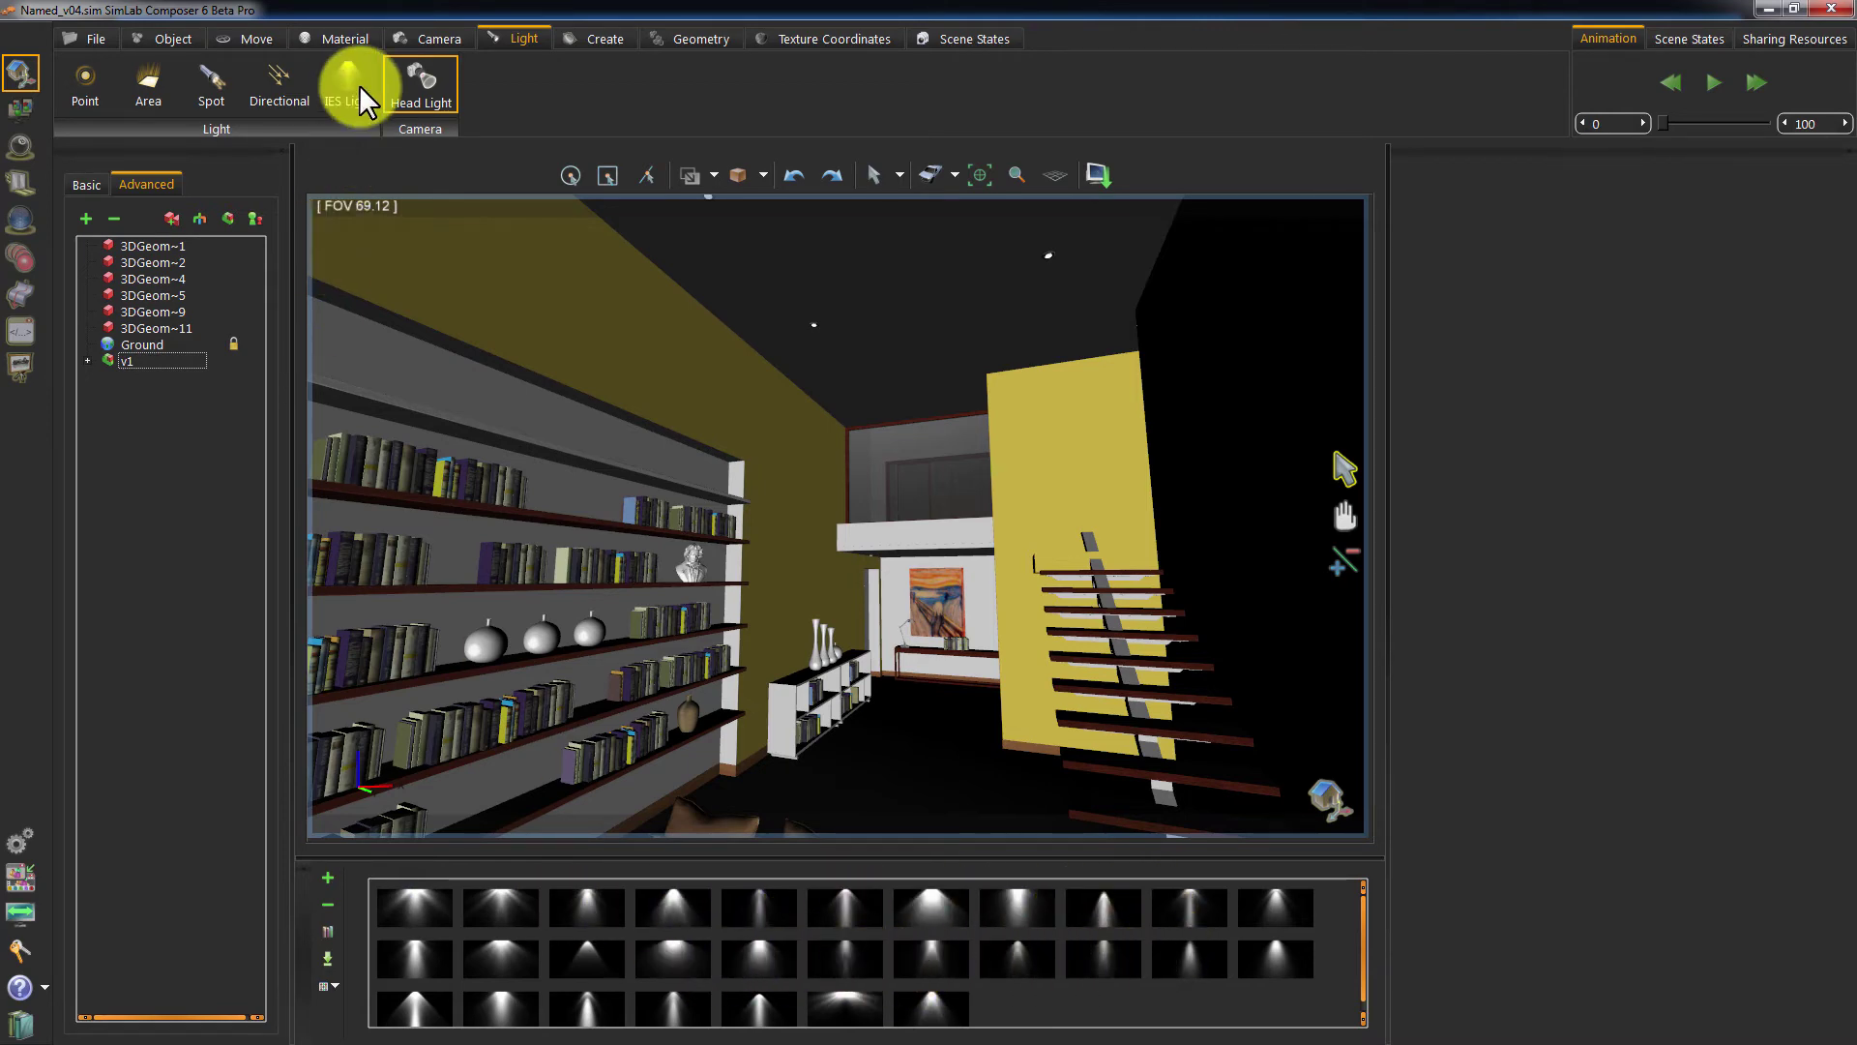
# - Add an IES light and snap it to the ceiling fixture near the yellow wall
pyautogui.moveTo(768, 406); pyautogui.dragTo(751, 453)
pyautogui.scroll(5, 756, 445)
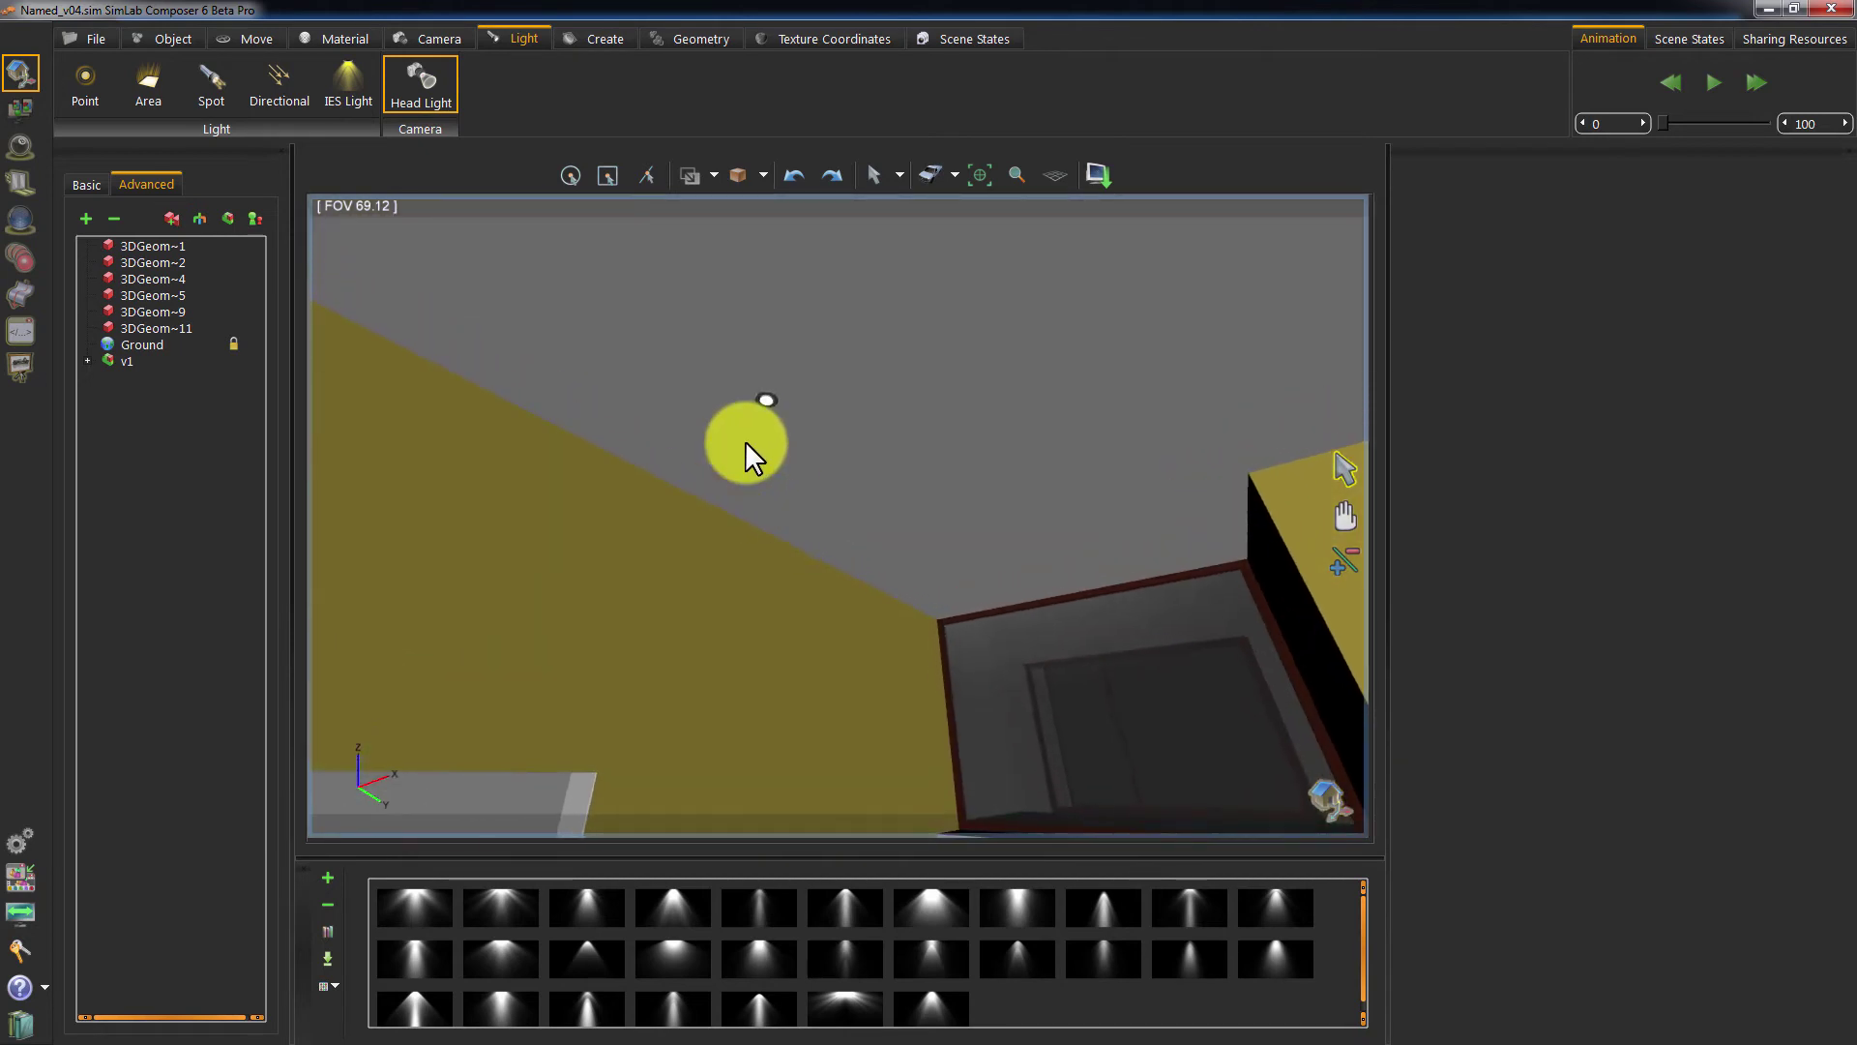
pyautogui.click(334, 97)
pyautogui.moveTo(692, 361)
pyautogui.mouseDown()
pyautogui.moveTo(664, 293)
pyautogui.moveTo(691, 363)
pyautogui.mouseUp()
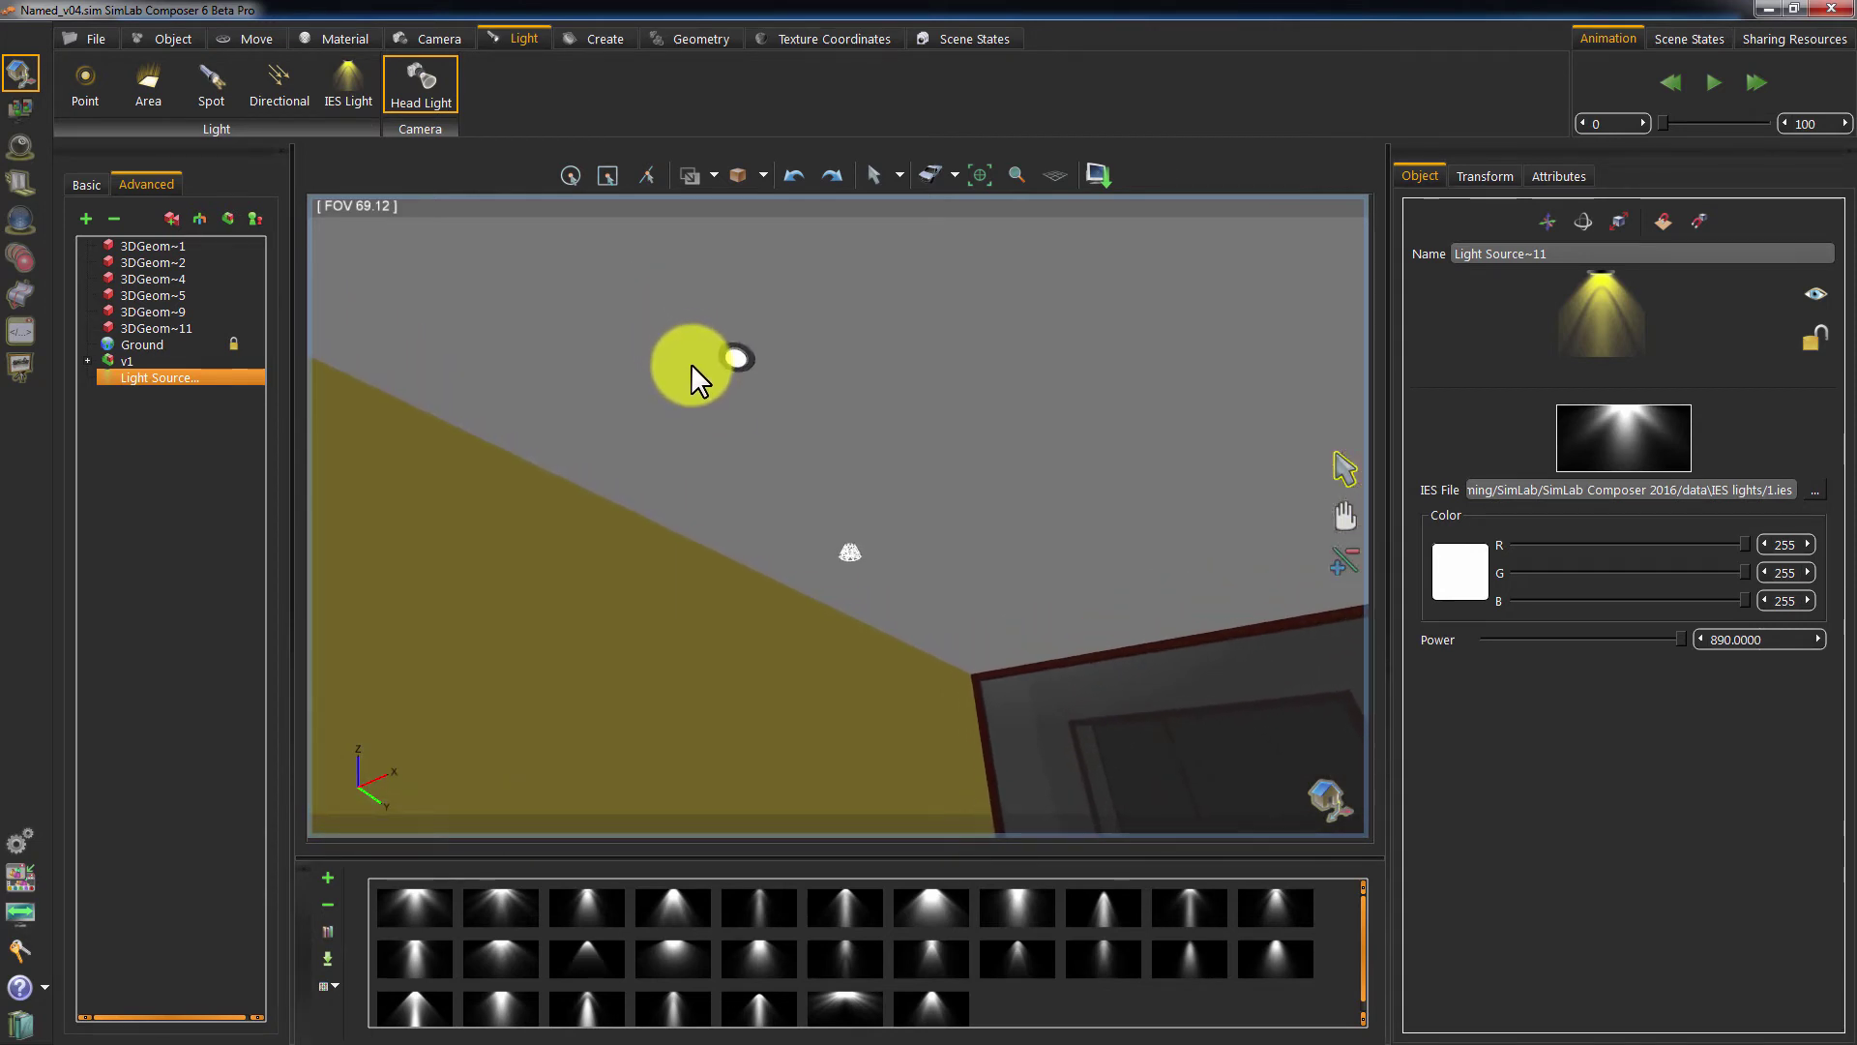
pyautogui.click(733, 361)
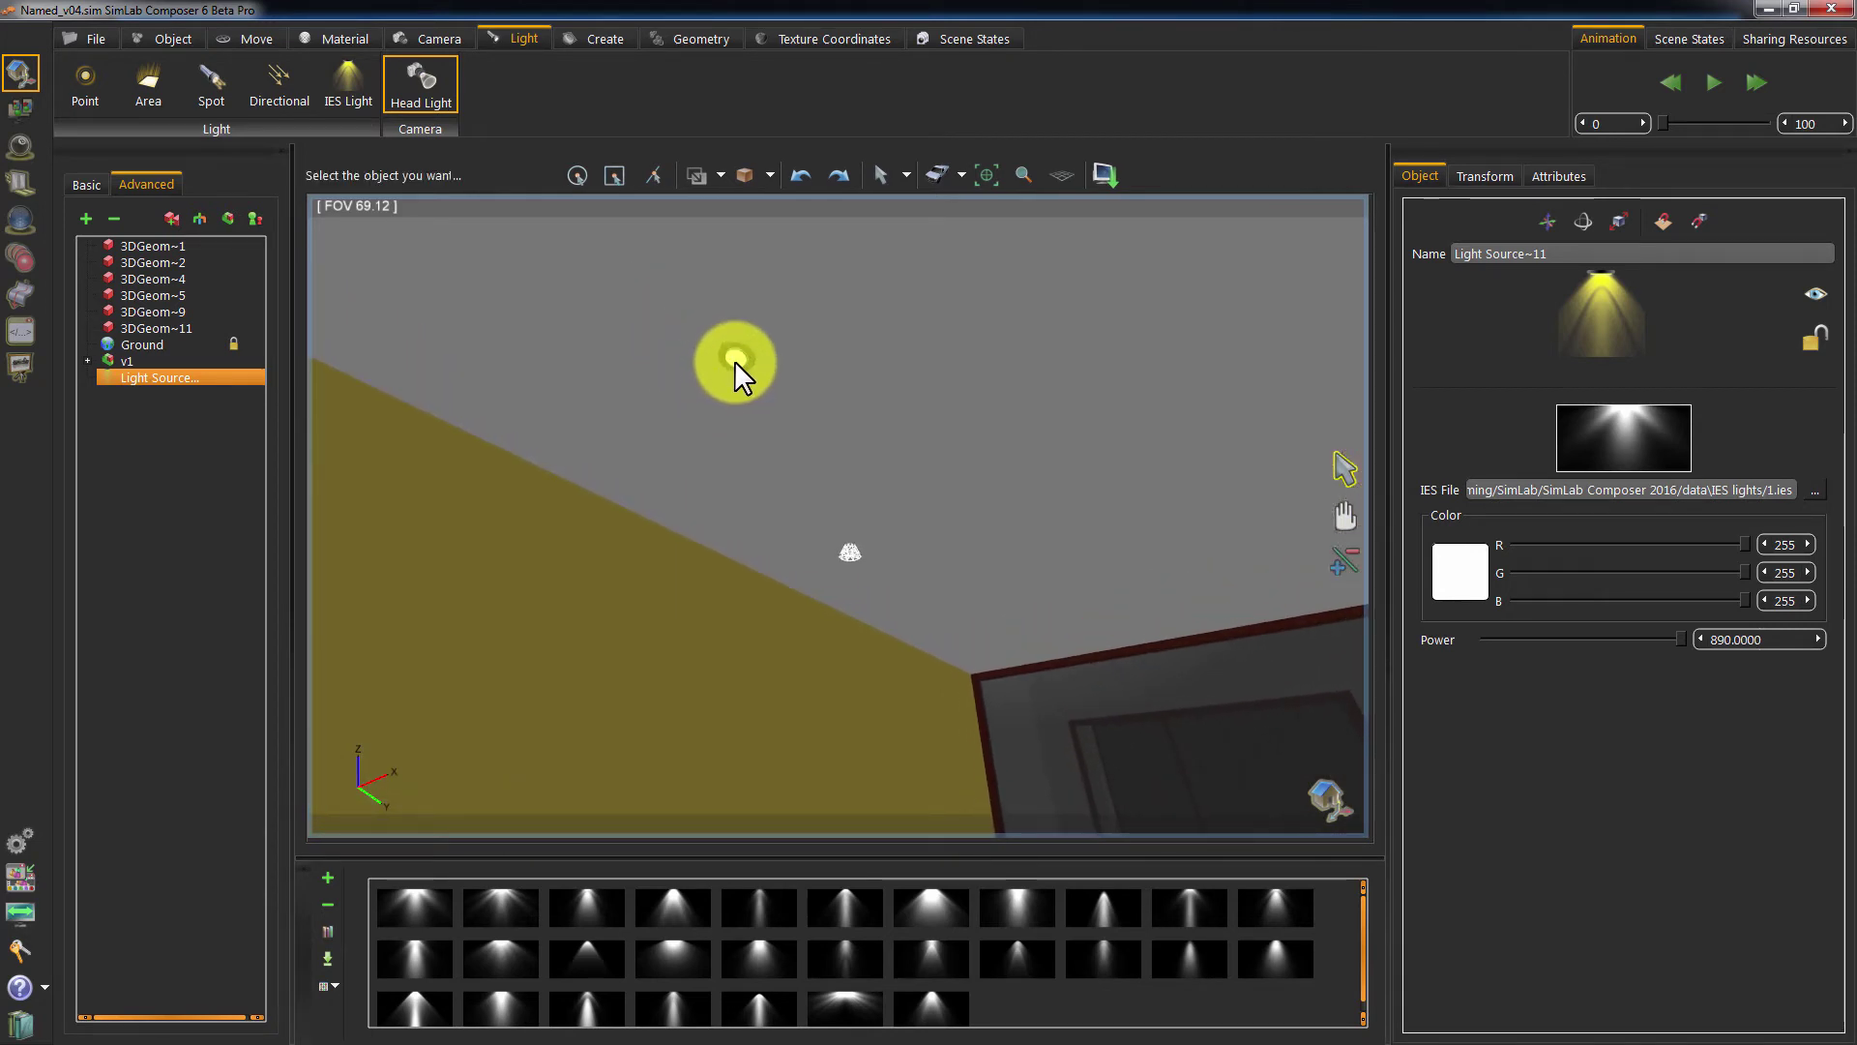
pyautogui.click(734, 360)
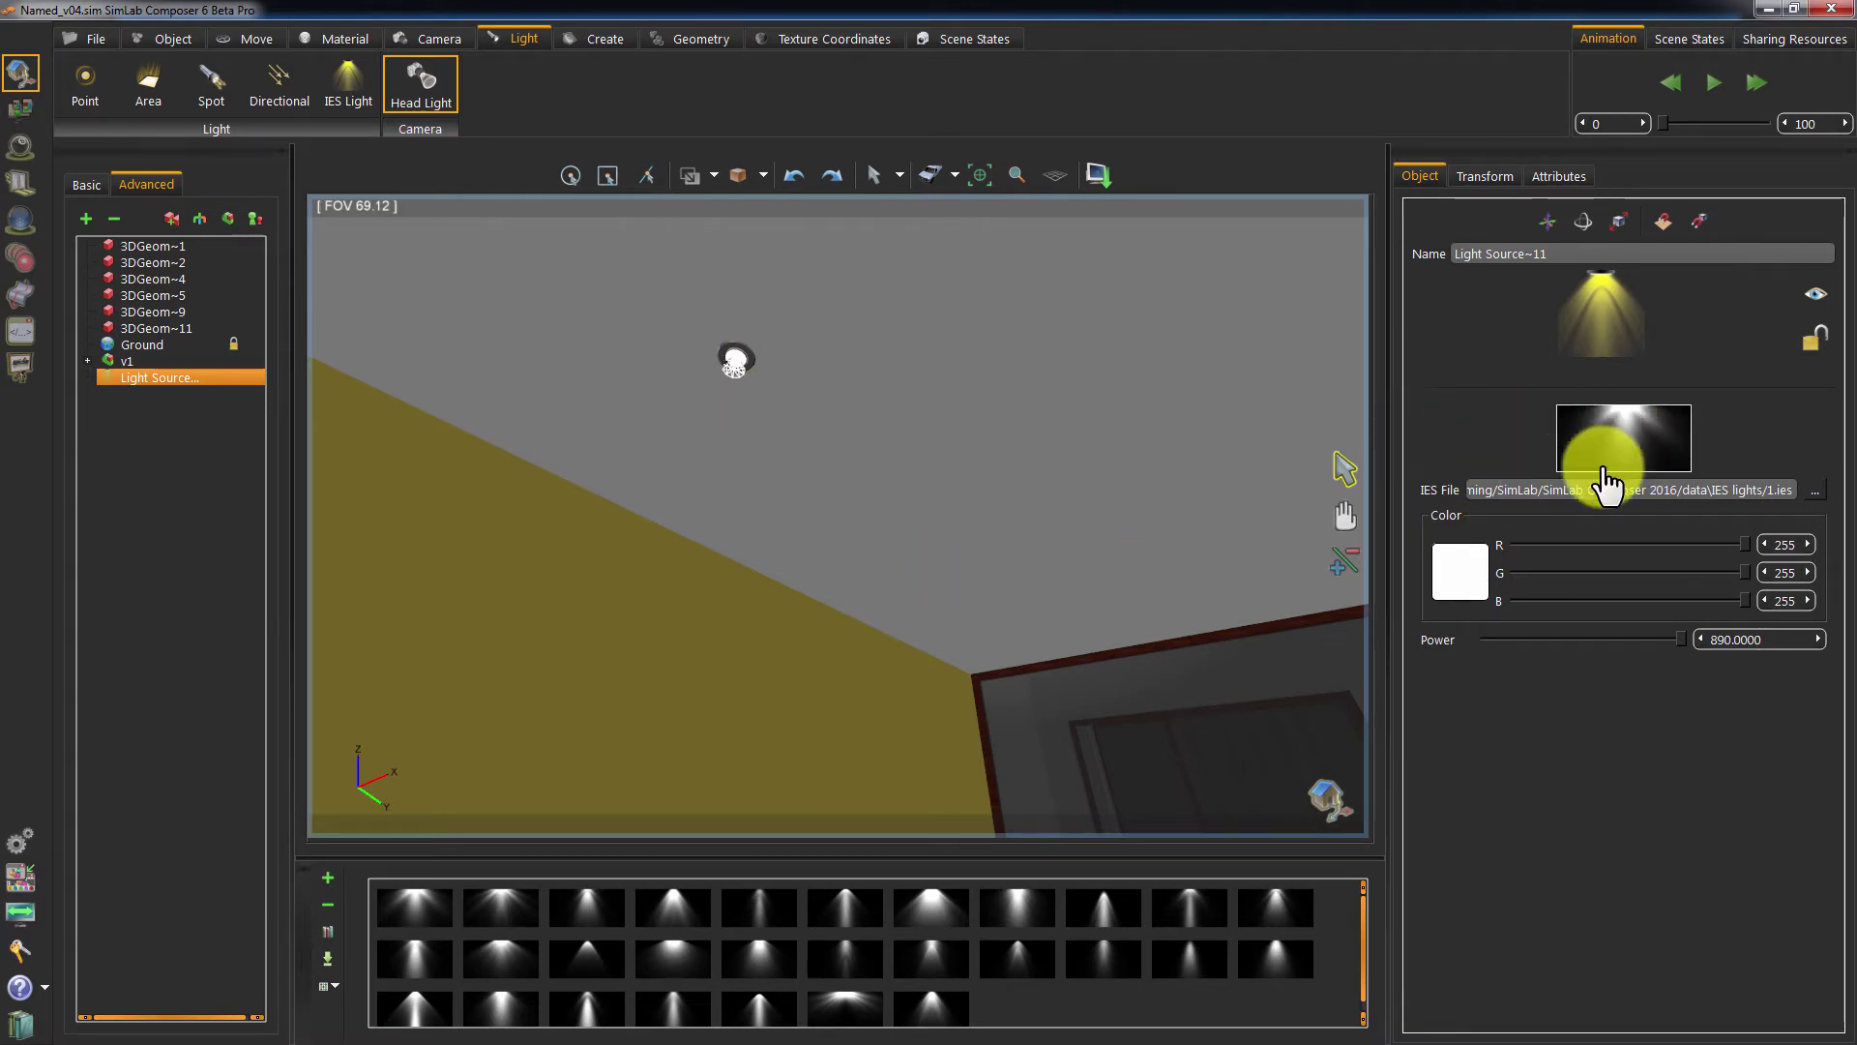
# - Examine the IES files available for the new light without choosing a different one
pyautogui.click(1815, 491)
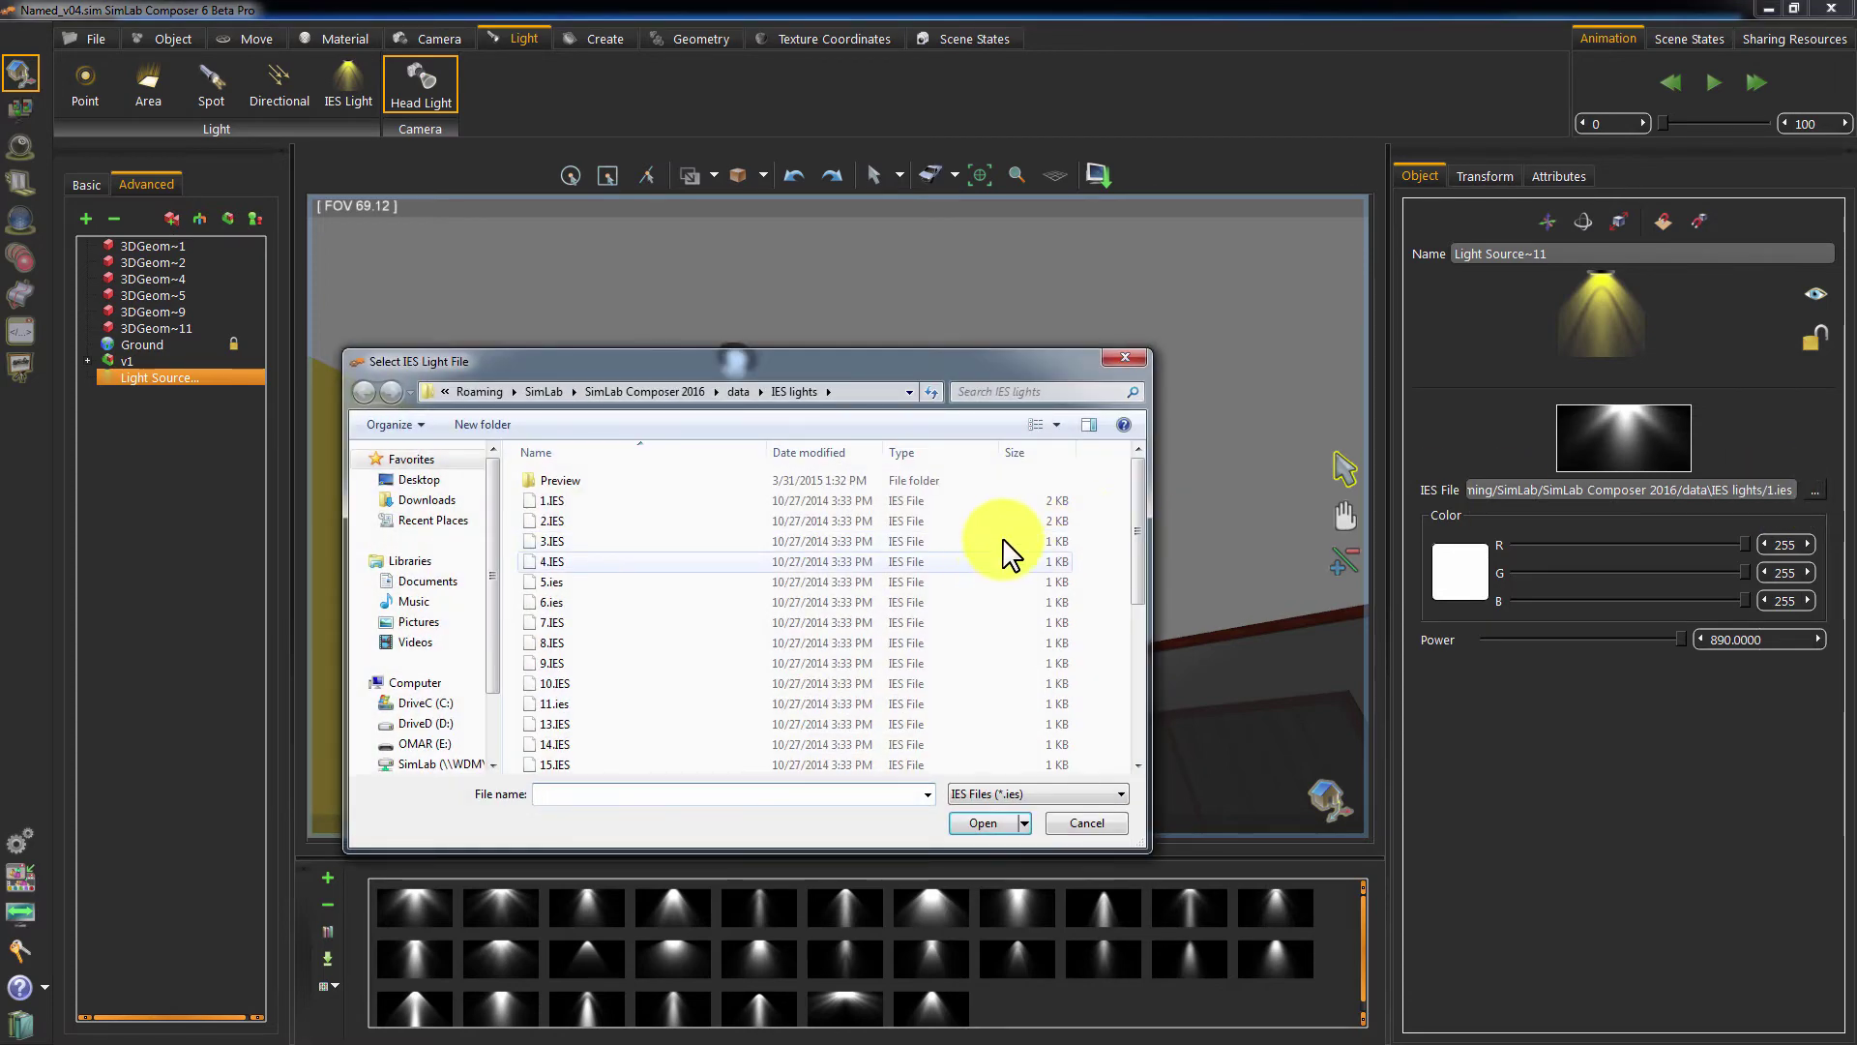
pyautogui.moveTo(1134, 564); pyautogui.dragTo(1151, 520)
pyautogui.click(1055, 827)
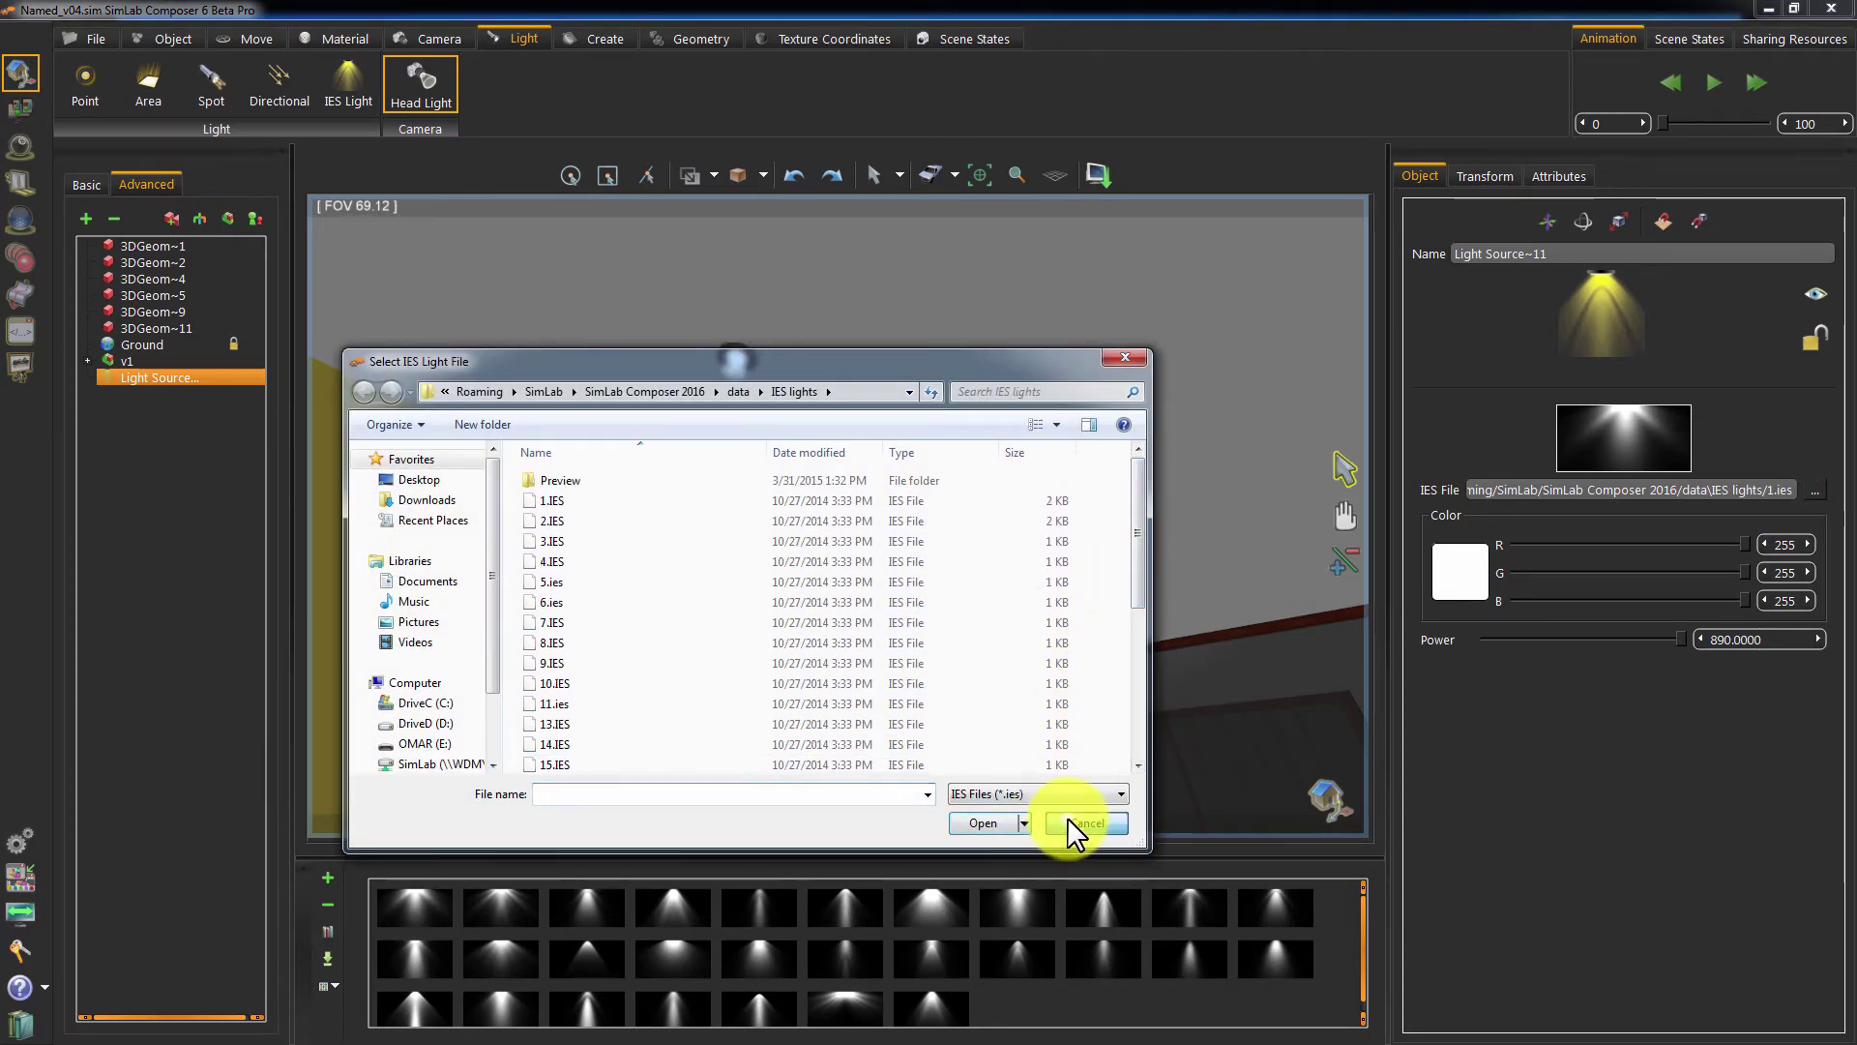
# - Instance the IES light and snap the instances onto each of the remaining ceiling fixtures in the room
pyautogui.moveTo(873, 635); pyautogui.dragTo(894, 547)
pyautogui.moveTo(903, 423); pyautogui.dragTo(879, 419)
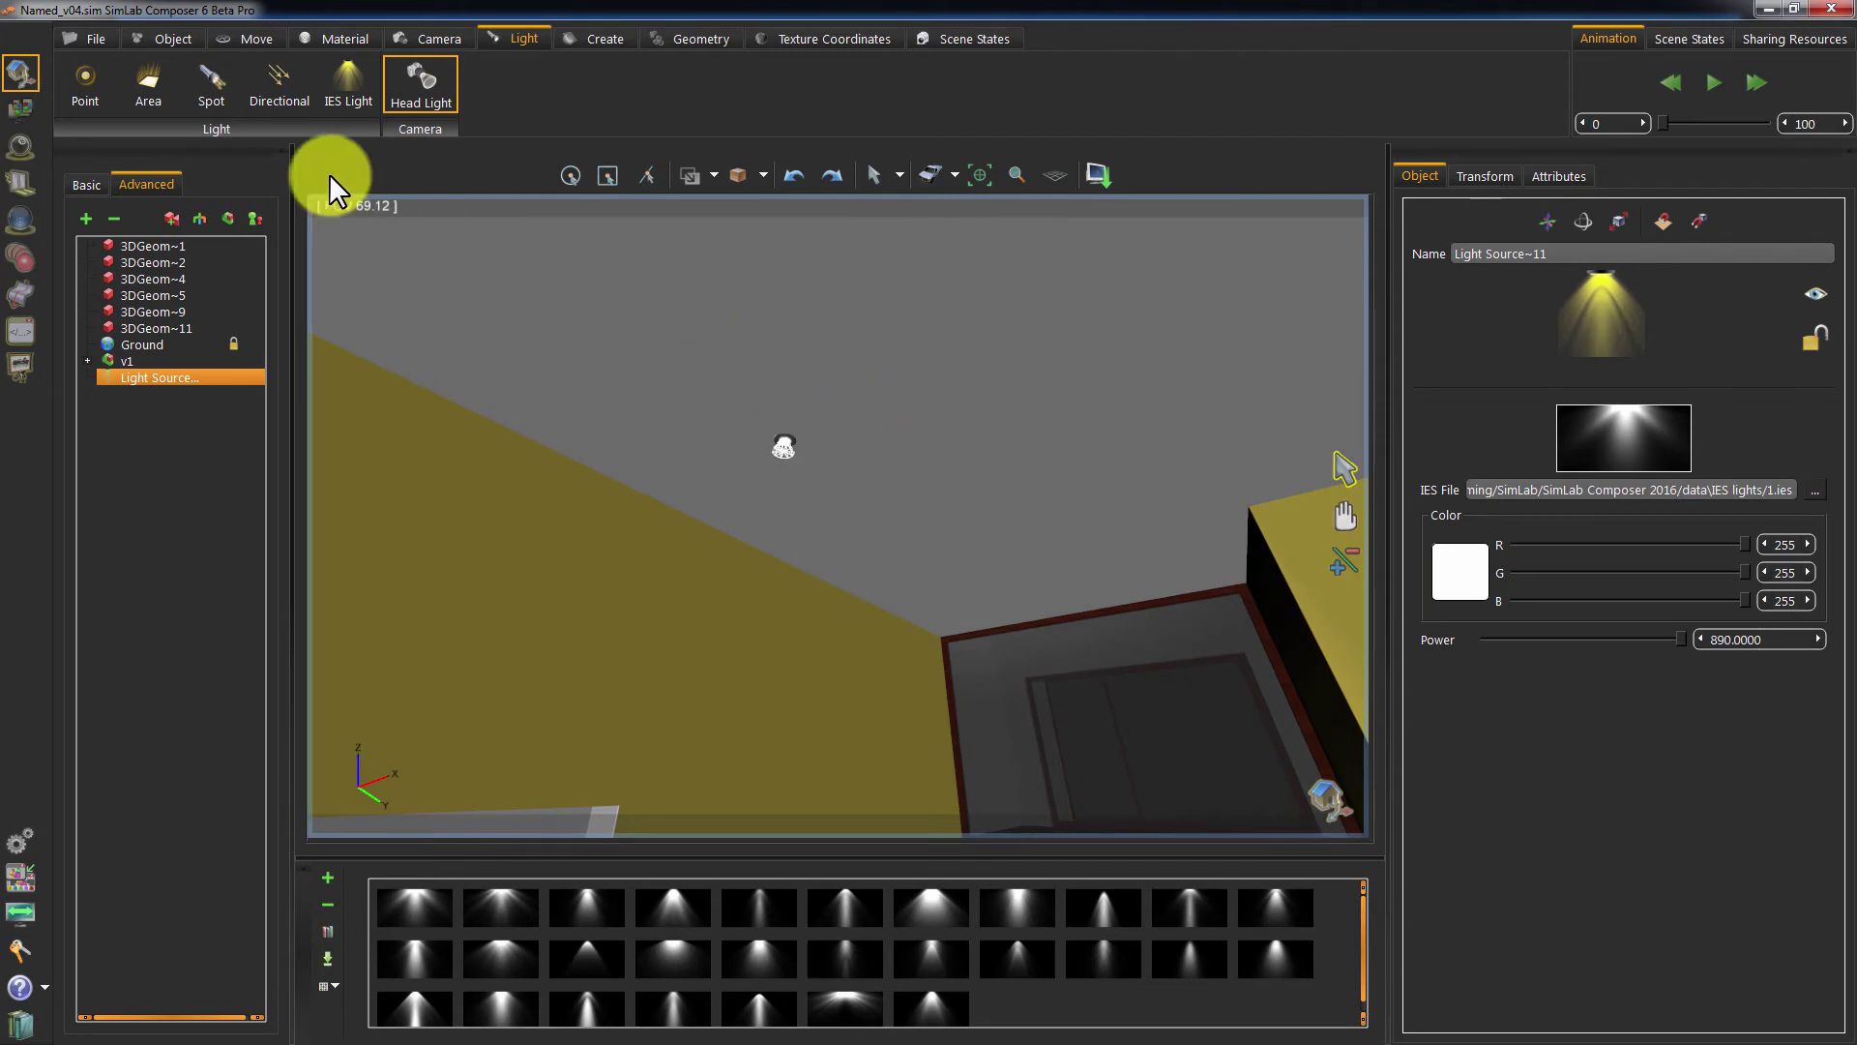
pyautogui.click(154, 37)
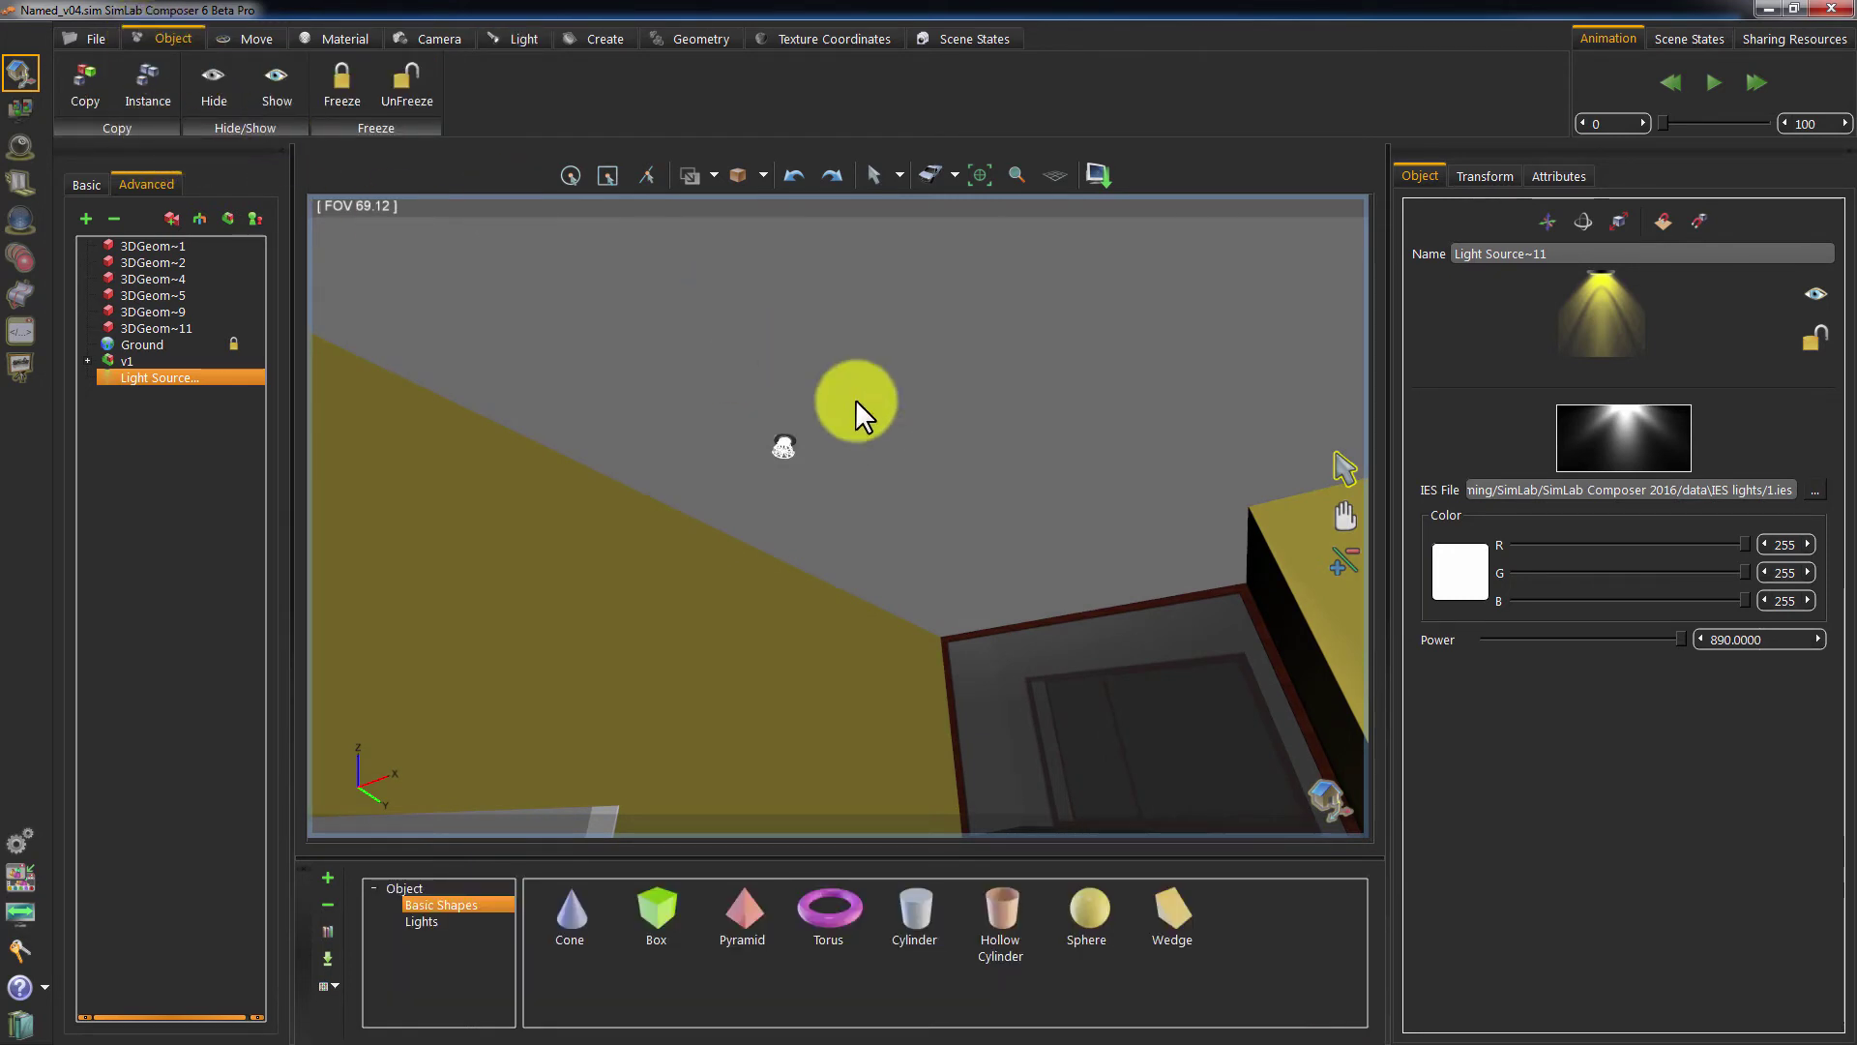
pyautogui.moveTo(857, 403); pyautogui.dragTo(935, 530)
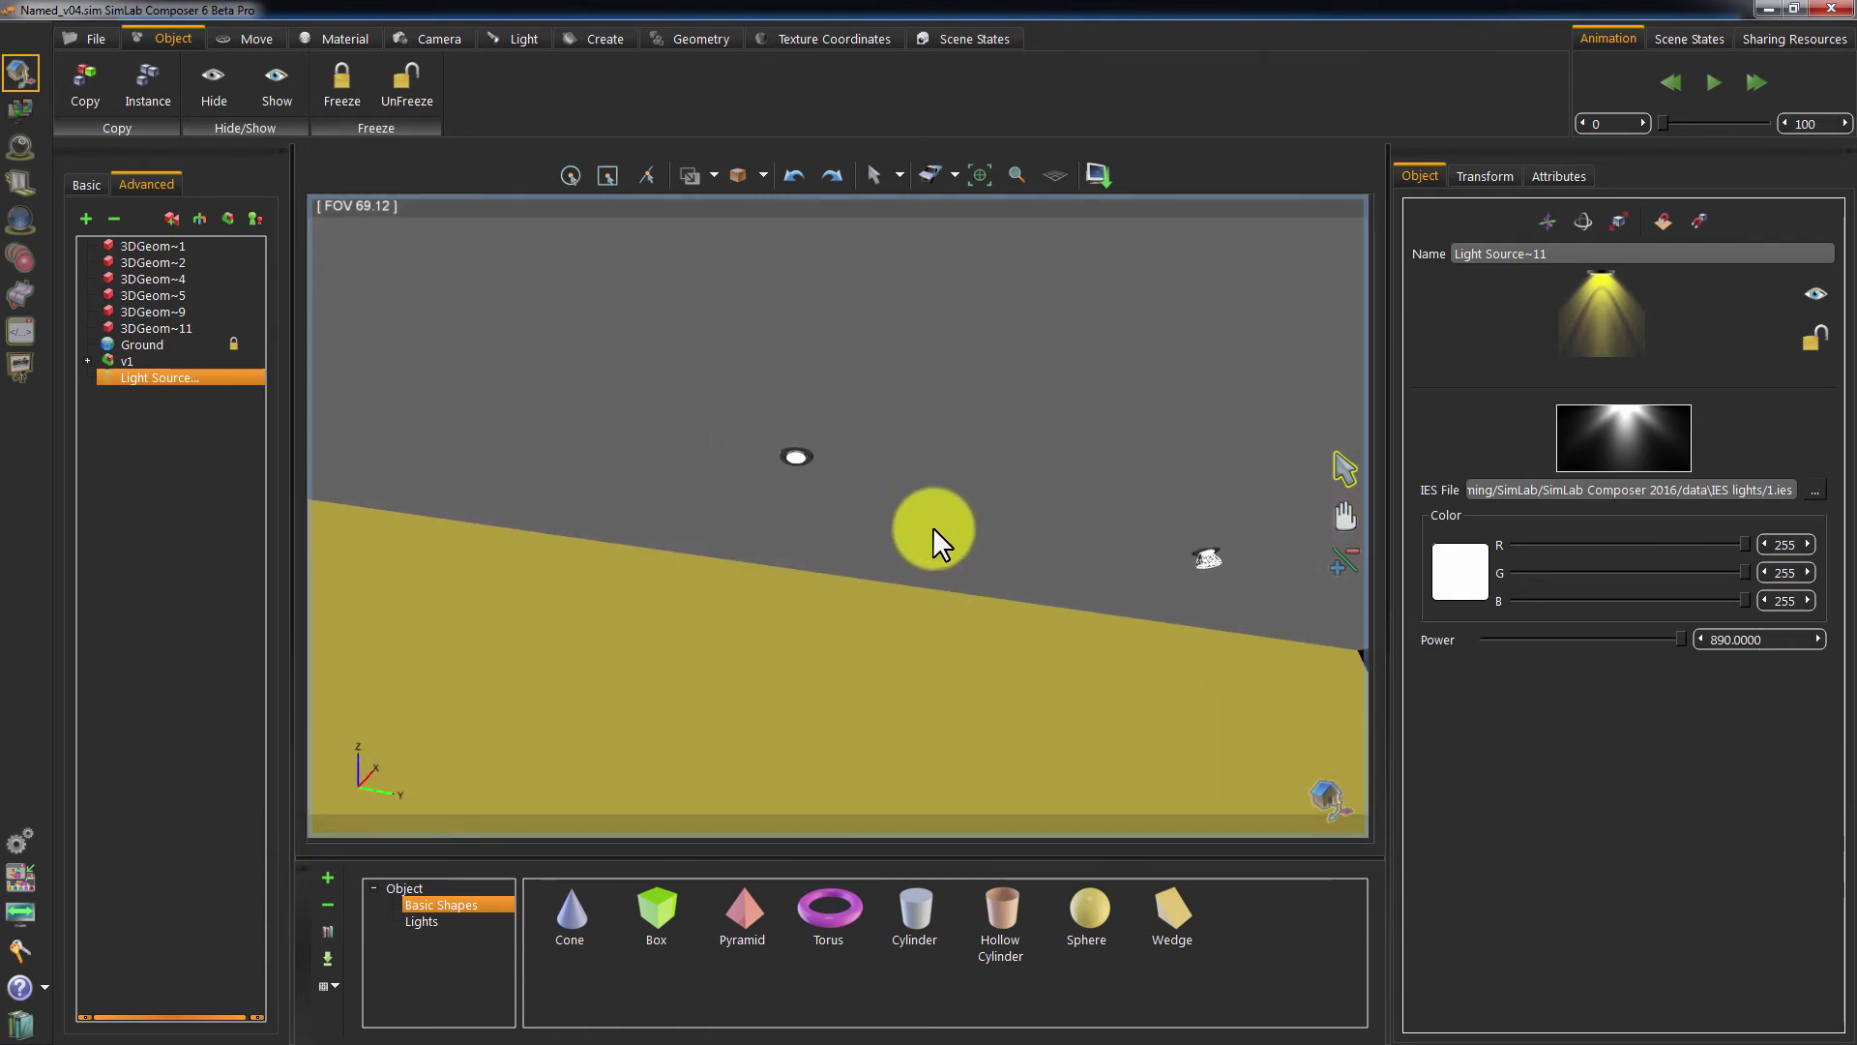
pyautogui.scroll(1, 920, 542)
pyautogui.click(85, 85)
pyautogui.scroll(2, 876, 473)
pyautogui.click(85, 85)
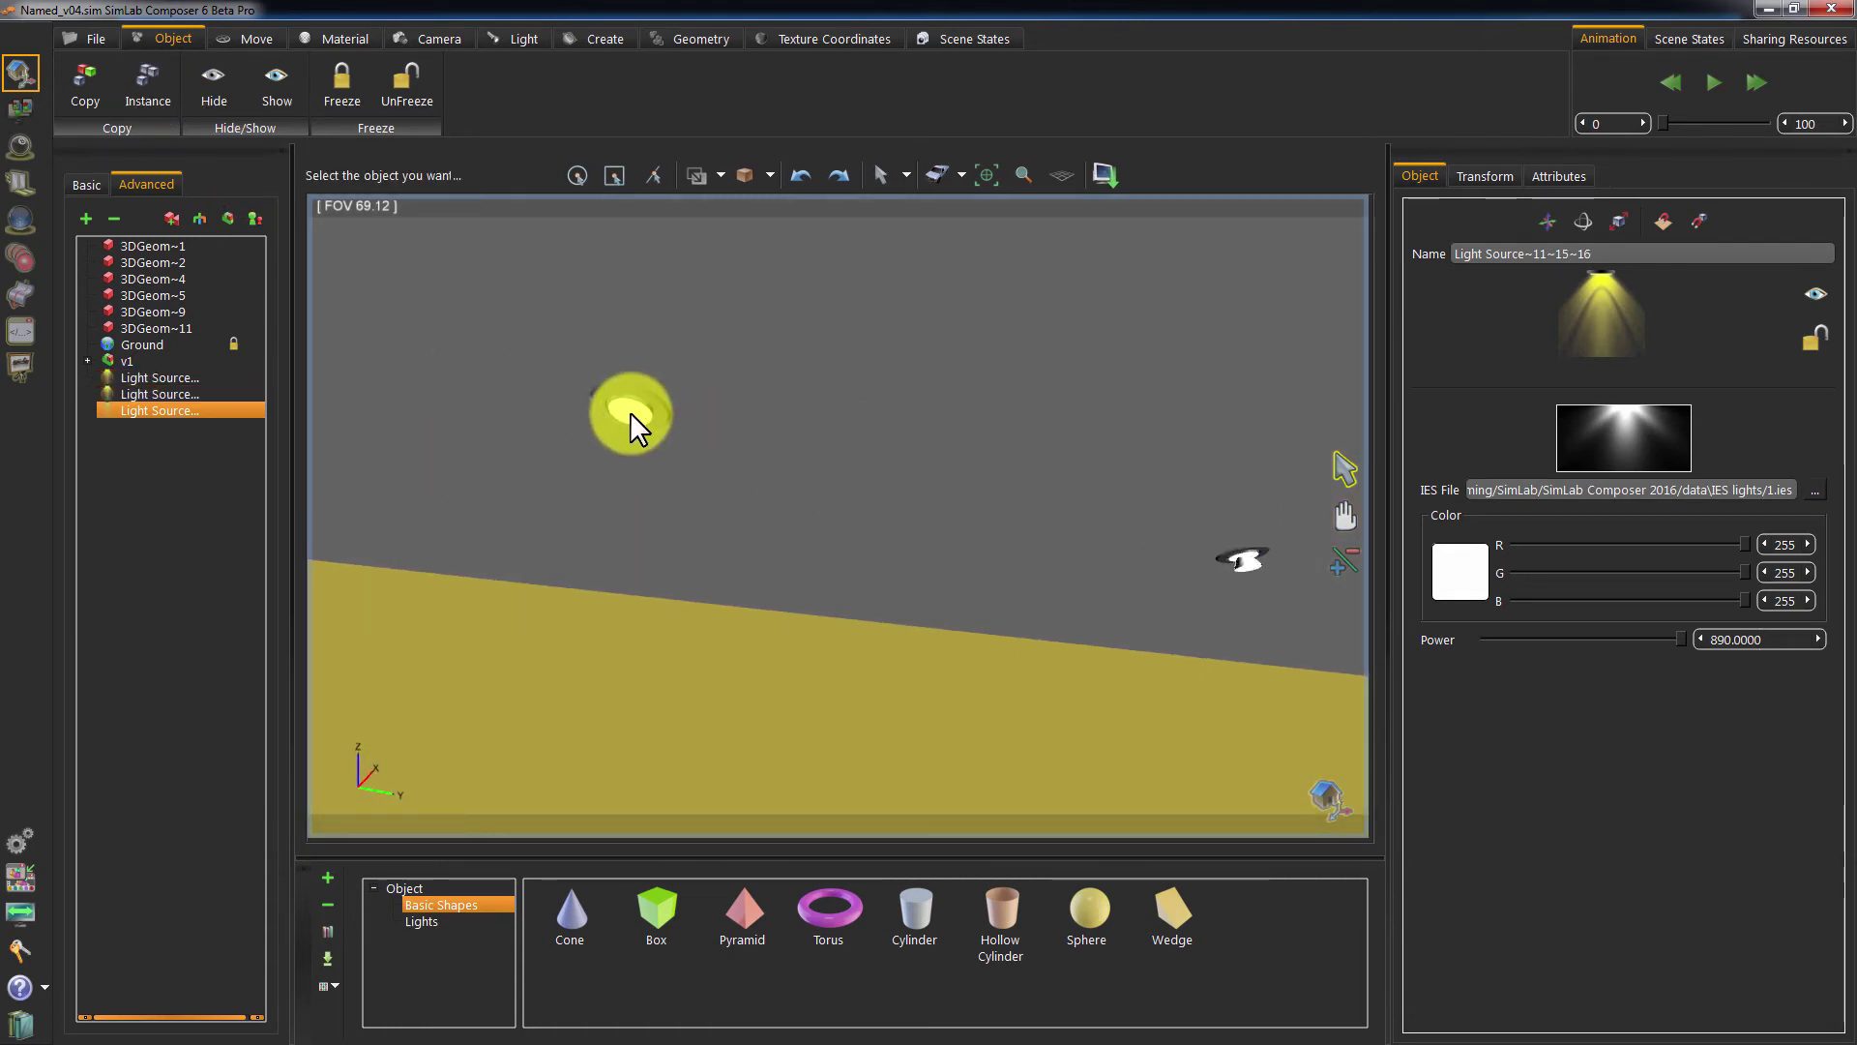
pyautogui.moveTo(631, 414); pyautogui.dragTo(1012, 473)
pyautogui.click(162, 97)
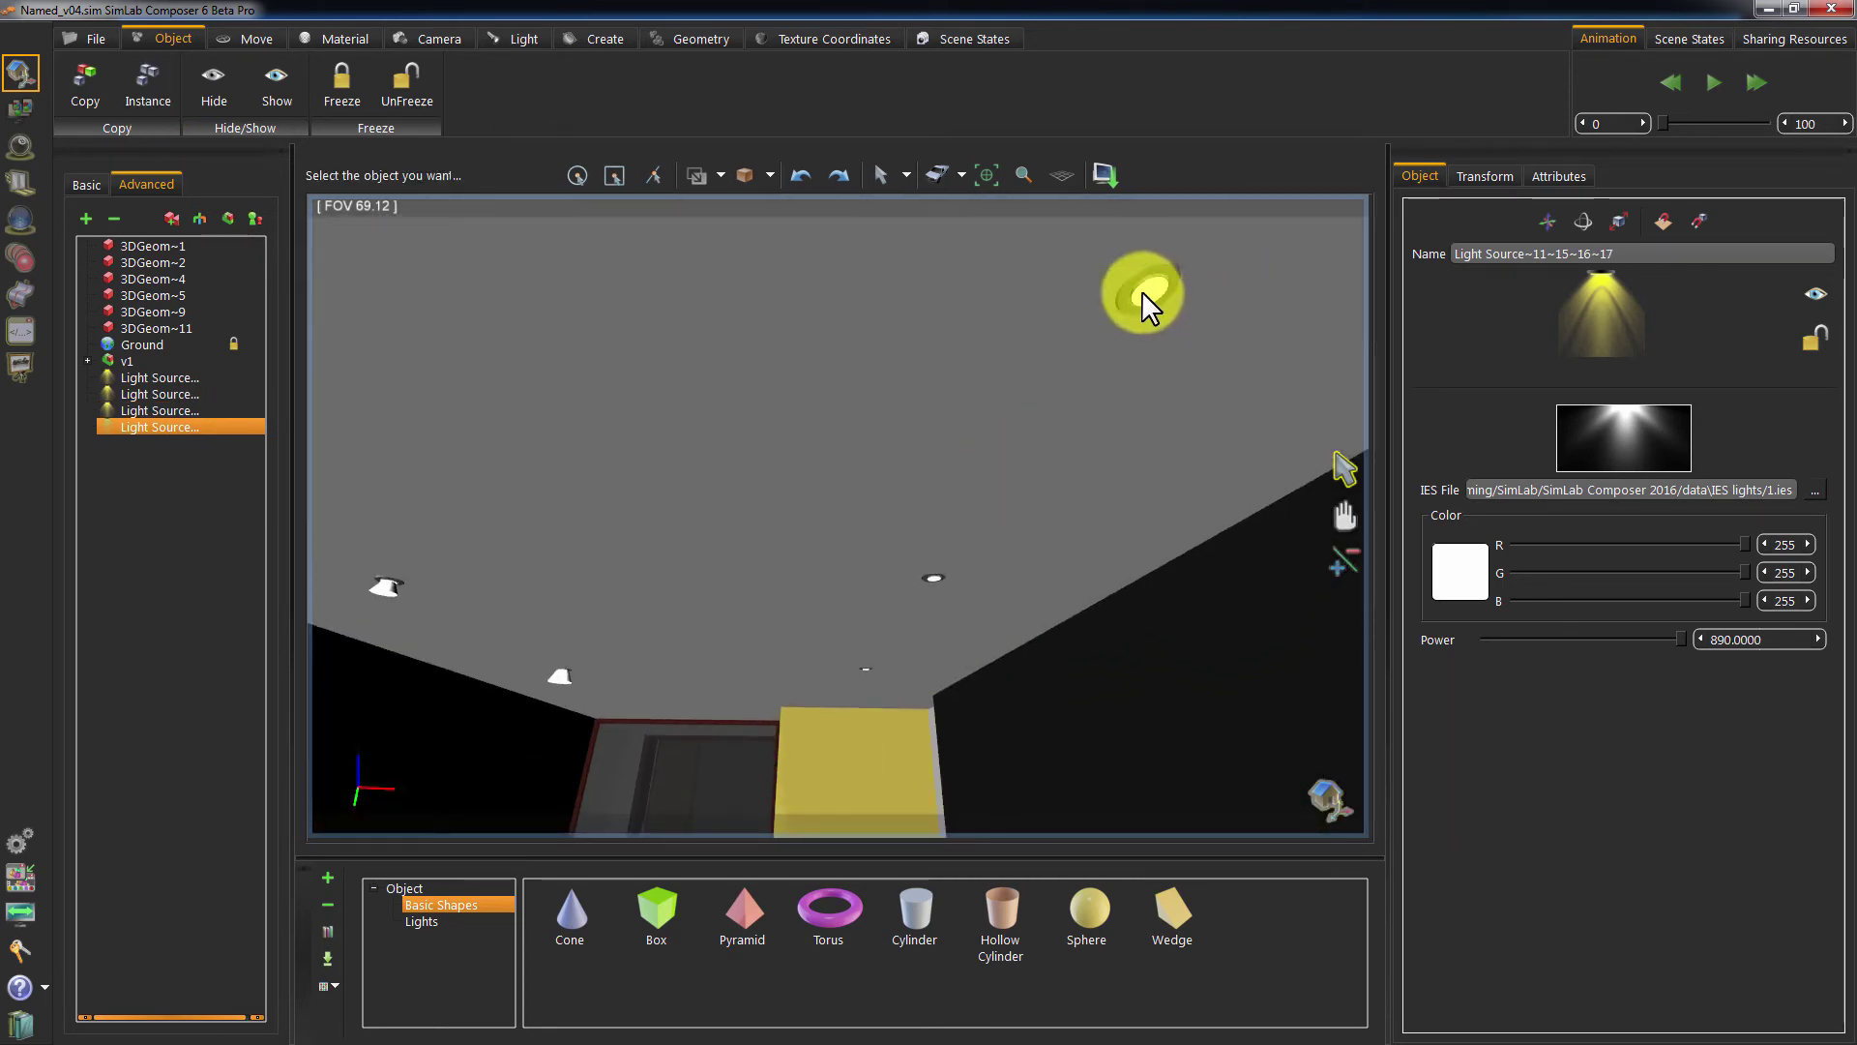
pyautogui.moveTo(1145, 303)
pyautogui.mouseDown()
pyautogui.moveTo(788, 547)
pyautogui.moveTo(526, 397)
pyautogui.moveTo(753, 615)
pyautogui.moveTo(864, 346)
pyautogui.moveTo(597, 652)
pyautogui.moveTo(774, 365)
pyautogui.moveTo(949, 484)
pyautogui.moveTo(1112, 436)
pyautogui.moveTo(605, 469)
pyautogui.moveTo(693, 658)
pyautogui.moveTo(797, 531)
pyautogui.moveTo(880, 543)
pyautogui.moveTo(862, 514)
pyautogui.moveTo(988, 595)
pyautogui.moveTo(797, 363)
pyautogui.mouseUp()
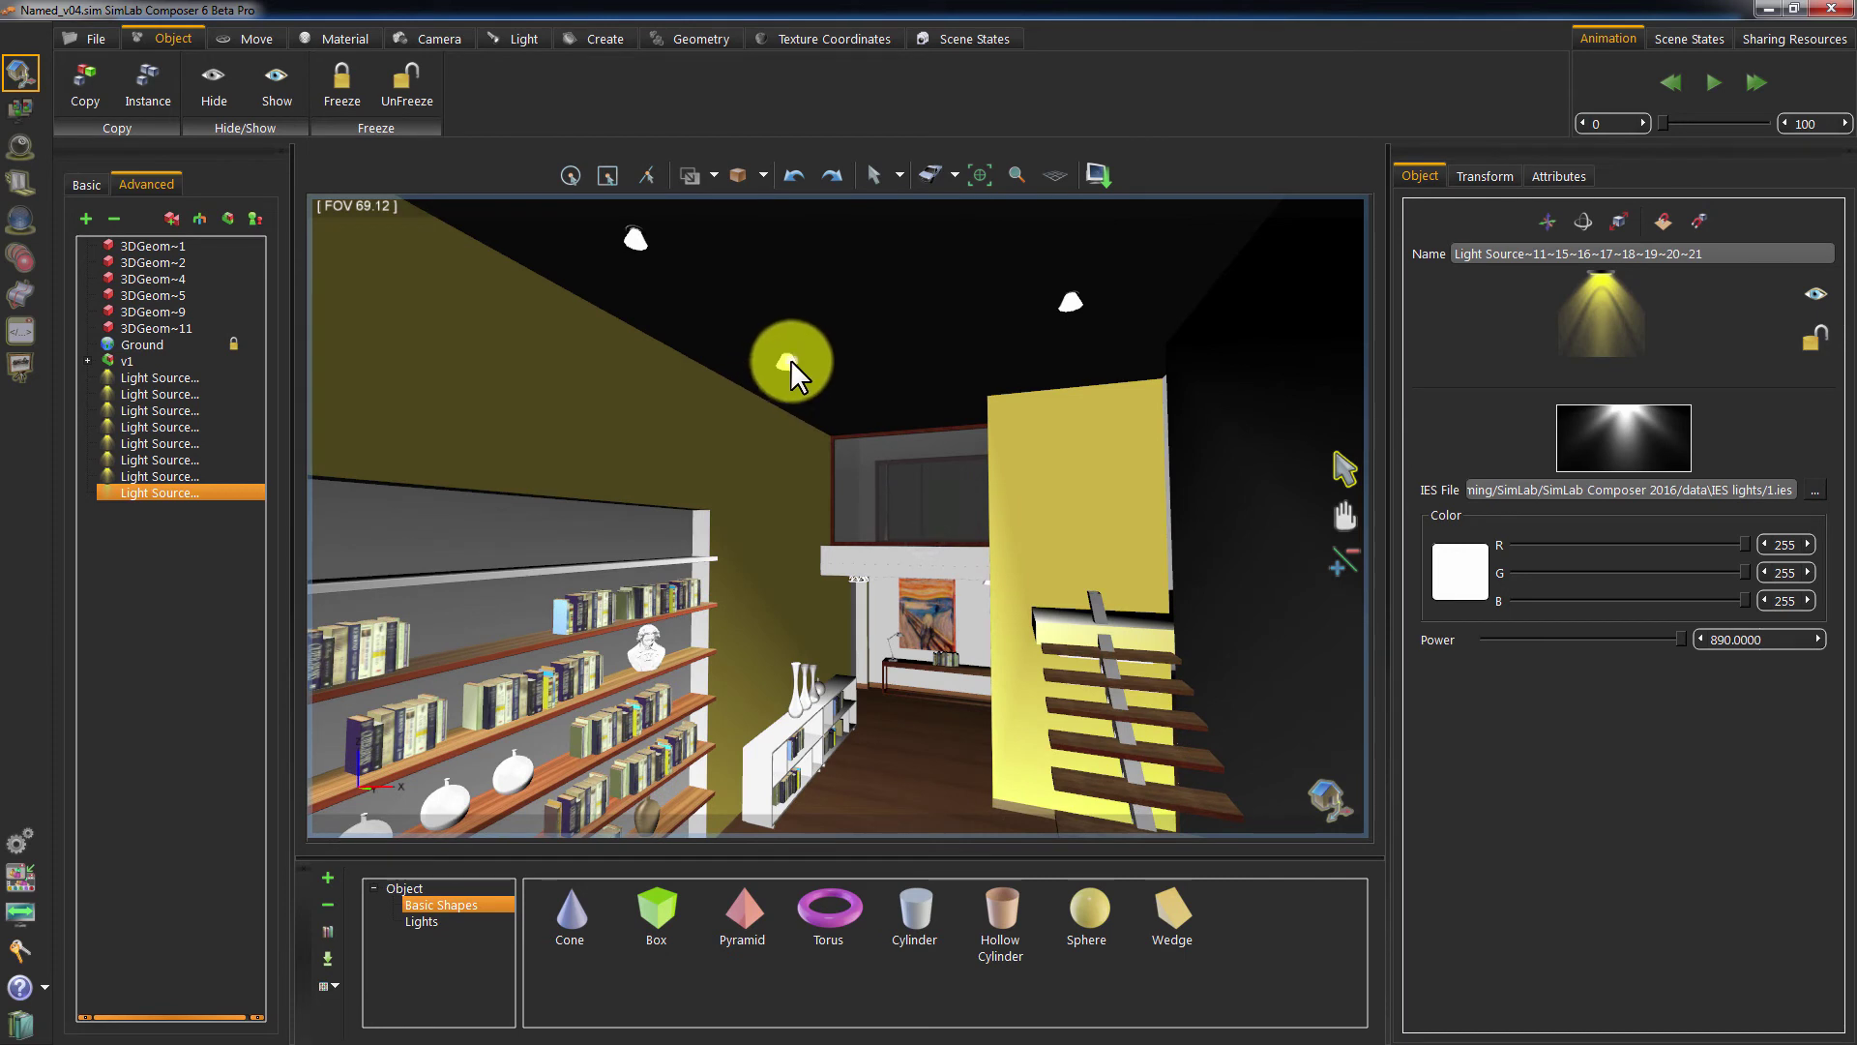
# - Set the power of the instanced IES ceiling lights to 150
pyautogui.click(790, 362)
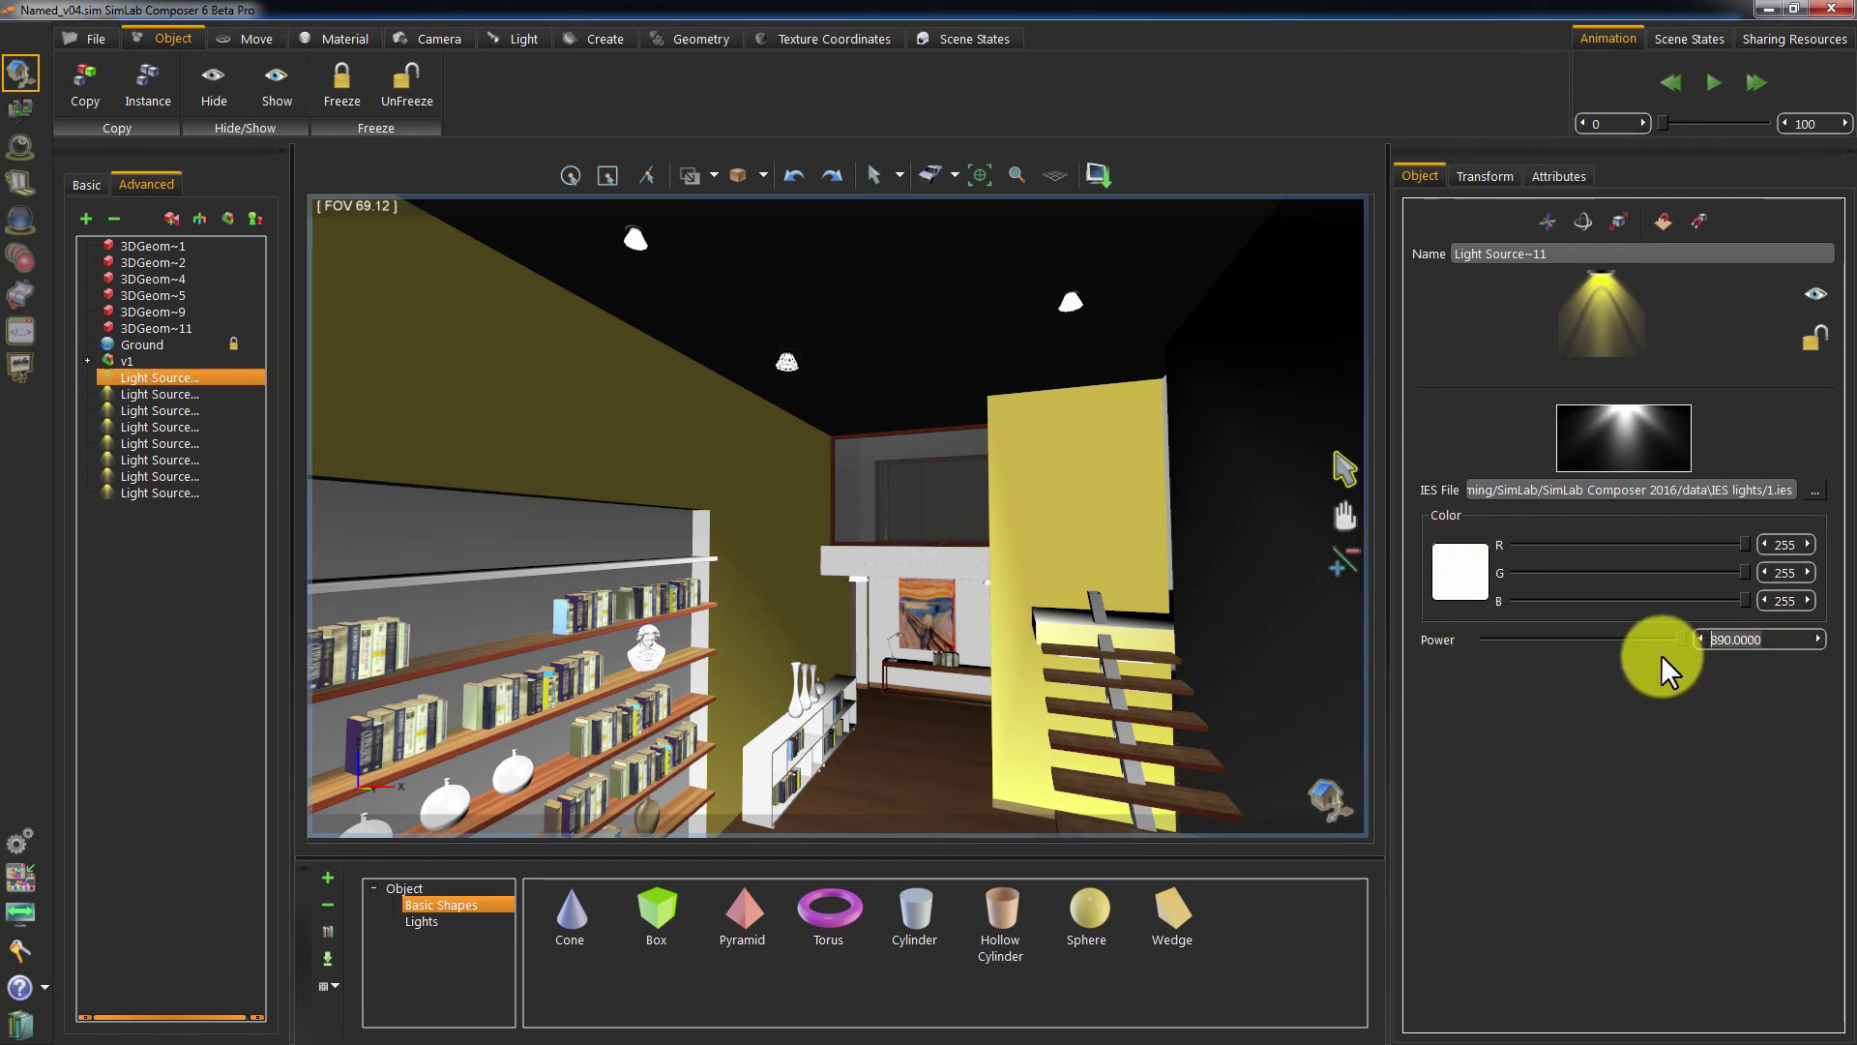
pyautogui.moveTo(842, 680); pyautogui.dragTo(864, 639)
pyautogui.doubleClick(1763, 639)
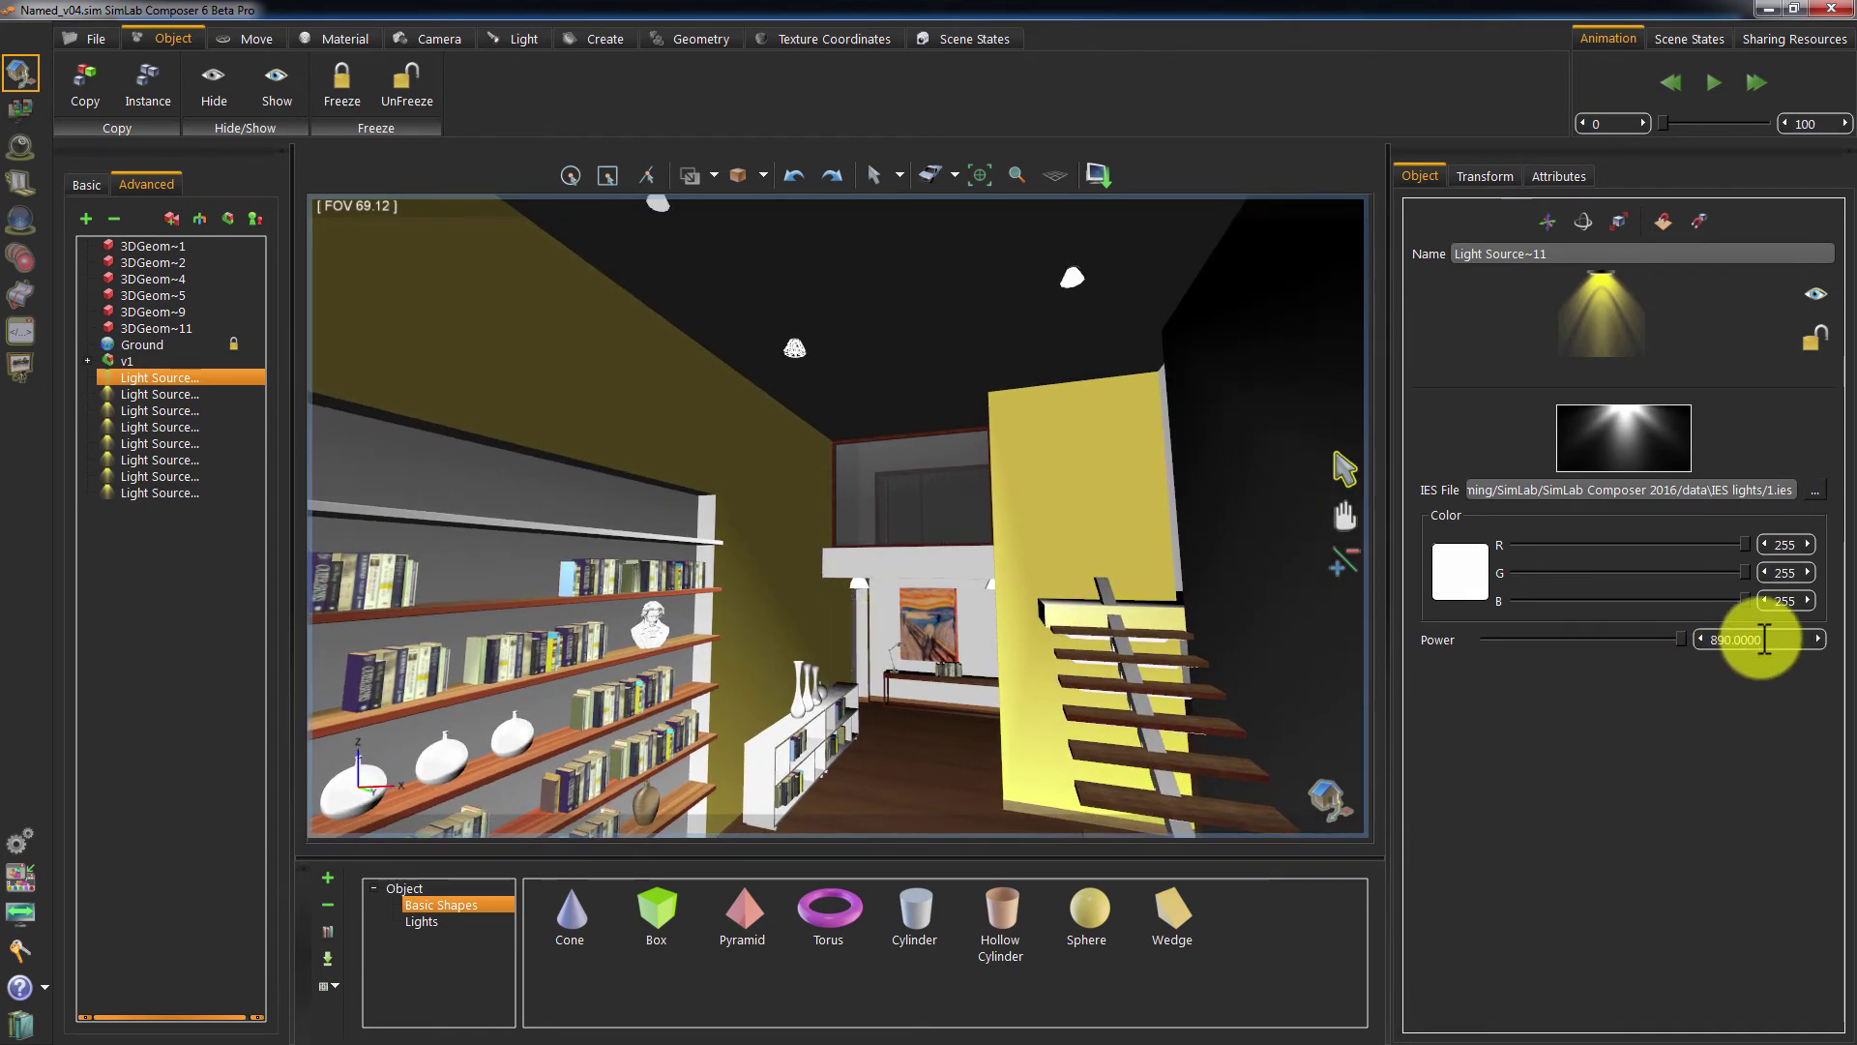
pyautogui.write('150')
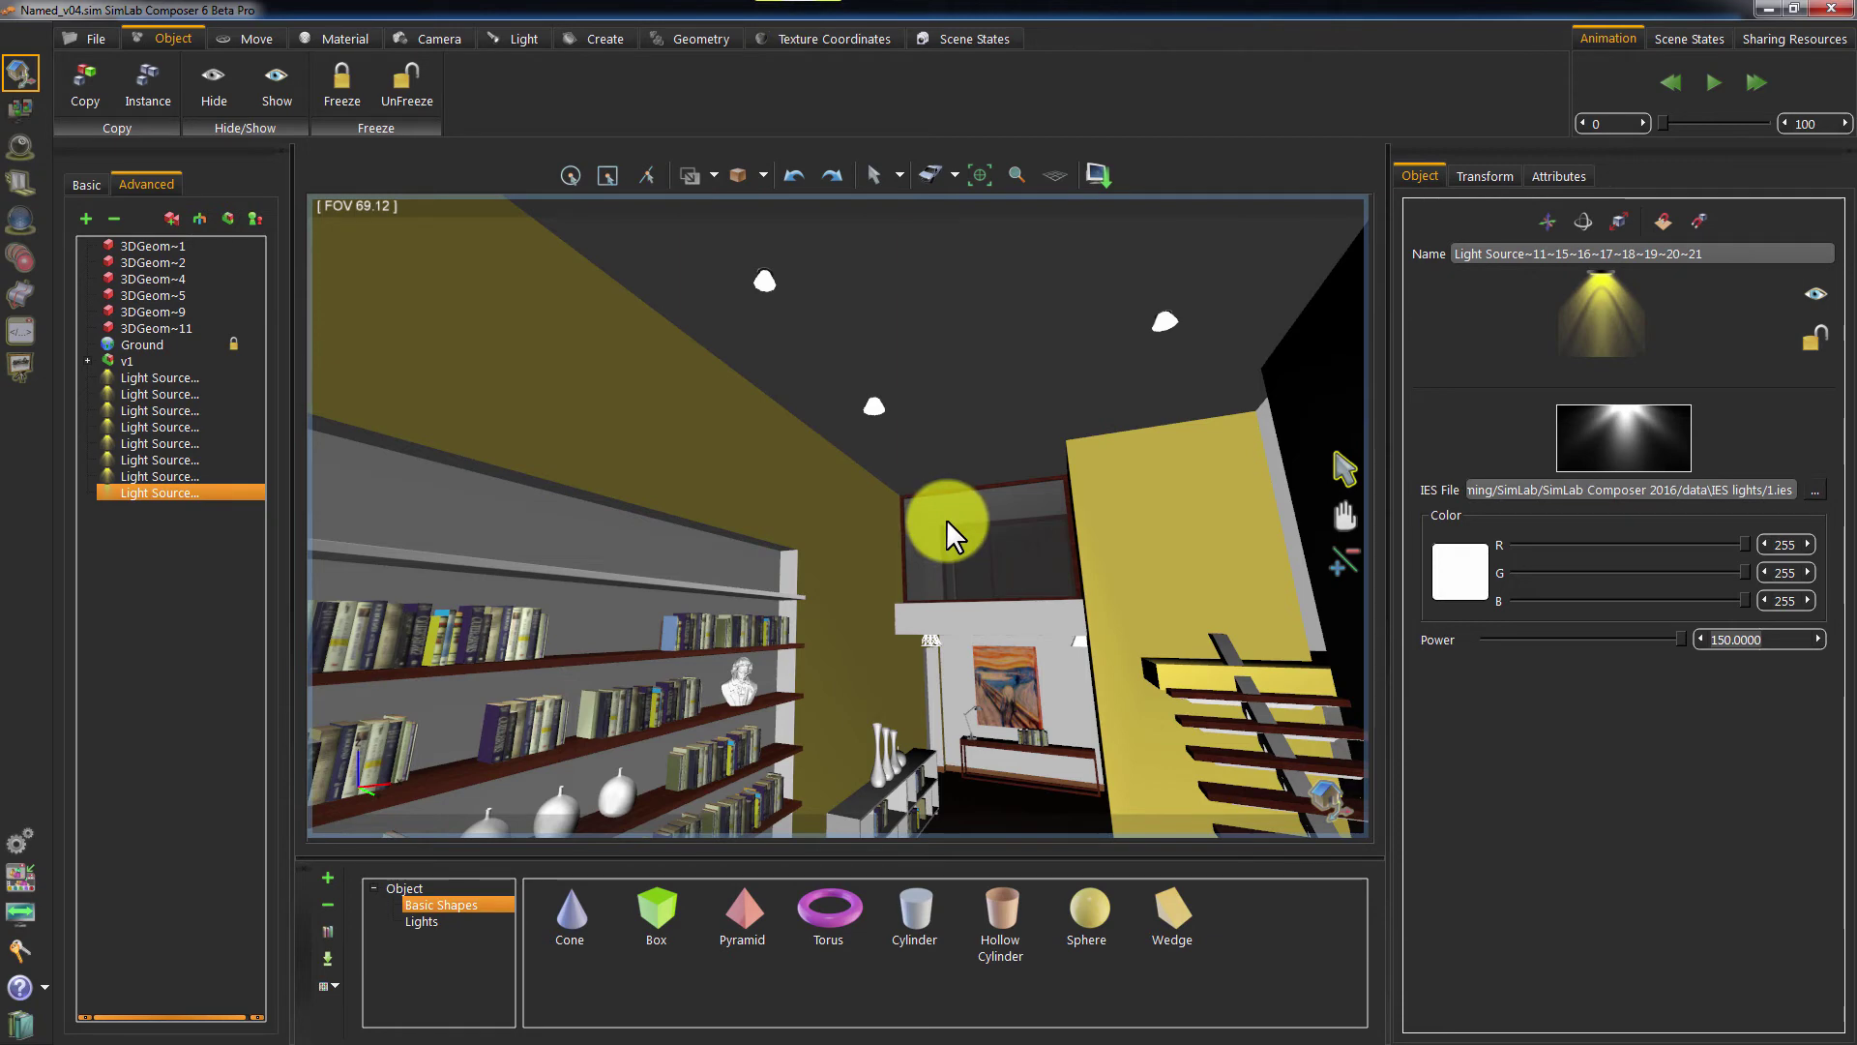
# - Run the real-time render to check the IES lighting on the bookshelf wall, ceiling and staircase
pyautogui.hotkey('ctrl', 'r')
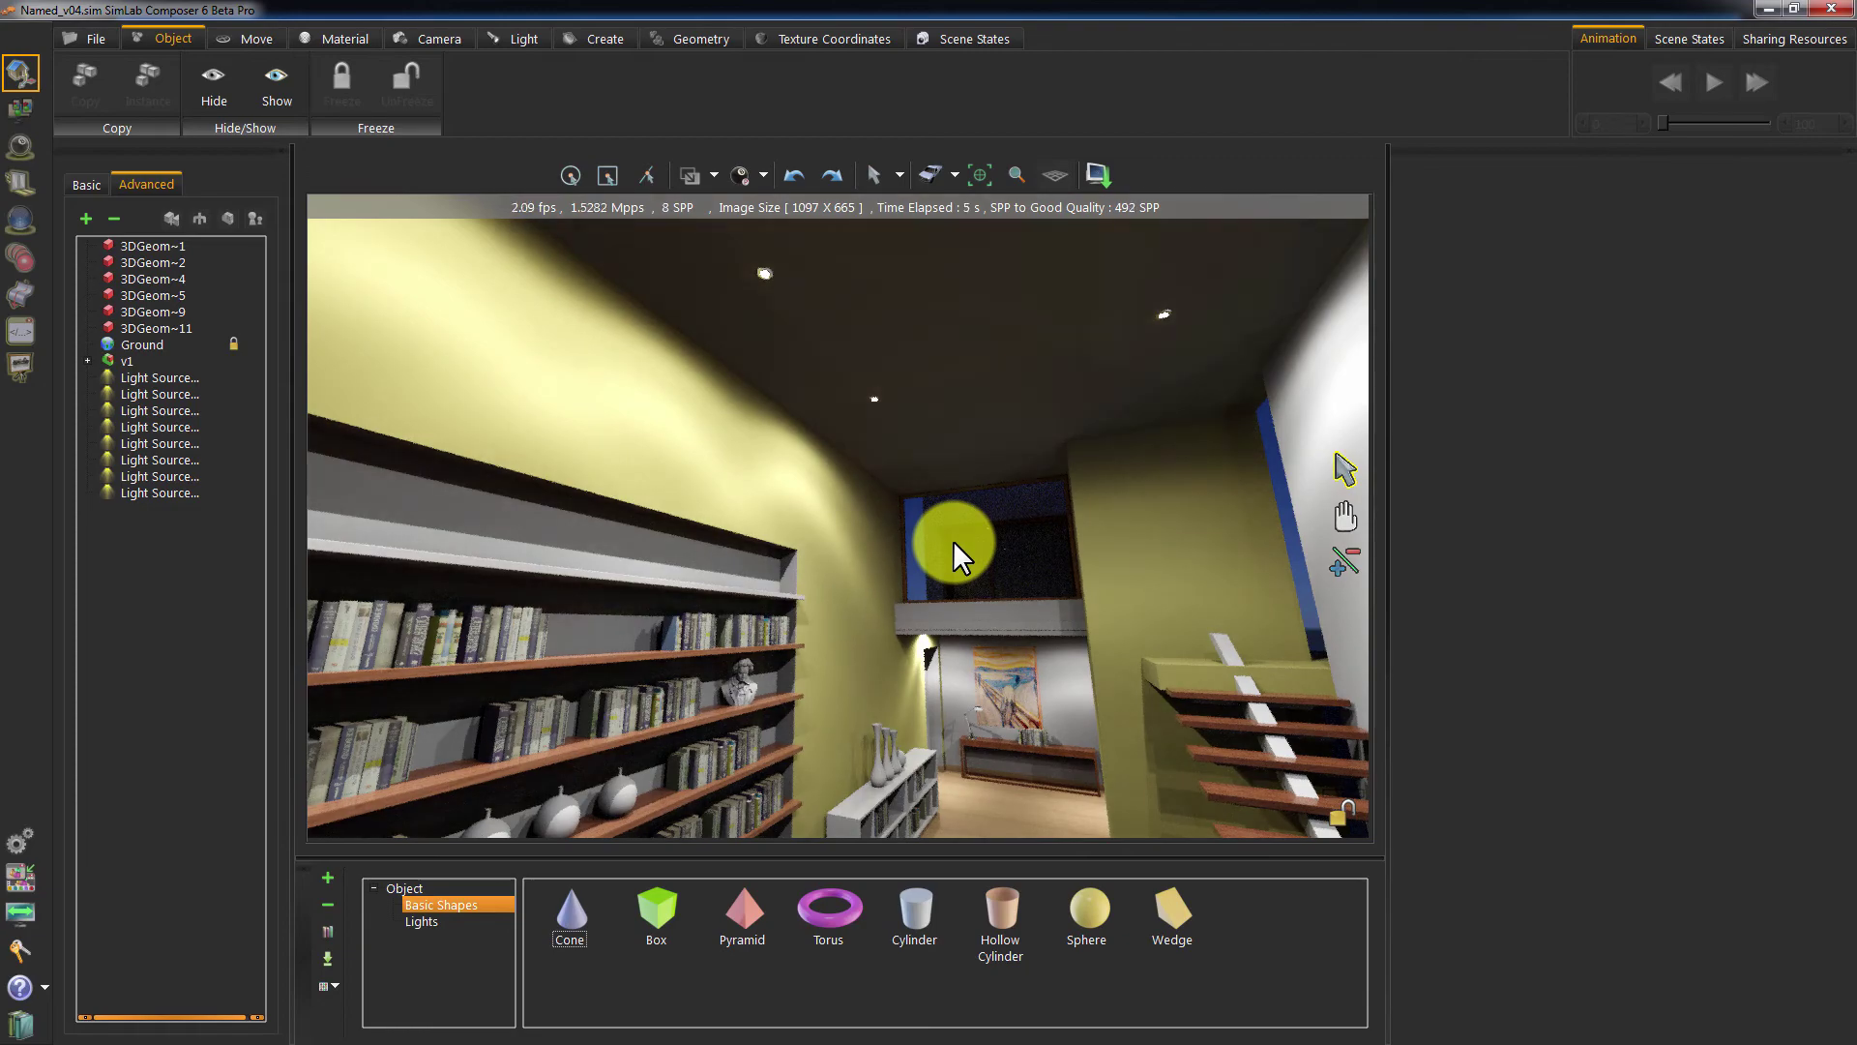
pyautogui.moveTo(961, 612); pyautogui.dragTo(1002, 654)
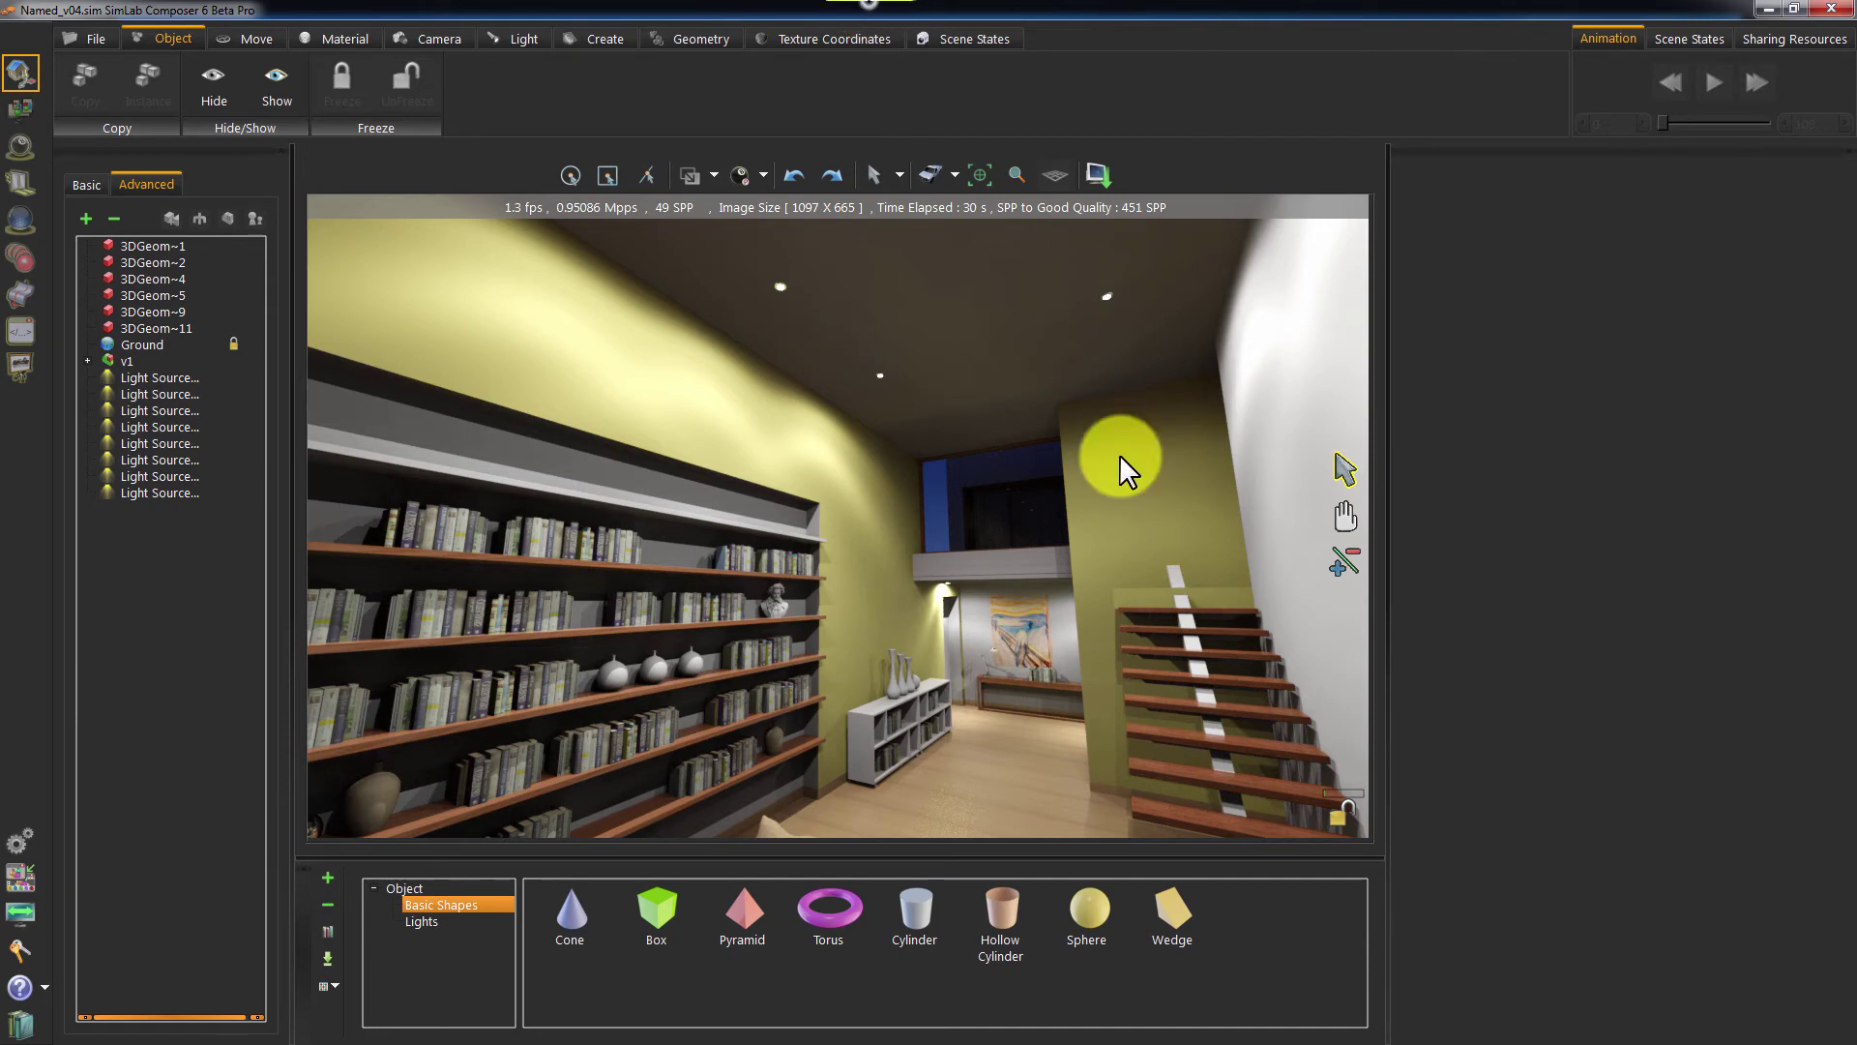
pyautogui.moveTo(1086, 634)
pyautogui.mouseDown()
pyautogui.moveTo(1012, 589)
pyautogui.moveTo(953, 472)
pyautogui.moveTo(971, 596)
pyautogui.moveTo(850, 553)
pyautogui.moveTo(840, 612)
pyautogui.moveTo(996, 533)
pyautogui.mouseUp()
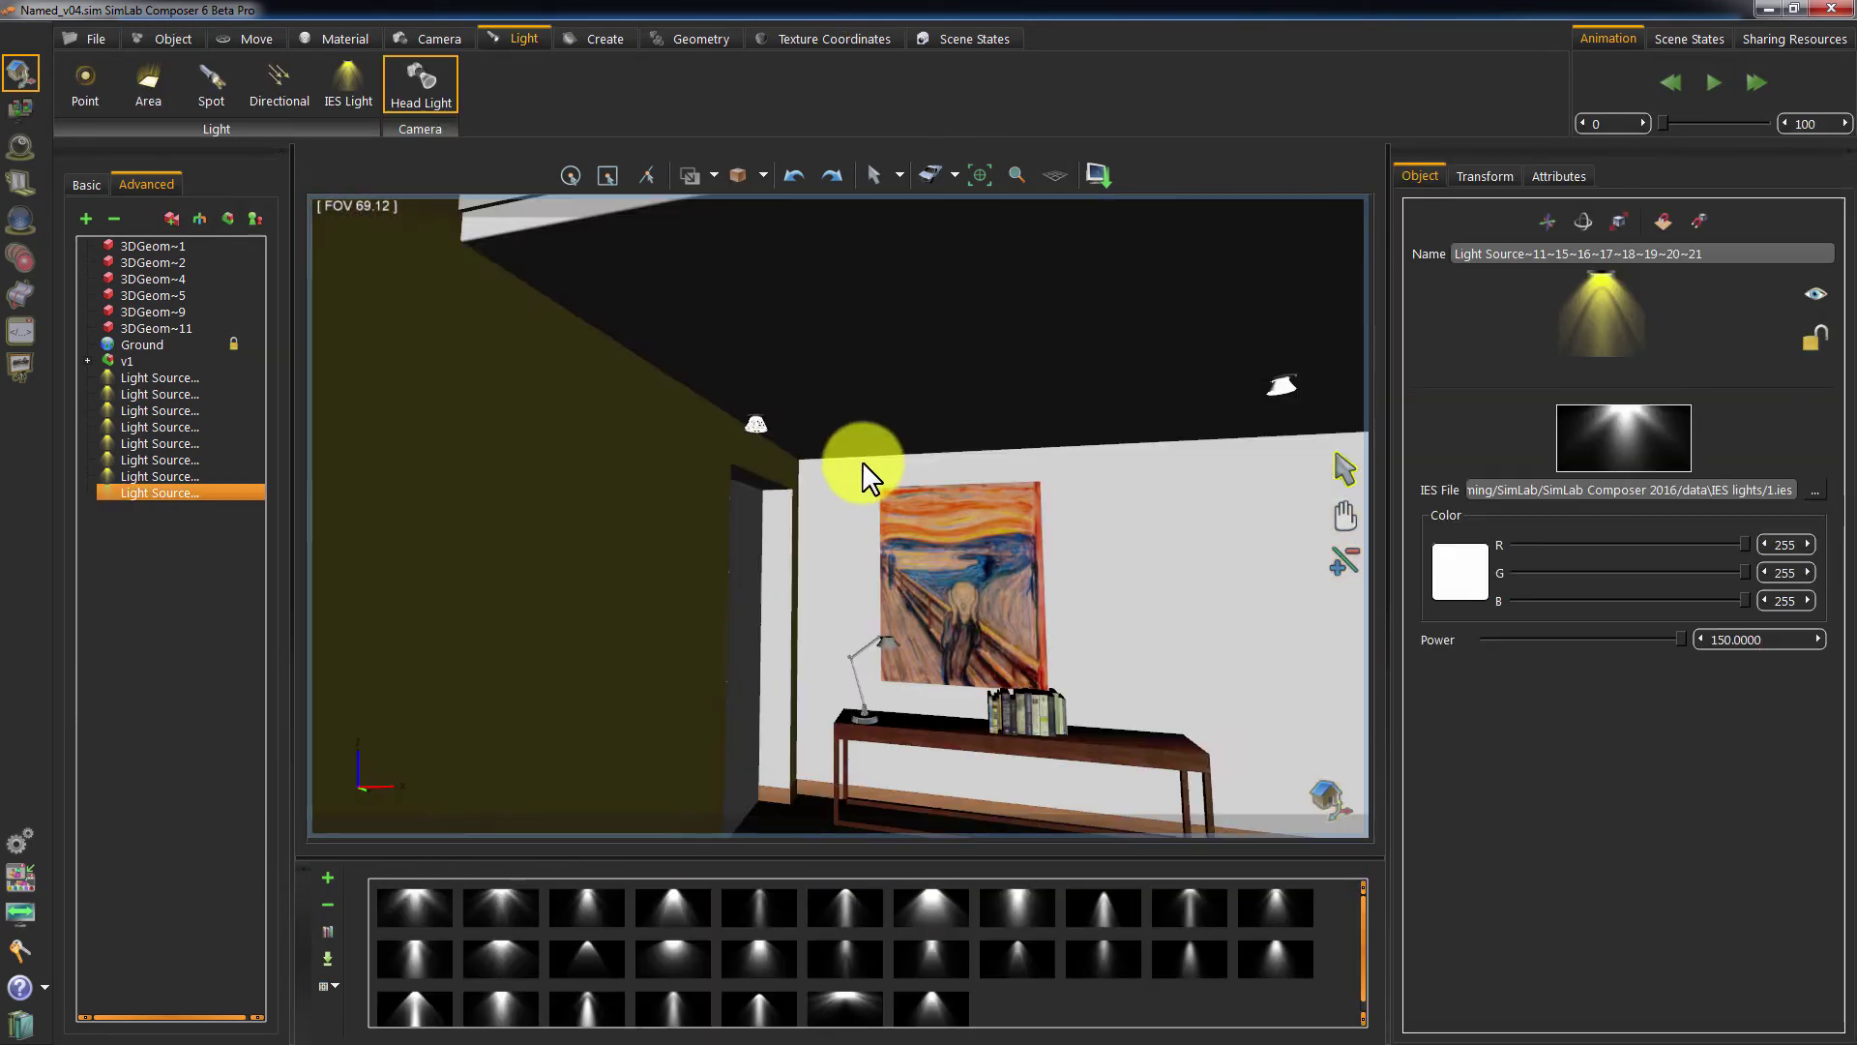
# - Delete the two instanced IES lights on the ceiling near the painting
pyautogui.press('Delete')
pyautogui.click(1274, 371)
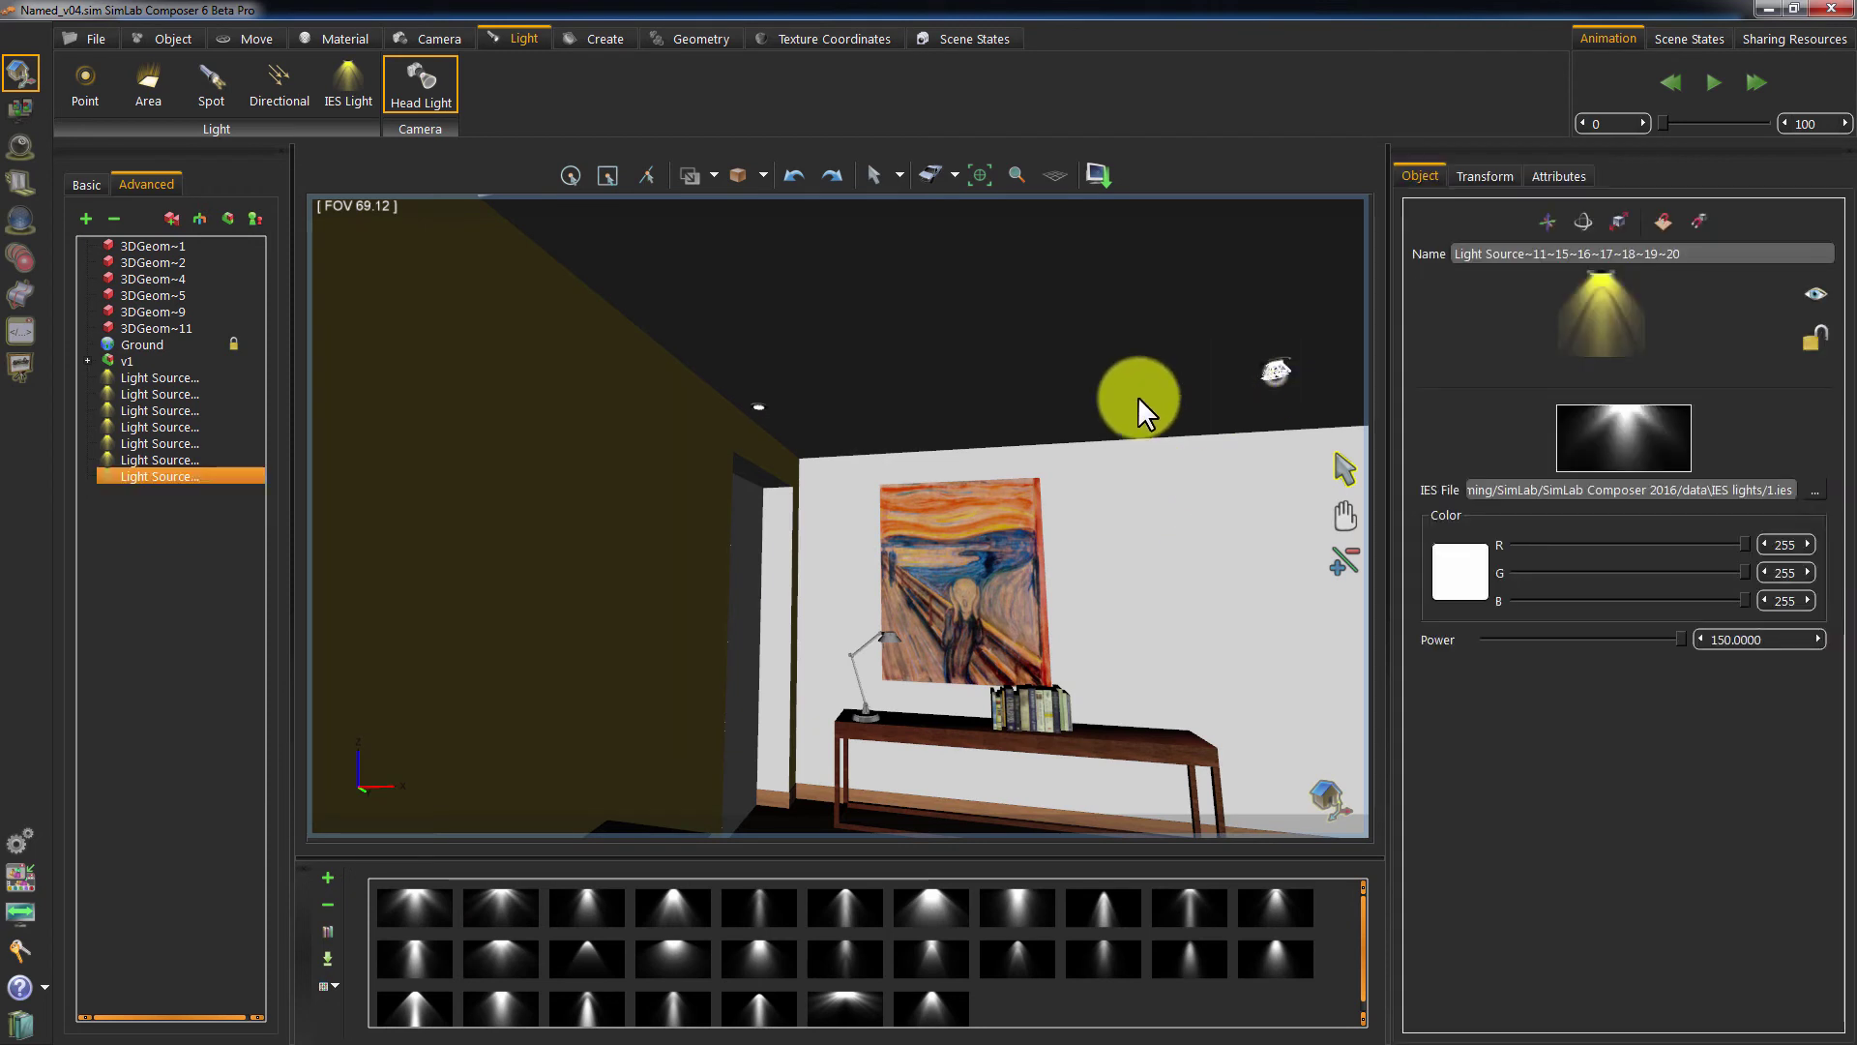
pyautogui.press('Delete')
# - Add a new, separate IES light and snap it to the ceiling fixture beside the doorway near the painting
pyautogui.click(351, 91)
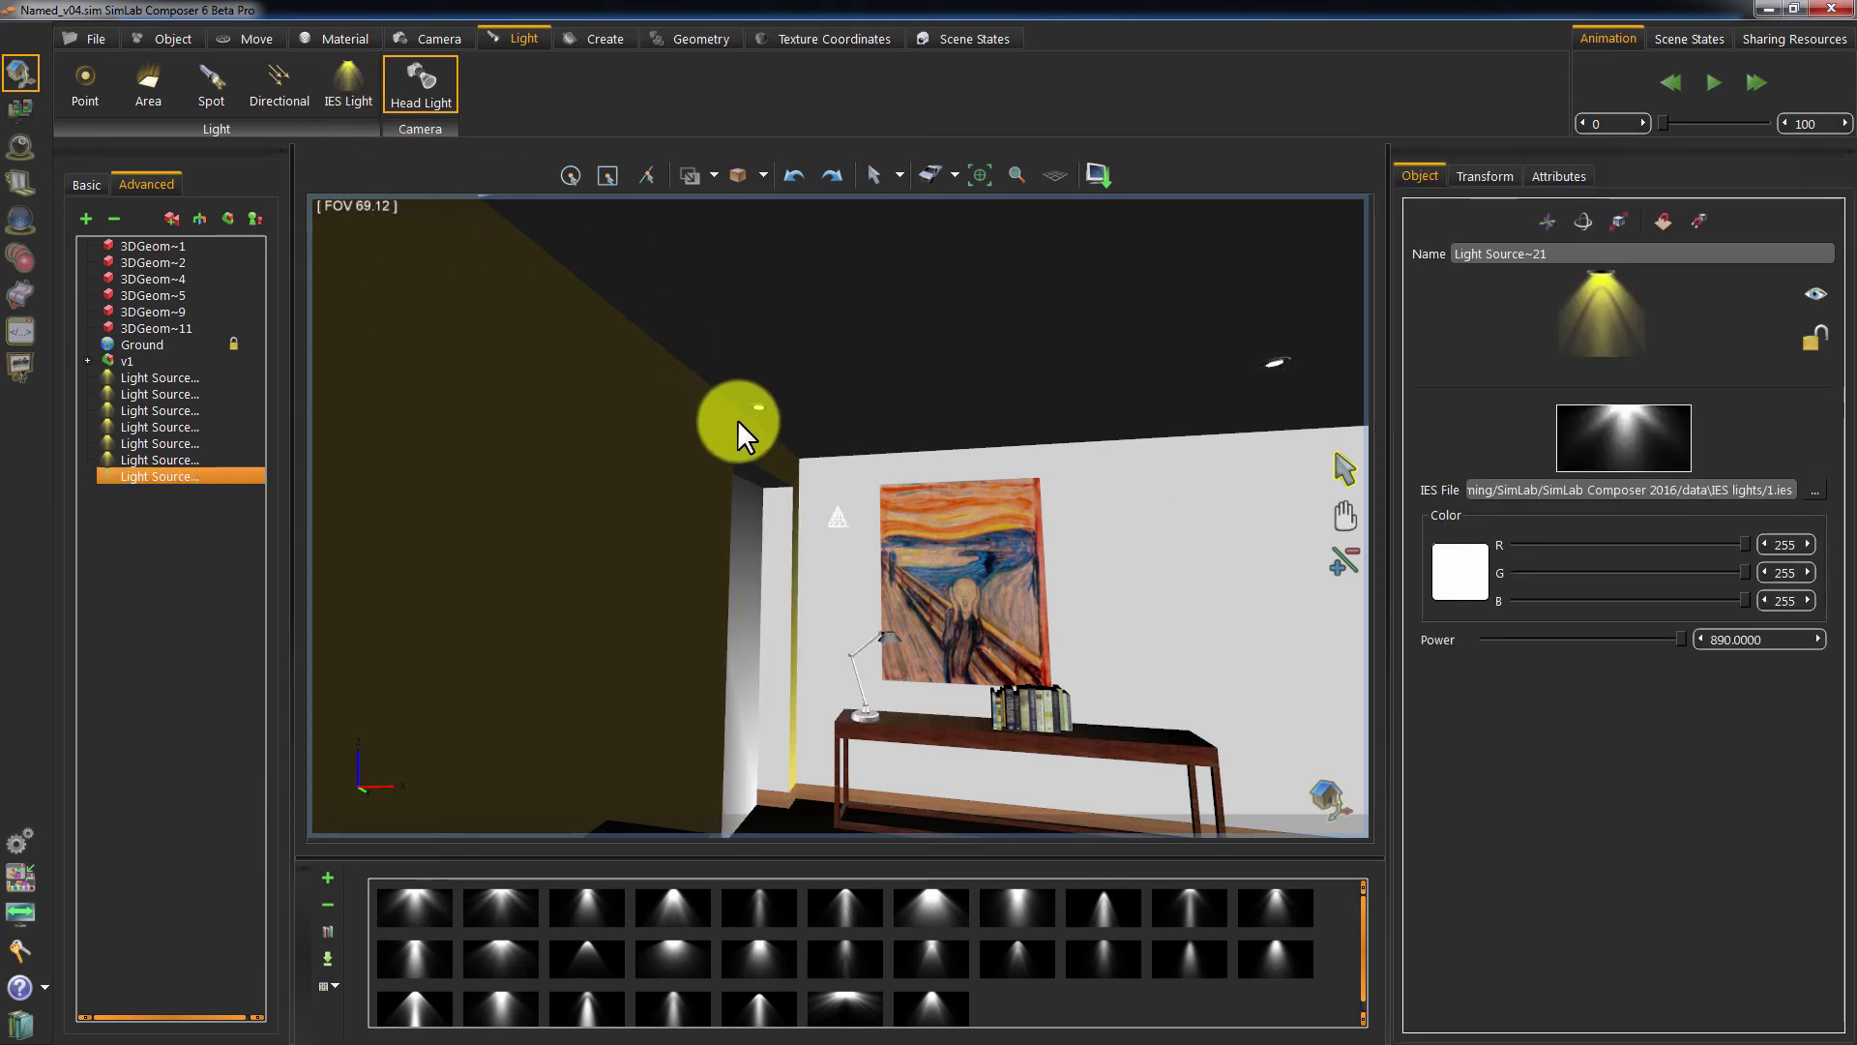
pyautogui.scroll(3, 764, 403)
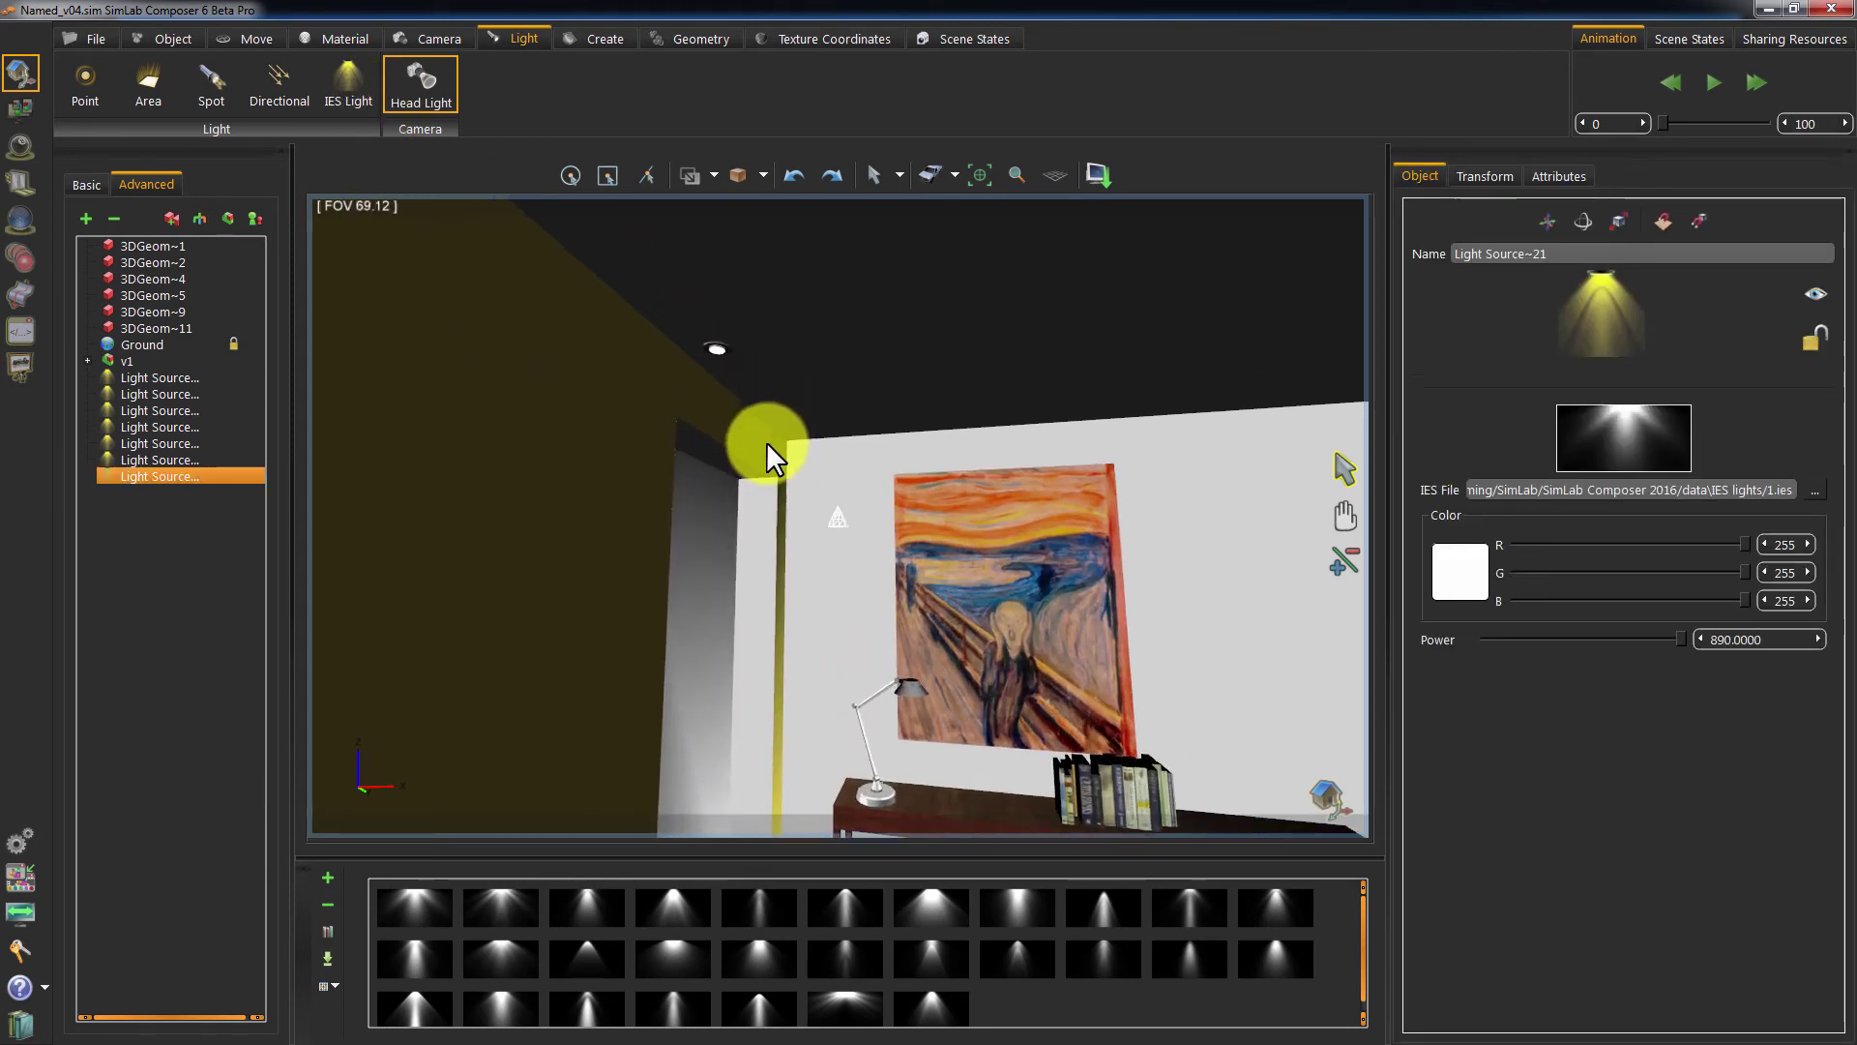
pyautogui.click(714, 346)
pyautogui.scroll(-3, 948, 420)
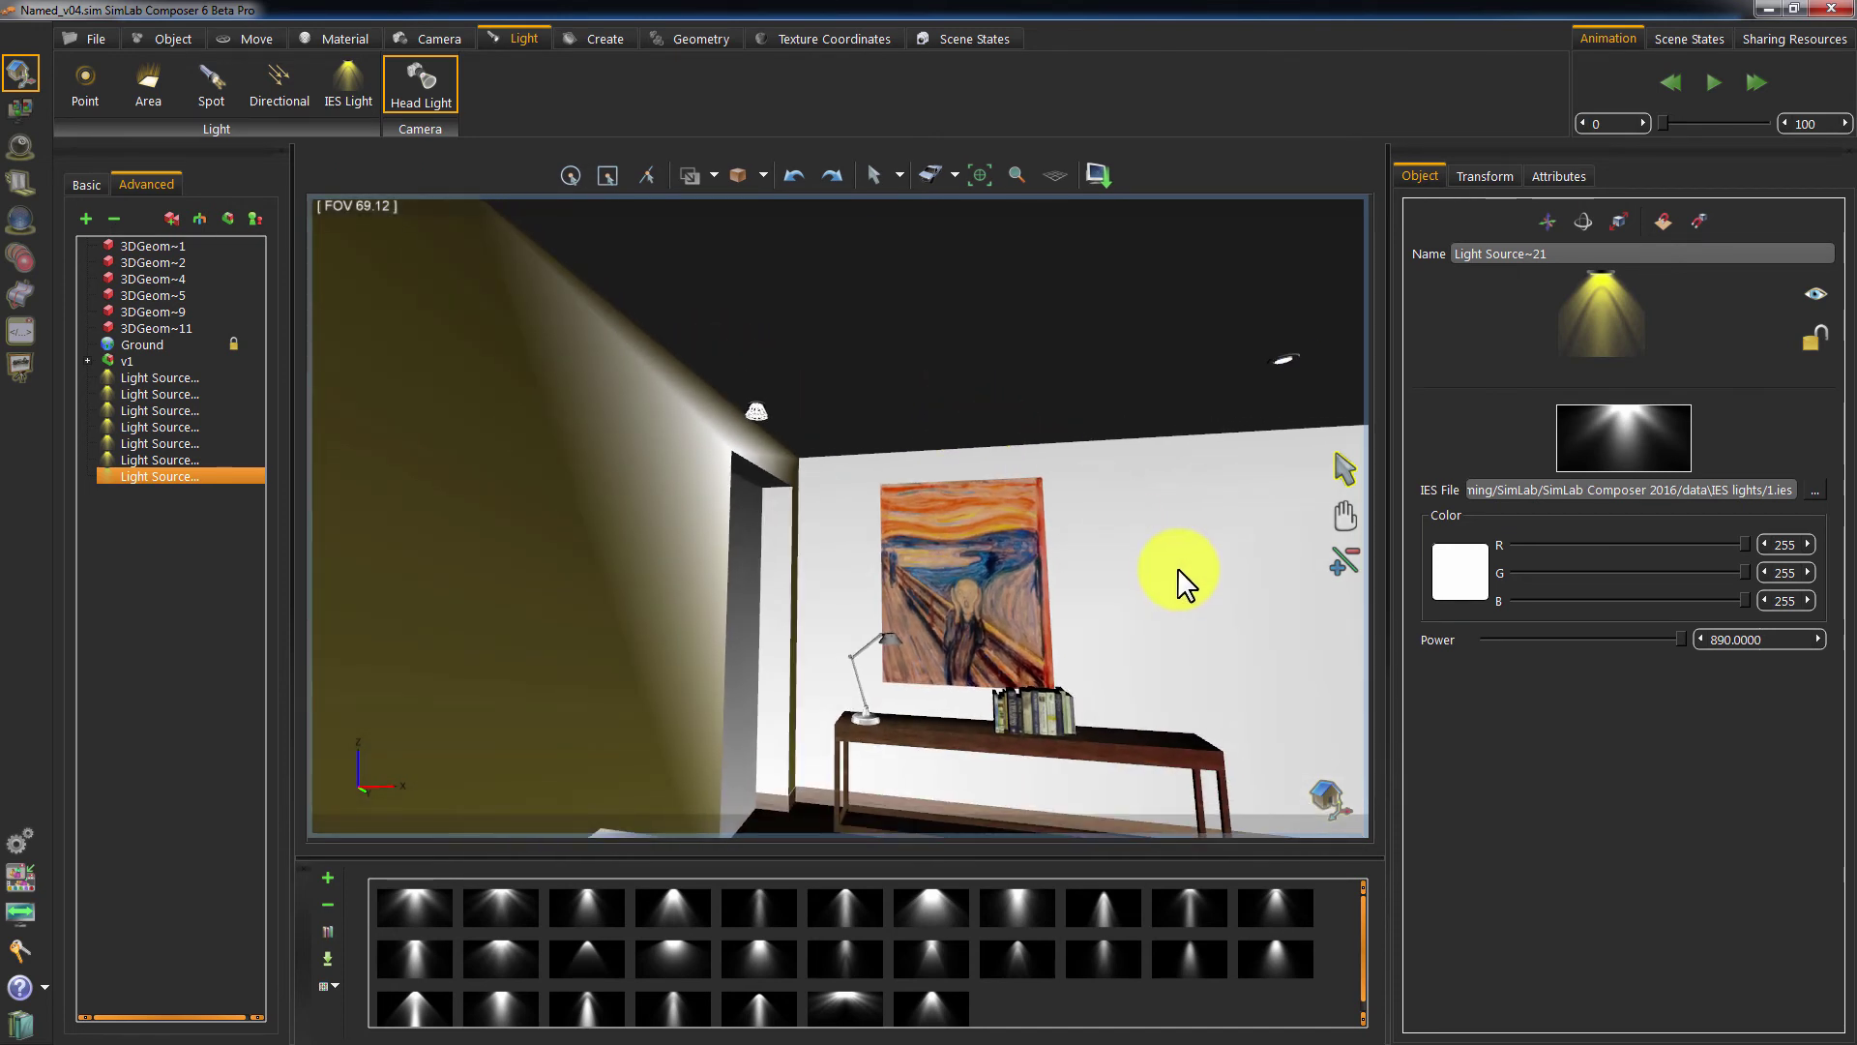
# - Instance the new IES light onto the other ceiling fixture in front of the painting wall
pyautogui.hotkey('ctrl', 'v')
pyautogui.moveTo(1203, 508); pyautogui.dragTo(1108, 507)
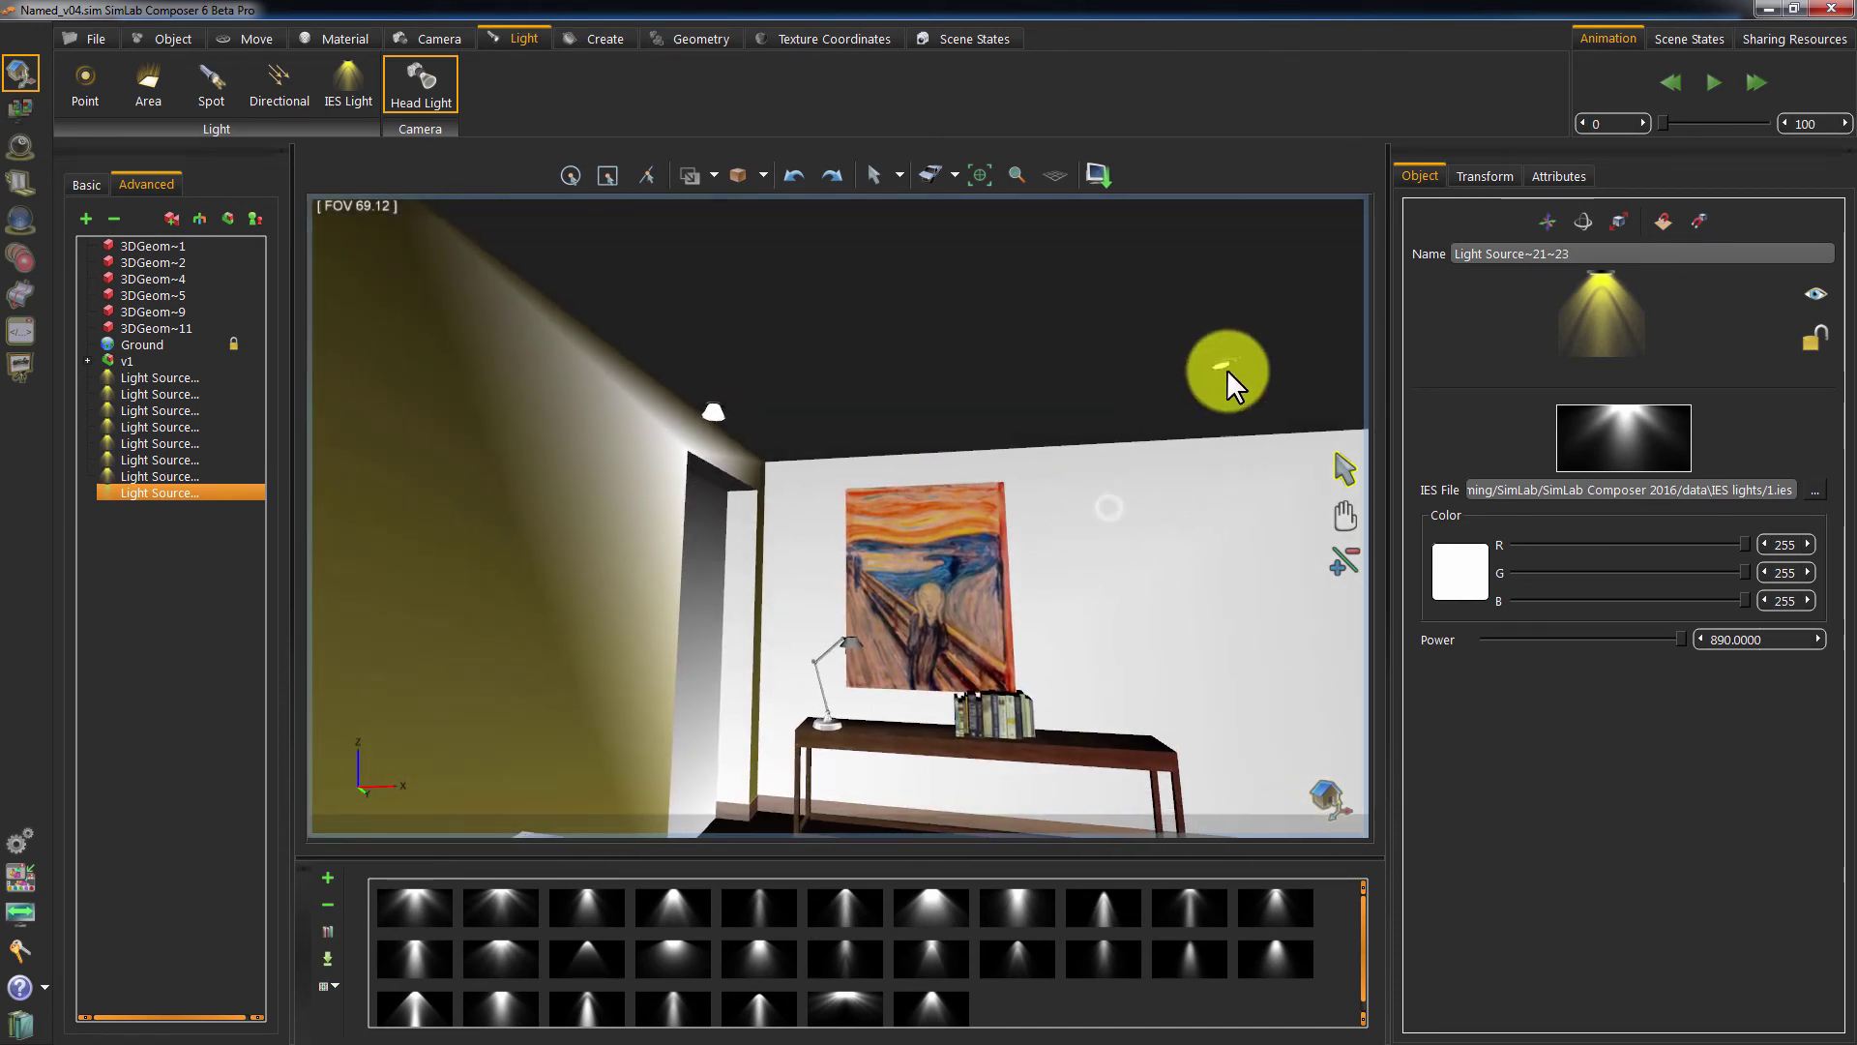
pyautogui.click(1221, 365)
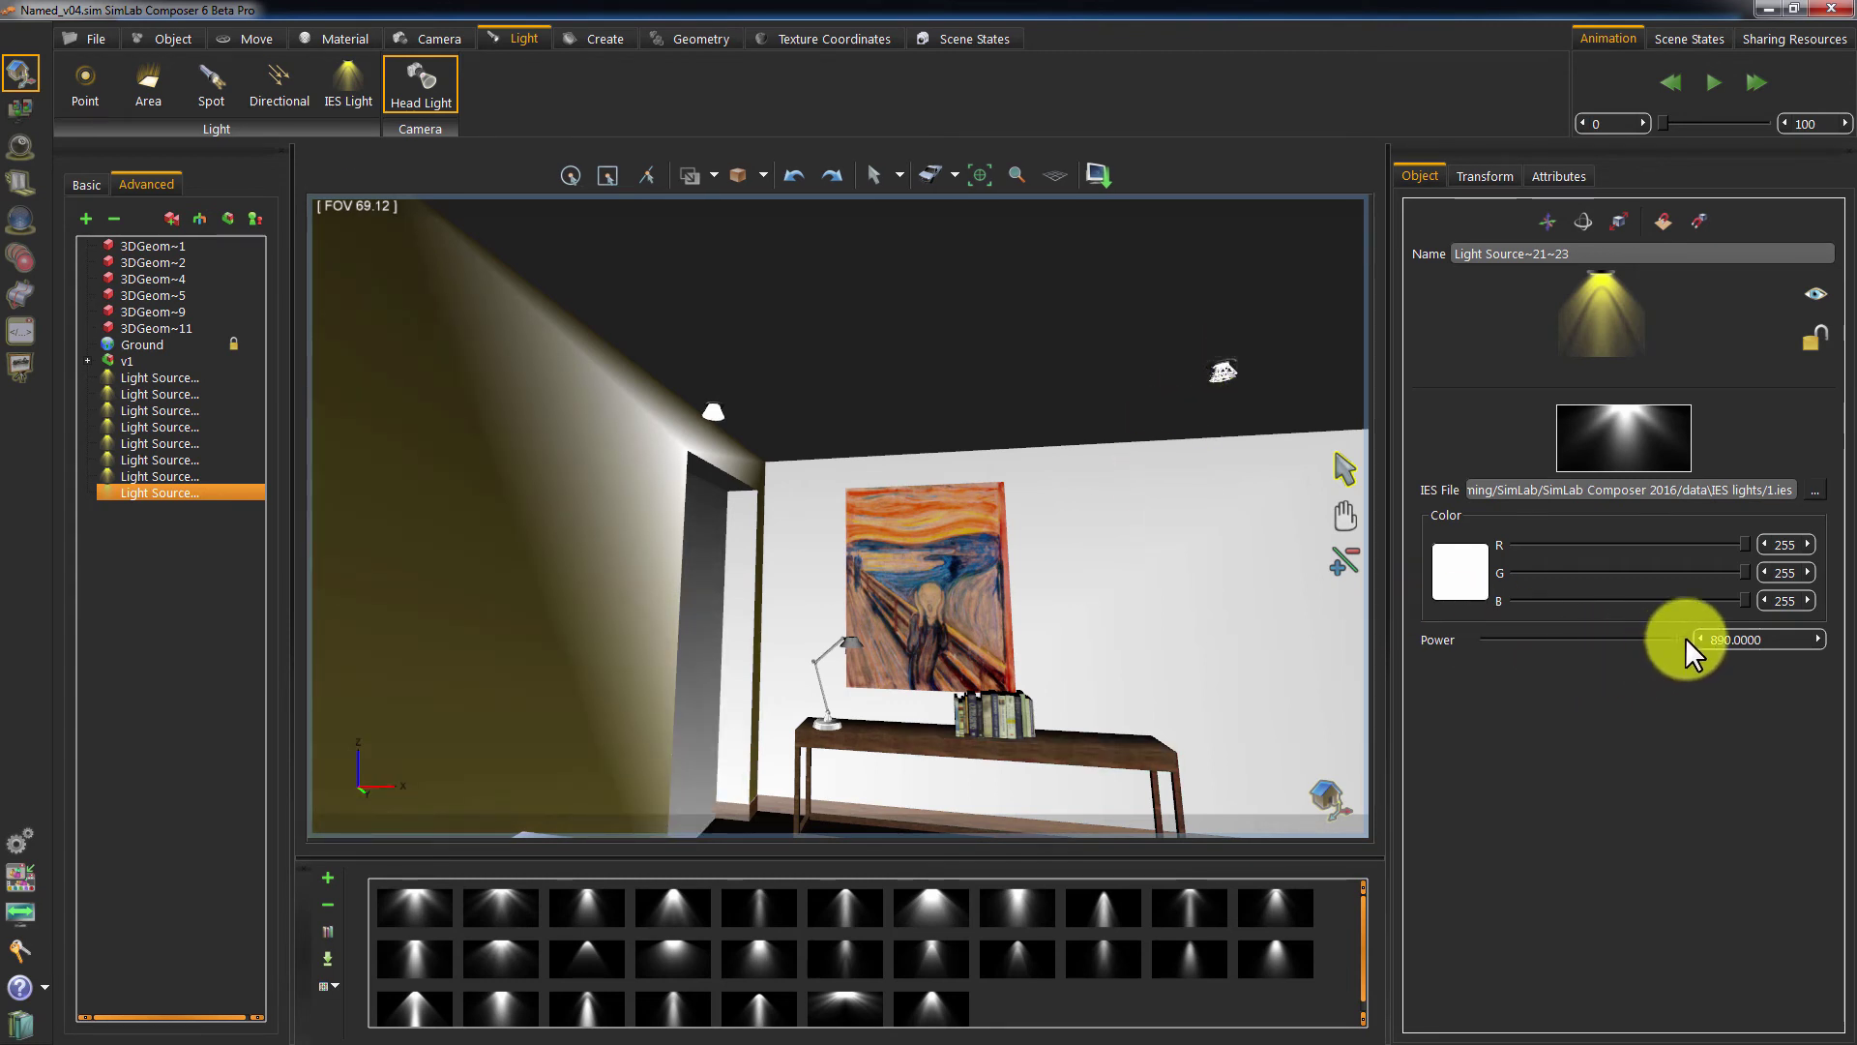
# - Try a power of 30 for the two IES lights near the painting and test it in the real-time render
pyautogui.moveTo(1769, 639); pyautogui.dragTo(1662, 639)
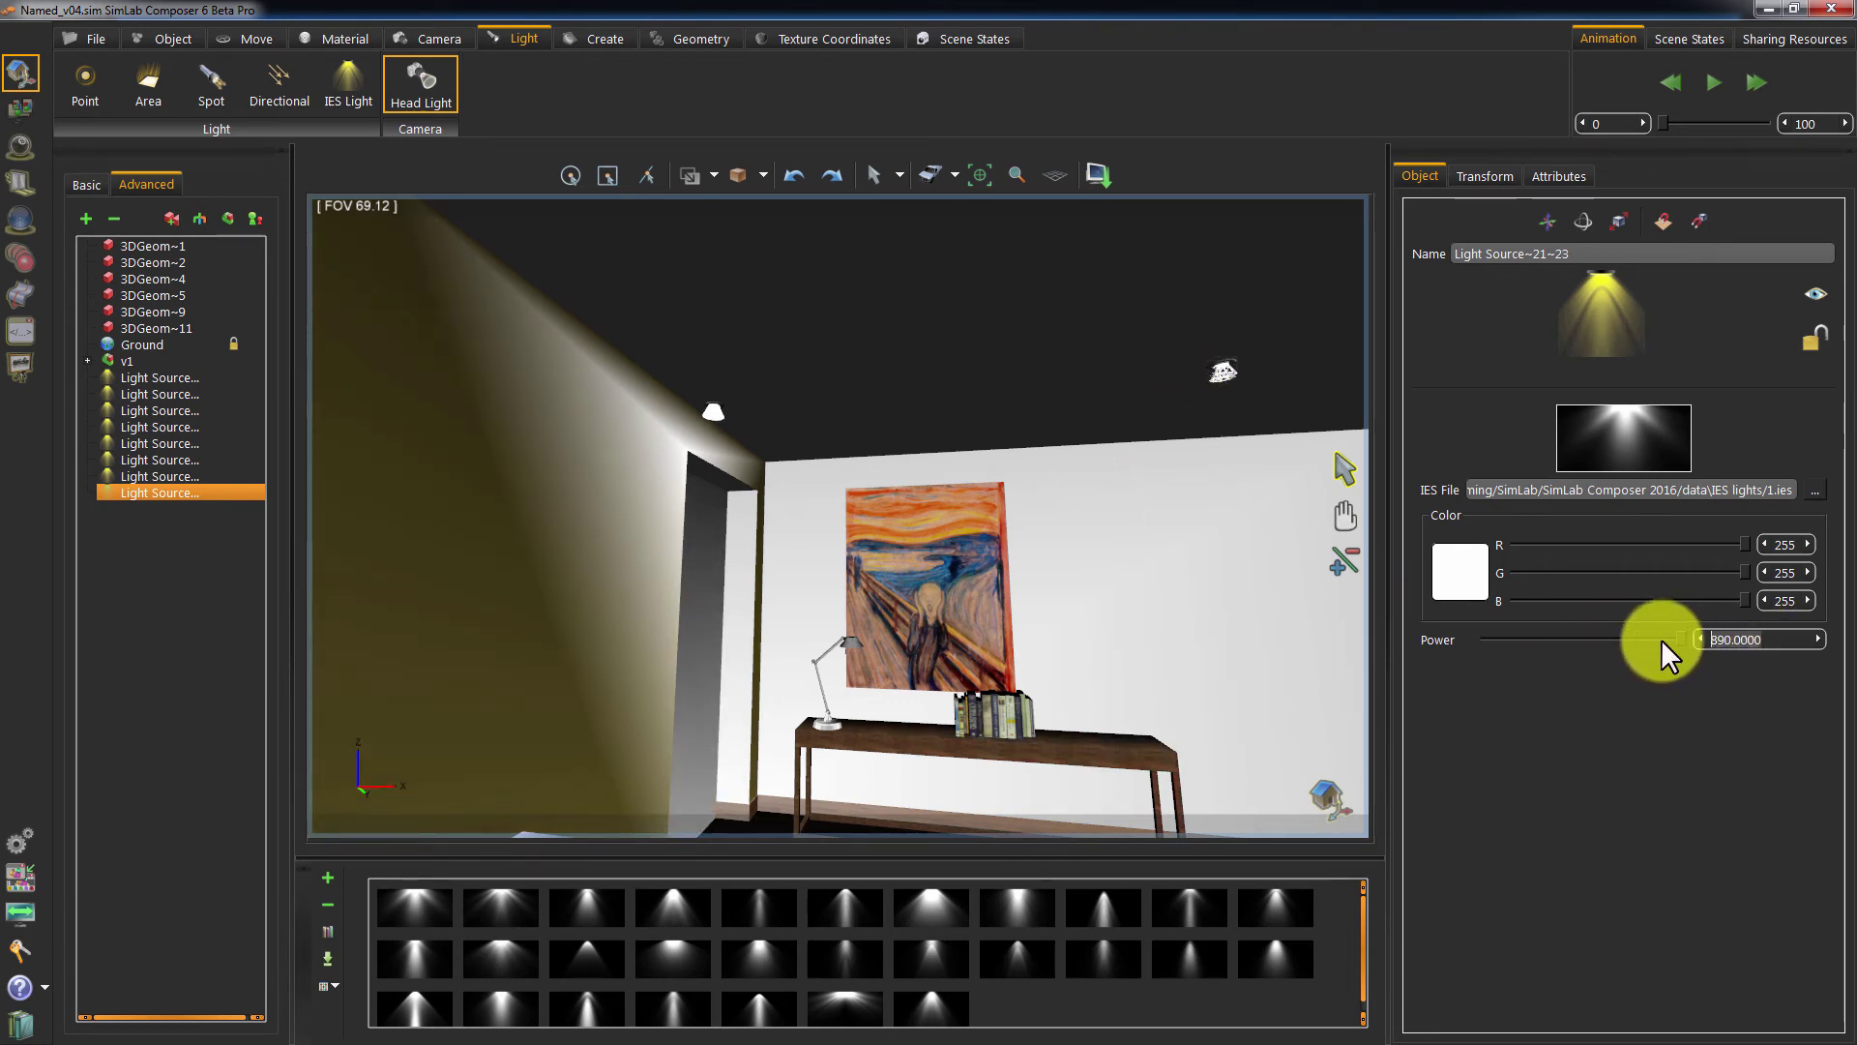
pyautogui.write('30')
pyautogui.press('Return')
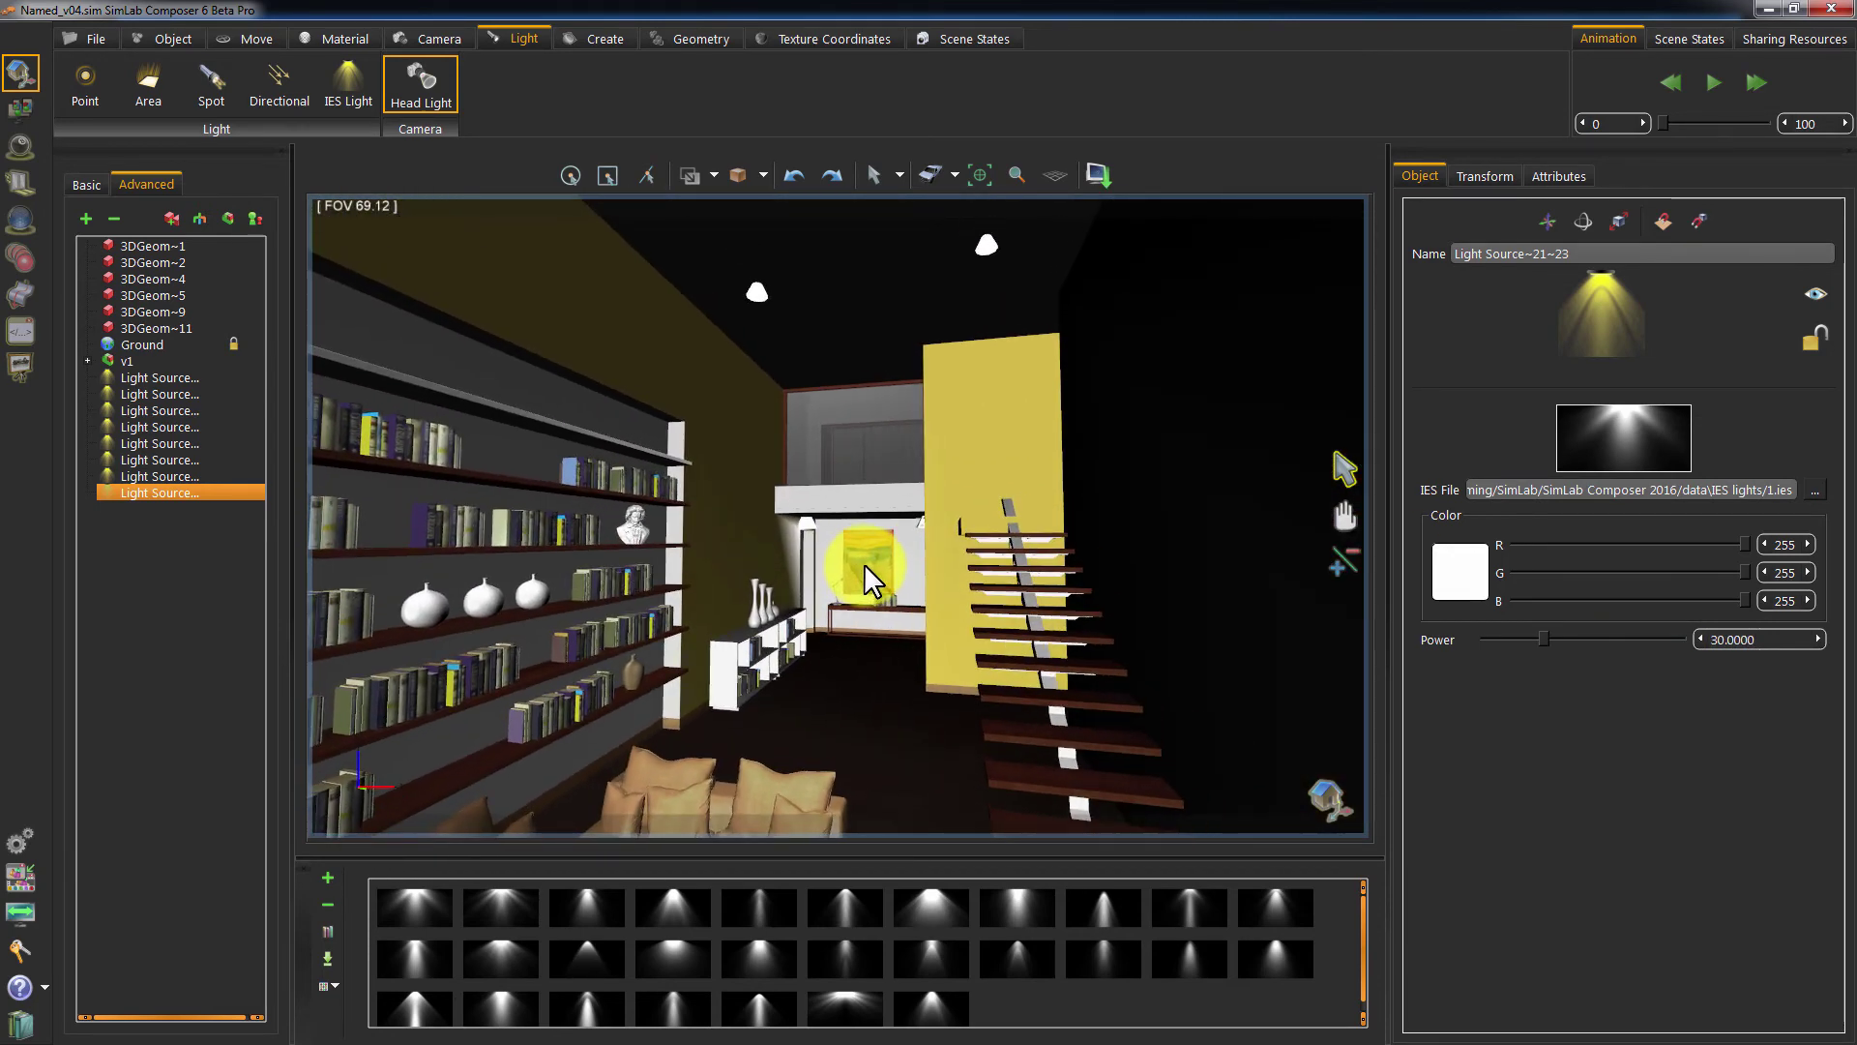
pyautogui.press('r')
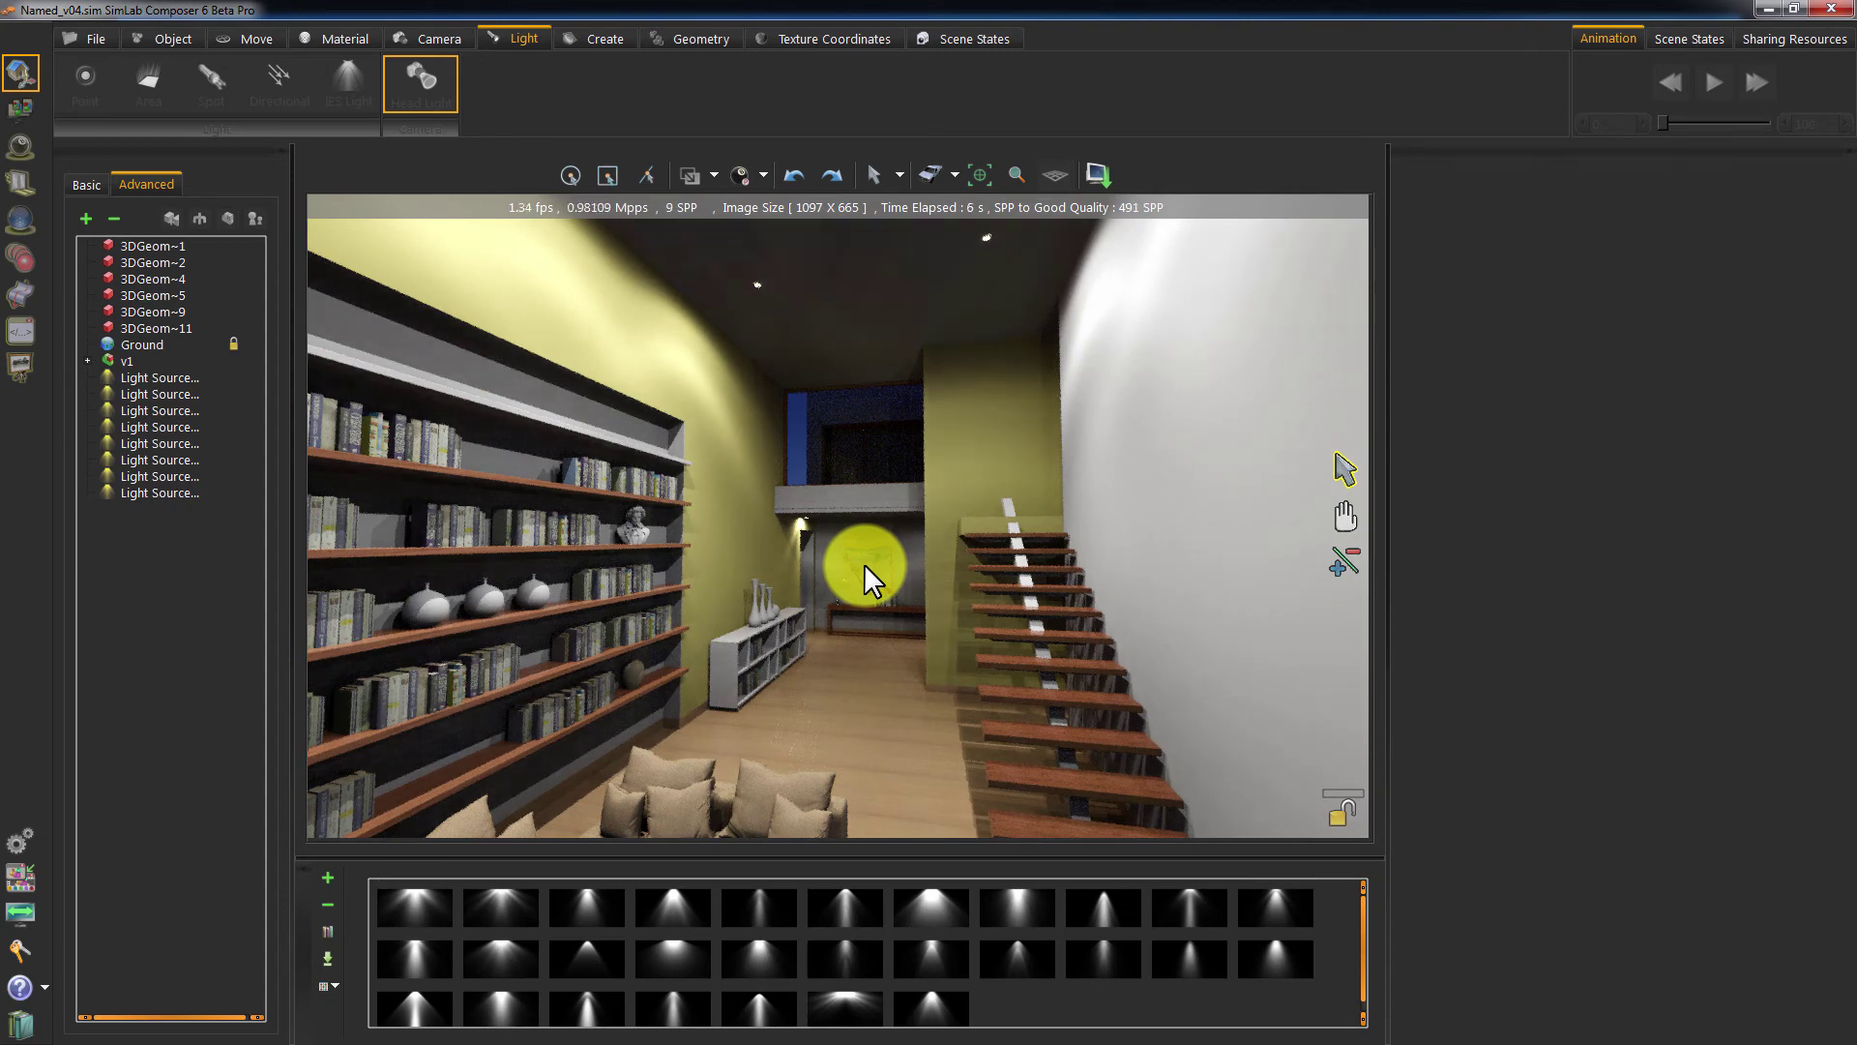
pyautogui.press('Escape')
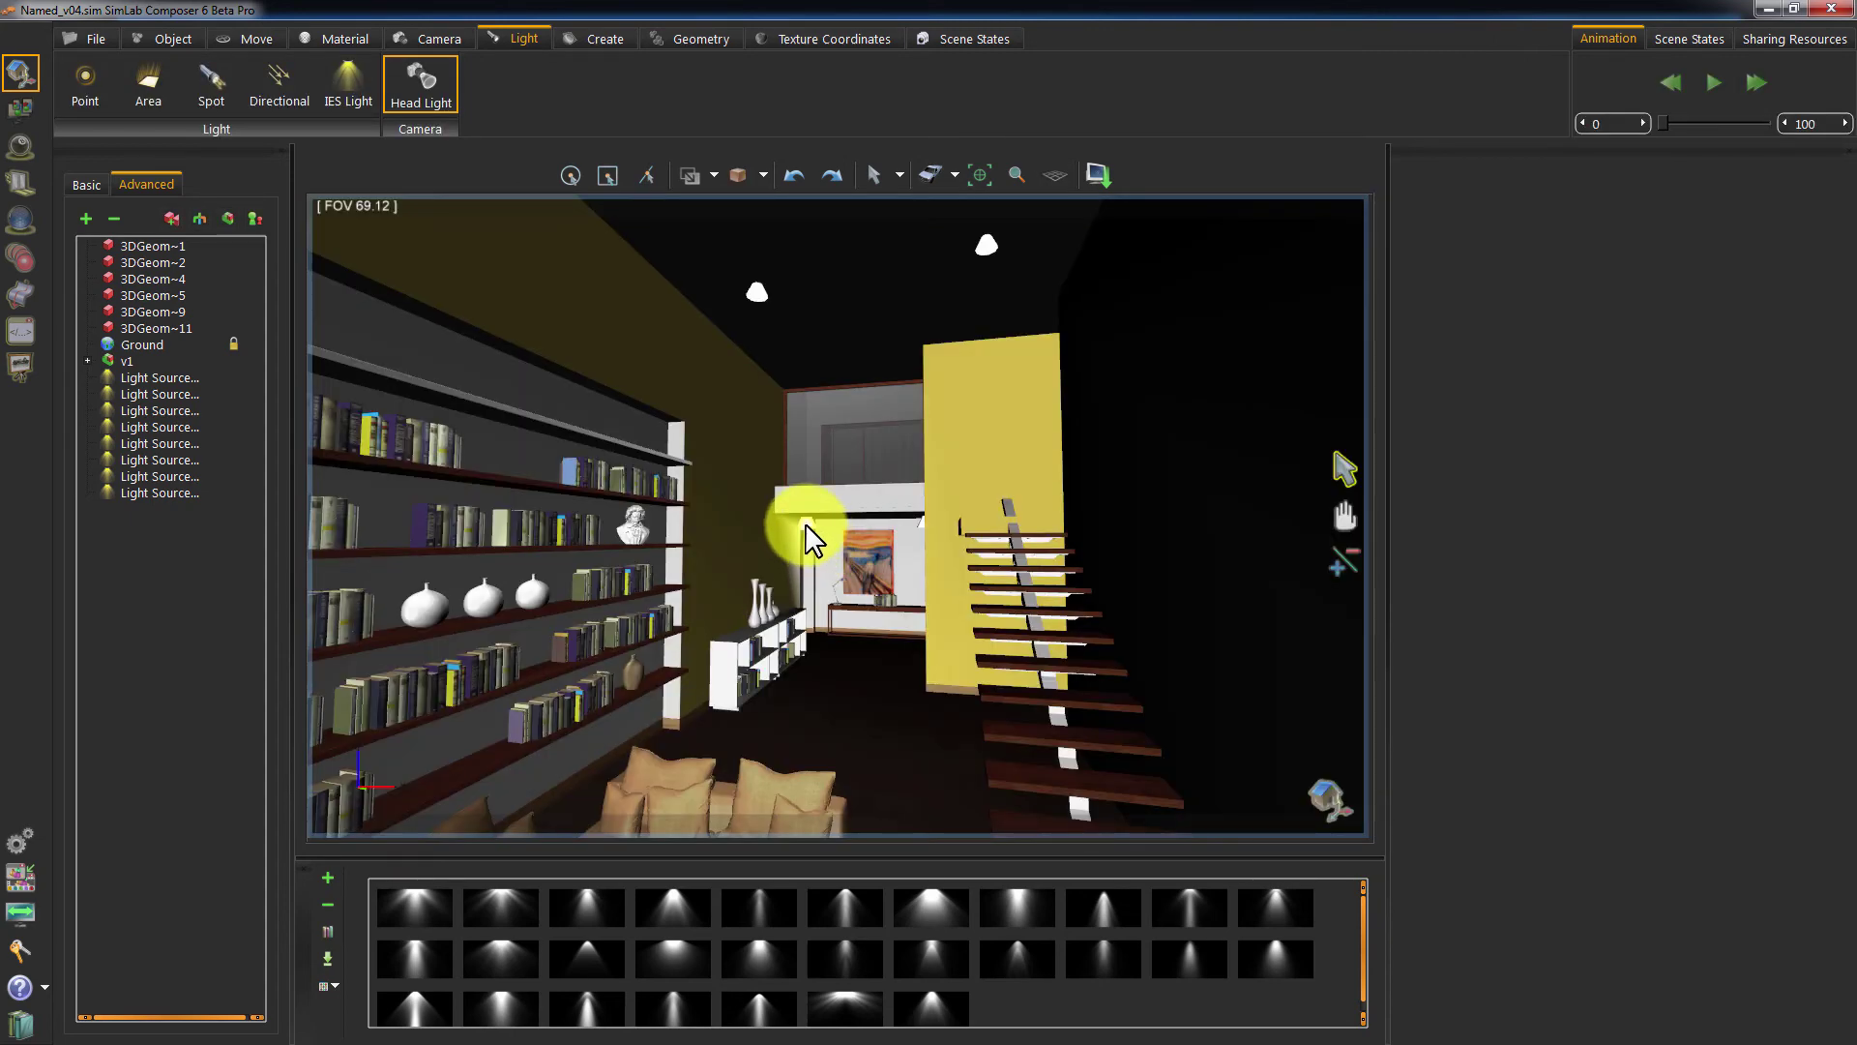
# - Set the power of the two IES lights near the painting to 5
pyautogui.click(805, 525)
pyautogui.click(1765, 638)
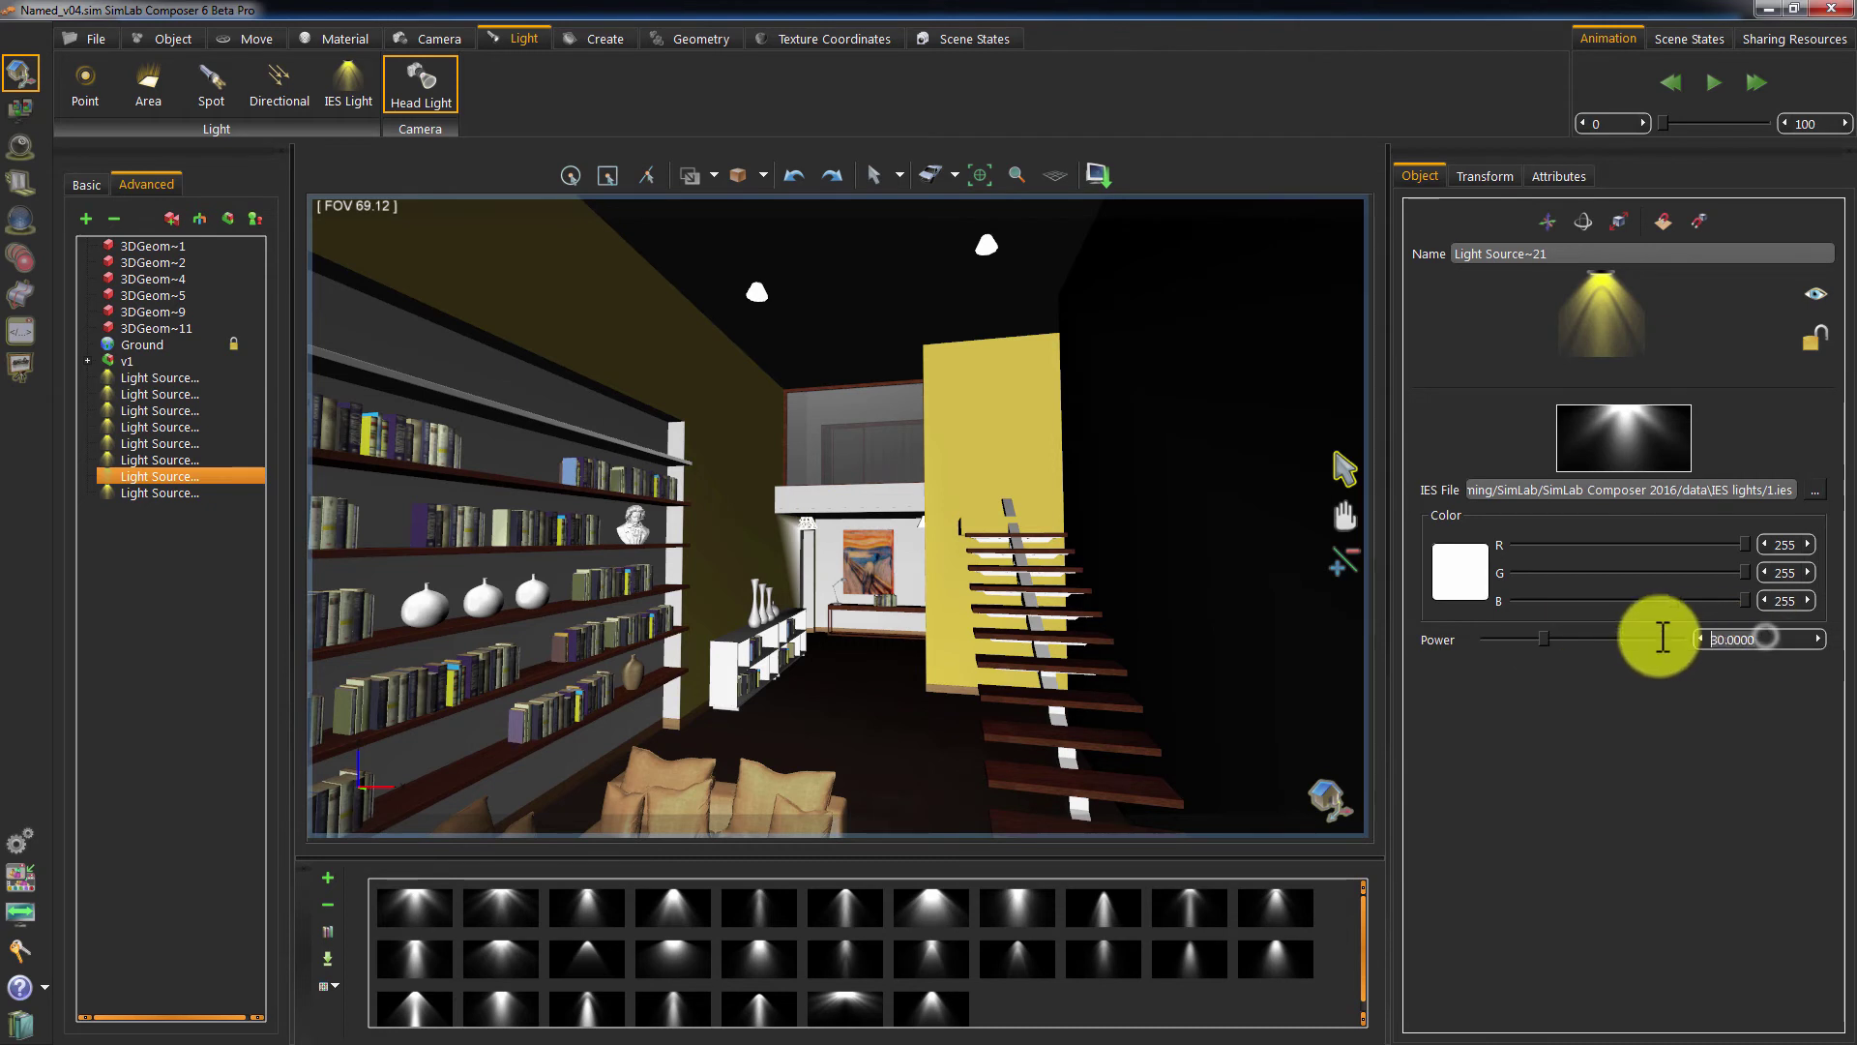
pyautogui.press('Delete')
pyautogui.press('Delete')
pyautogui.write('5')
pyautogui.press('Return')
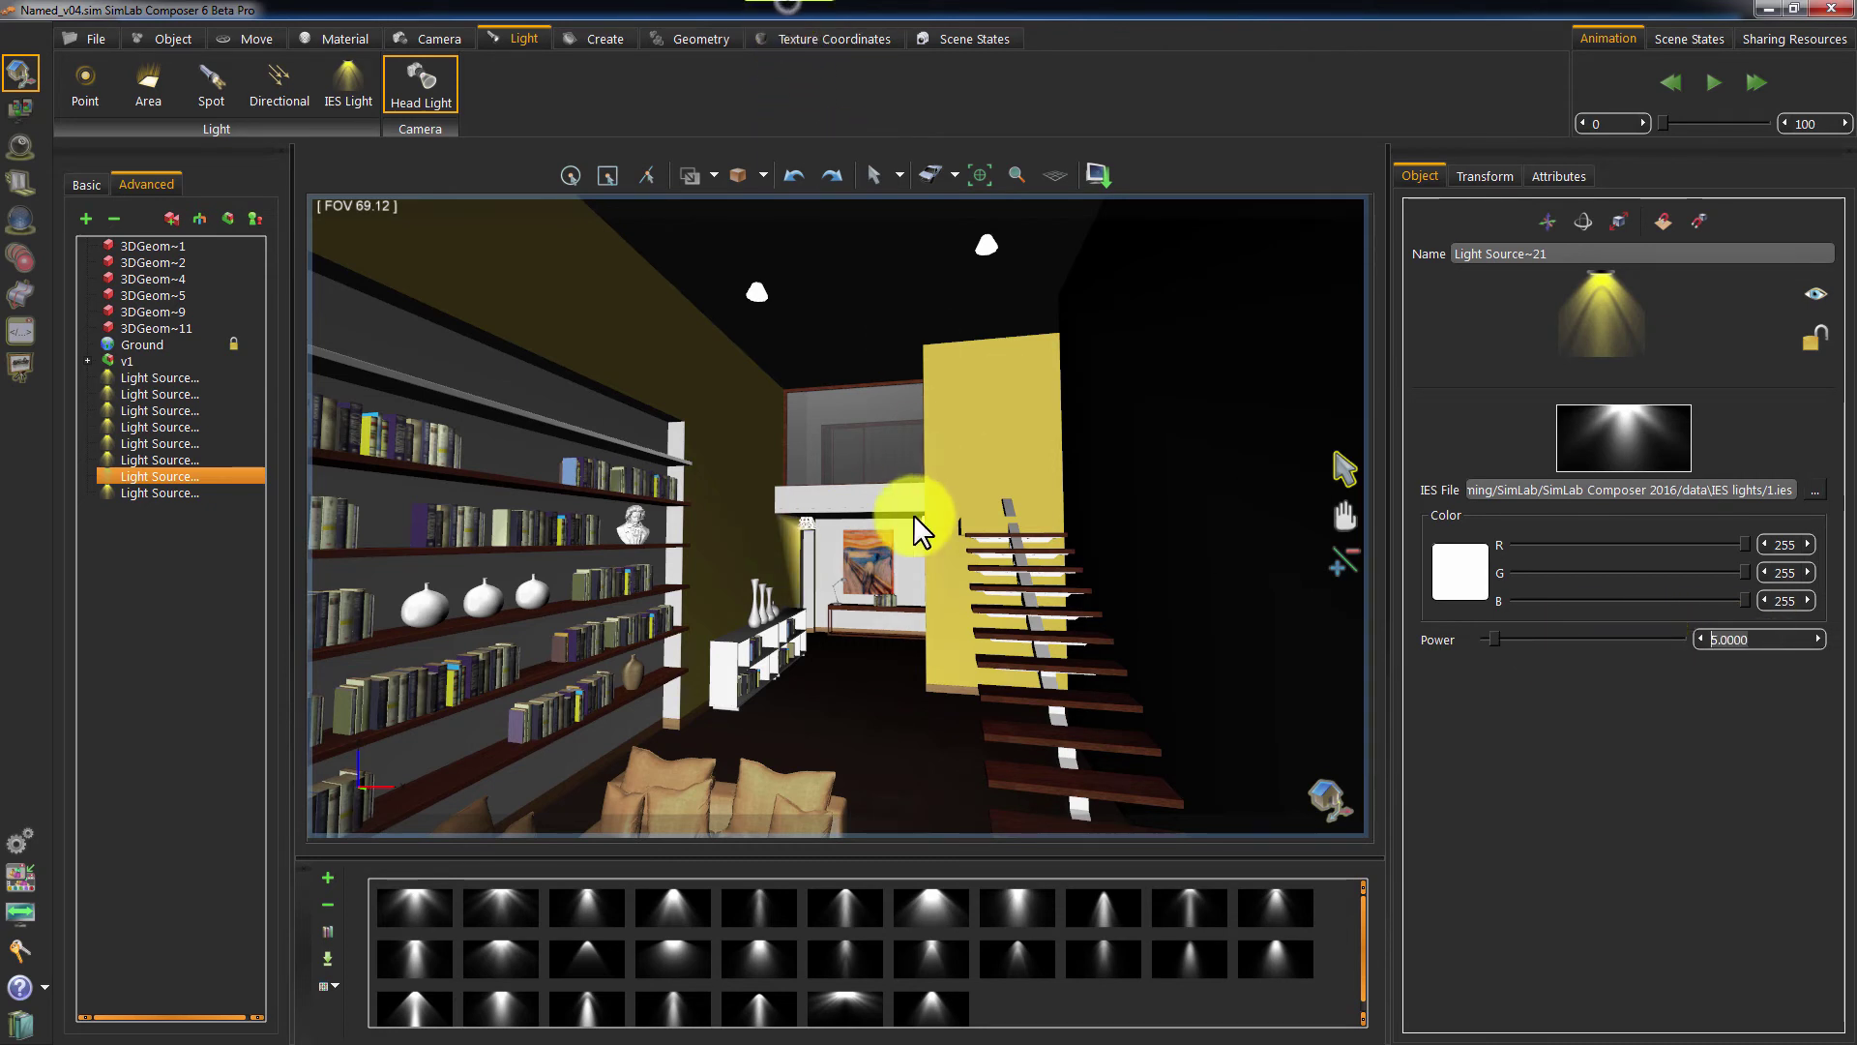
# - Start the real-time render, reframe it to show the bookshelf, ceiling and staircase, and lock the rendered view
pyautogui.hotkey('ctrl', 'r')
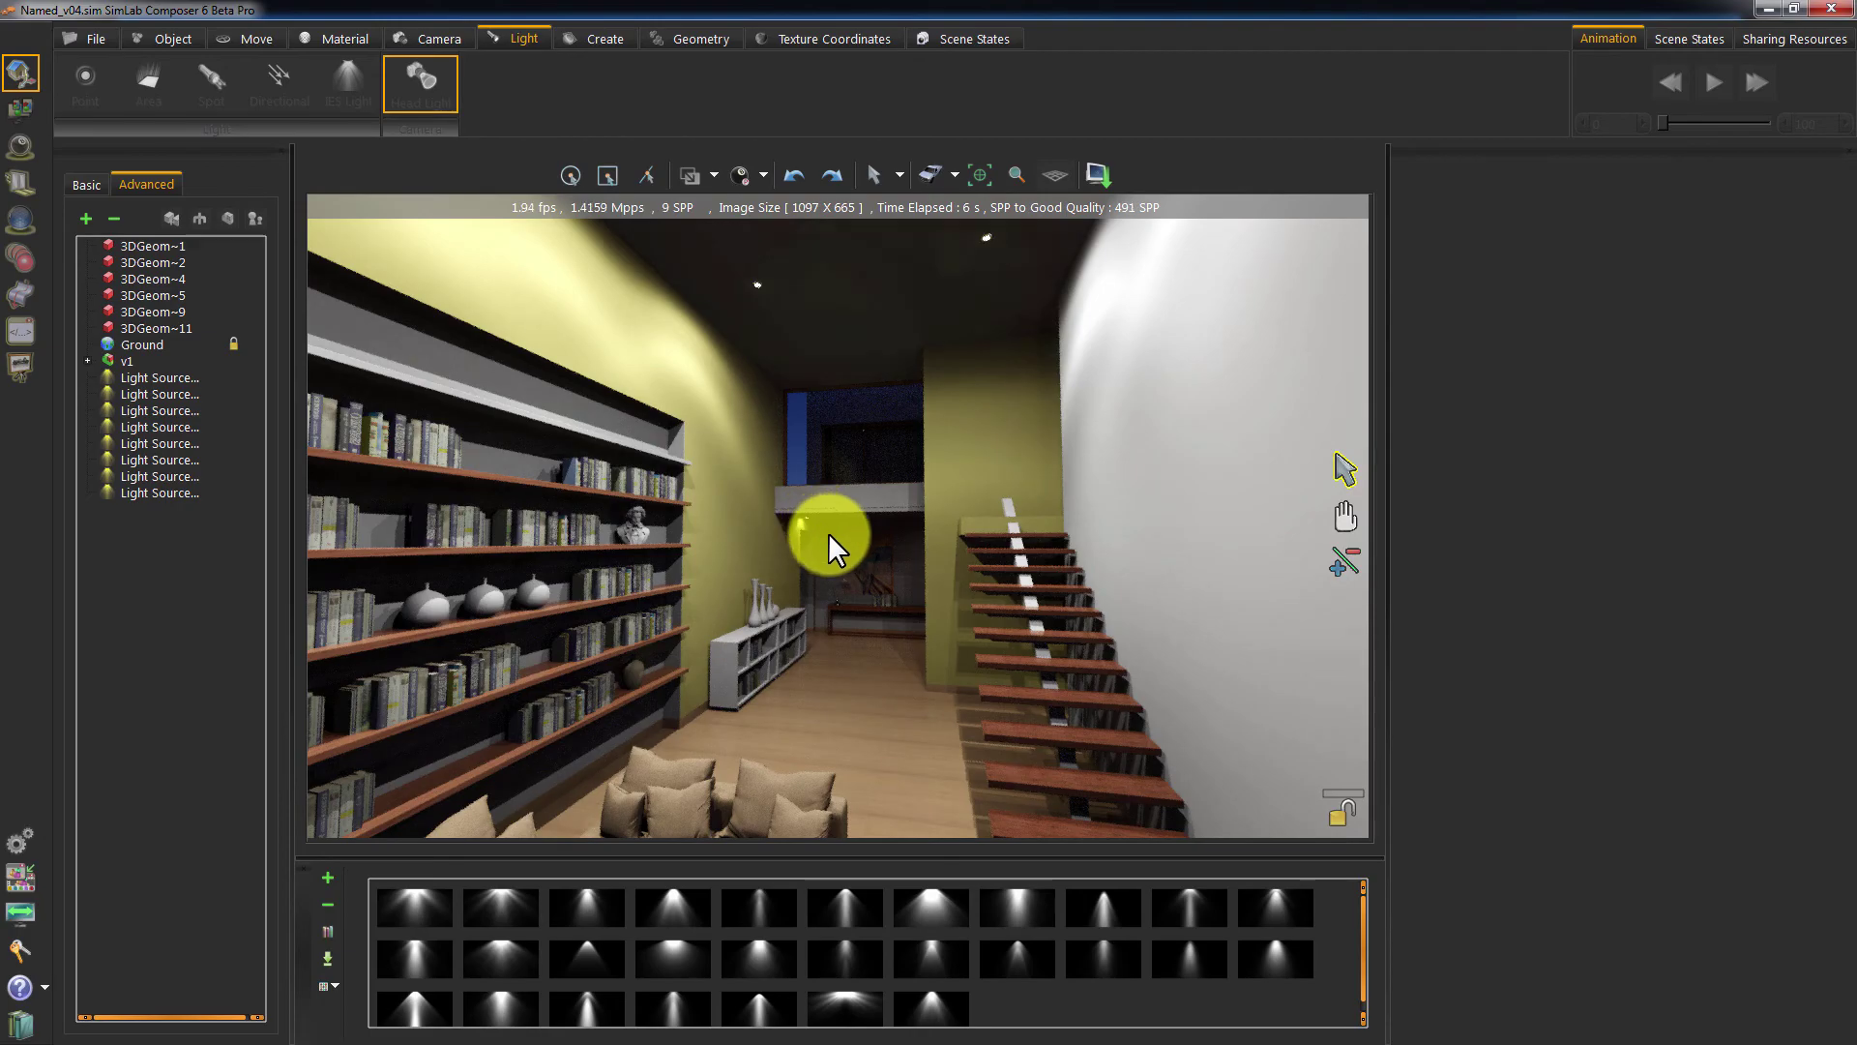
pyautogui.scroll(2, 828, 532)
pyautogui.moveTo(855, 555)
pyautogui.mouseDown()
pyautogui.moveTo(851, 504)
pyautogui.moveTo(887, 567)
pyautogui.moveTo(849, 567)
pyautogui.moveTo(908, 605)
pyautogui.moveTo(890, 588)
pyautogui.moveTo(921, 647)
pyautogui.moveTo(854, 635)
pyautogui.moveTo(891, 634)
pyautogui.mouseUp()
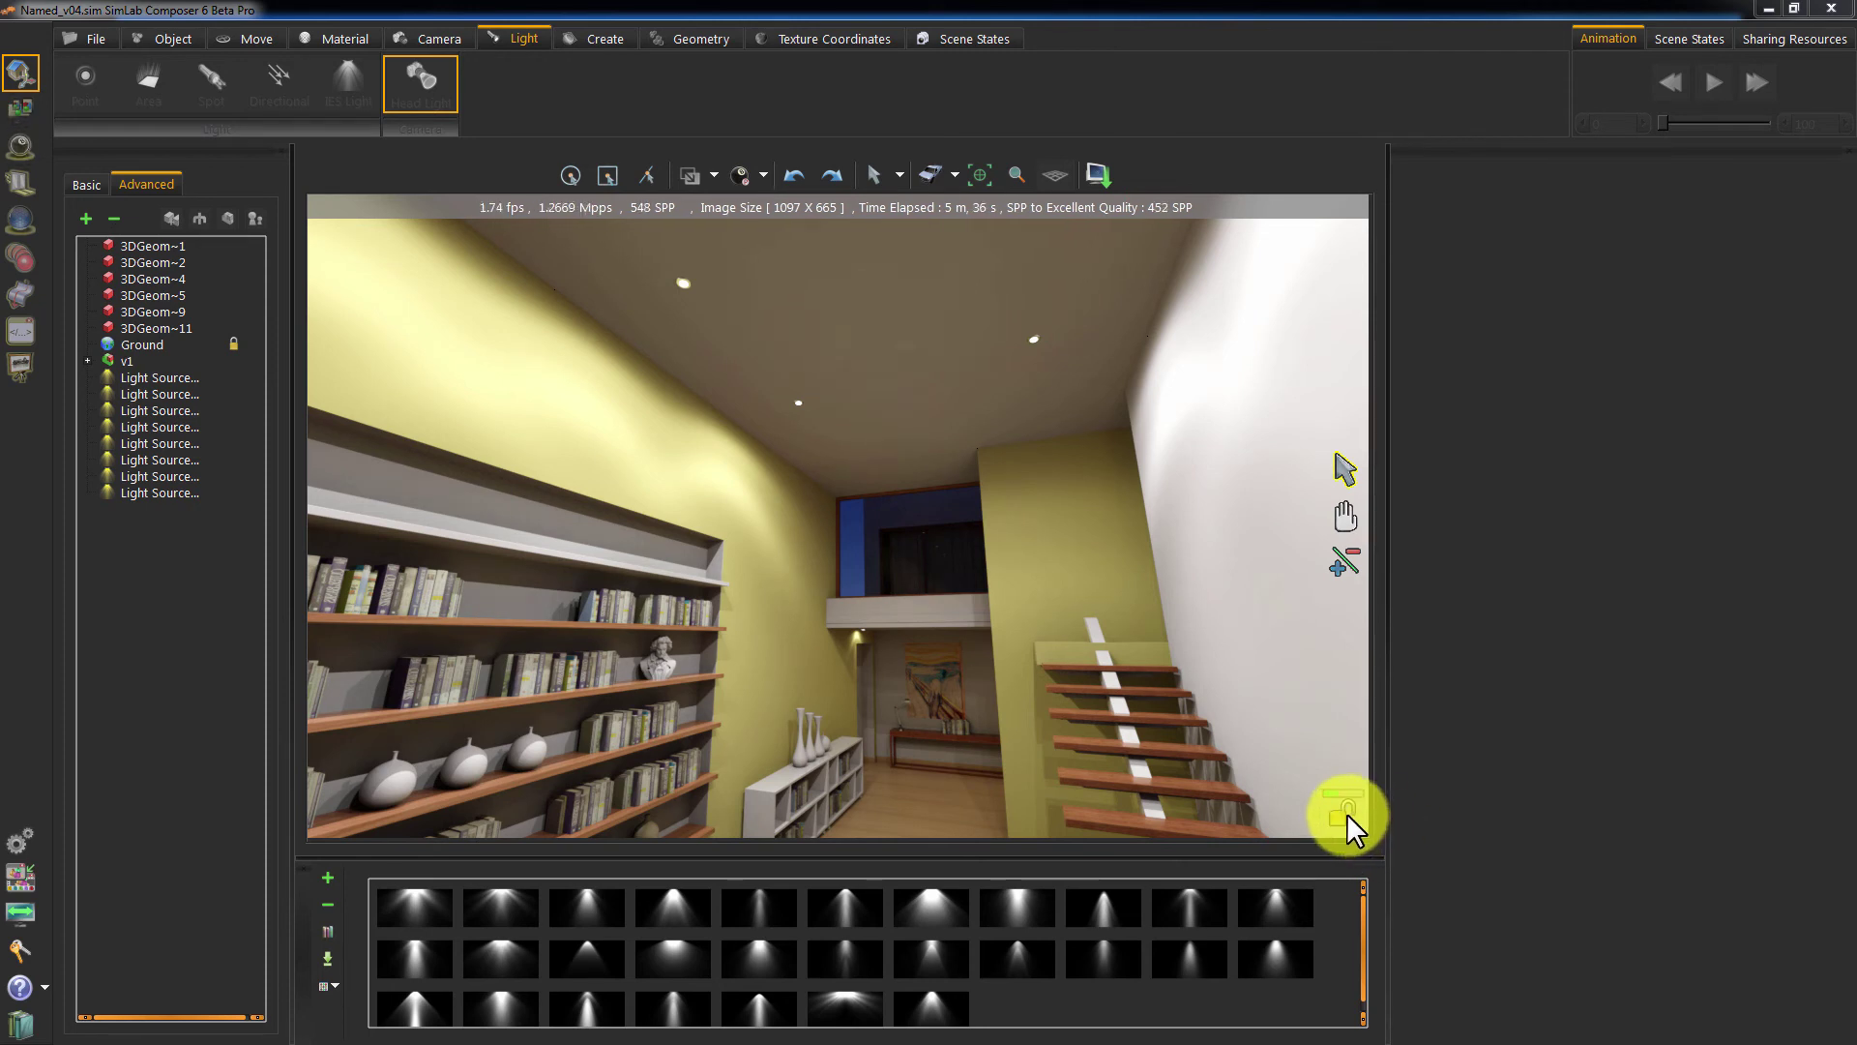
pyautogui.click(1346, 813)
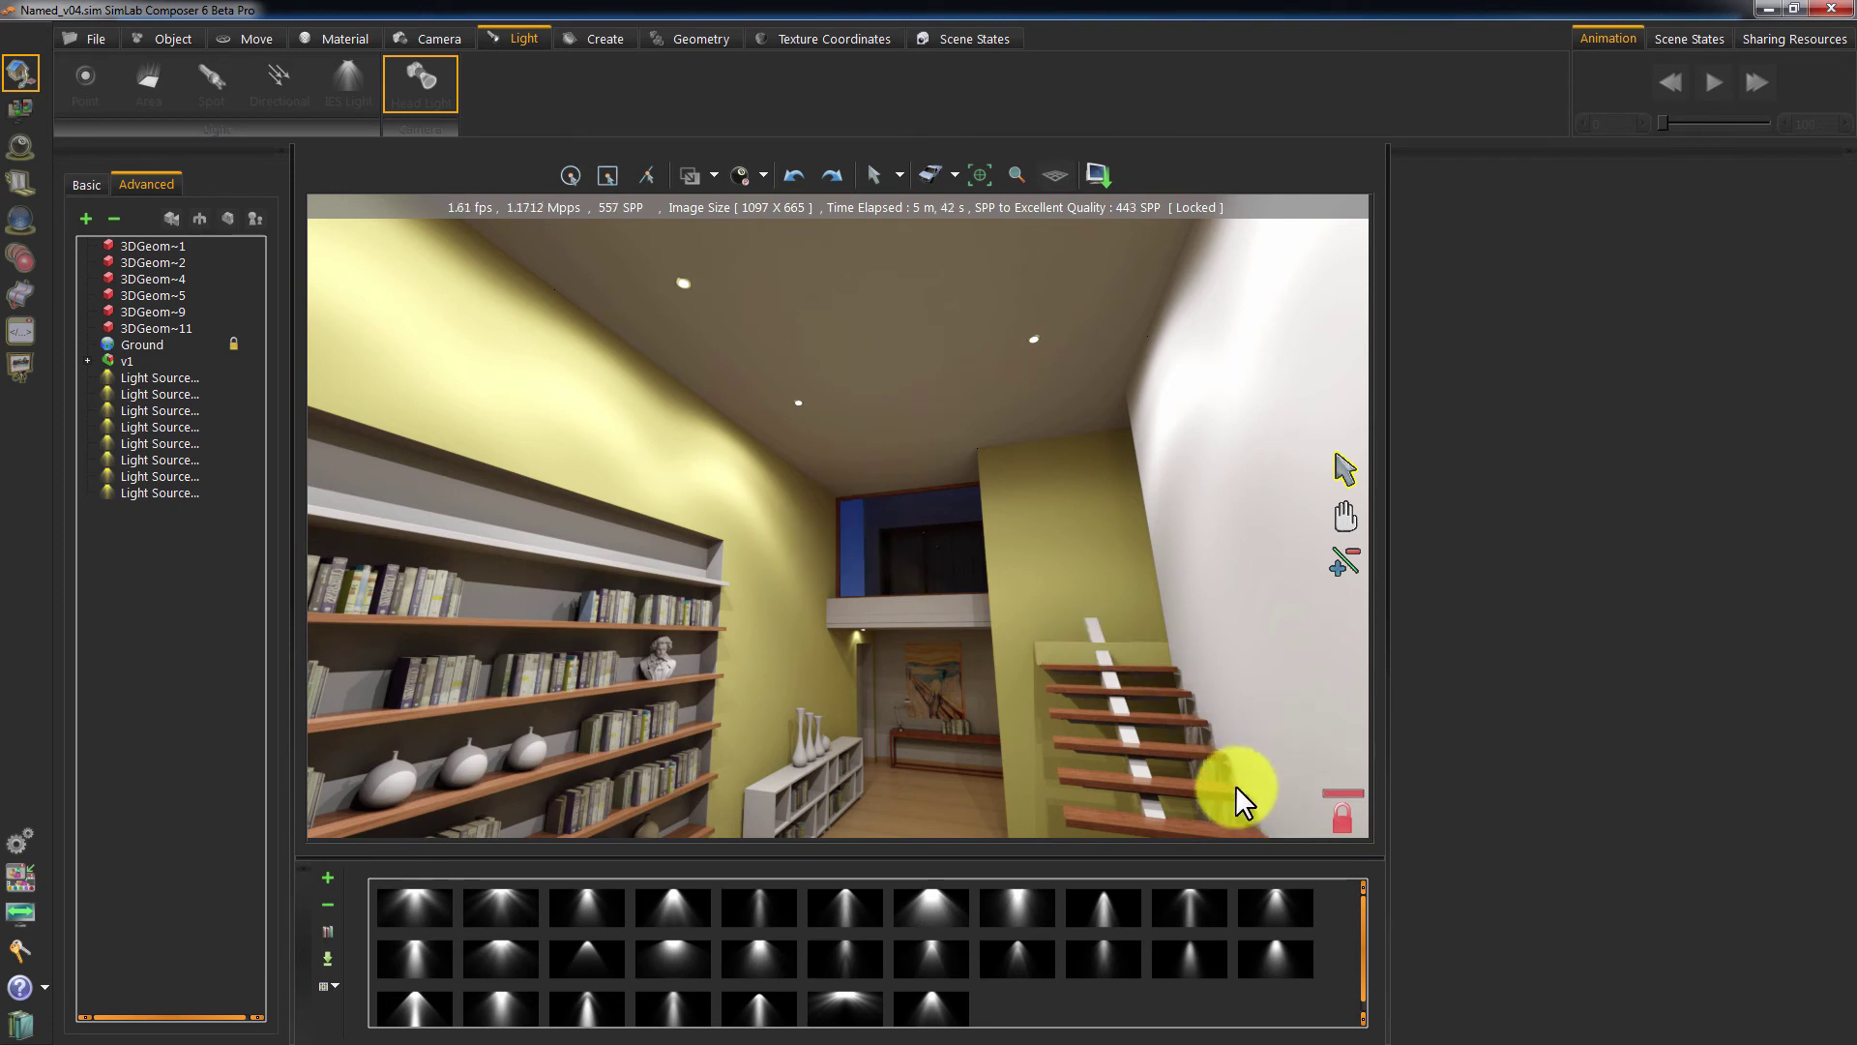
# - Open the image effects settings, try higher and lower tone mapping gamma values, and return the gamma to 1.00
pyautogui.click(20, 144)
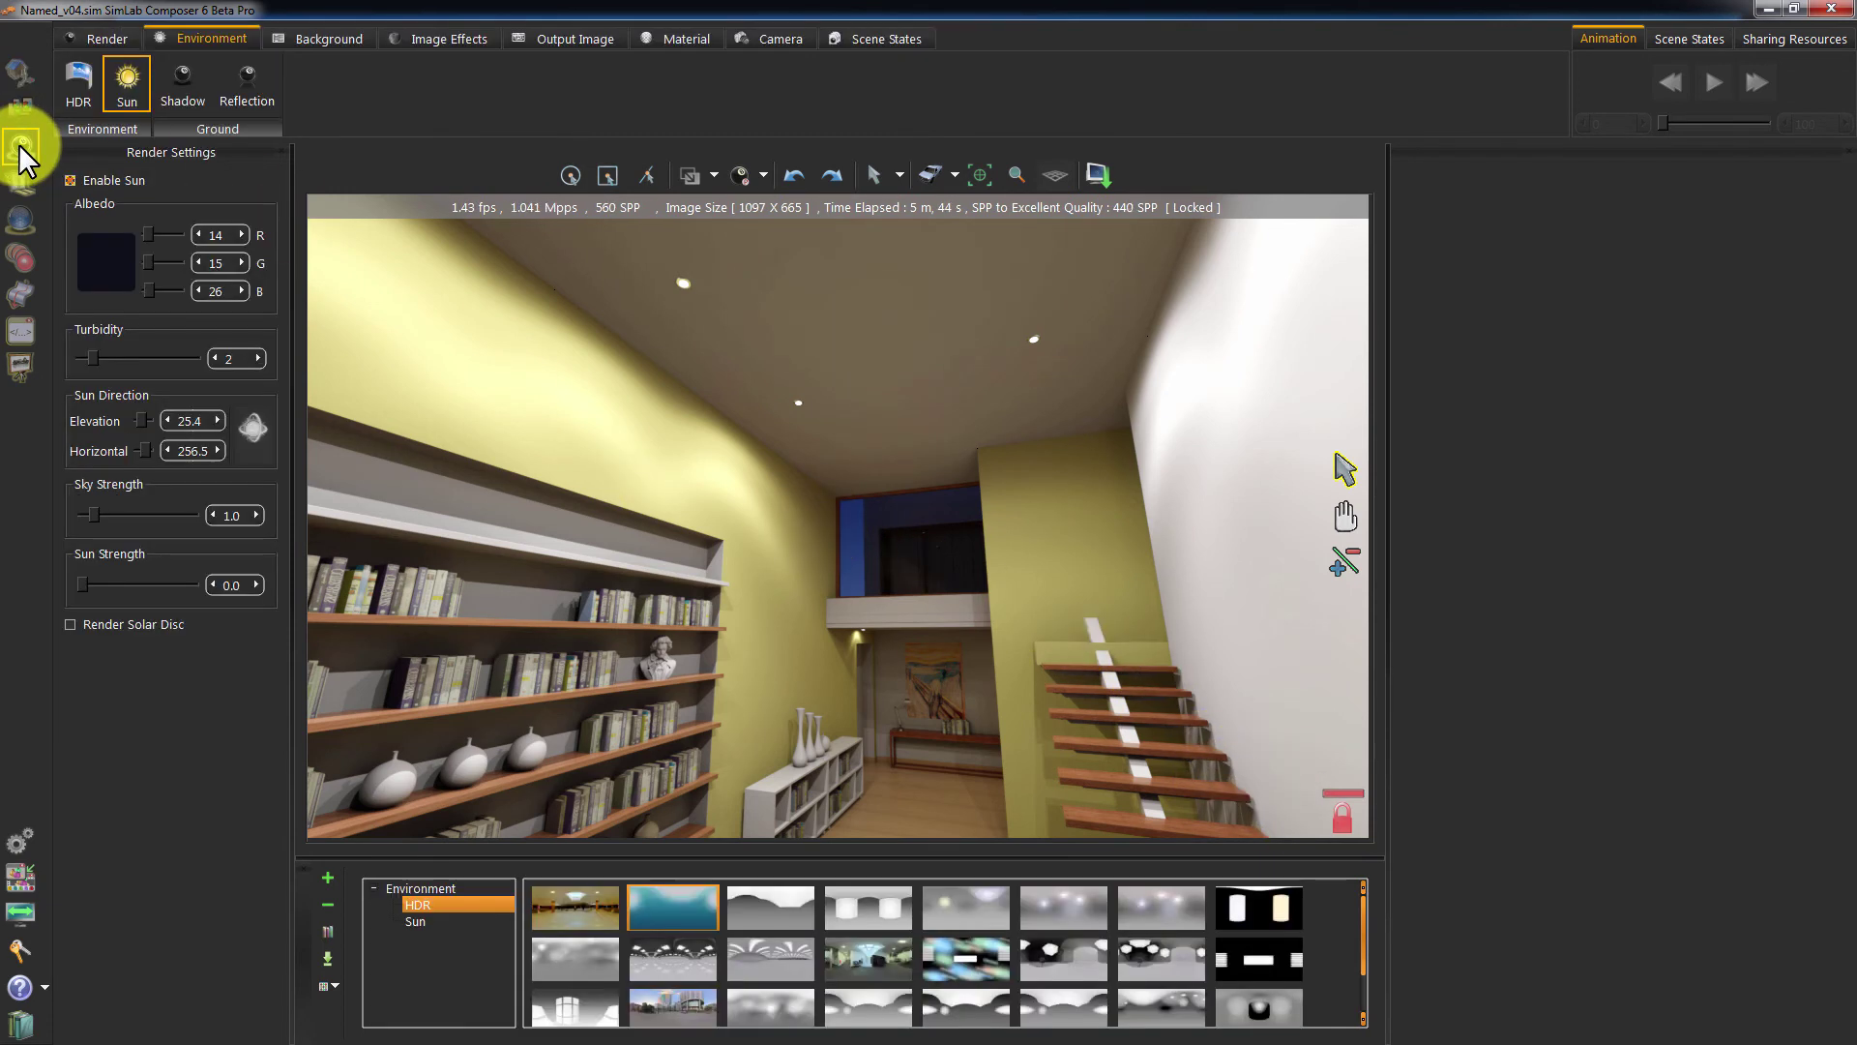
pyautogui.click(456, 46)
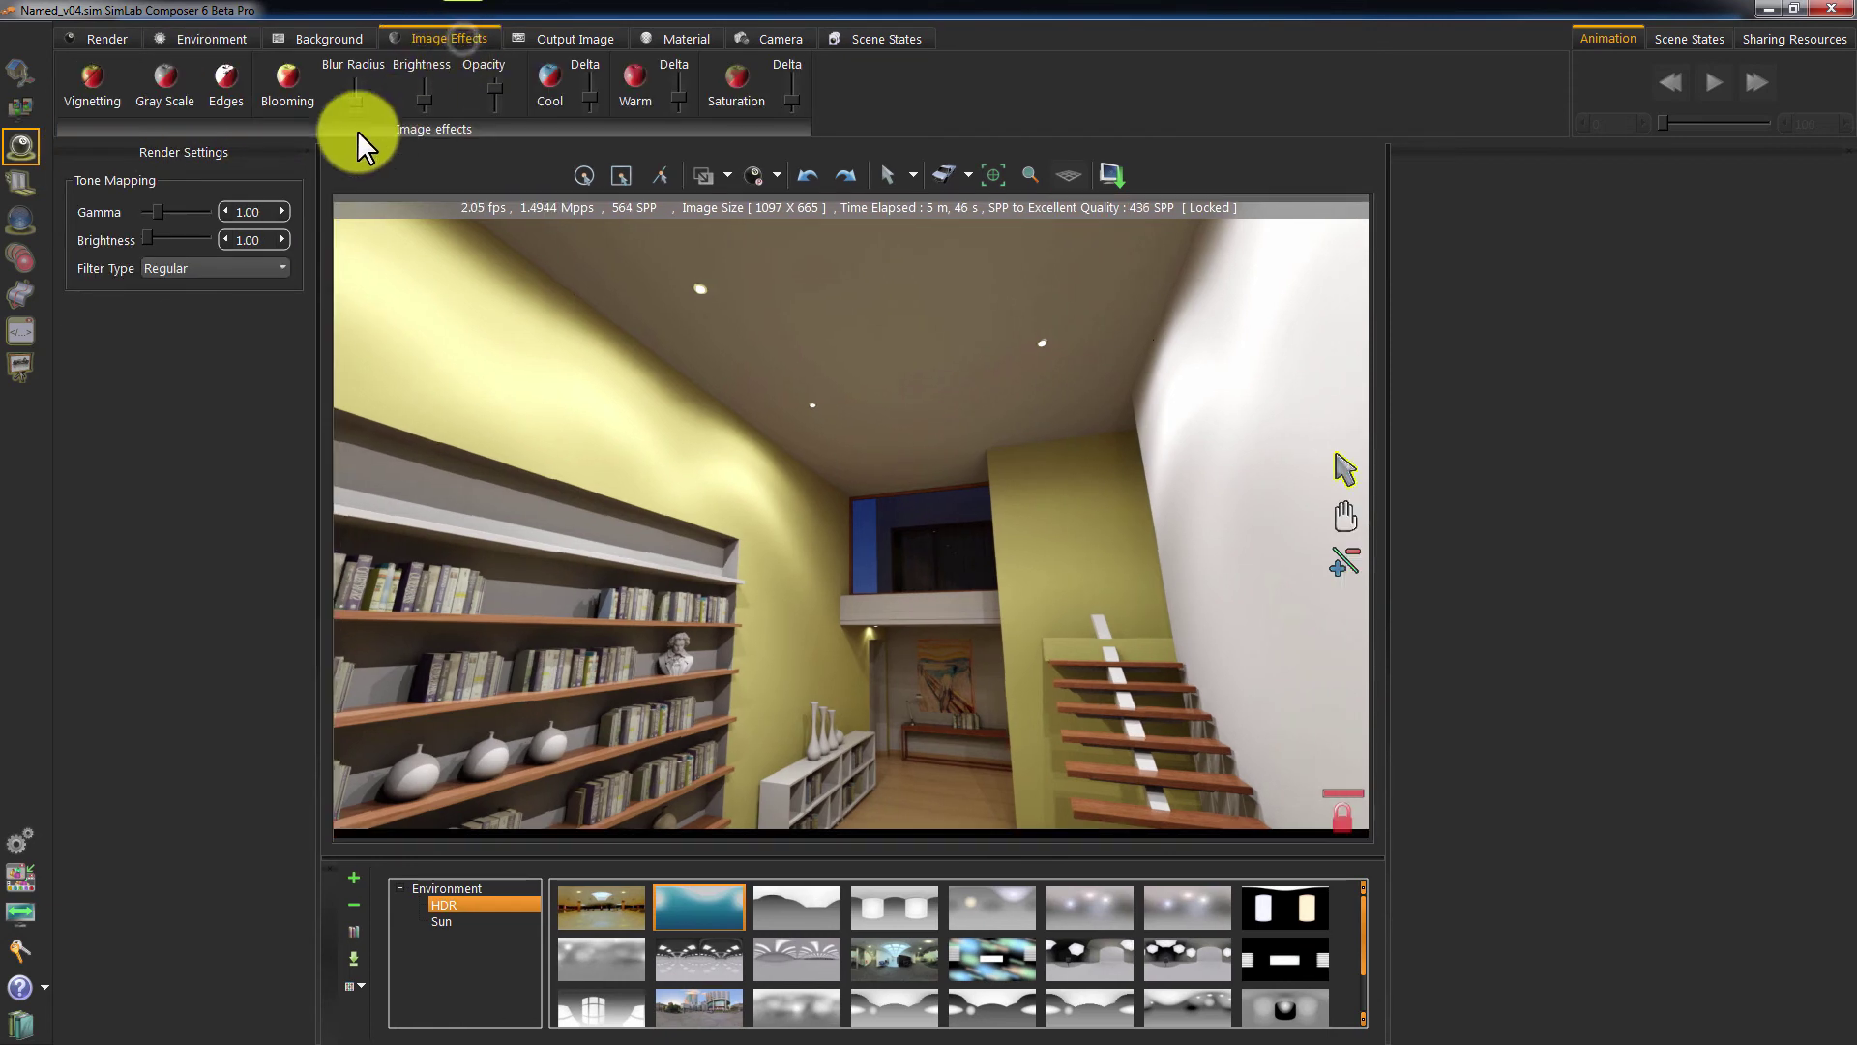
pyautogui.click(283, 207)
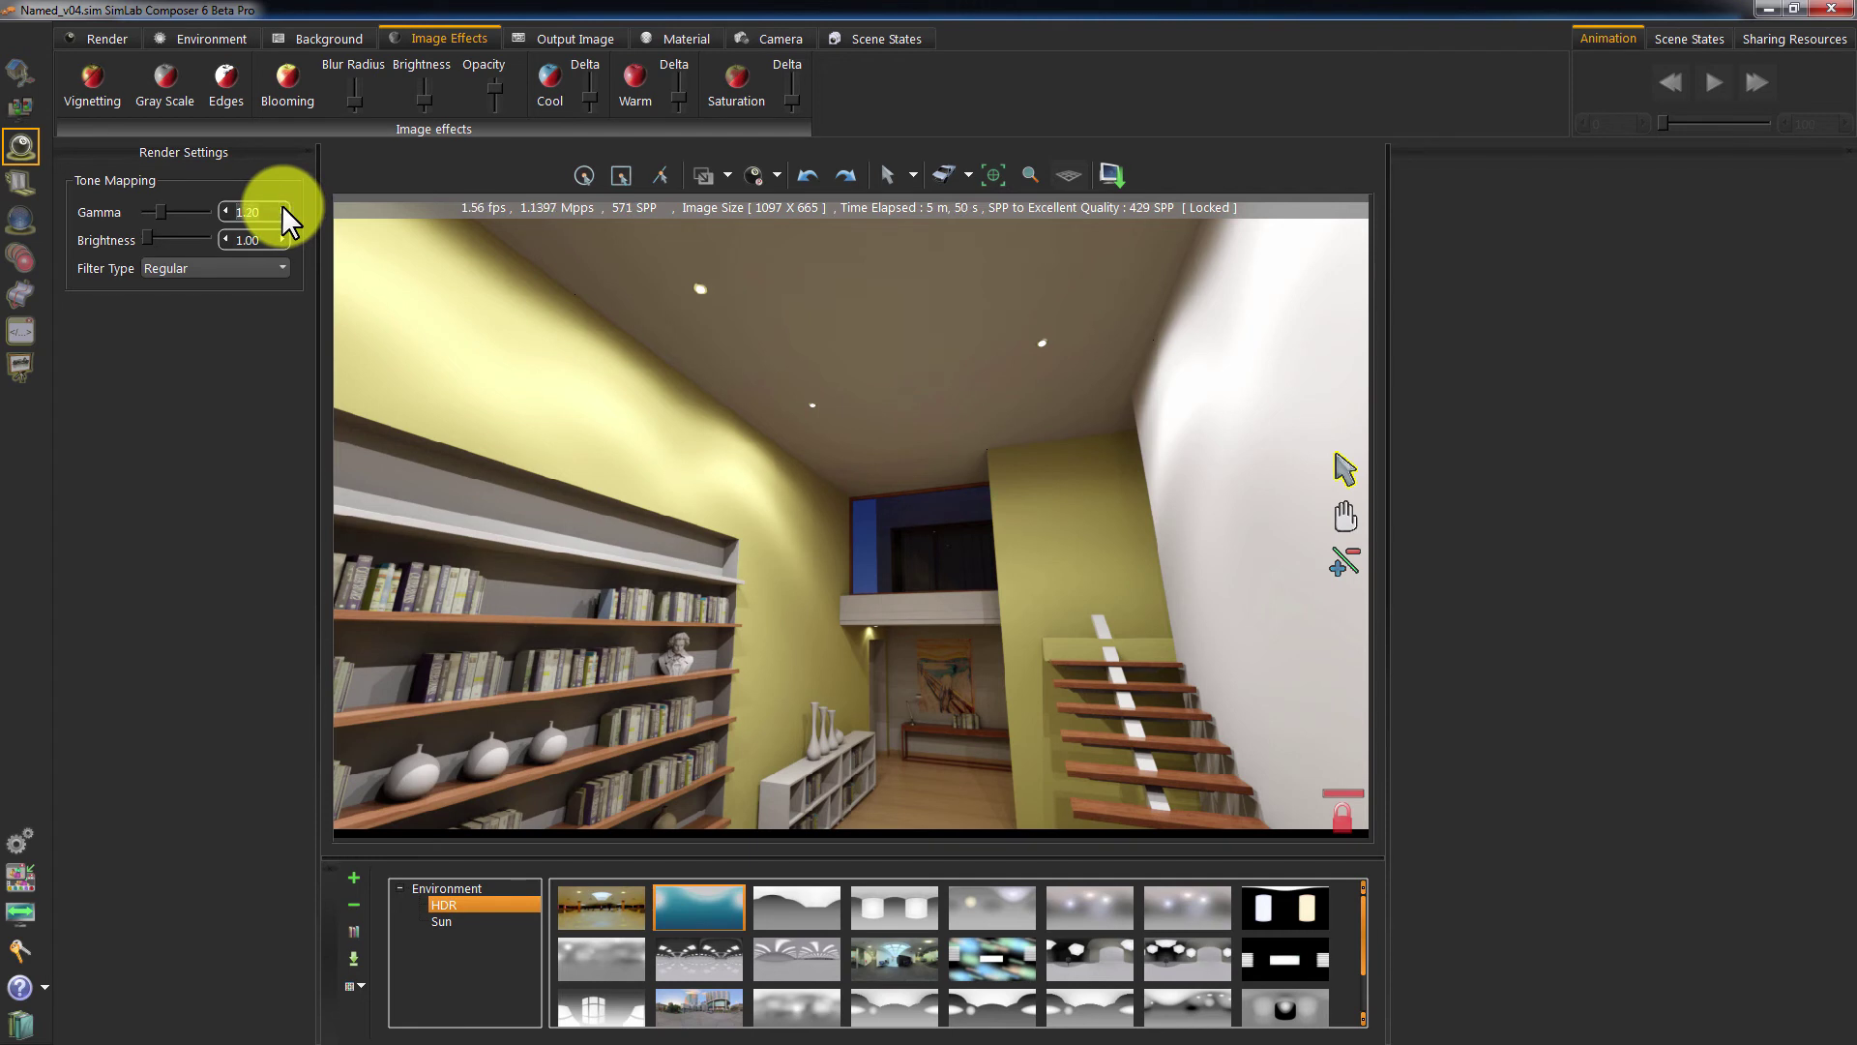
pyautogui.click(283, 207)
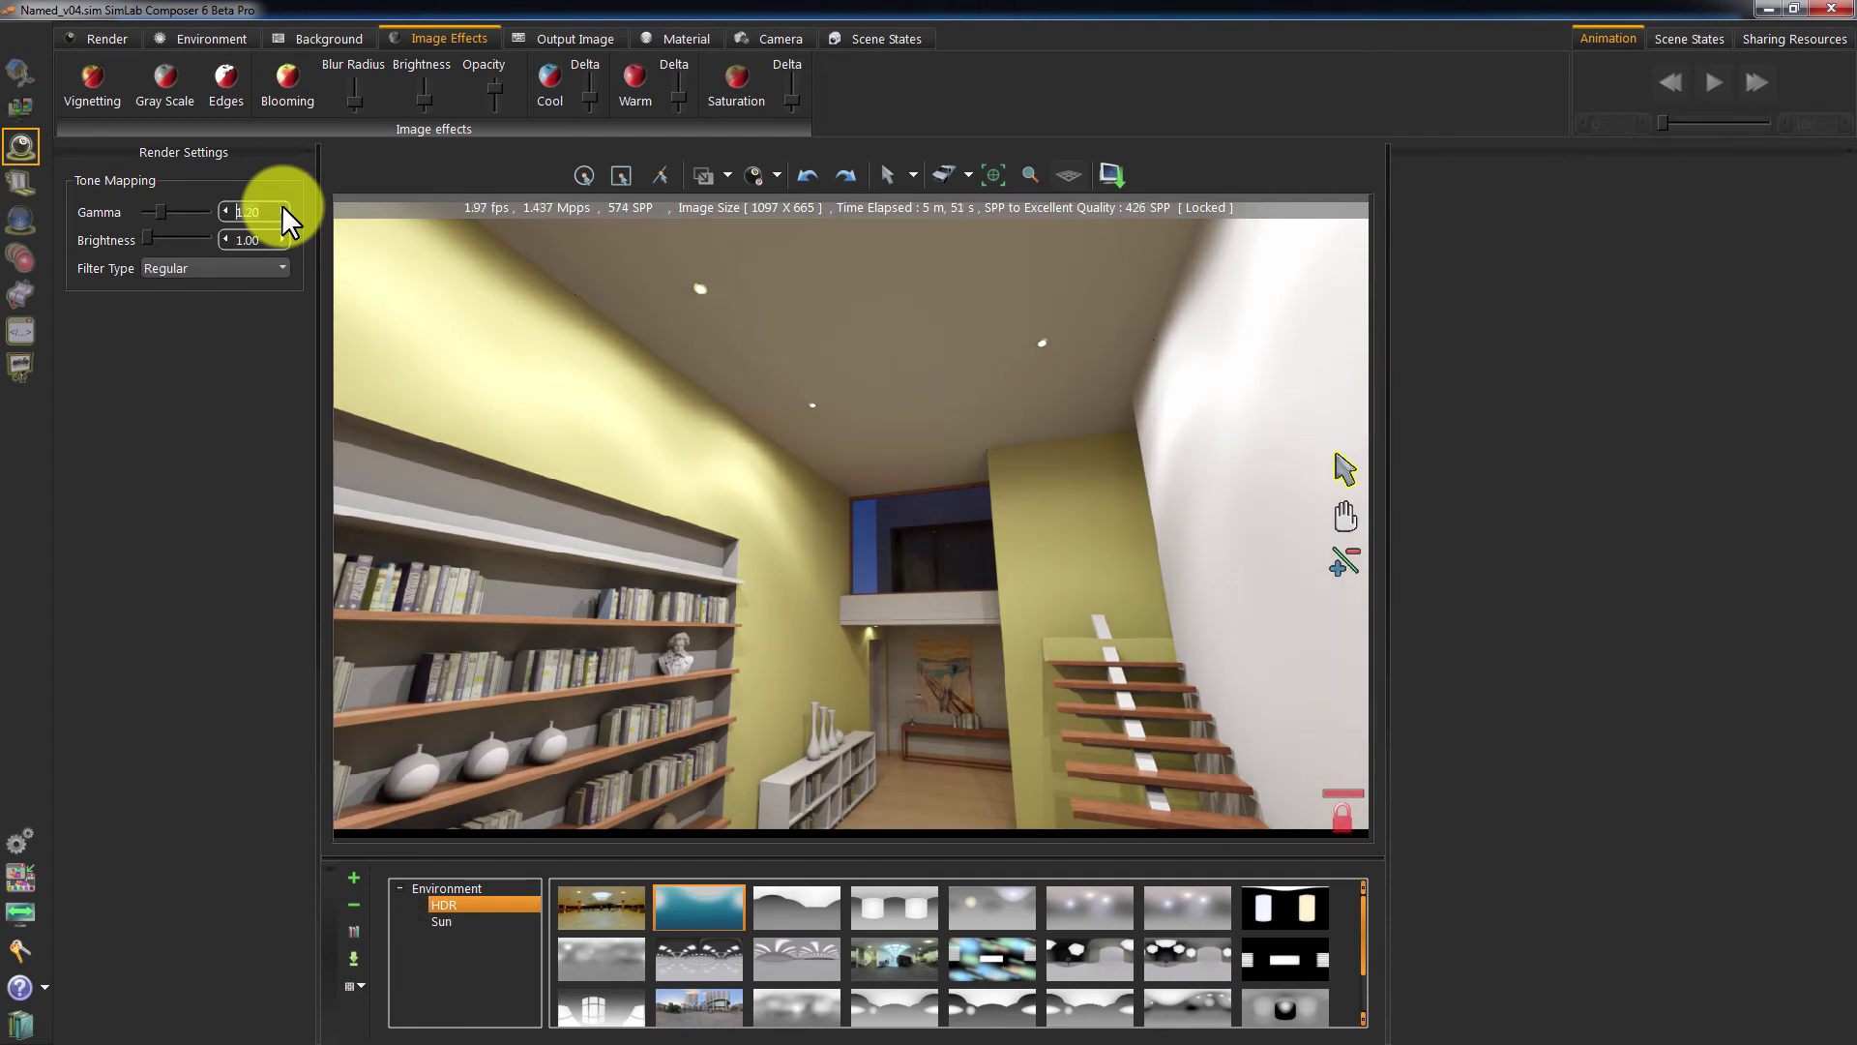
pyautogui.click(282, 207)
pyautogui.click(226, 209)
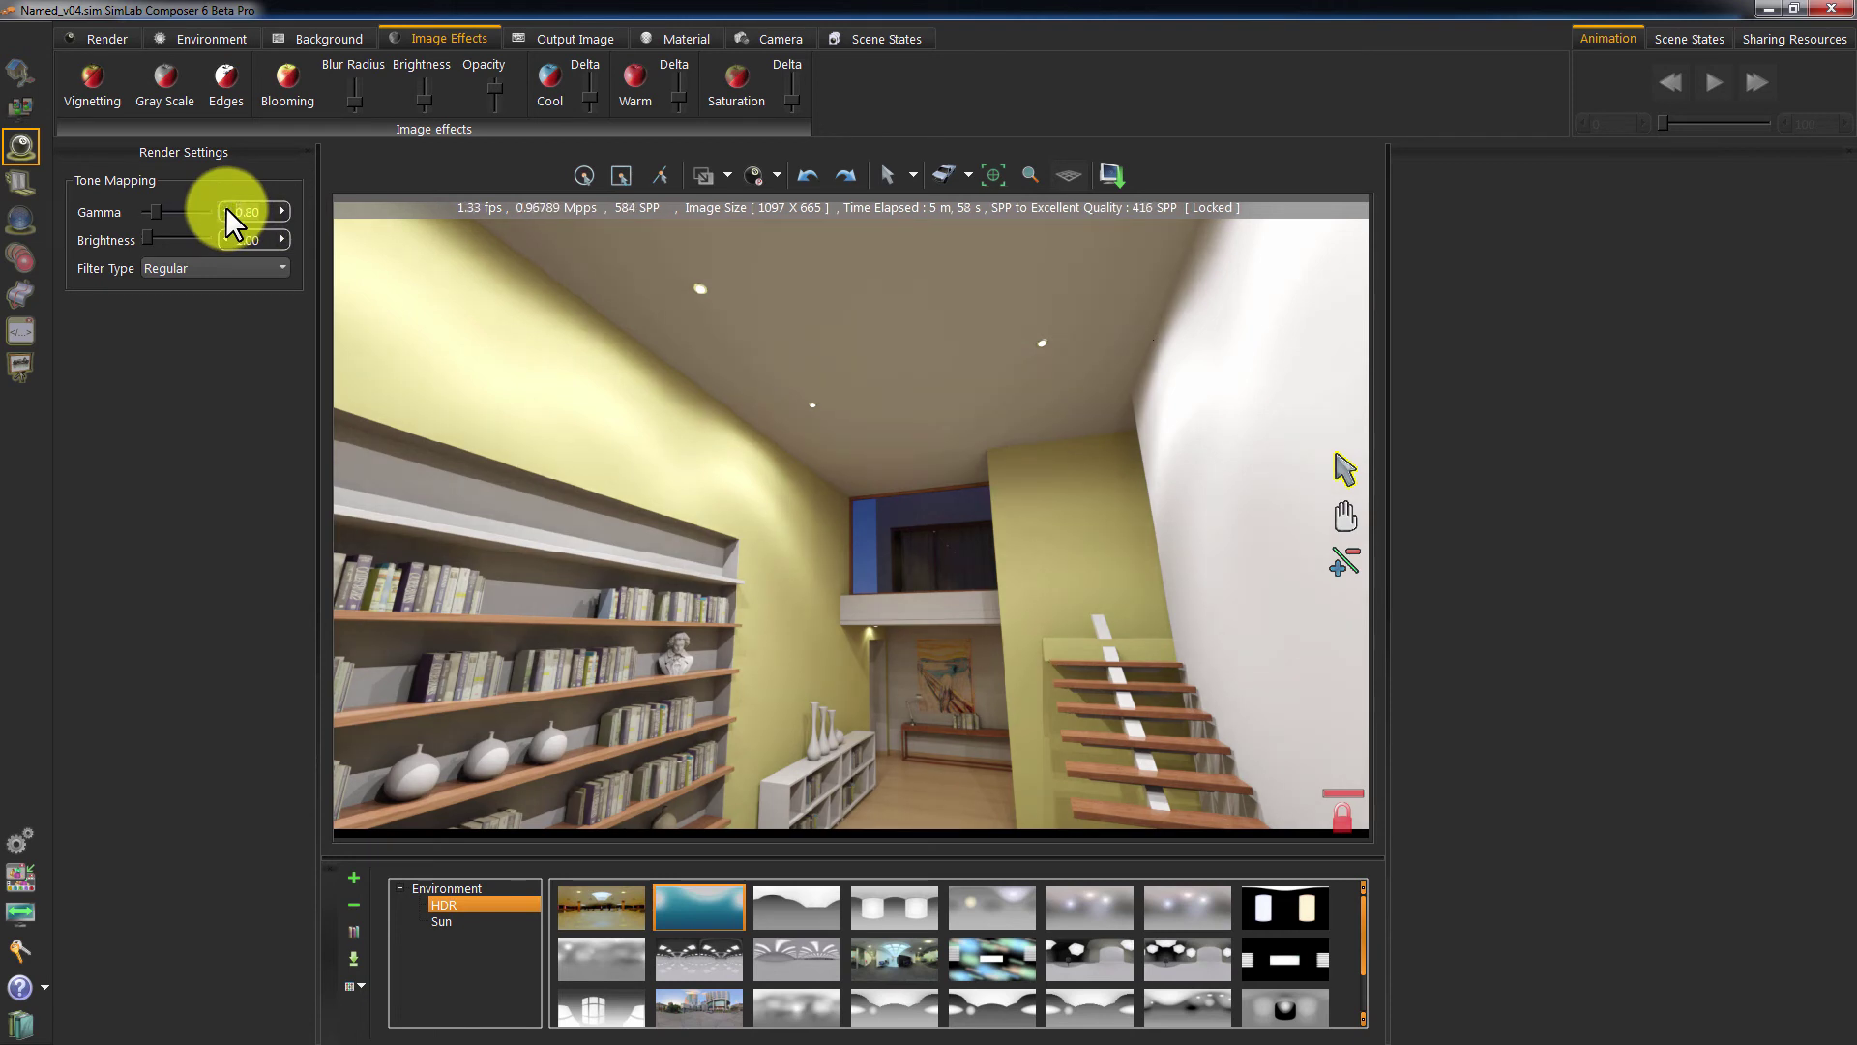
pyautogui.scroll(-1, 226, 209)
pyautogui.click(283, 211)
pyautogui.click(282, 211)
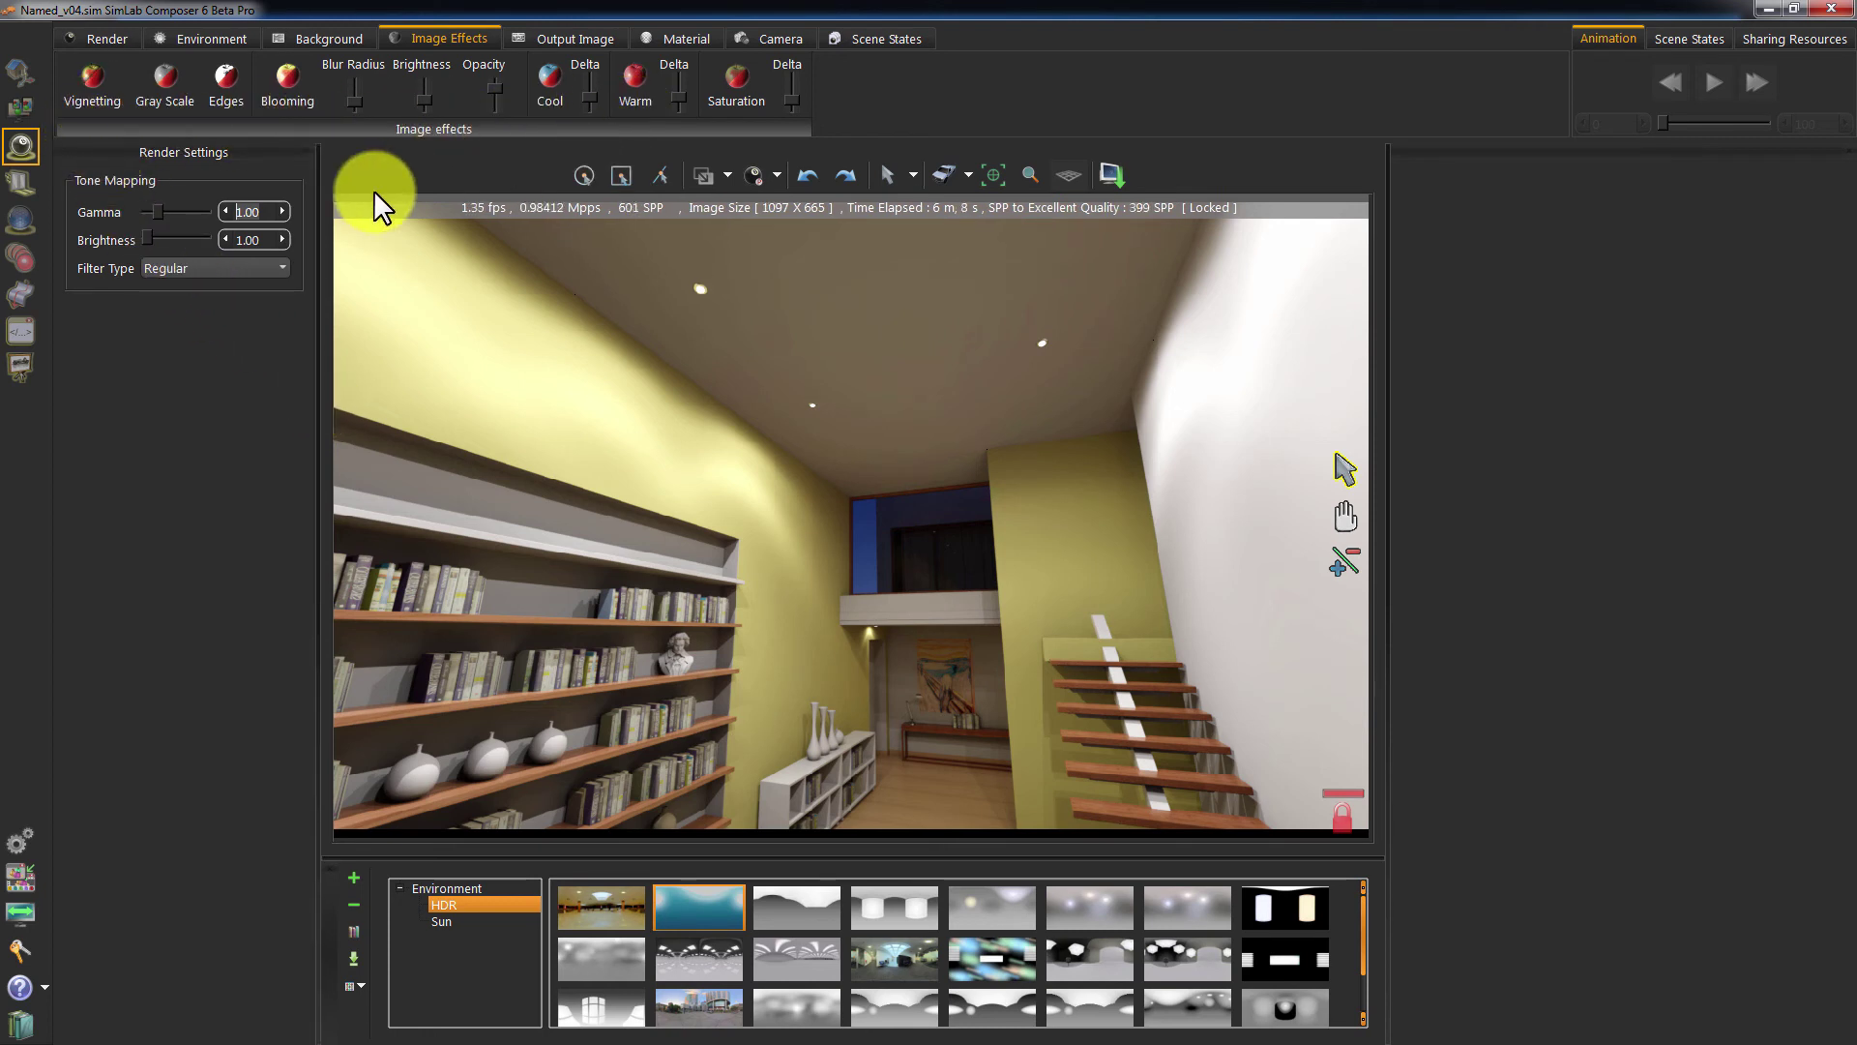
# - Try the vignetting effect on the rendered image and turn it off again
pyautogui.click(117, 95)
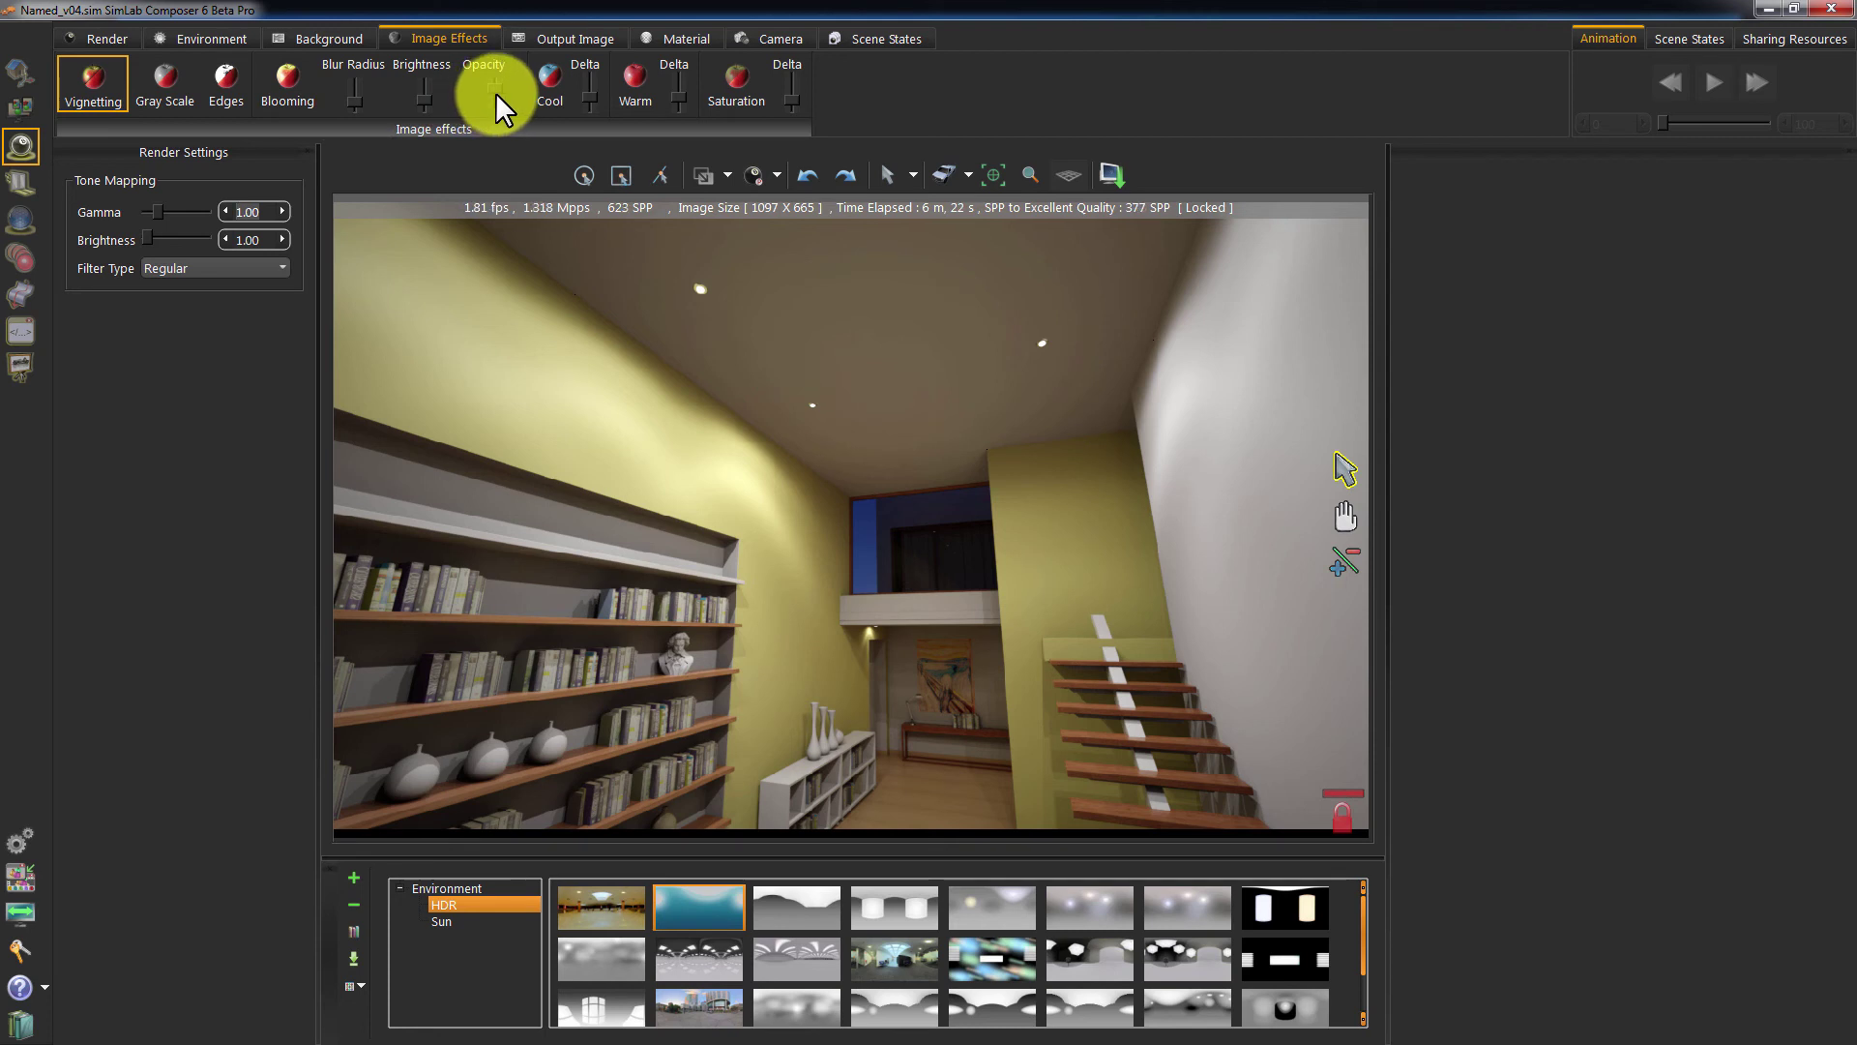
pyautogui.click(109, 83)
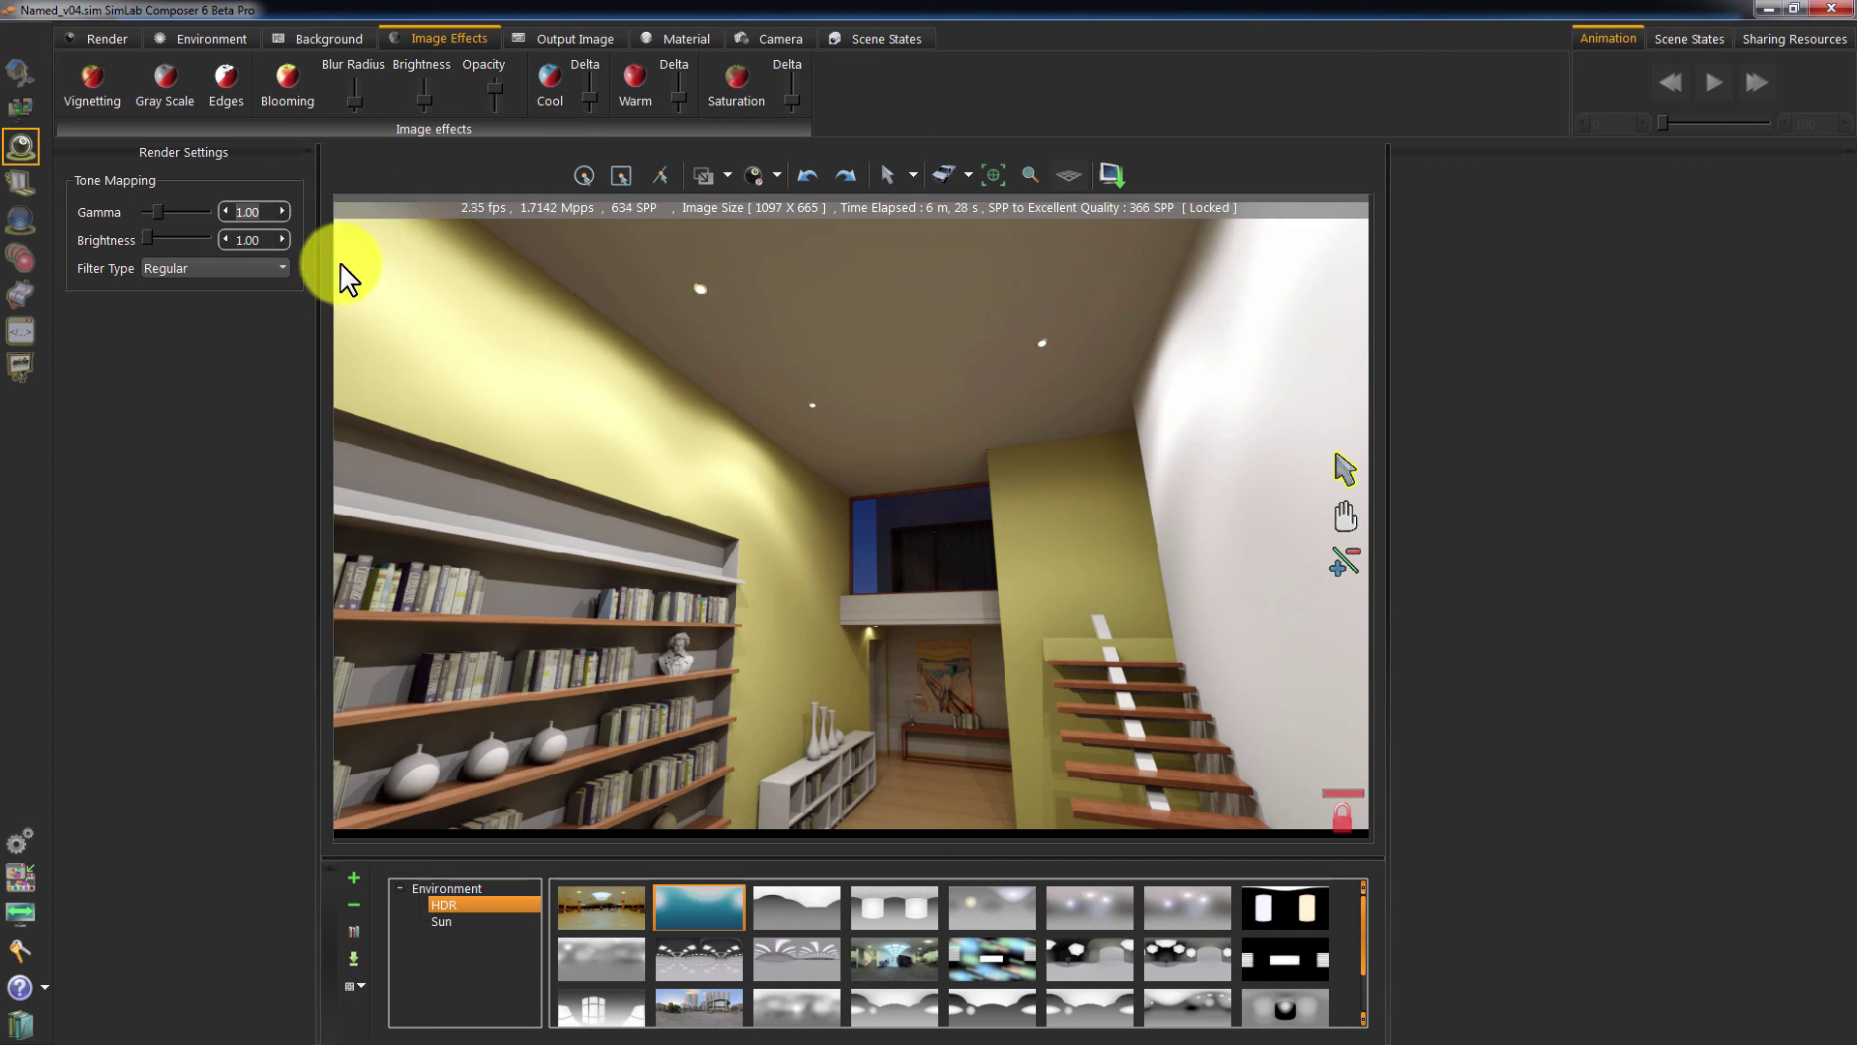
# - Try the vignetting, gray scale and edges effects one at a time on the rendered image, leaving all of them off
pyautogui.click(97, 73)
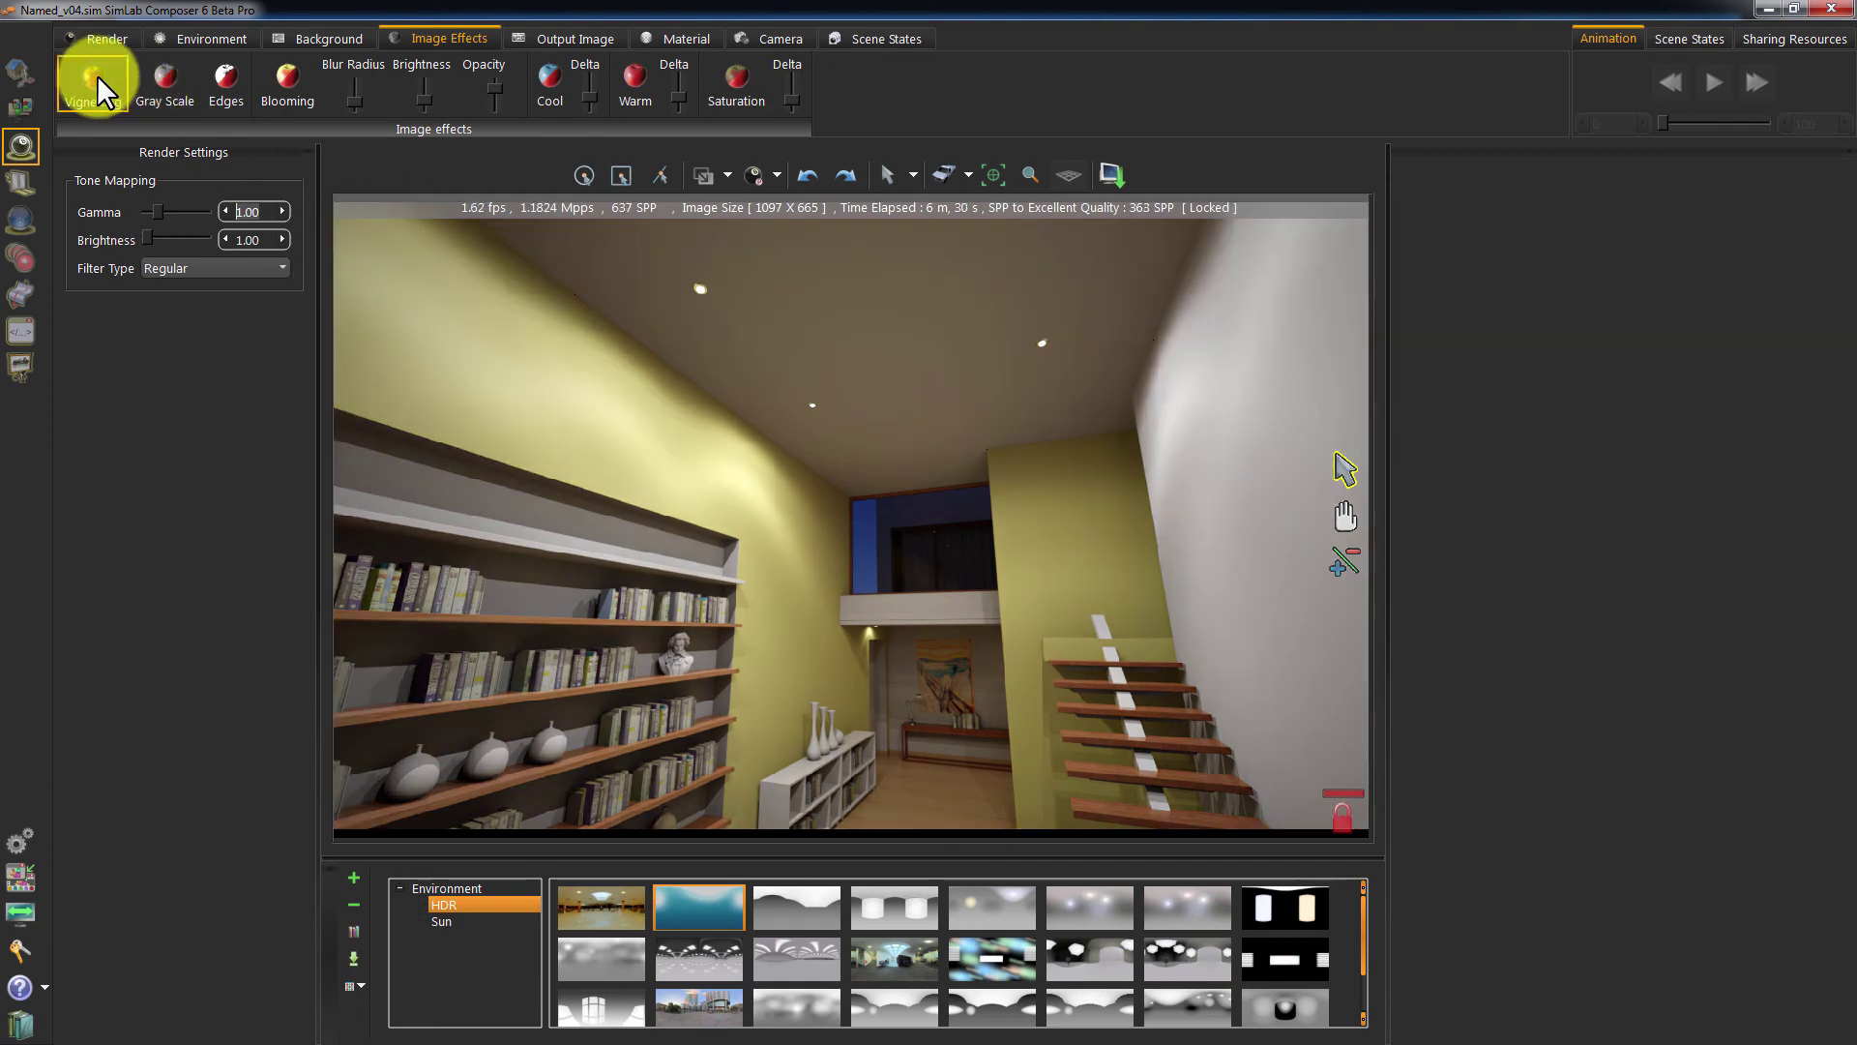
pyautogui.click(166, 78)
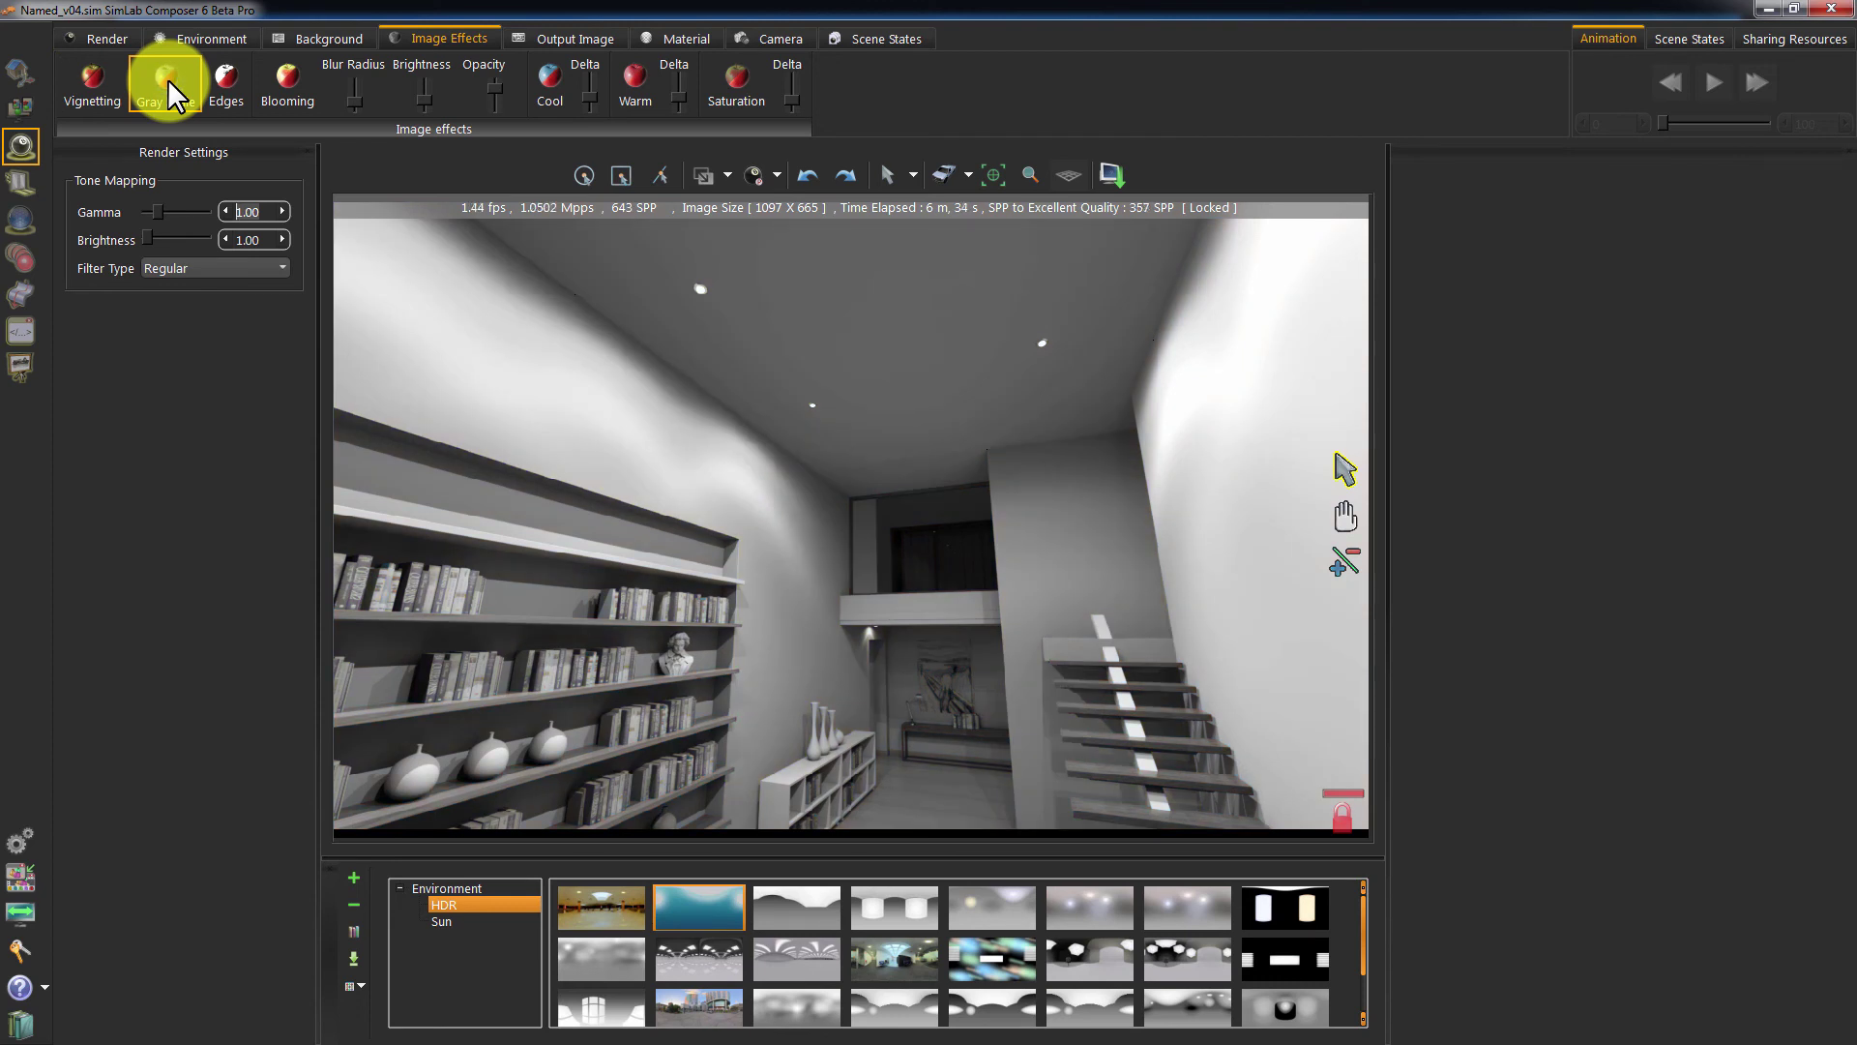
pyautogui.click(180, 84)
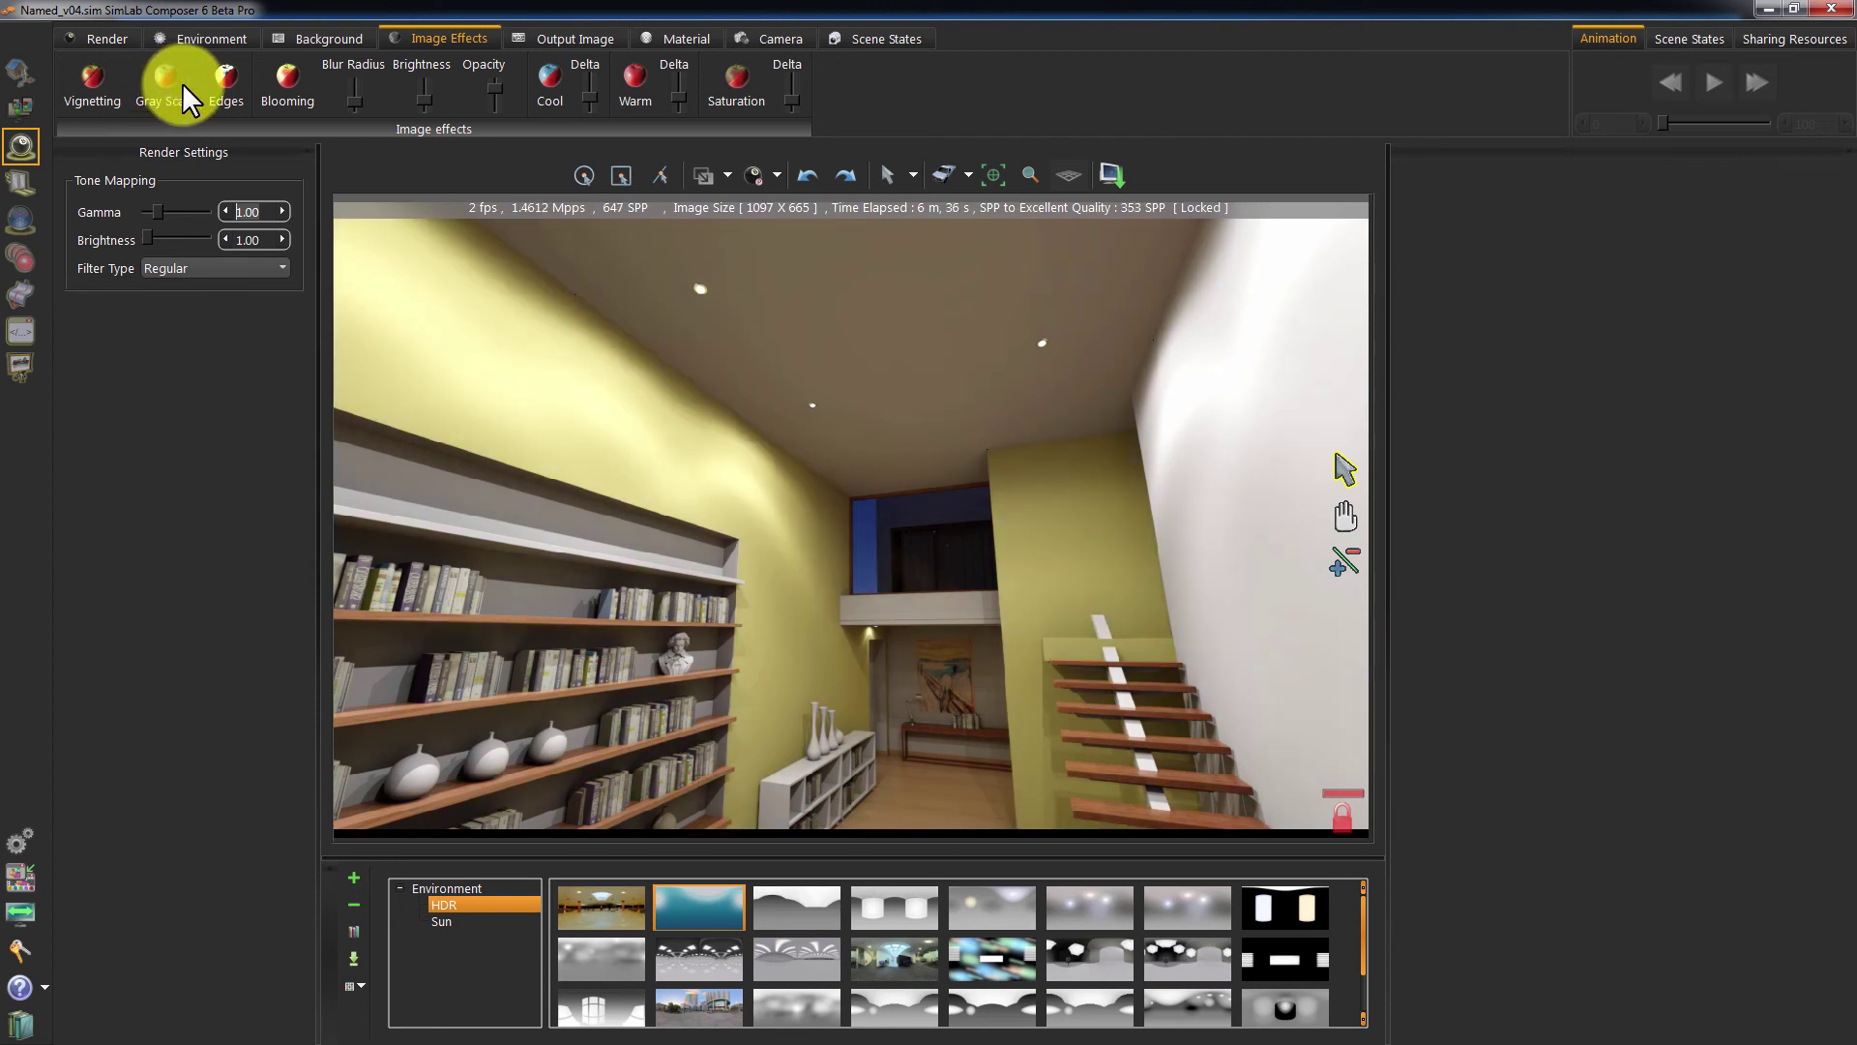
pyautogui.click(225, 79)
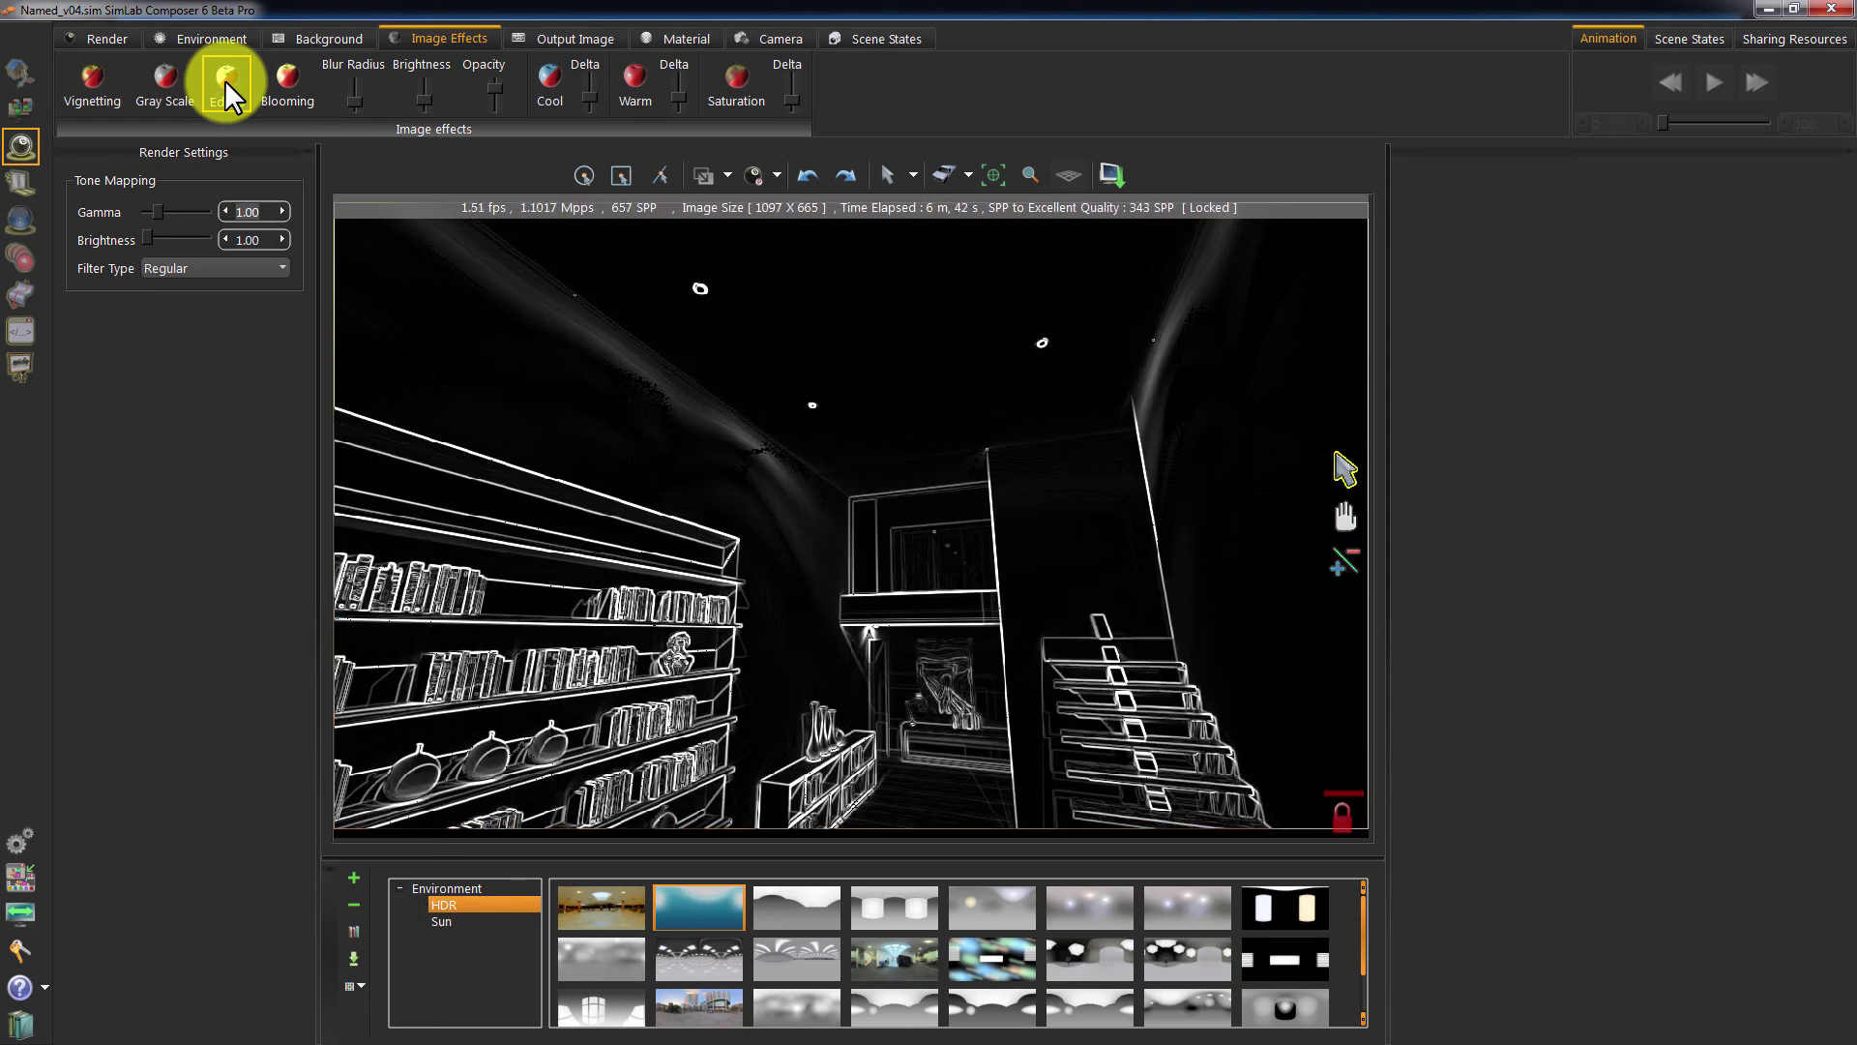
pyautogui.click(224, 79)
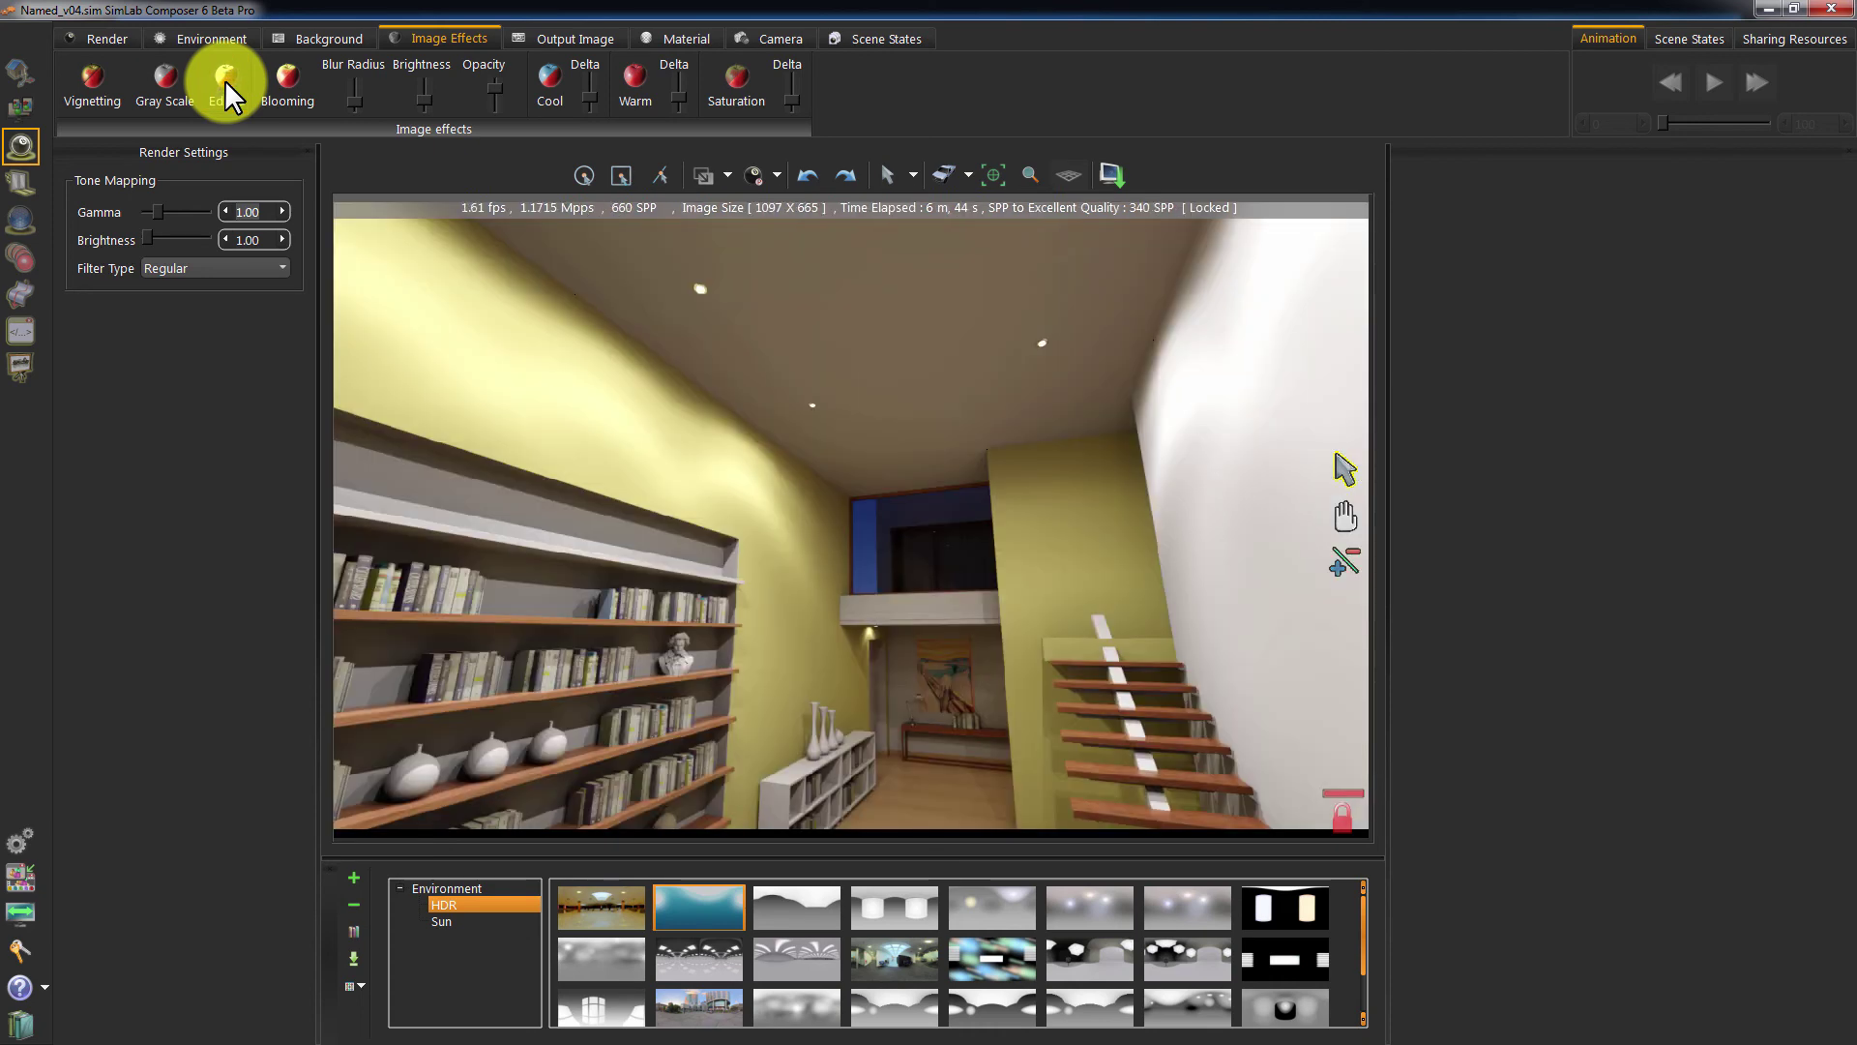
# - Try the blooming effect with different blur radius, brightness and opacity levels on the rendered image, and turn it off again
pyautogui.click(287, 83)
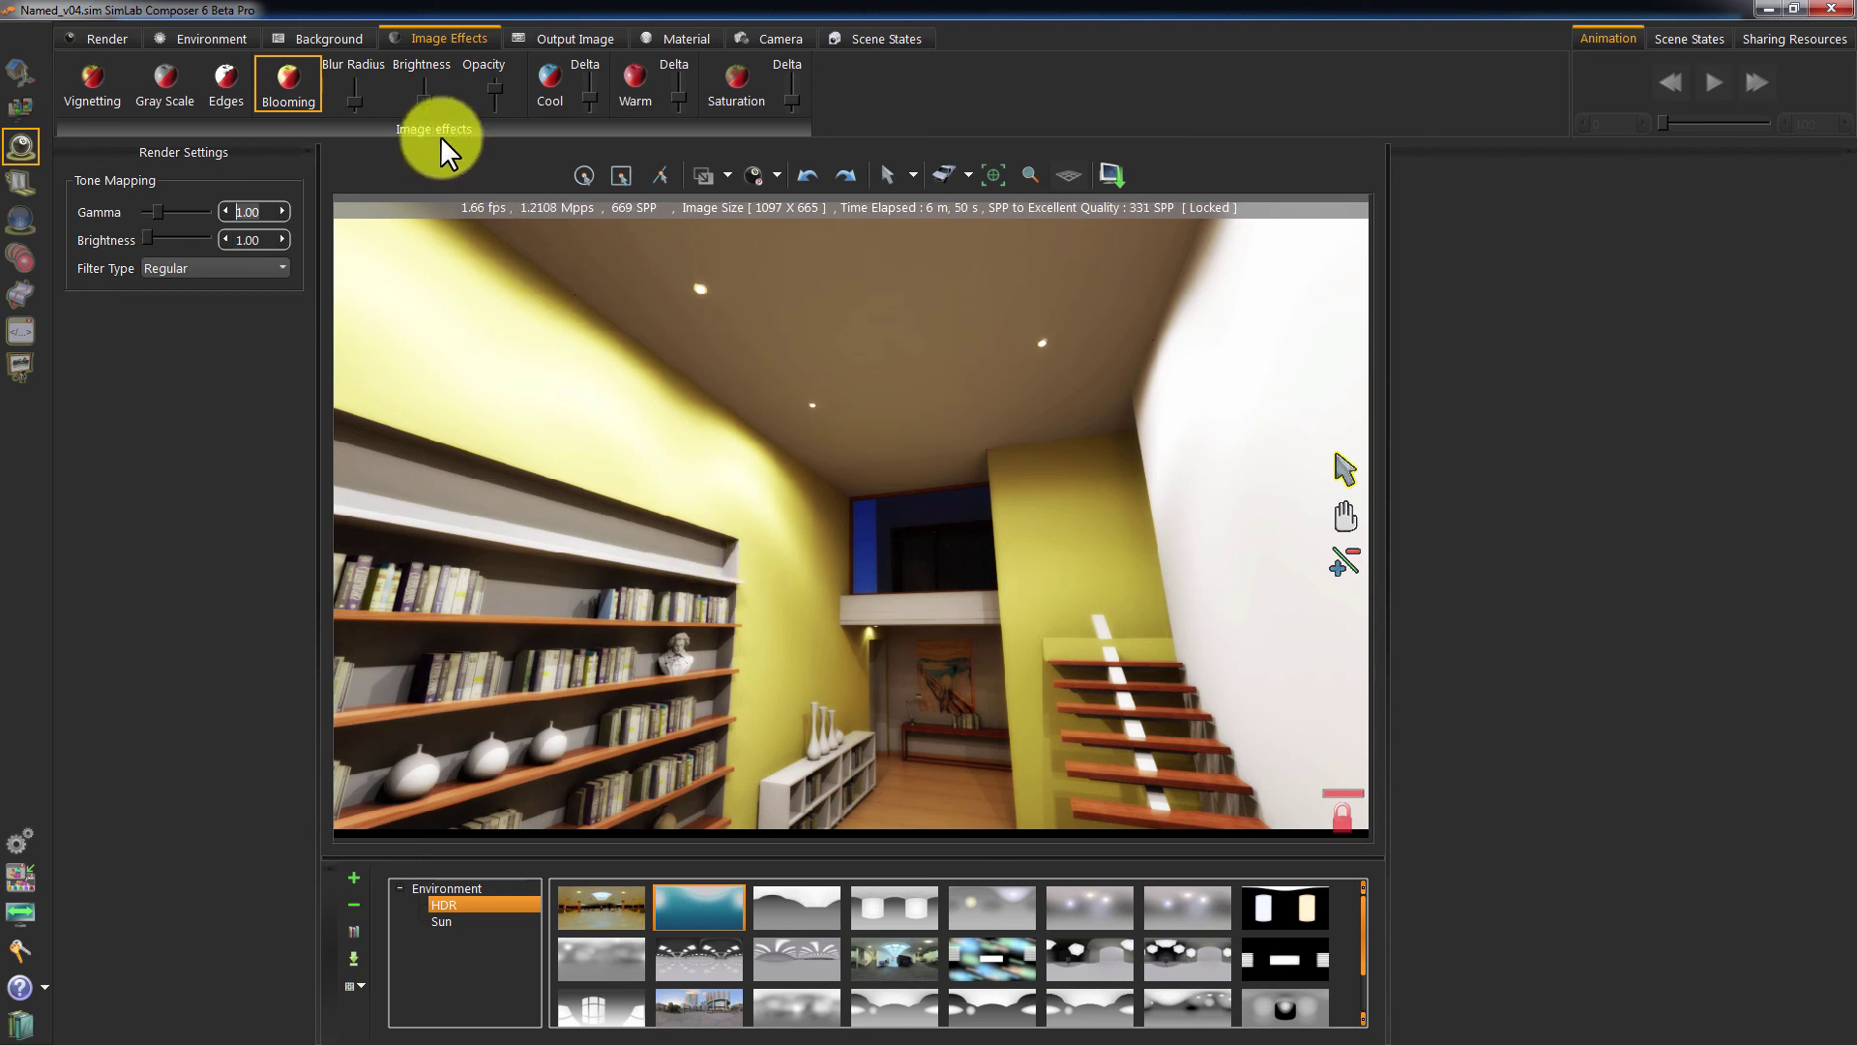
pyautogui.moveTo(357, 99); pyautogui.dragTo(356, 56)
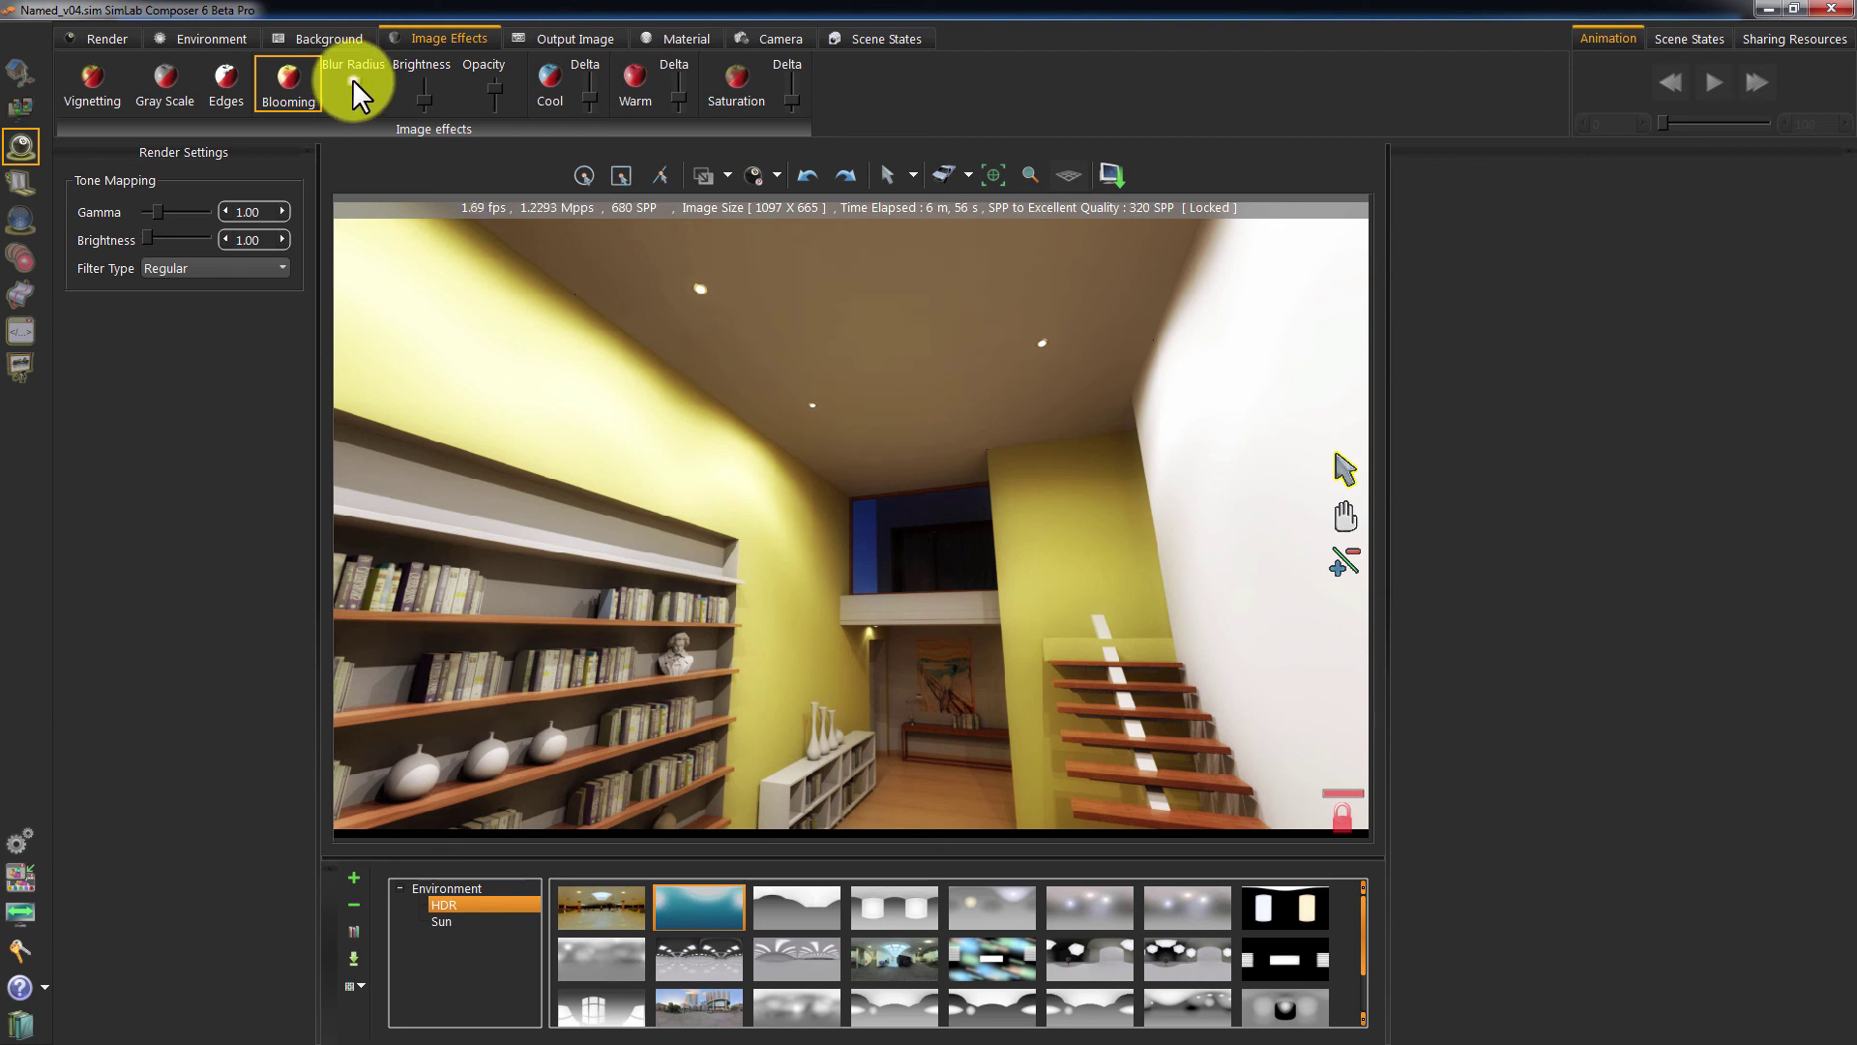
pyautogui.moveTo(352, 79); pyautogui.dragTo(352, 119)
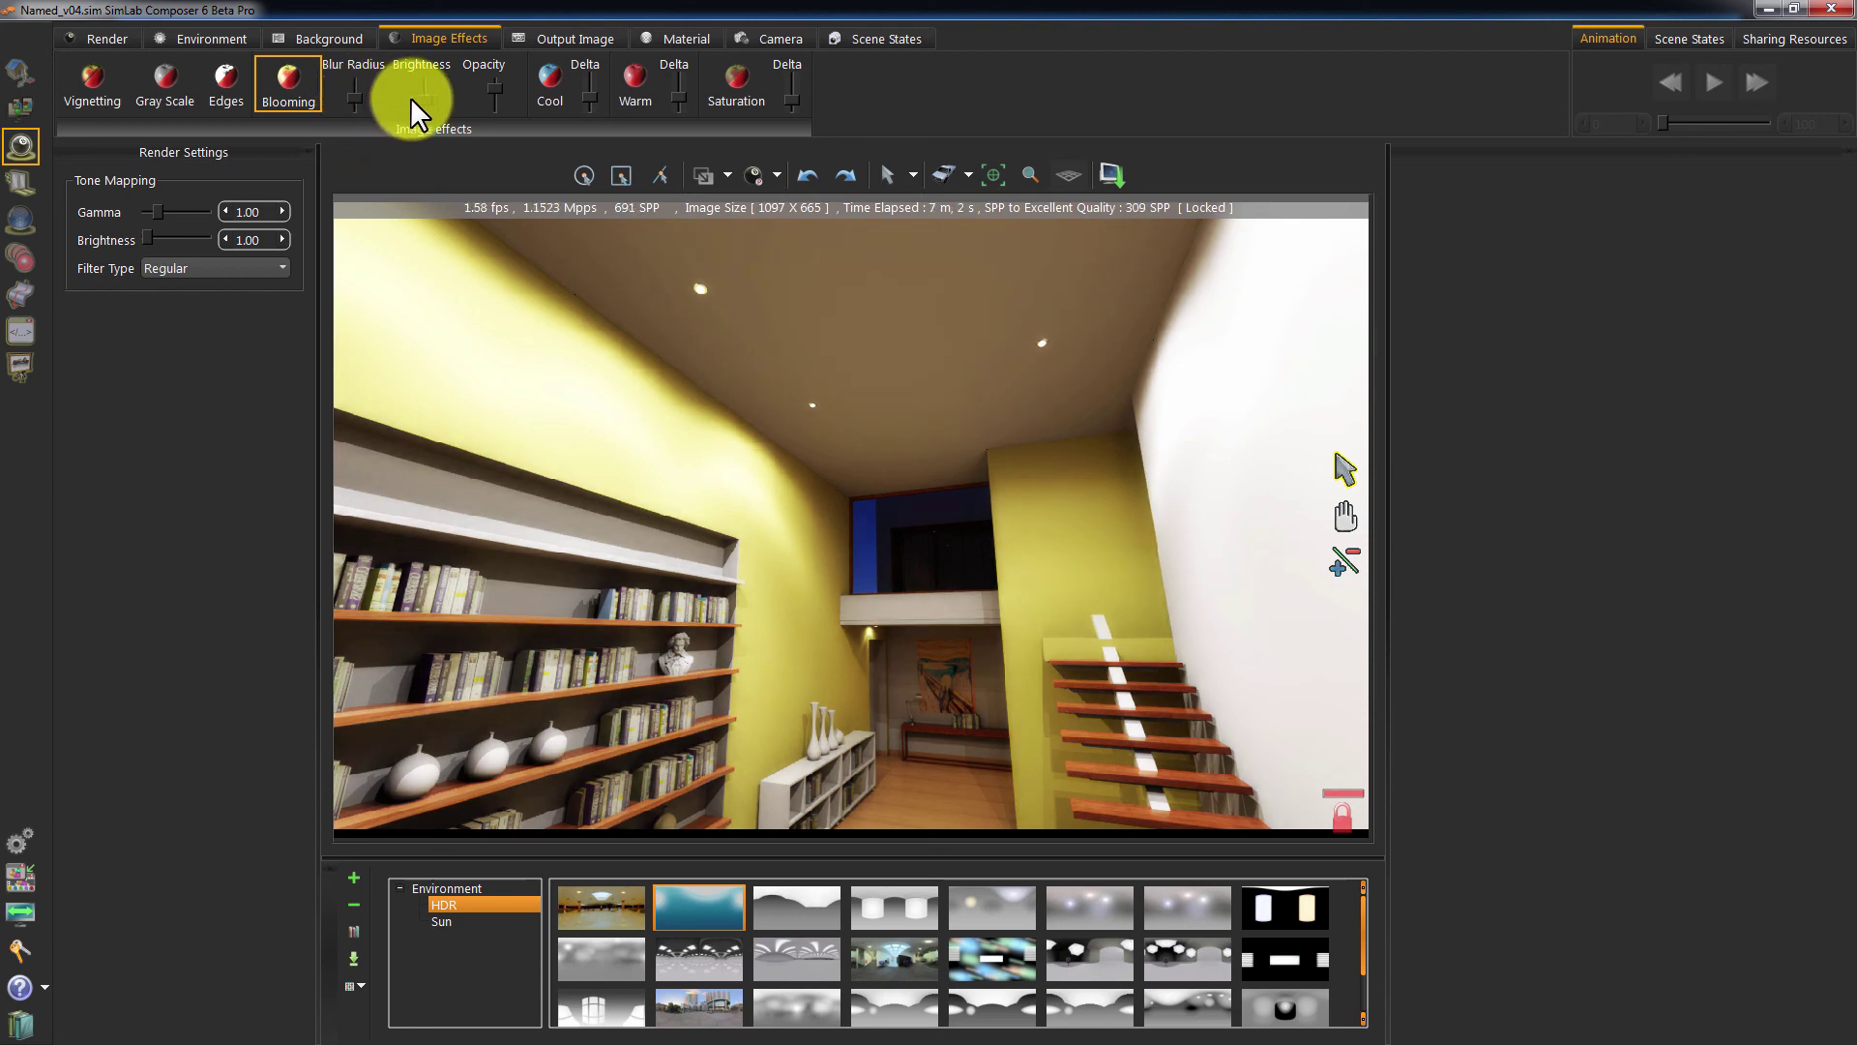
pyautogui.moveTo(424, 89); pyautogui.dragTo(423, 43)
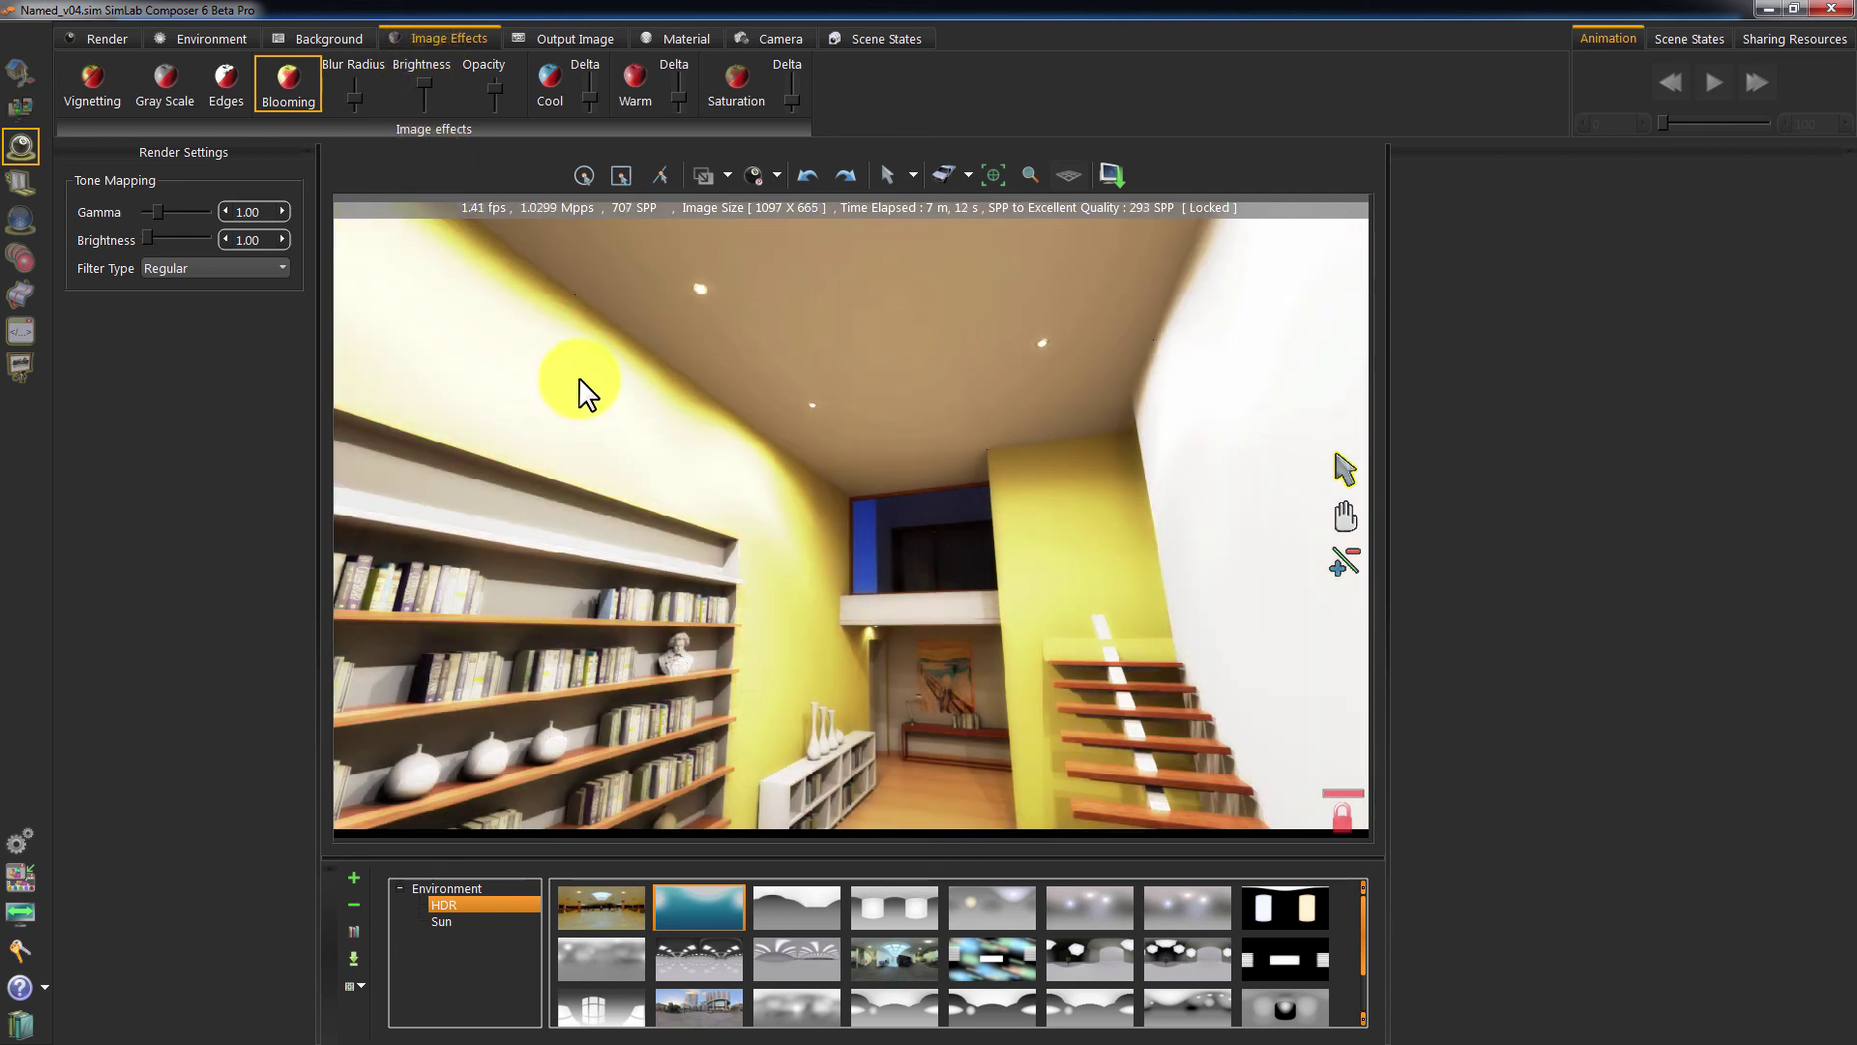
pyautogui.moveTo(495, 89)
pyautogui.mouseDown()
pyautogui.moveTo(495, 120)
pyautogui.moveTo(496, 61)
pyautogui.moveTo(424, 100)
pyautogui.moveTo(494, 99)
pyautogui.mouseUp()
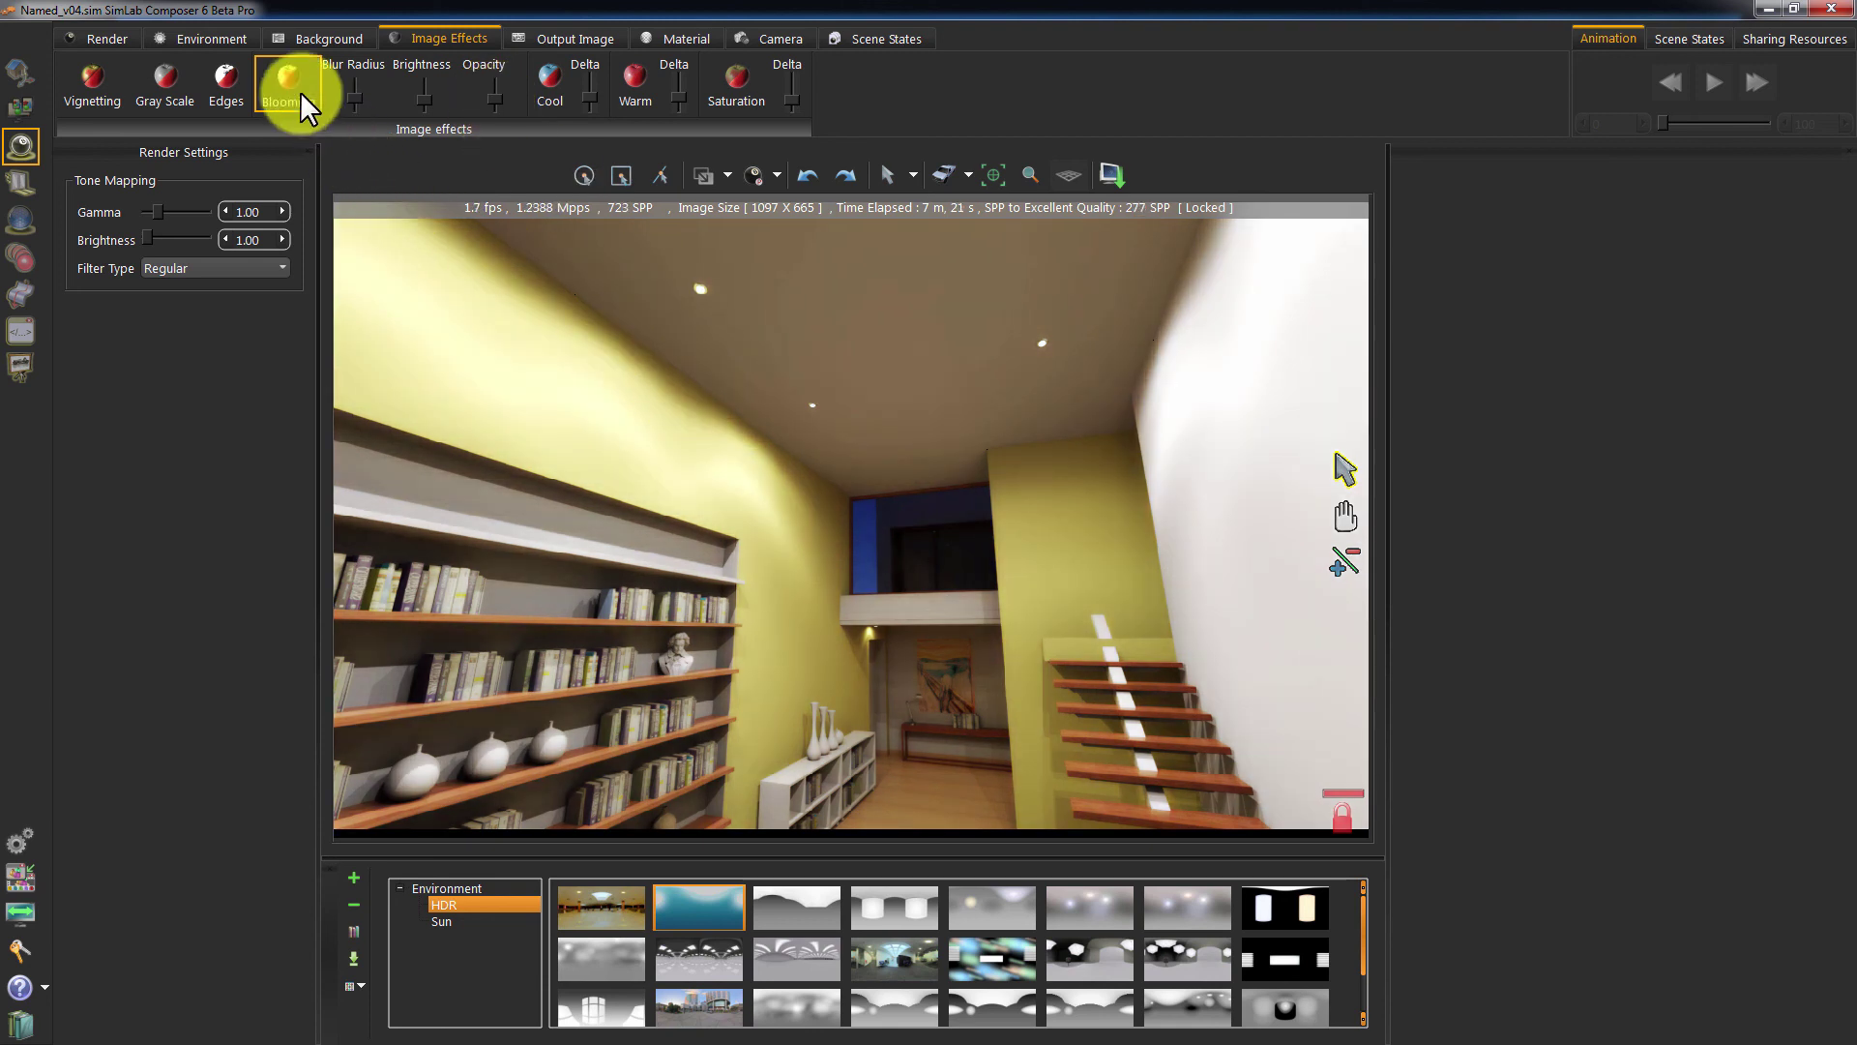
pyautogui.click(300, 91)
# - Try the cool effect with a raised delta, and replace it with the warm effect at a higher and a lower delta
pyautogui.click(571, 93)
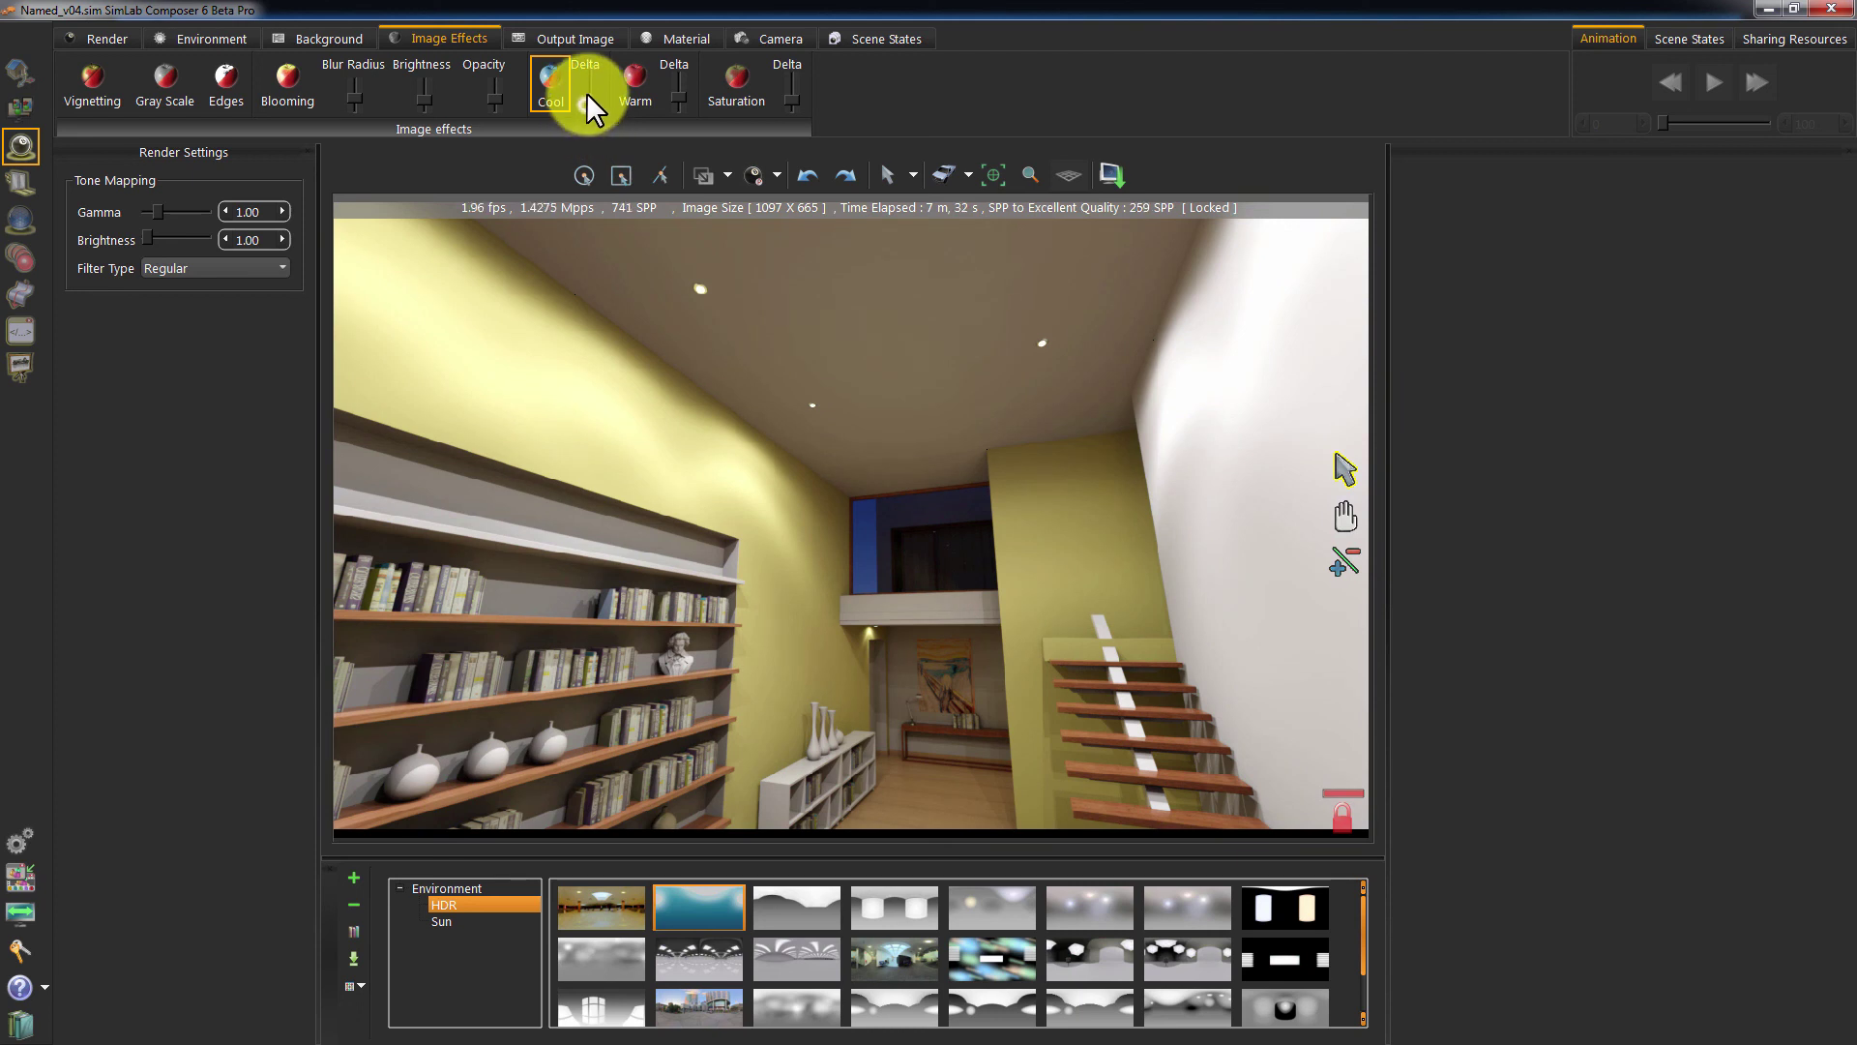
pyautogui.click(589, 58)
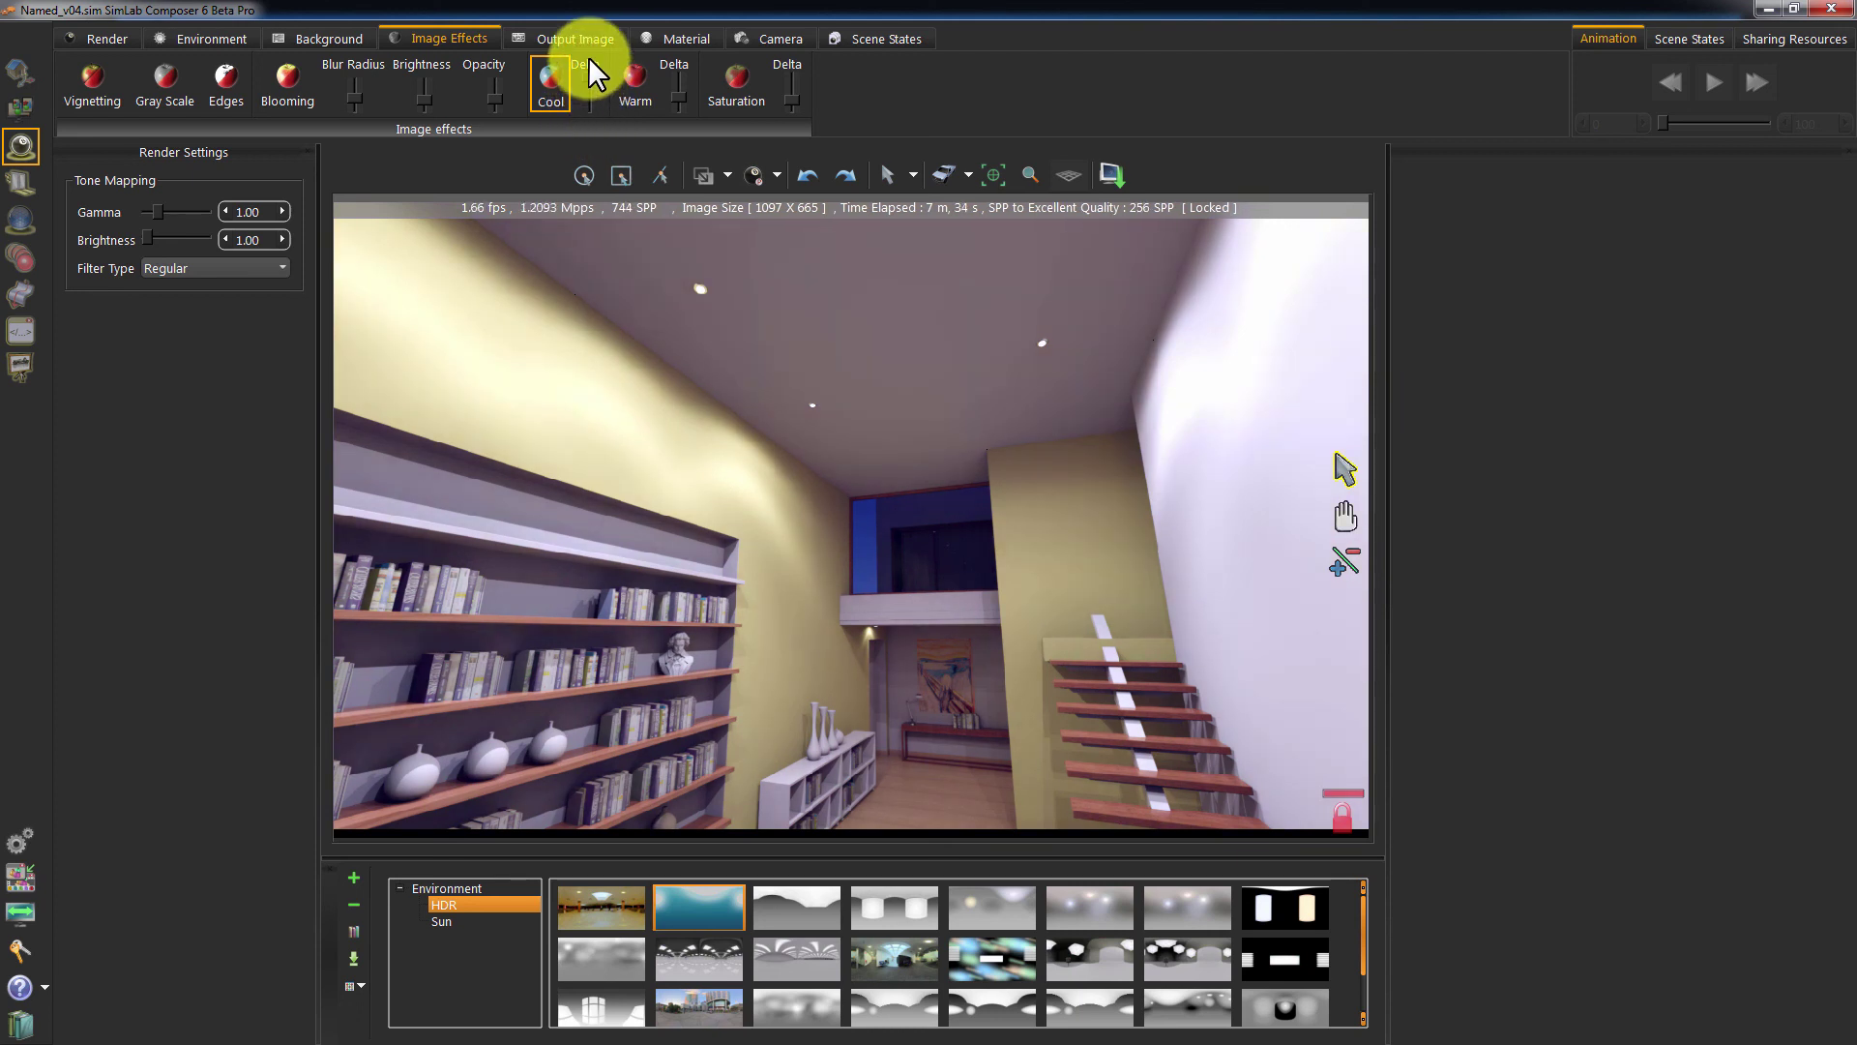
pyautogui.click(642, 80)
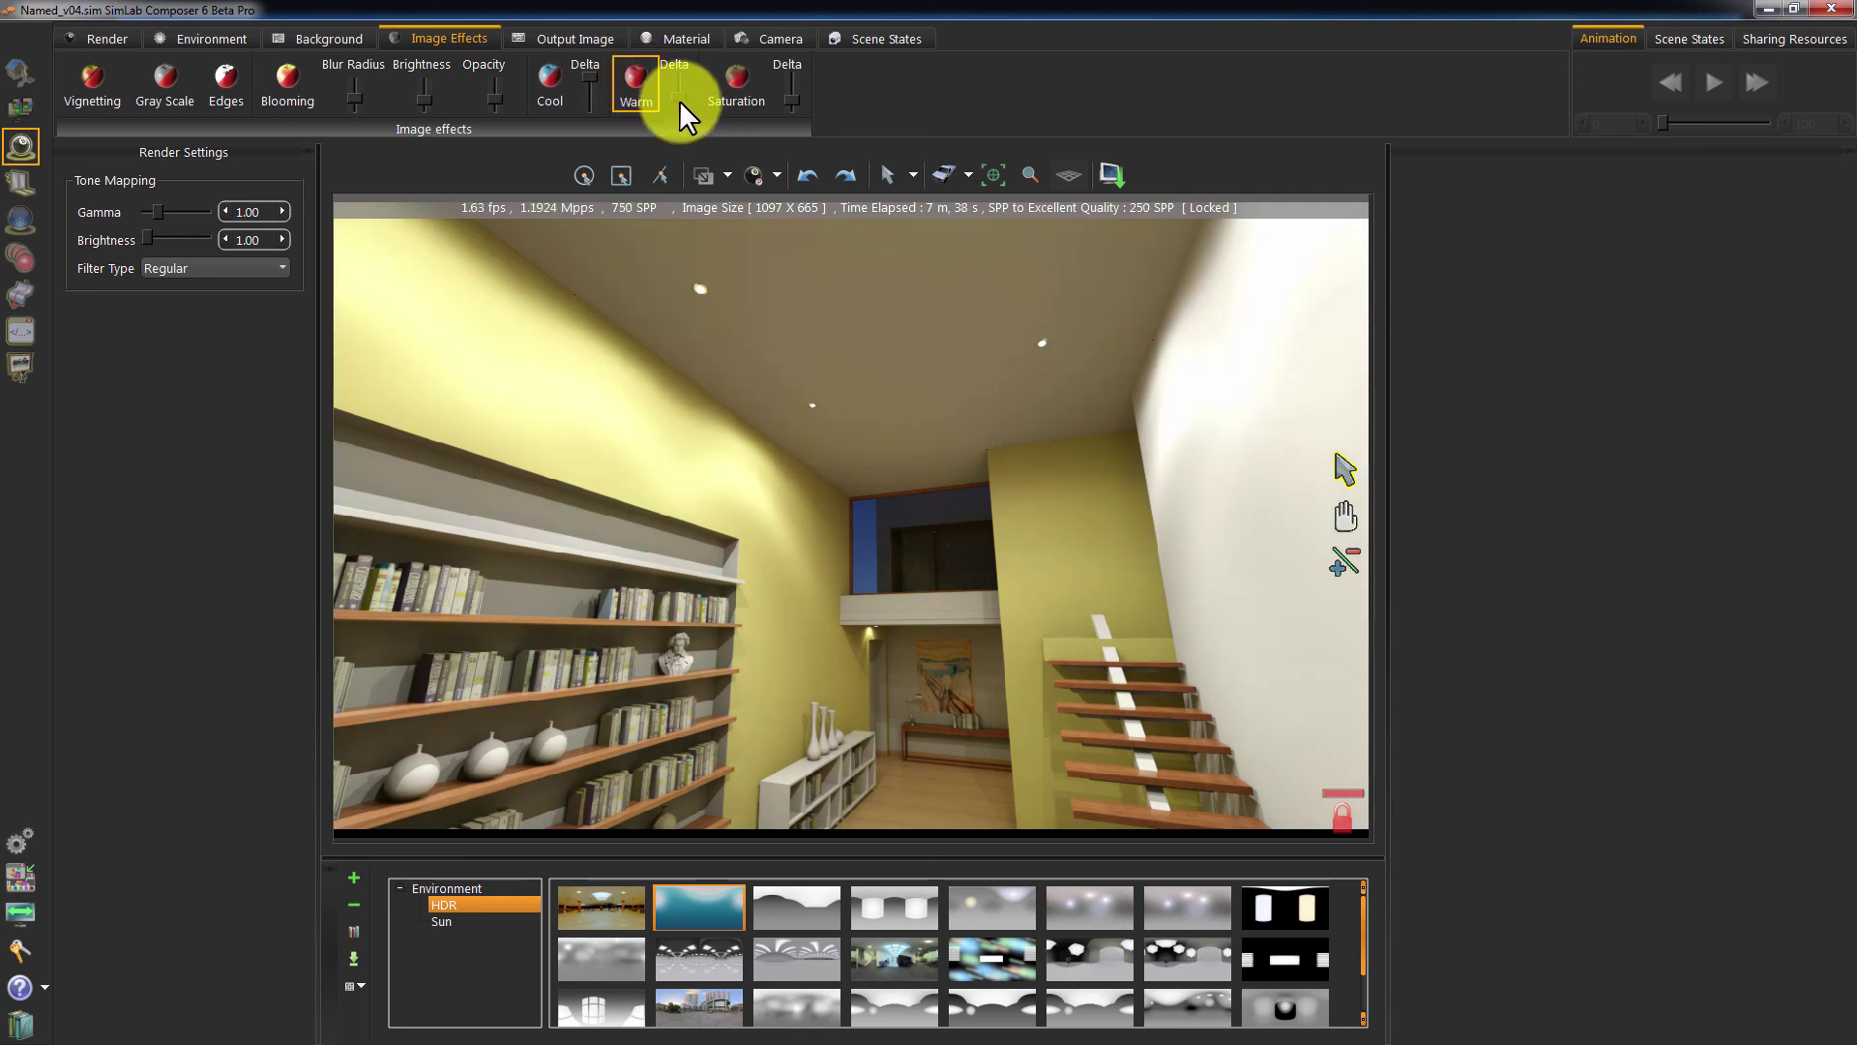
pyautogui.click(677, 56)
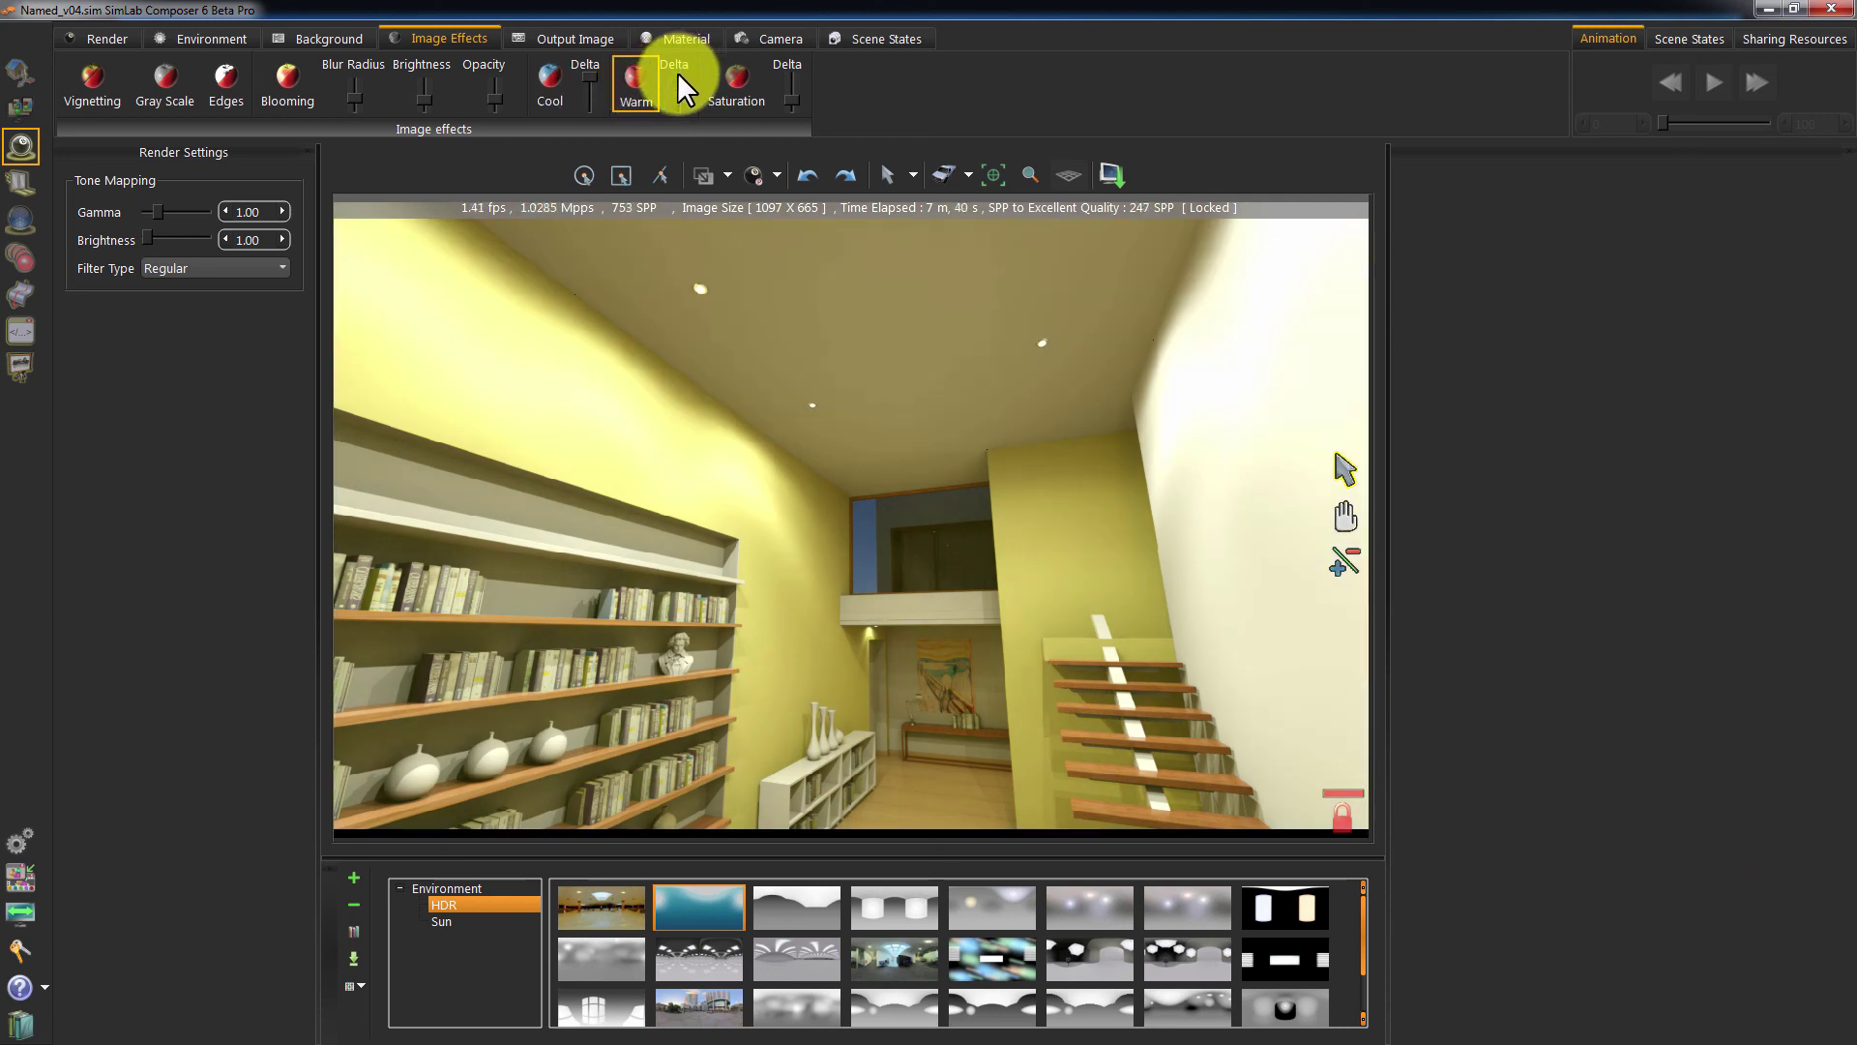
pyautogui.moveTo(678, 74); pyautogui.dragTo(677, 126)
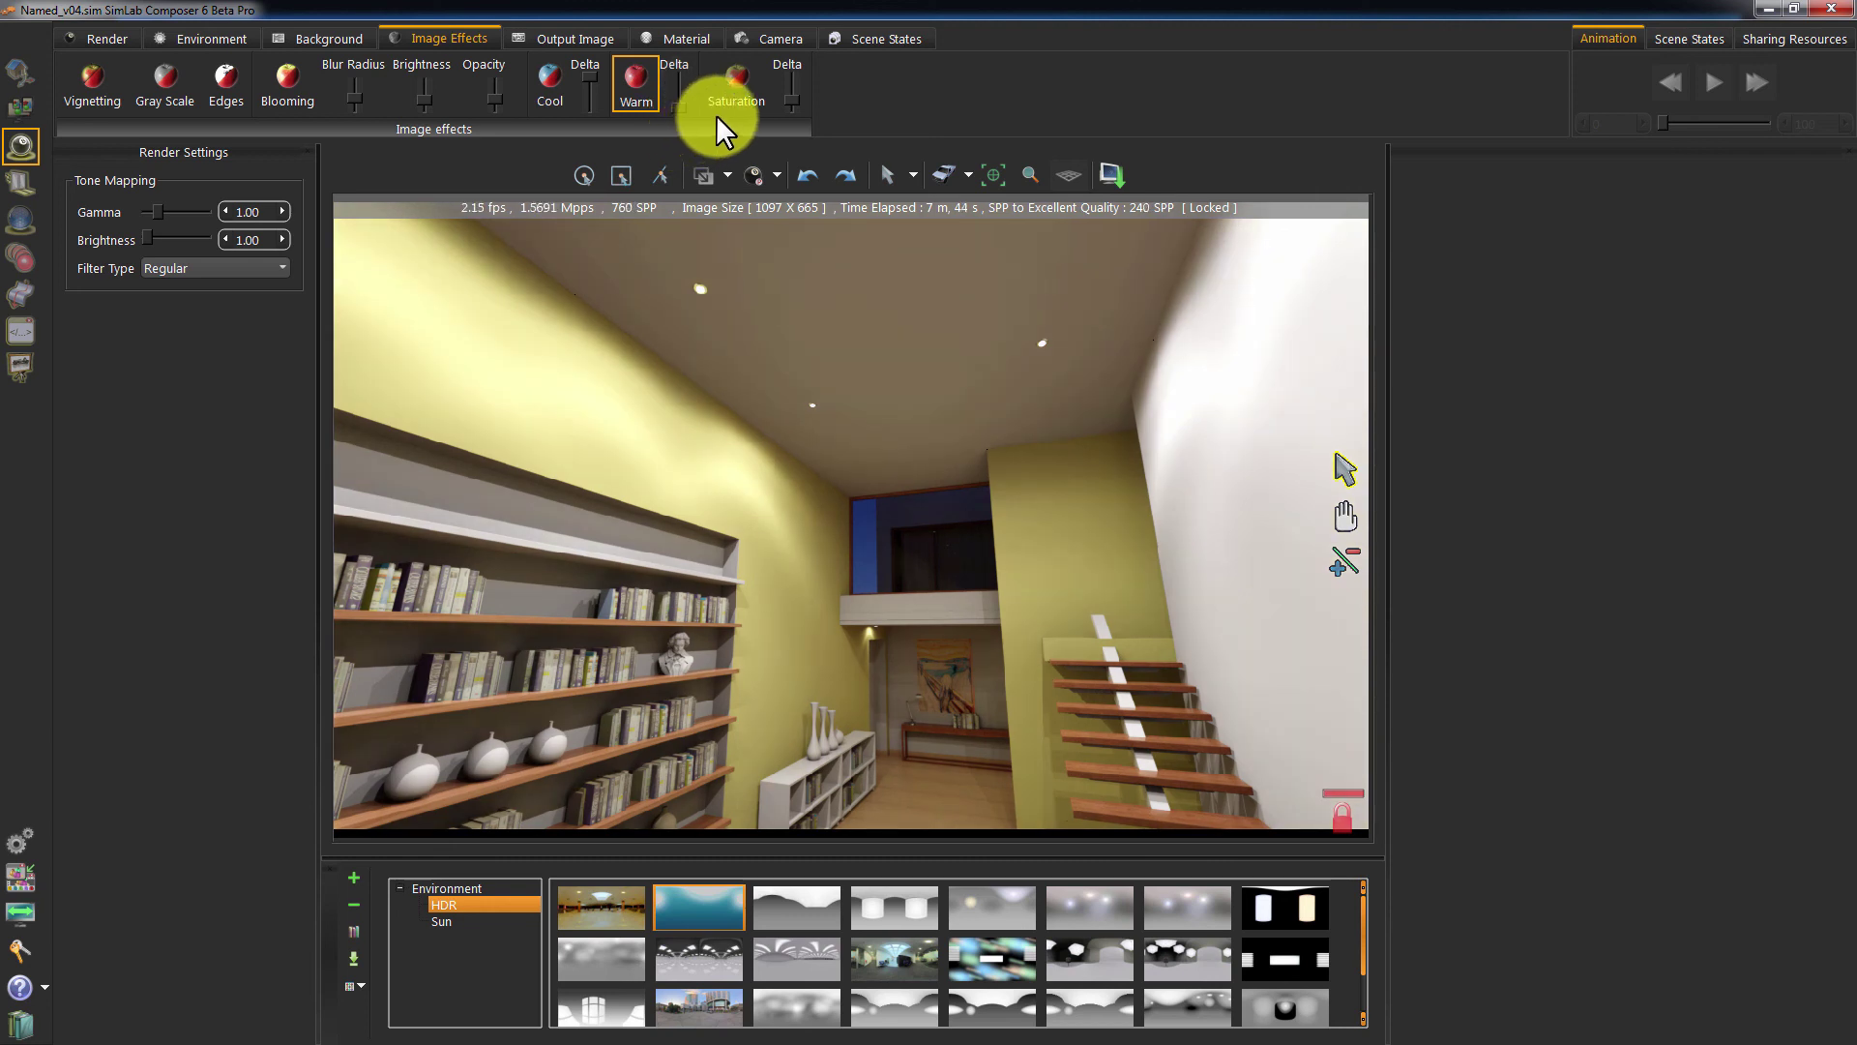
# - Try the saturation effect with a higher delta on the rendered image and turn it off again
pyautogui.click(741, 84)
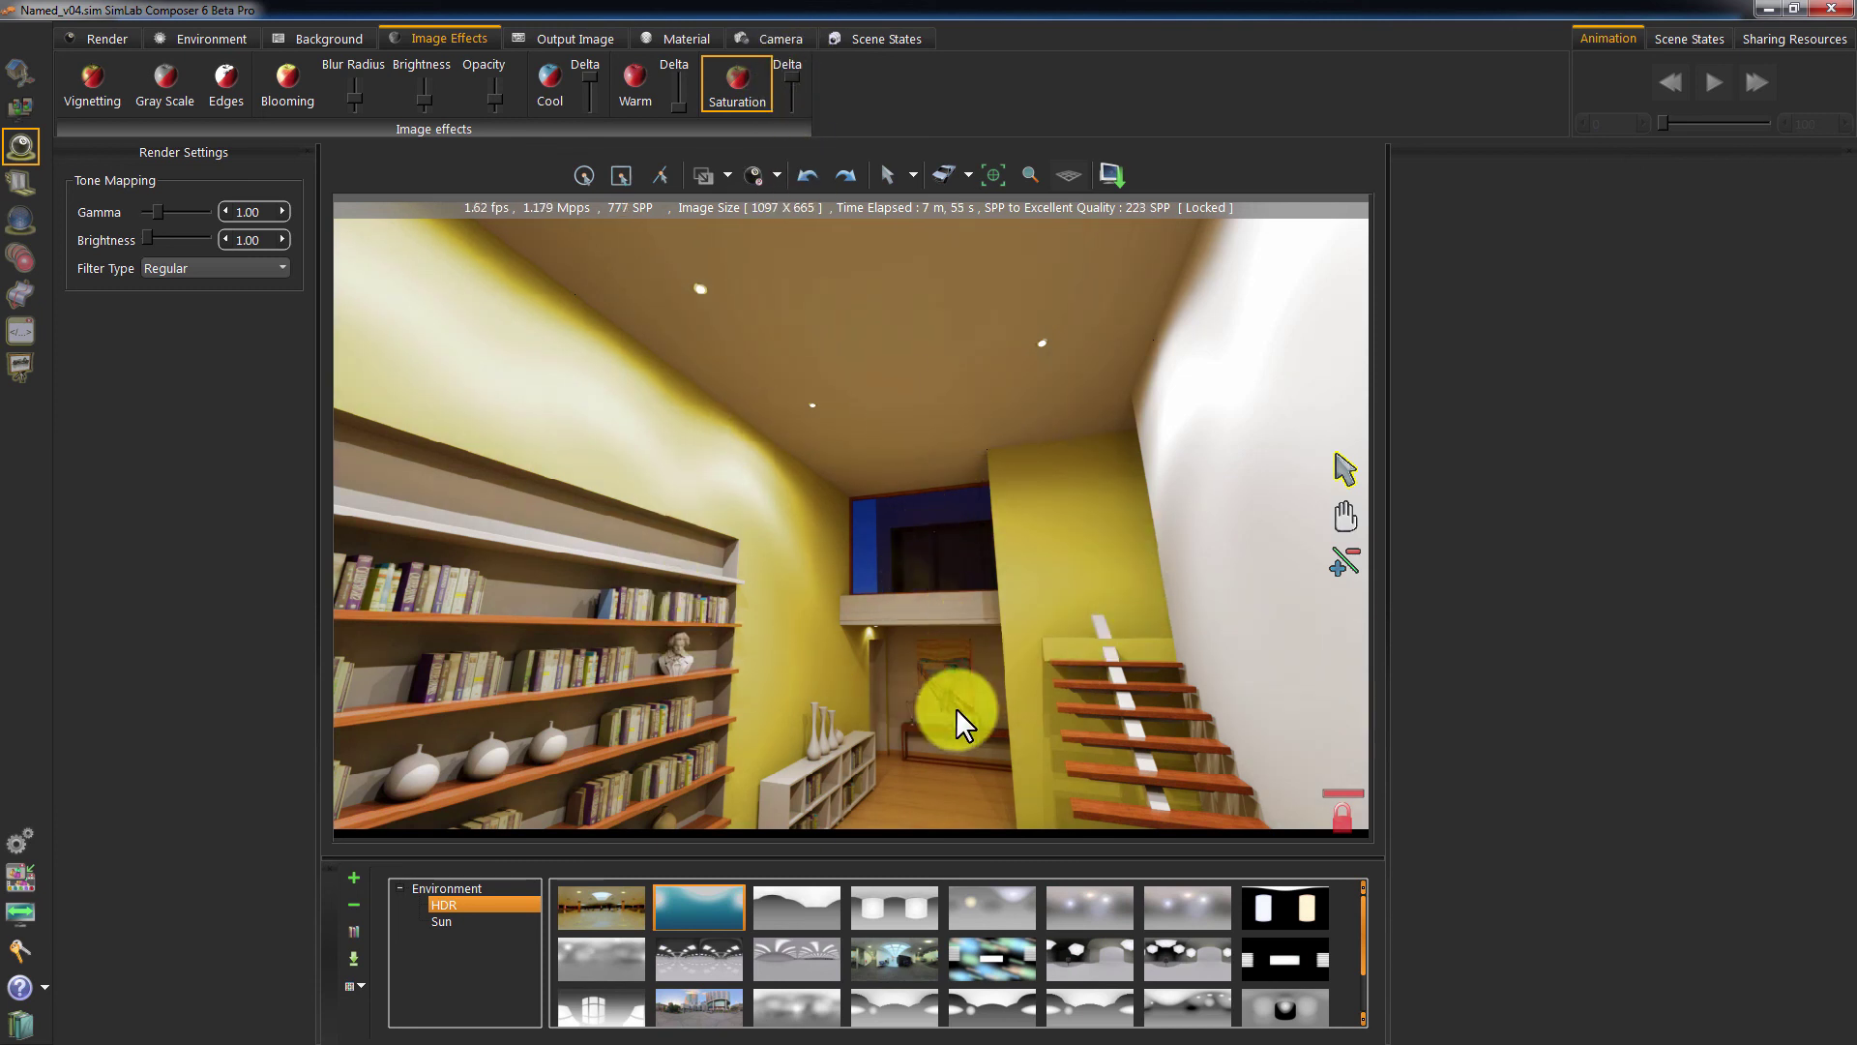
pyautogui.click(726, 91)
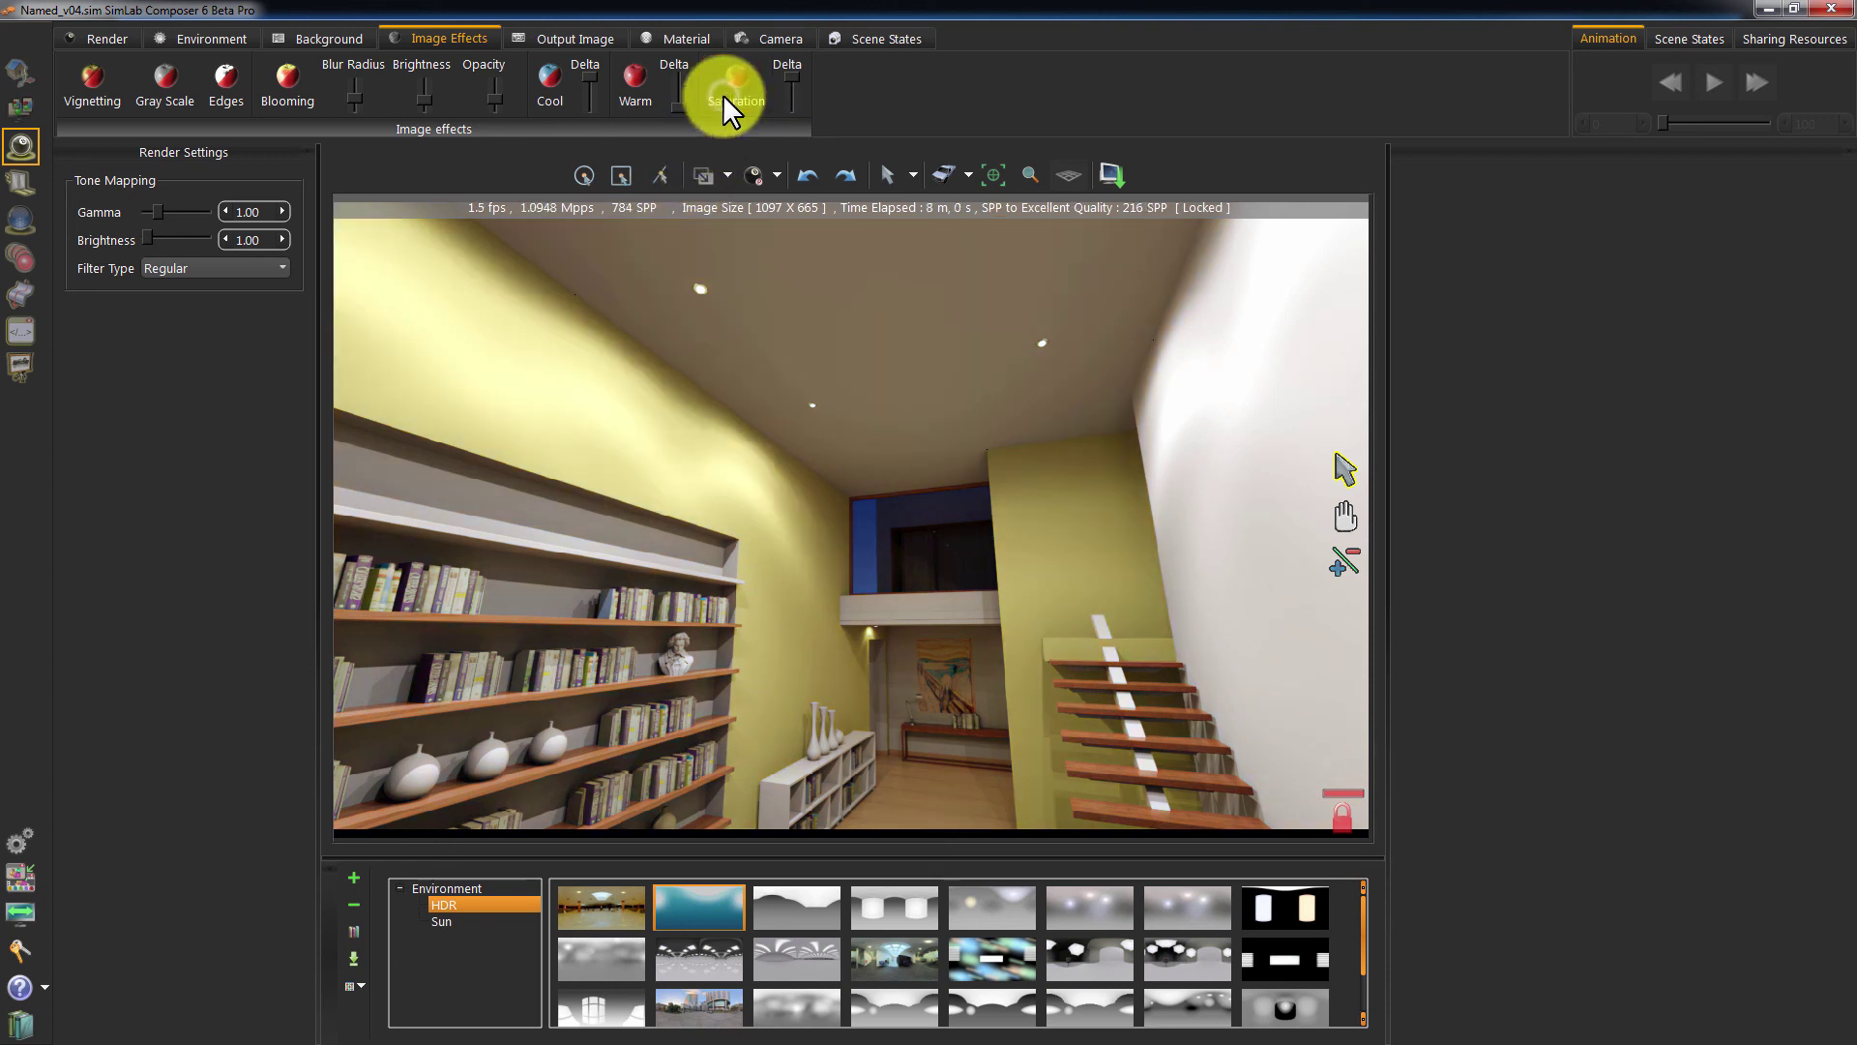